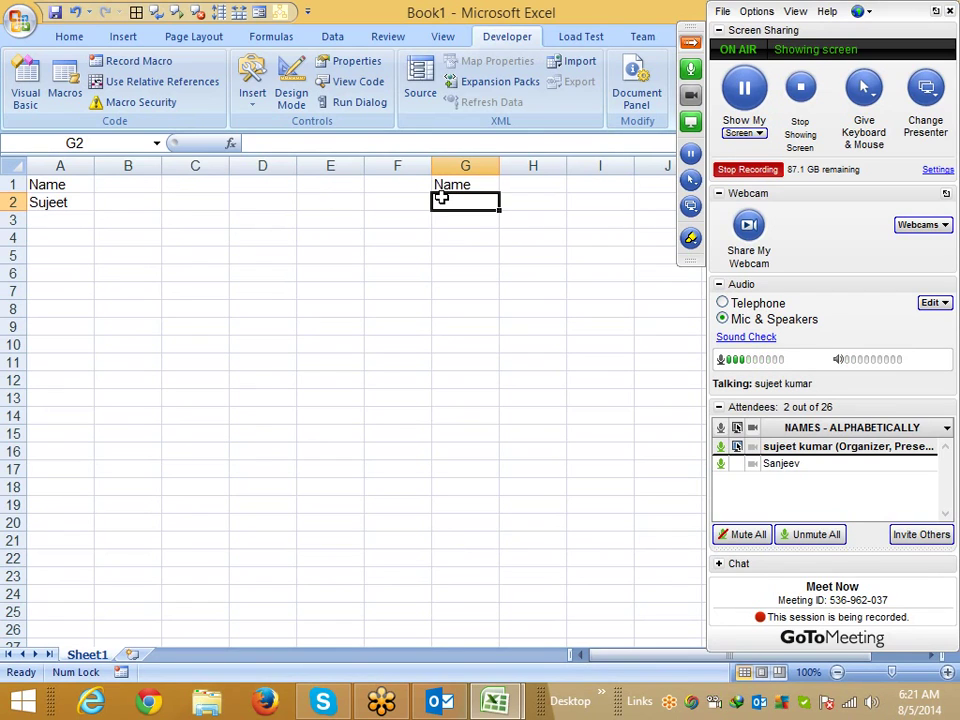
In macro rrr, begin the line Range("g2").Value = in Module1.
key("alt+F11")
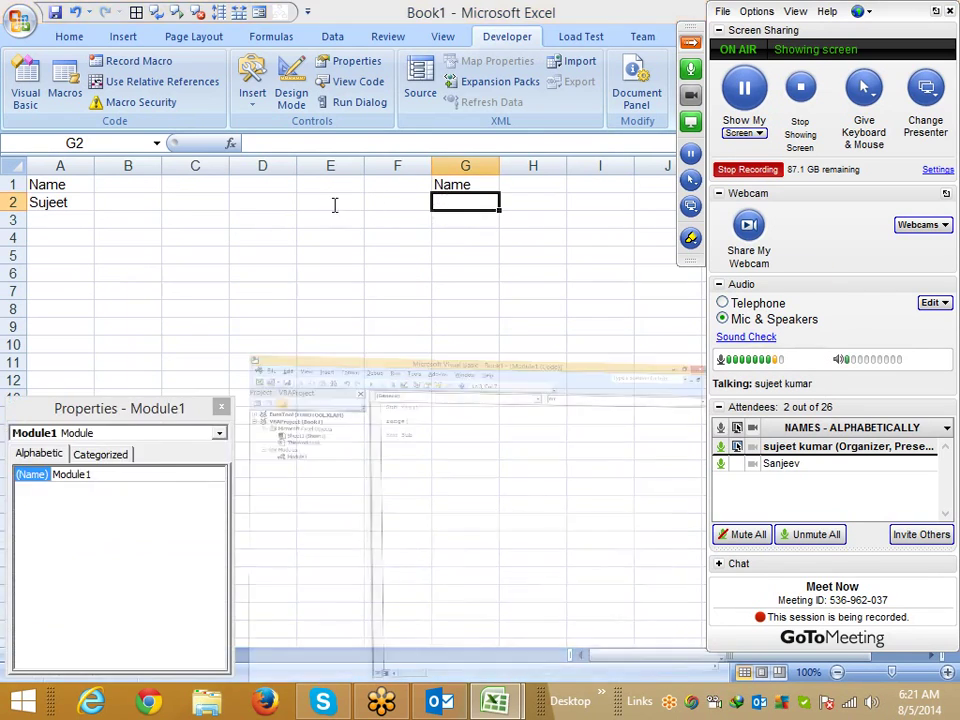
key("alt+F11")
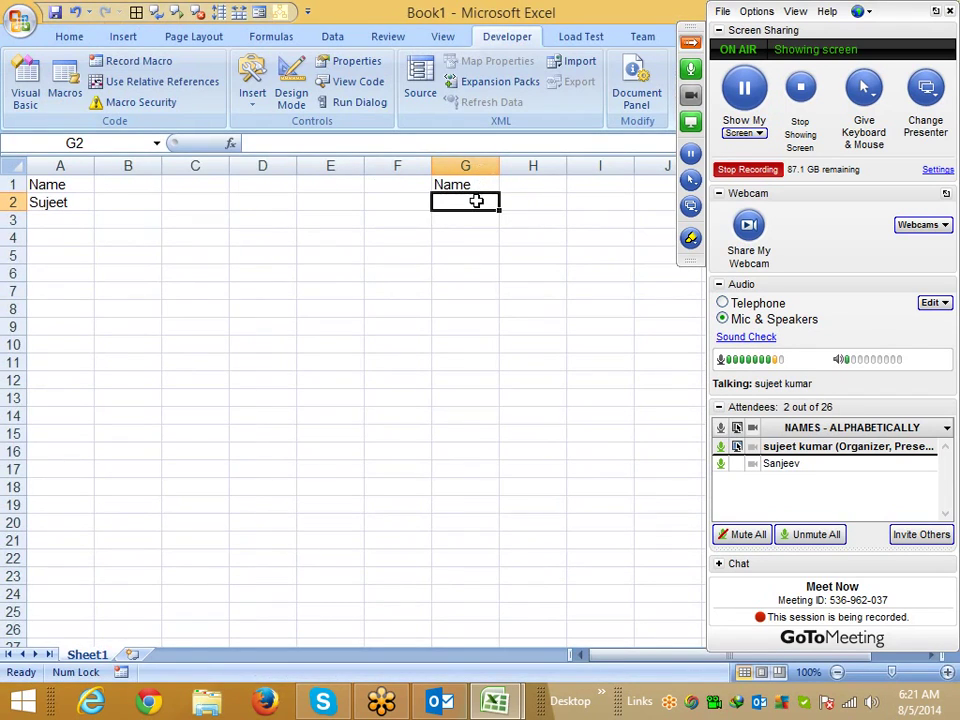
key("alt+F11")
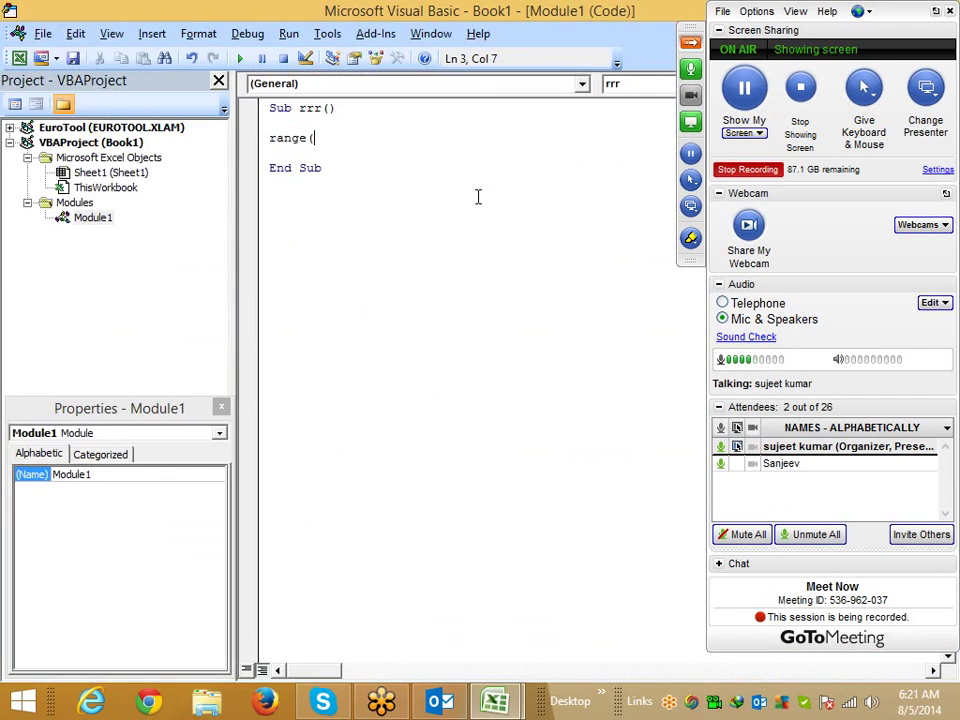
type("g")
type("2\")")
type(".v")
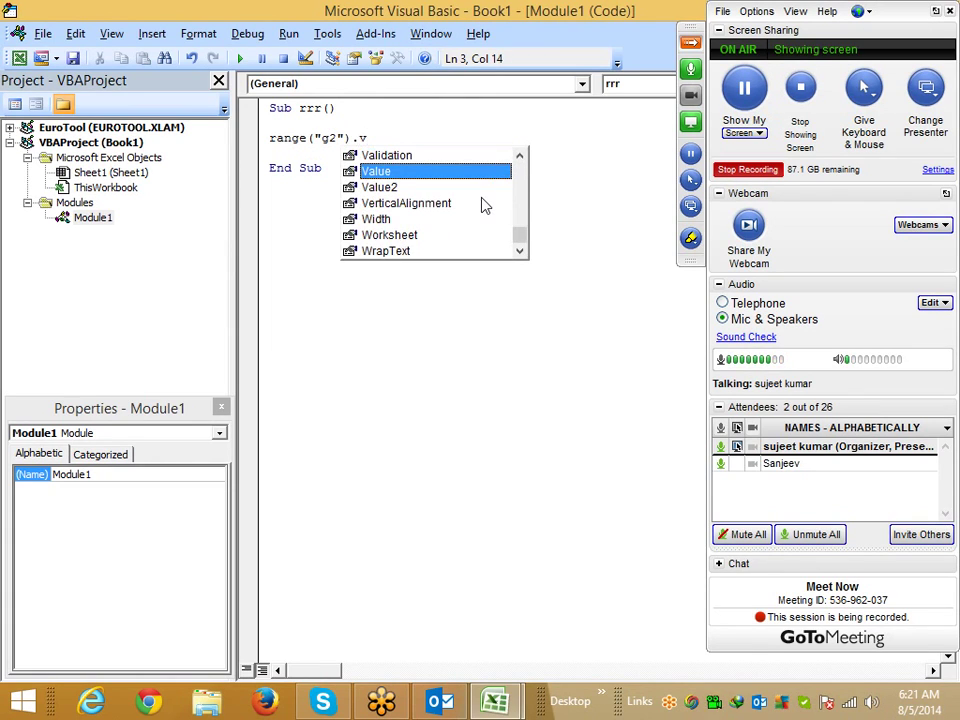
key("Tab")
type("=")
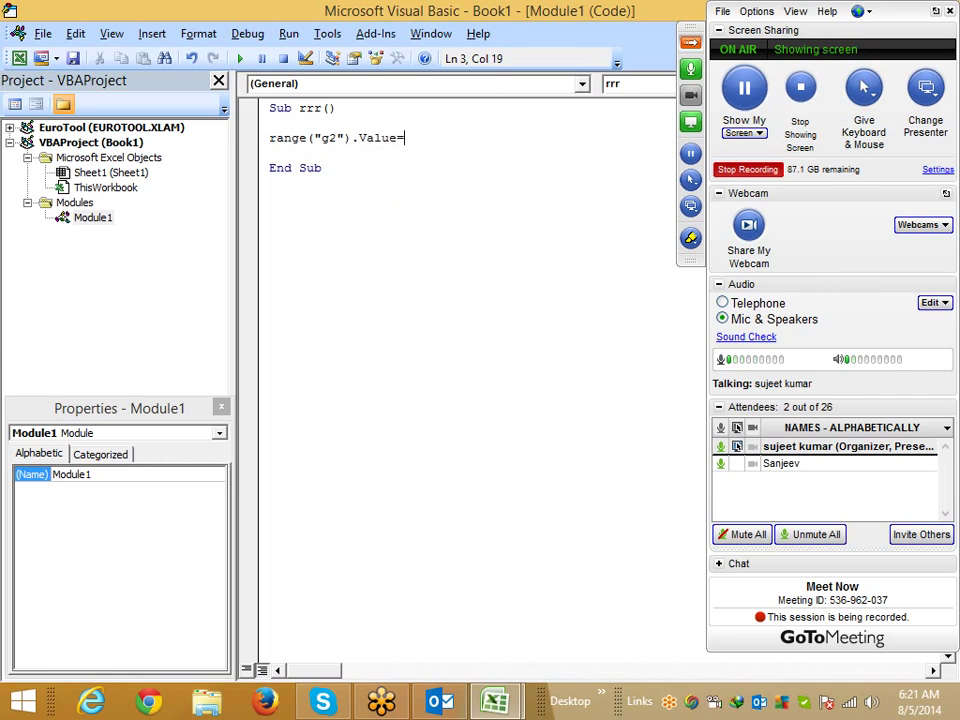
Finish the line with Range("a2").Value so the macro copies A2 into G2.
key("alt+F11")
left_click(44, 205)
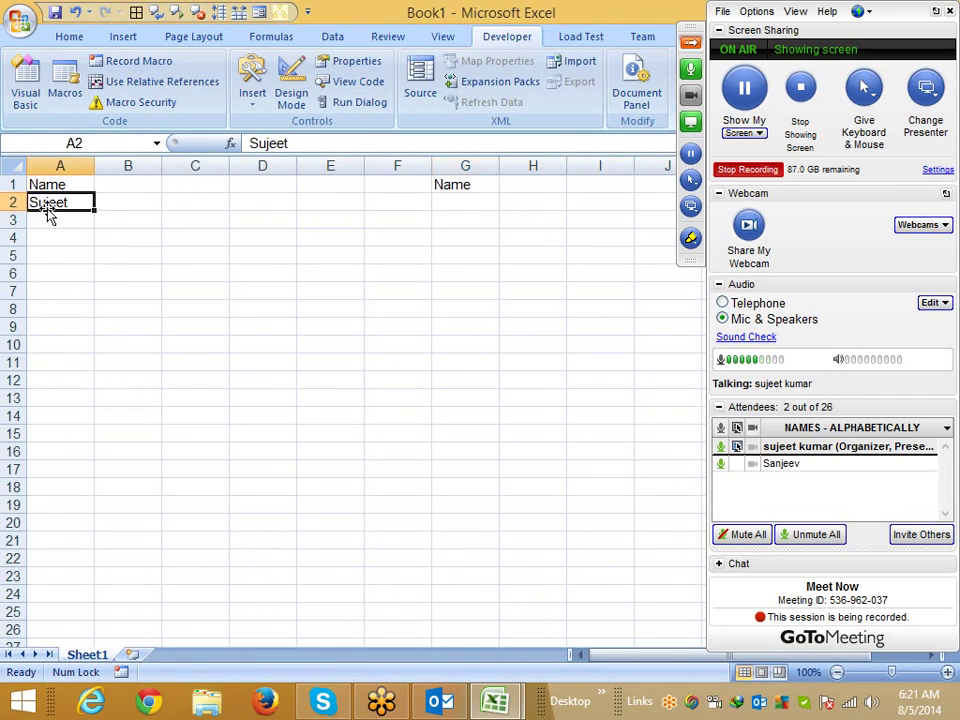
key("alt+F11")
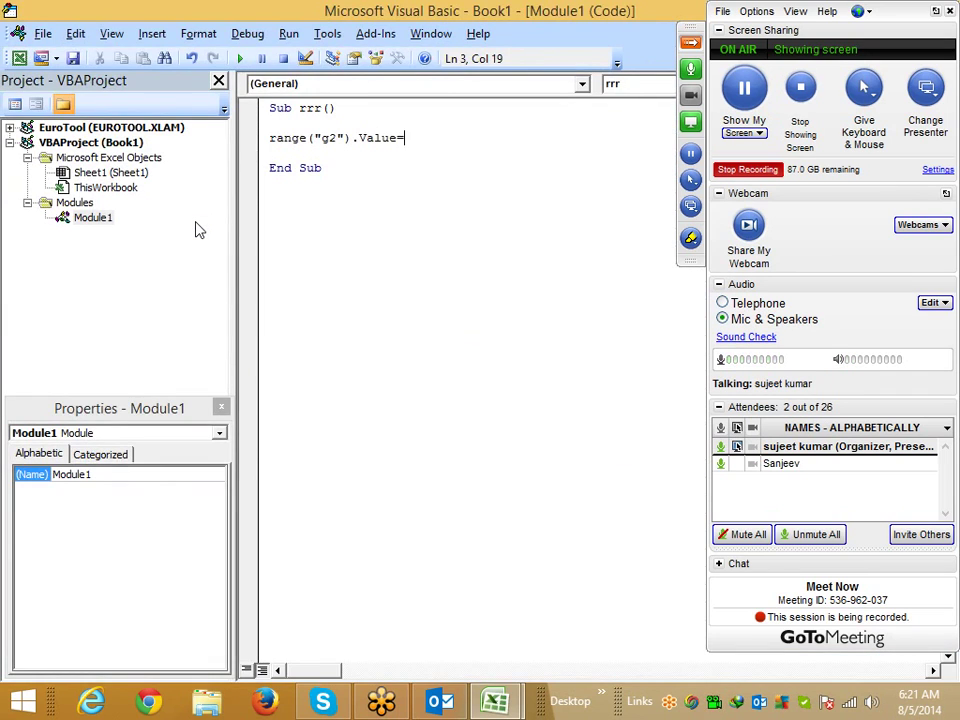
type("nge")
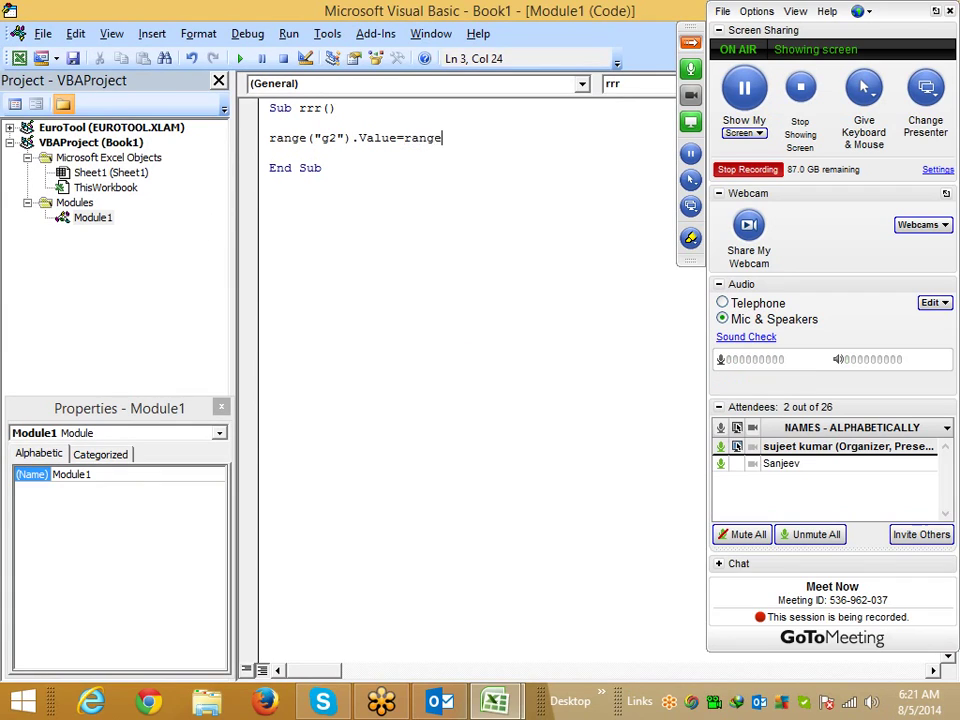
type("(\"a")
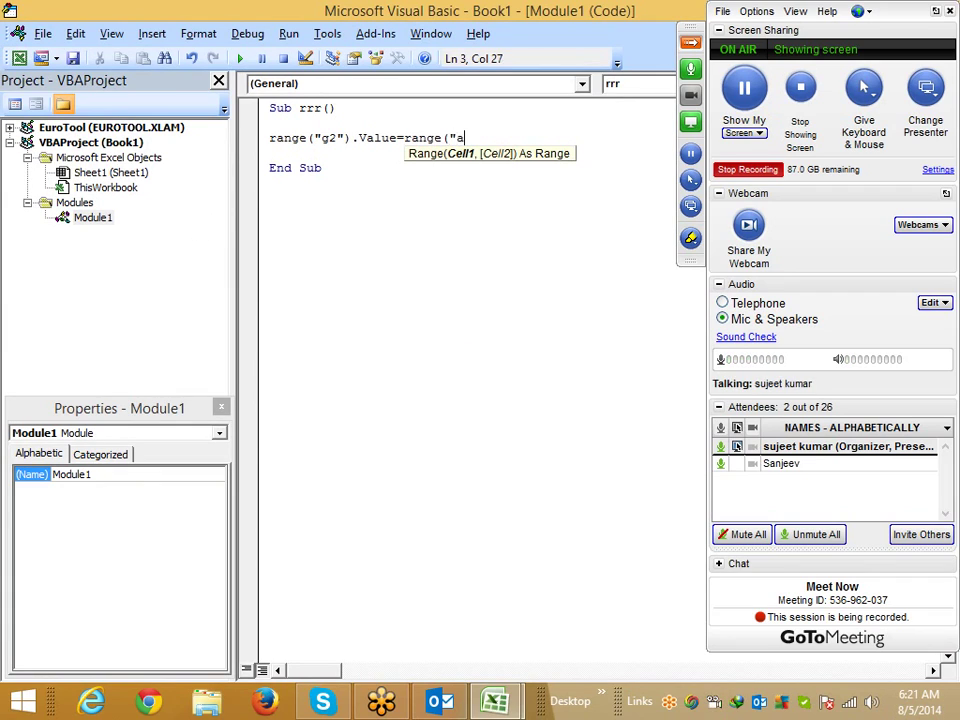
type("\"")
type(").v")
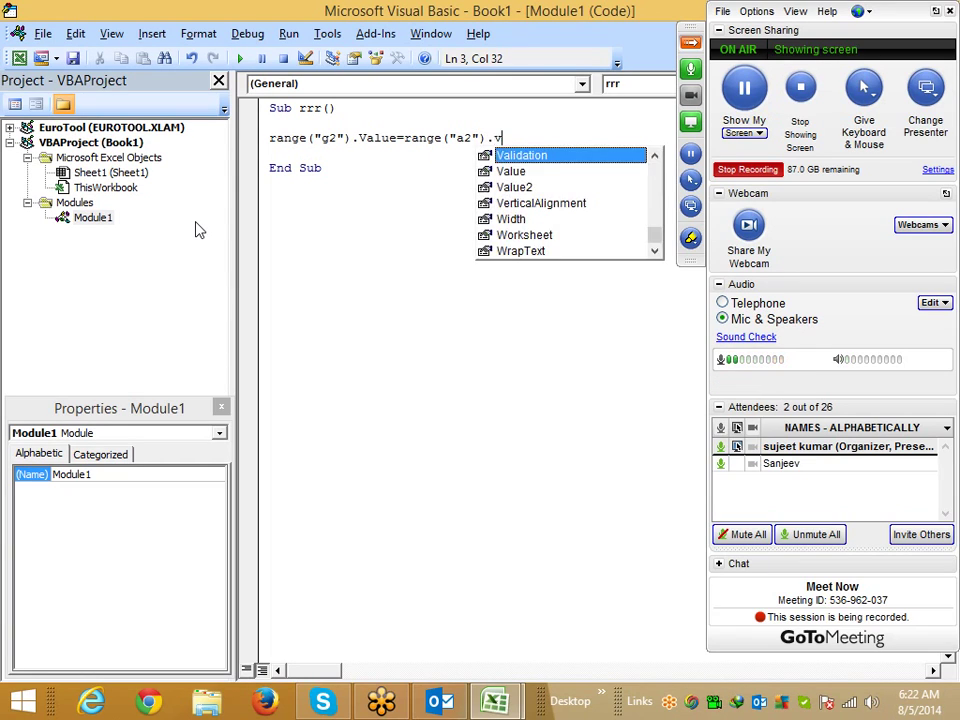
key("Down")
key("Tab")
key("Return")
key("Return")
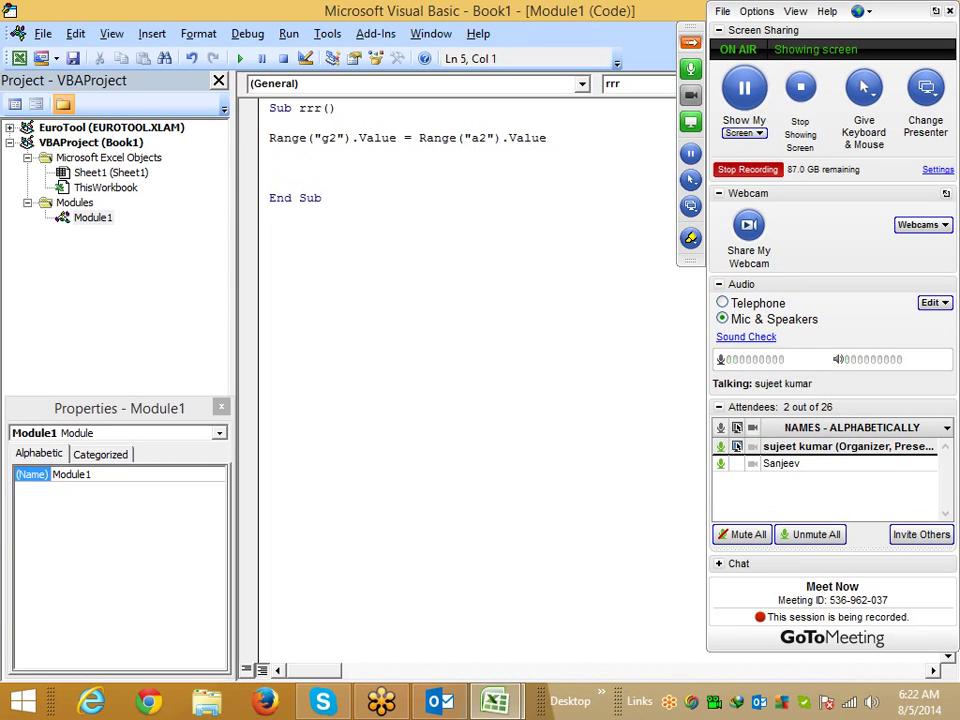
key("alt+F11")
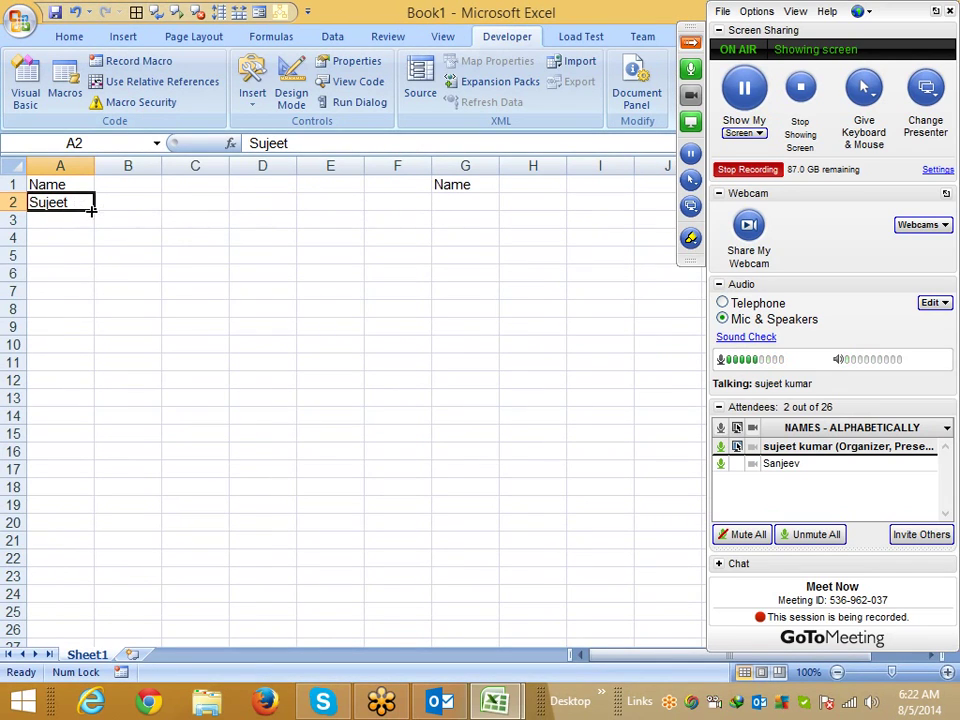
Run macro rrr to copy A2 into G2.
key("alt+F11")
left_click(320, 138)
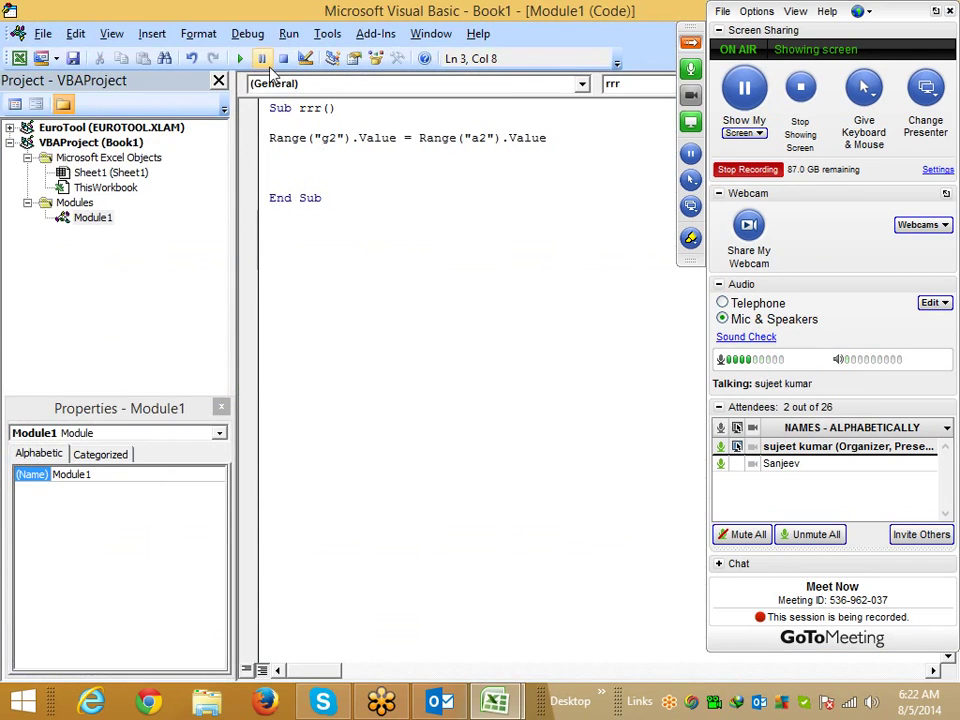
left_click(242, 62)
key("alt+Tab")
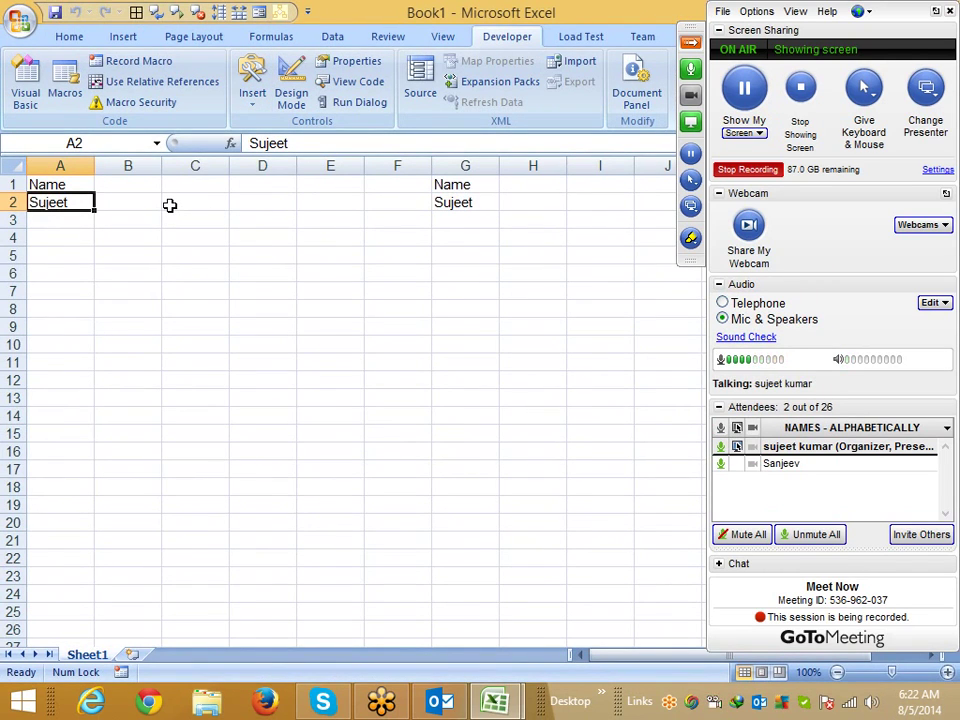
type("=")
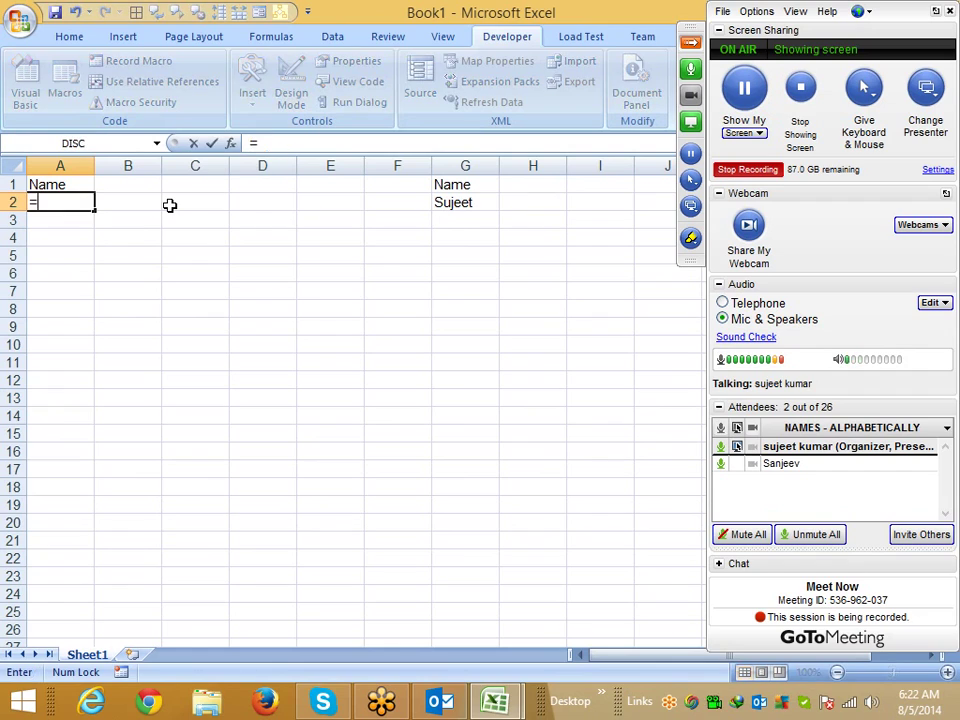
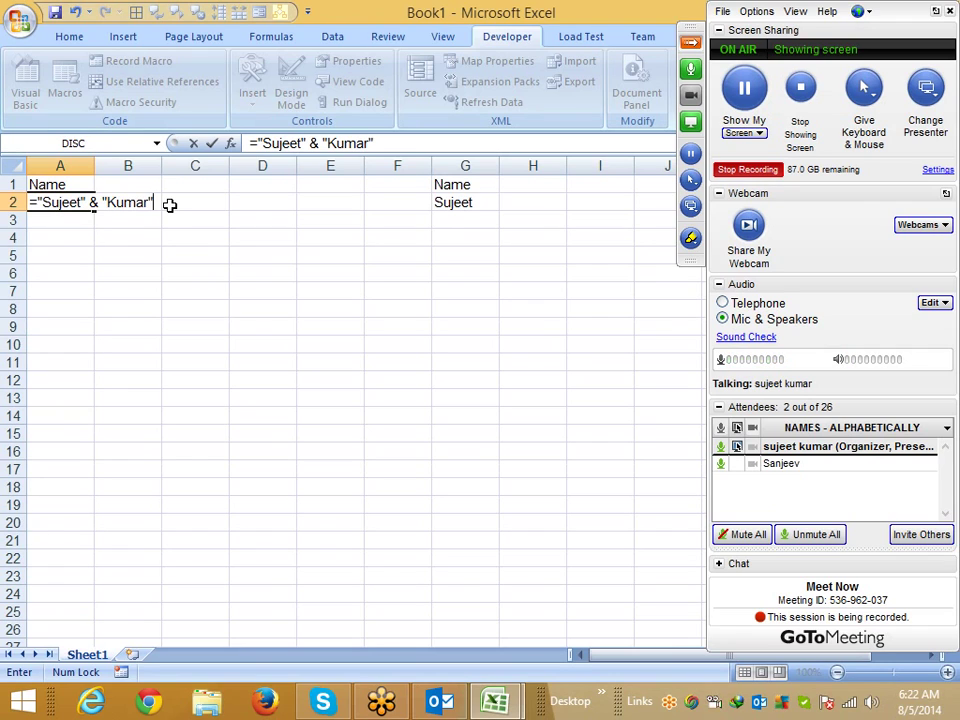
key("Return")
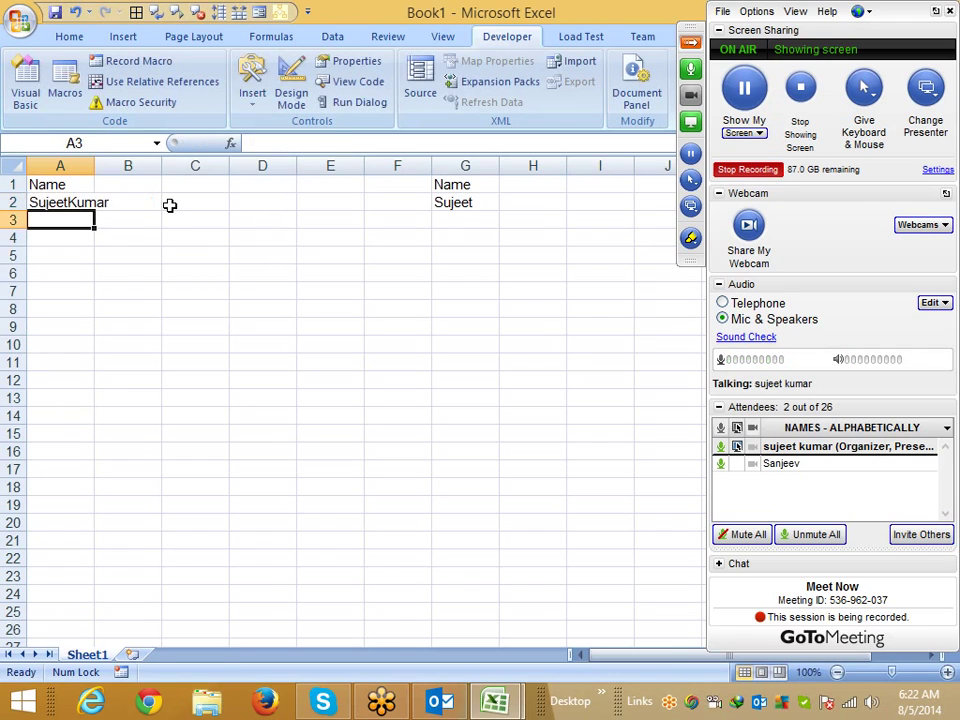
left_click(86, 188)
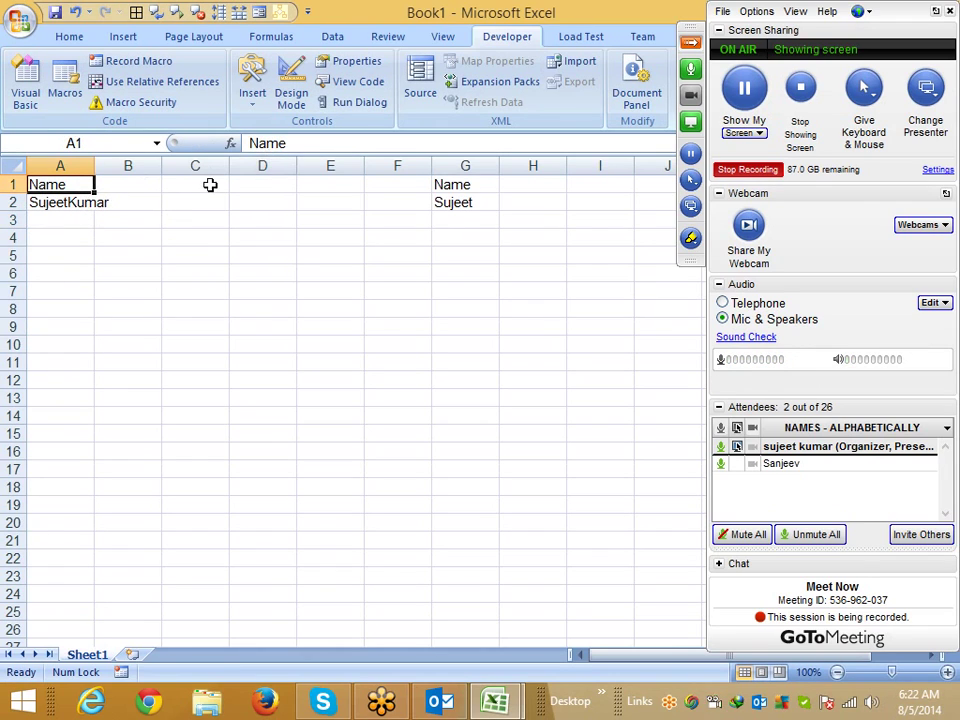
left_click(86, 219)
key("alt+Tab")
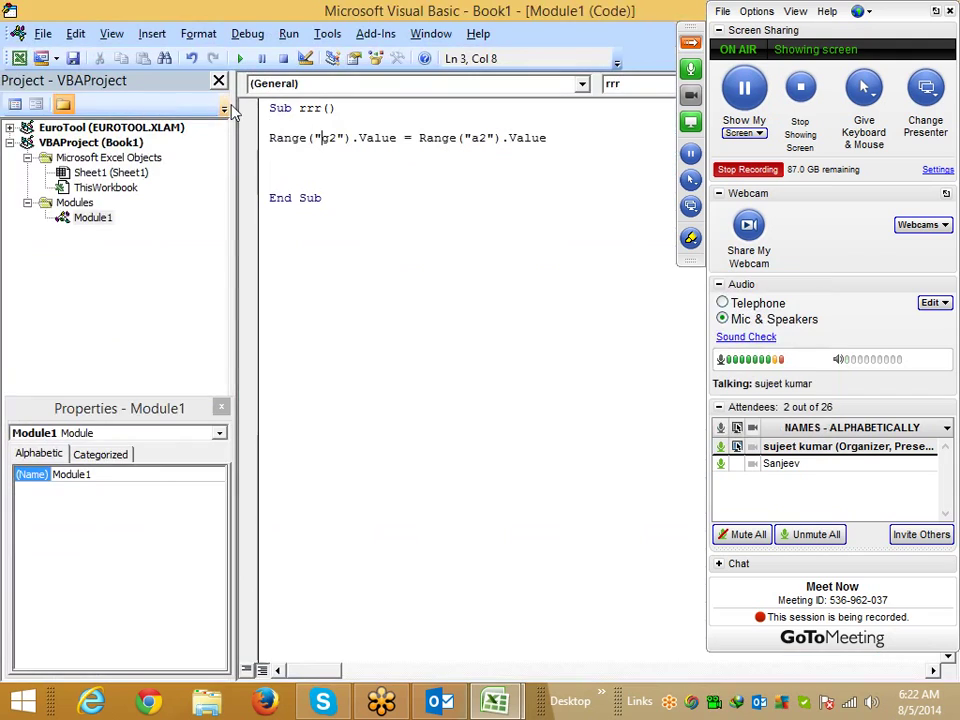
left_click(321, 150)
left_click(241, 62)
key("alt+Tab")
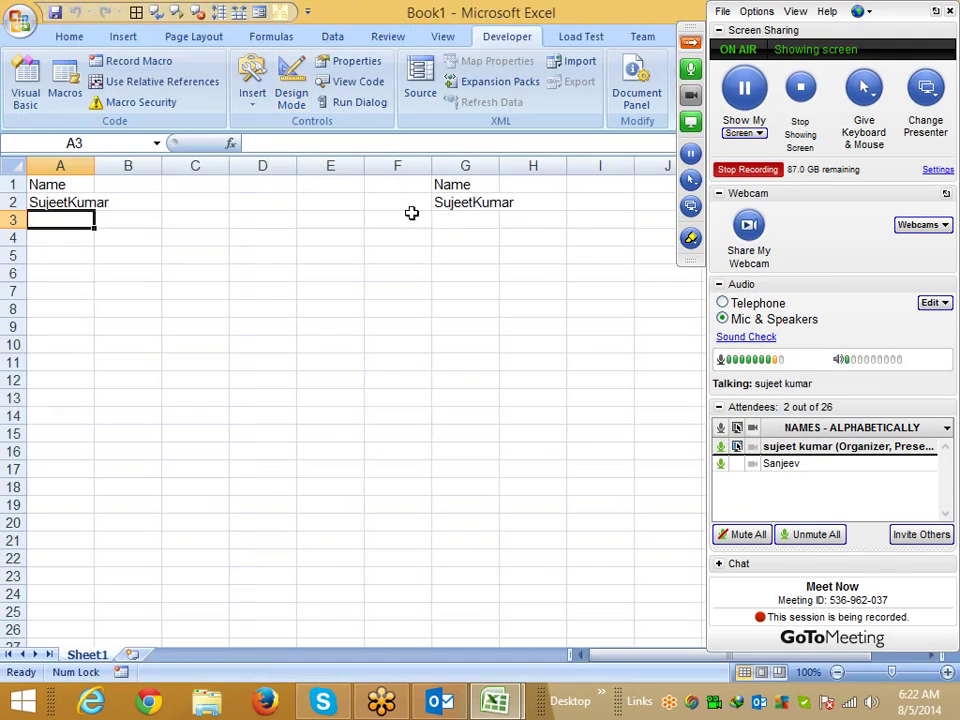
left_click(460, 203)
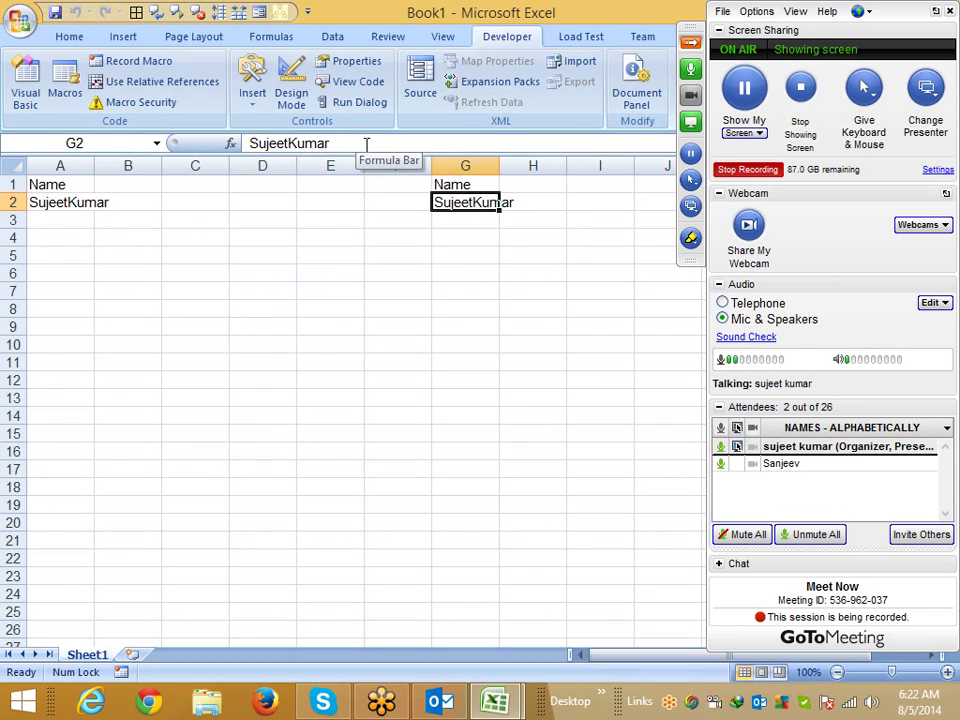
key("alt+Tab")
Change G2's property in the macro from Value to Formula and run it.
left_click(465, 221)
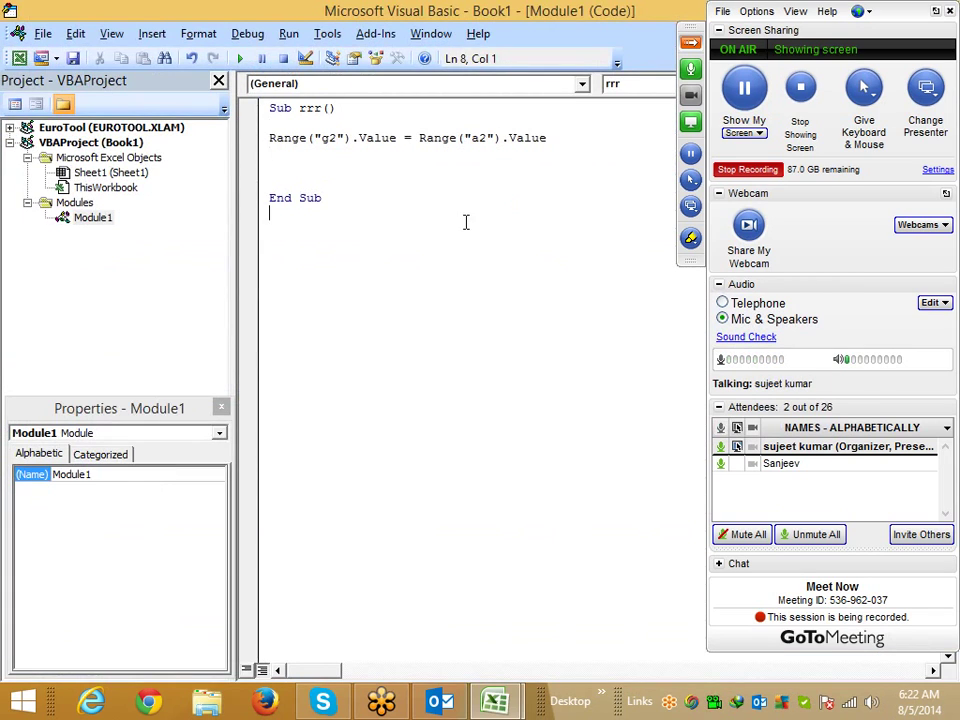
left_click(365, 136)
left_click(398, 137)
key("BackSpace")
key("BackSpace")
key("BackSpace")
key("BackSpace")
key("BackSpace")
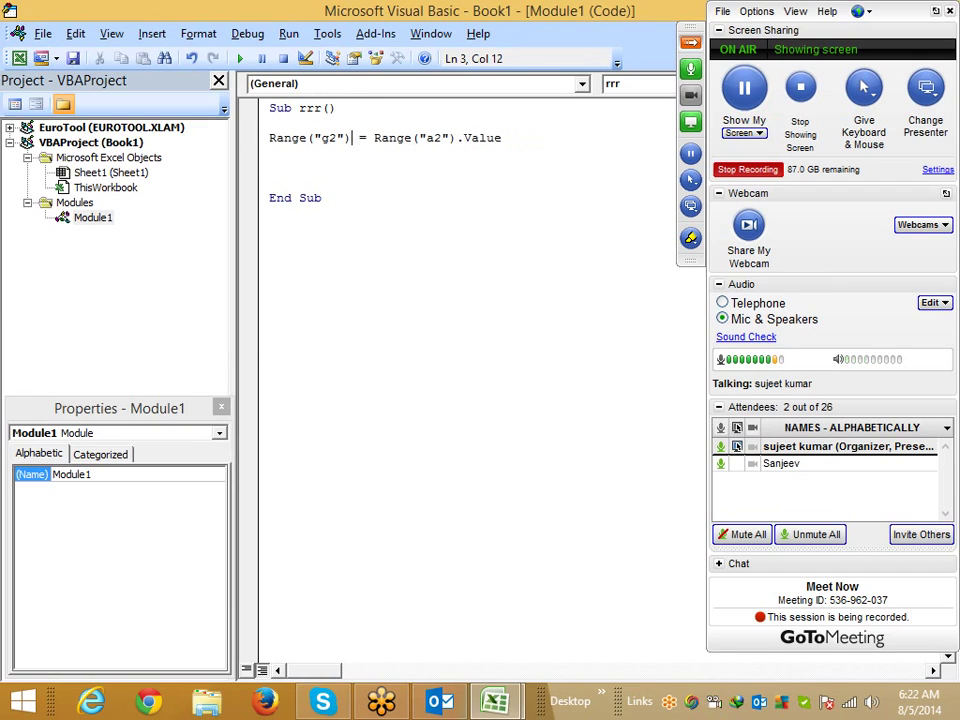
type(".fom")
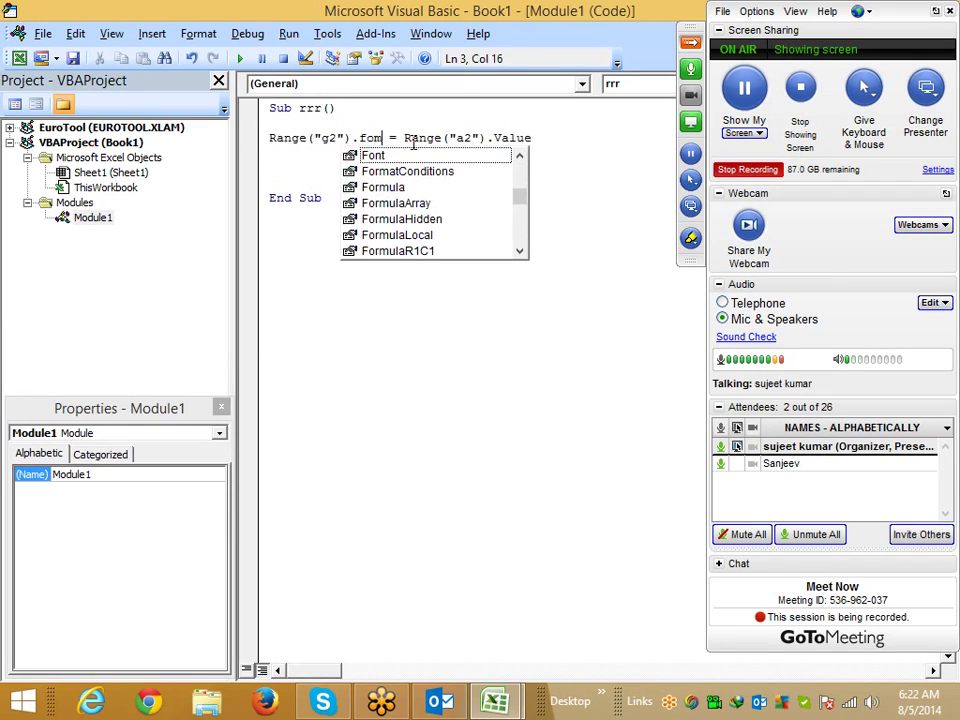
key("BackSpace")
type("r")
key("Tab")
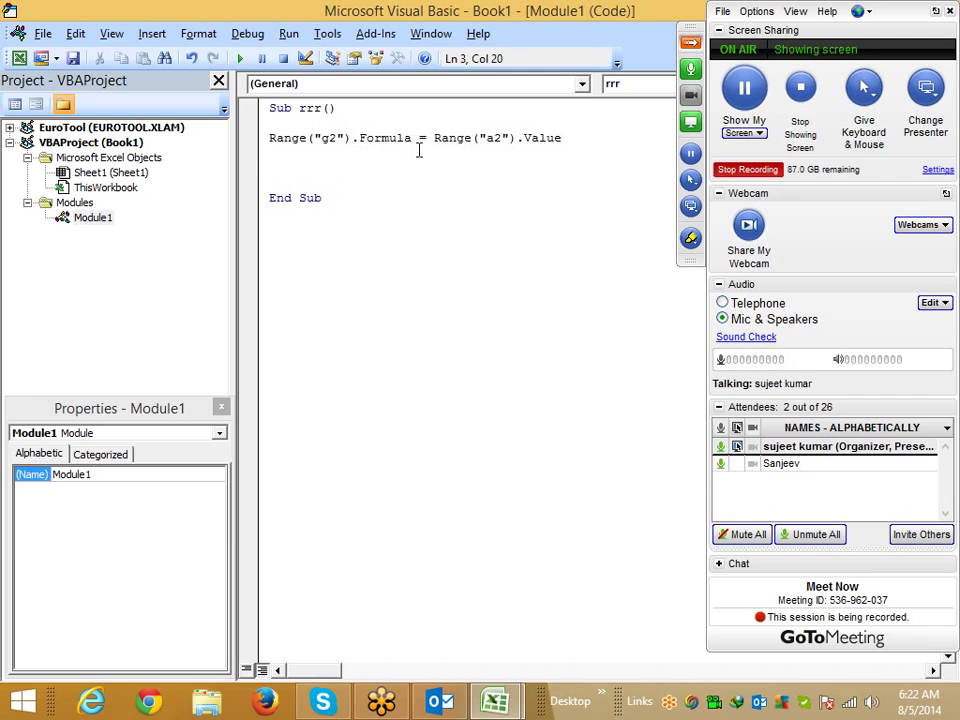
left_click(419, 150)
key("alt+F11")
key("alt+F11")
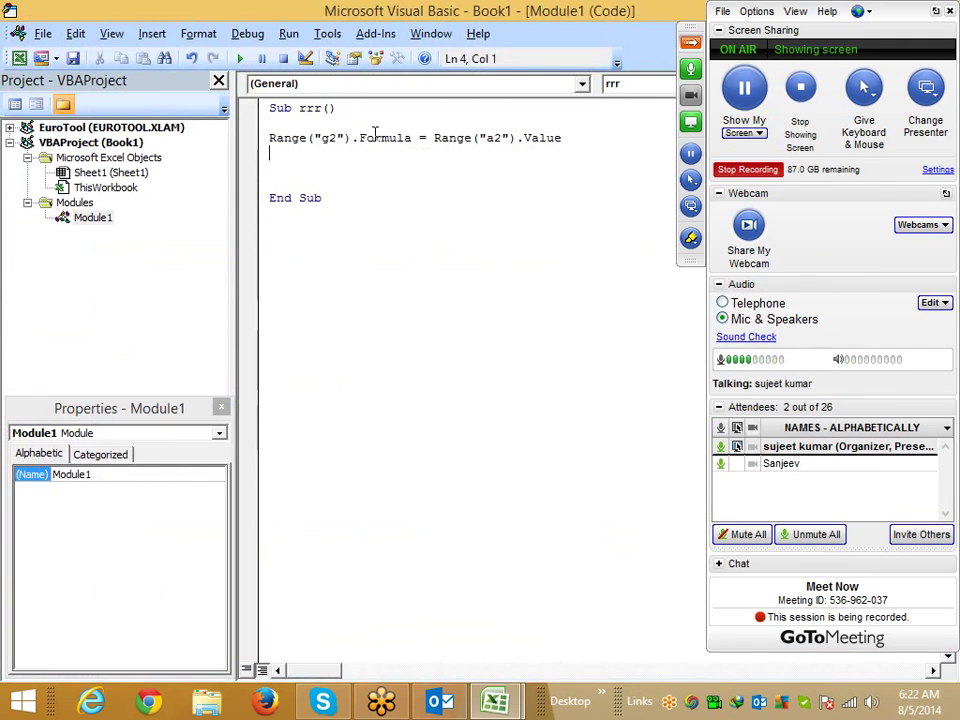
left_click(239, 58)
key("alt+F11")
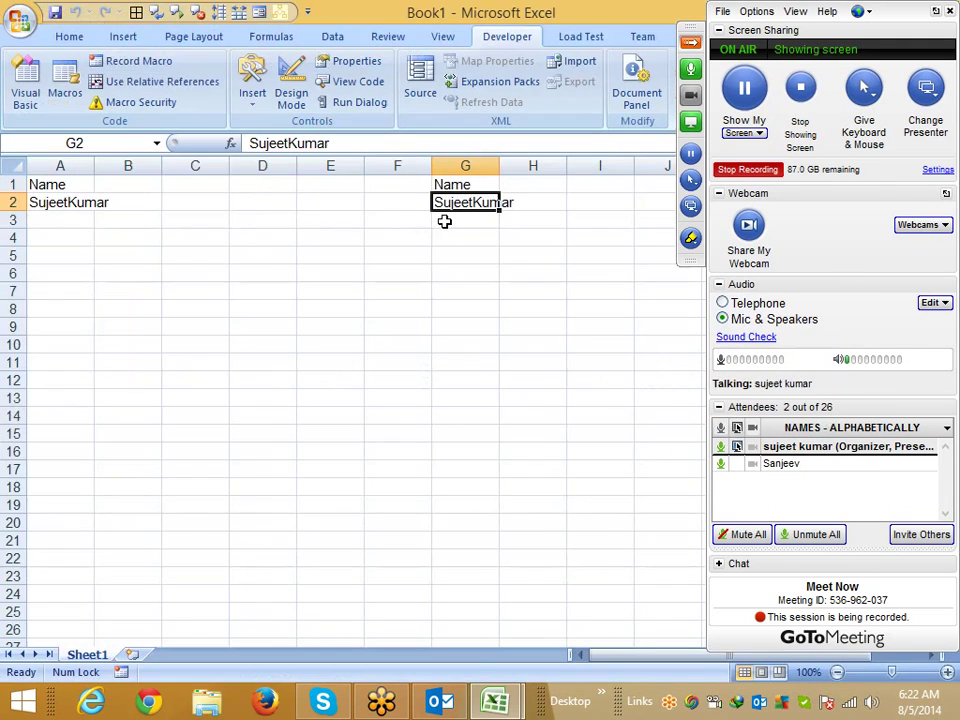
Replace G2's Formula property with Value again.
key("alt+Tab")
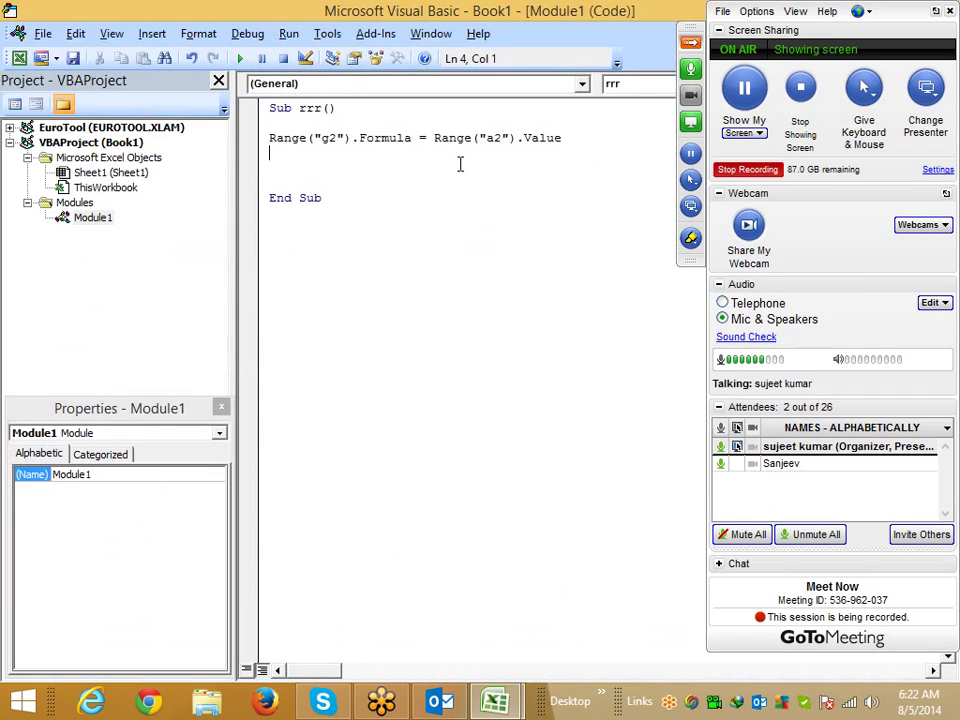
left_click(404, 138)
double_click(358, 139)
key("BackSpace")
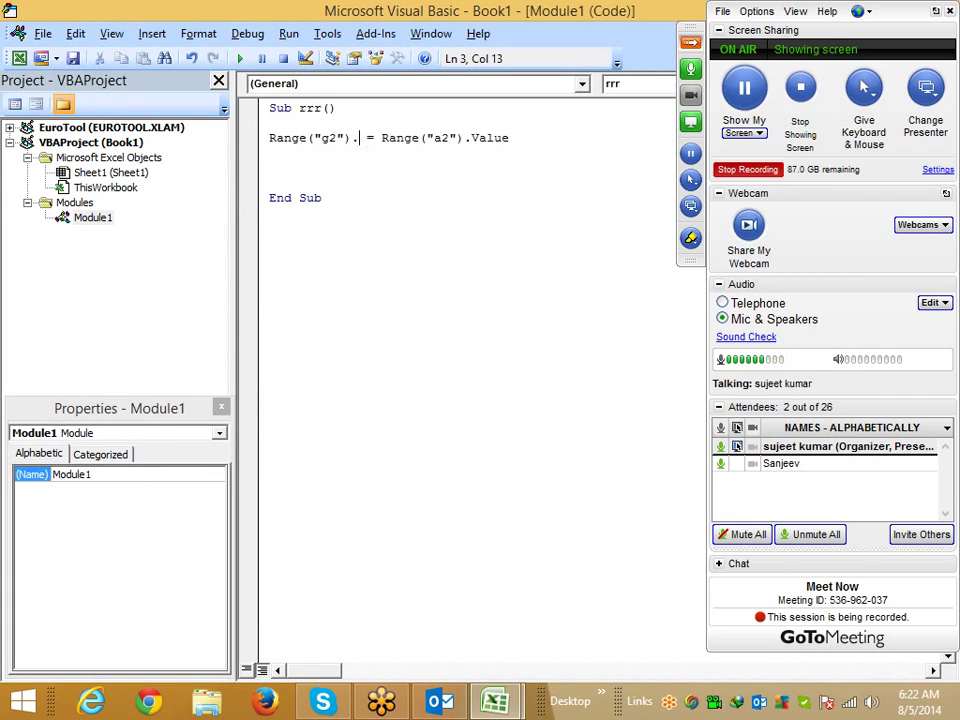
key("BackSpace")
type(".v")
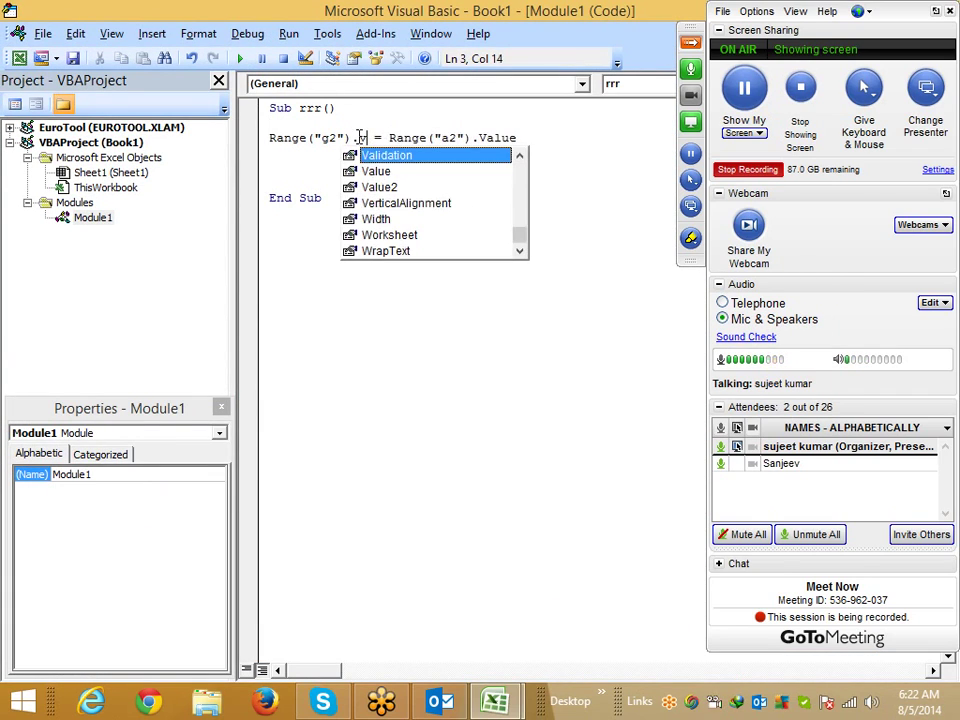
key("Down")
key("Tab")
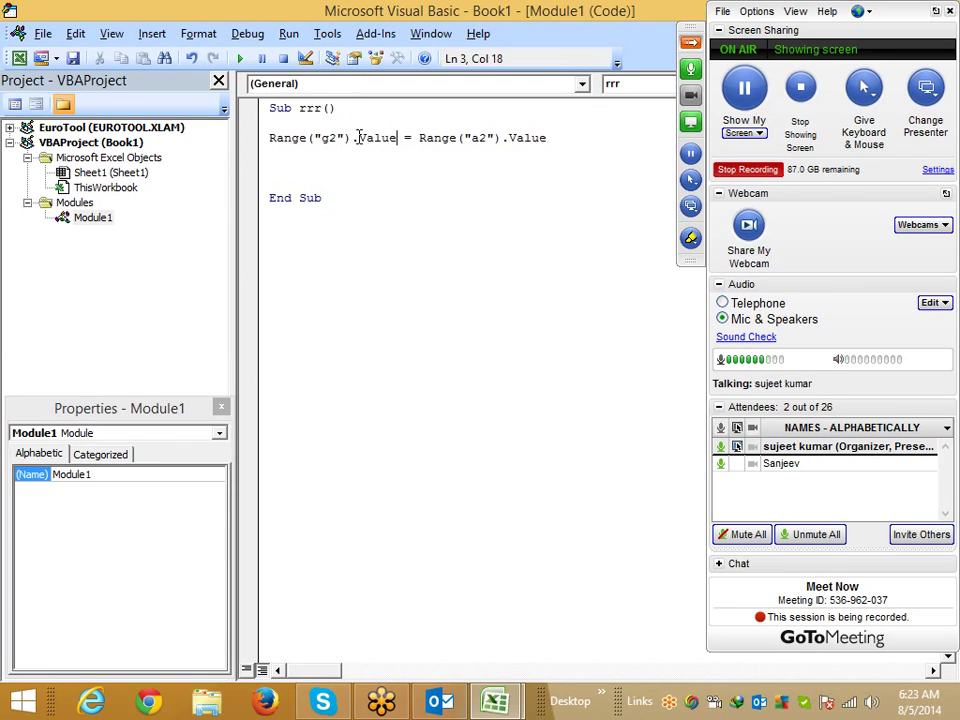
left_click(484, 191)
Change the A2 side of the macro line from .Value to .Formula.
left_click(549, 140)
key("BackSpace")
key("BackSpace")
key("BackSpace")
key("BackSpace")
key("BackSpace")
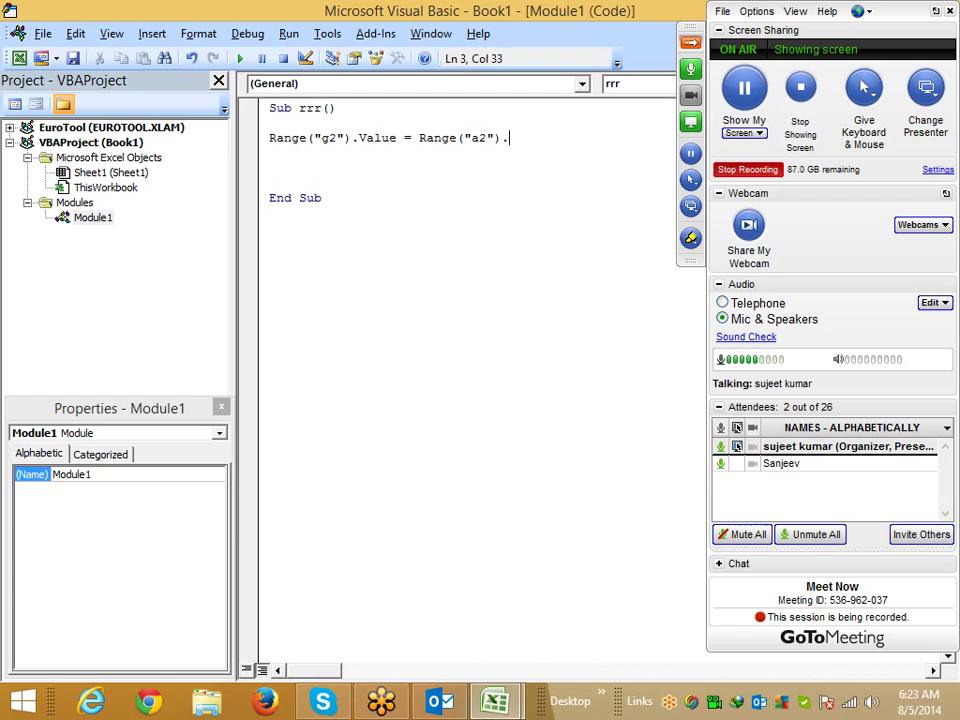
type(".f")
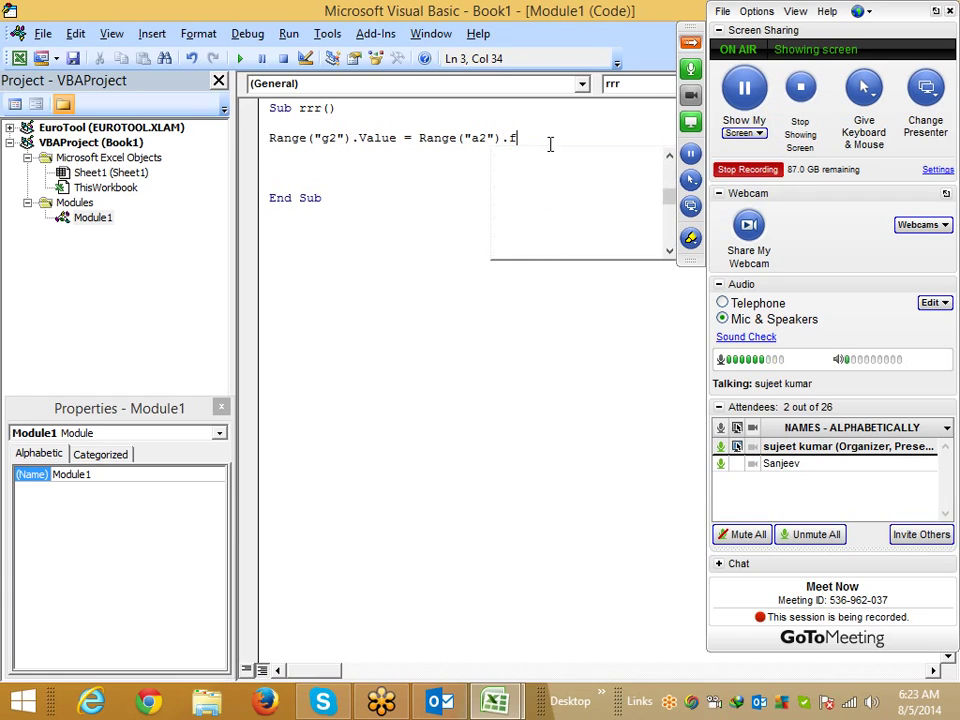
type("or")
key("Down")
key("Tab")
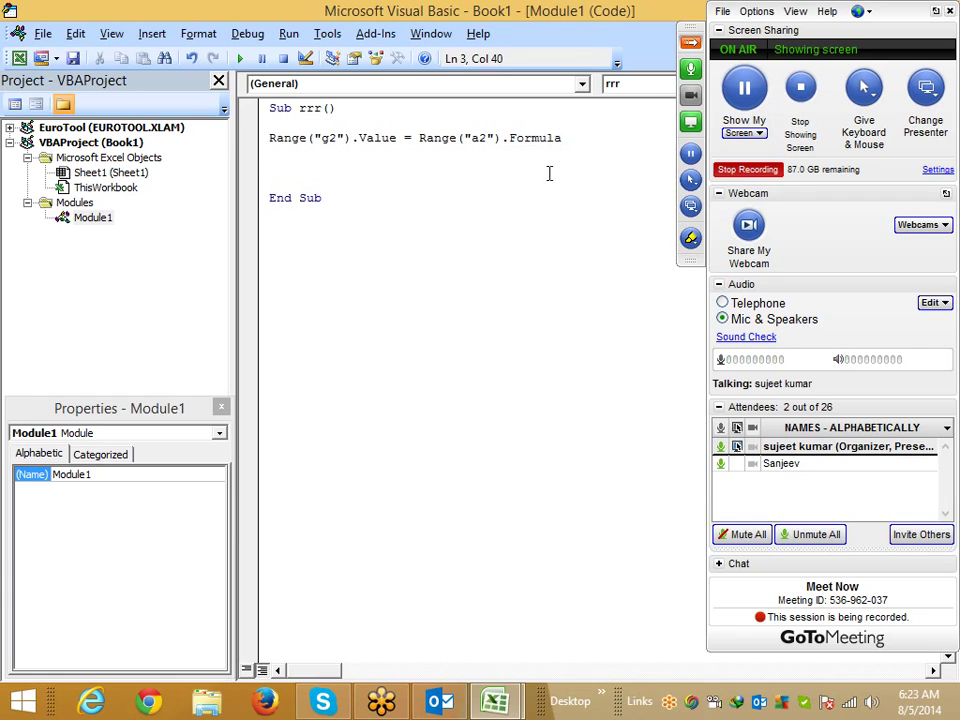
Run the macro with F5 and inspect G2's formula in the formula bar.
left_click(449, 137)
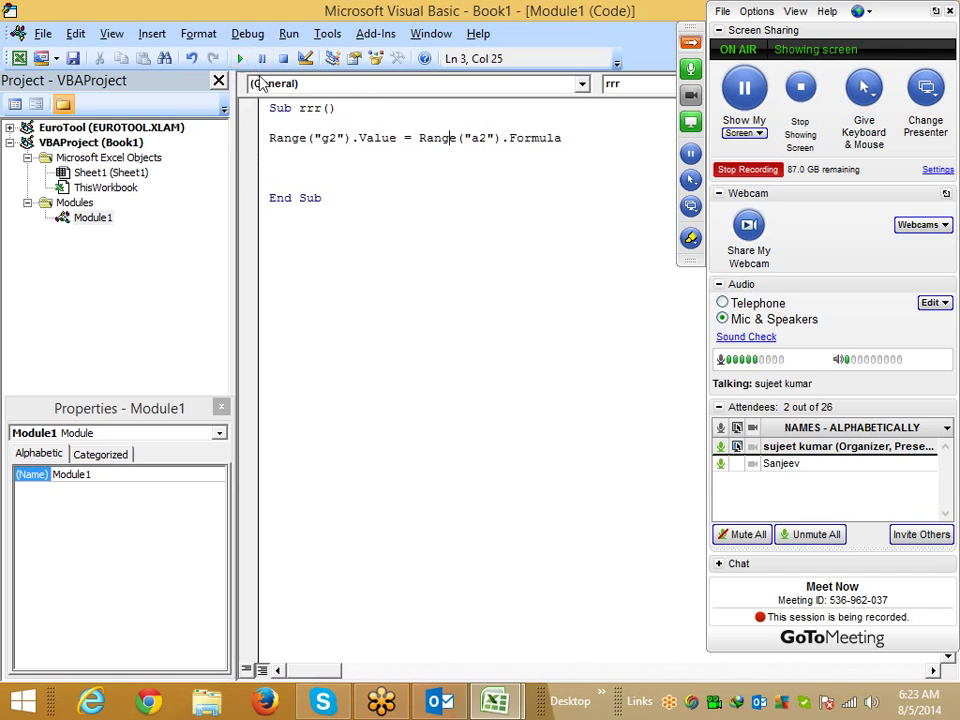
key("F5")
key("alt+F11")
left_click_drag(376, 143, 249, 143)
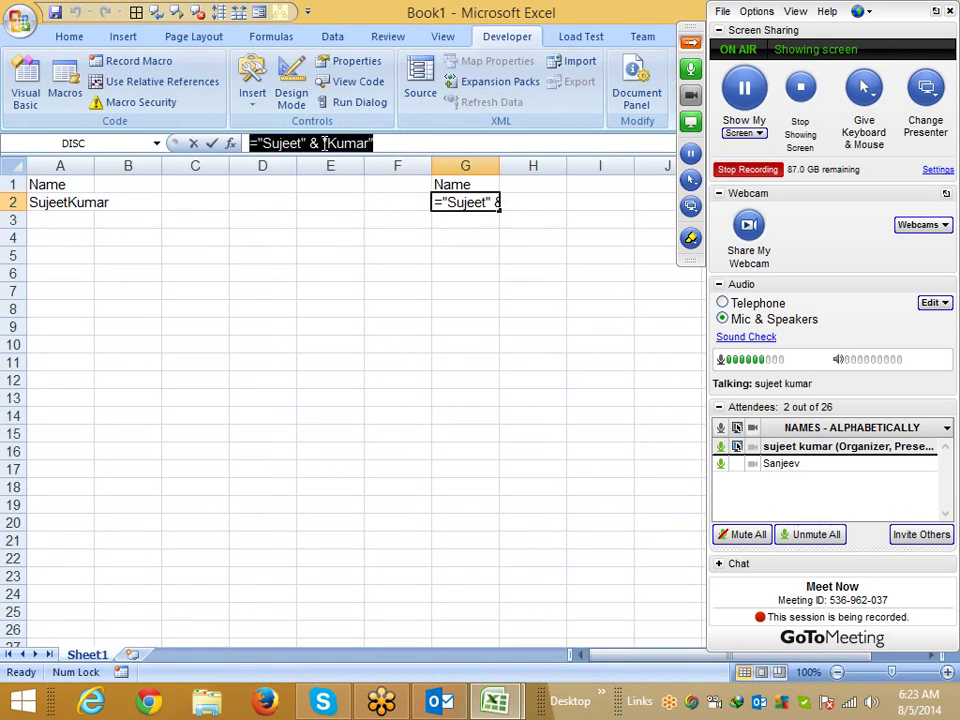
key("Escape")
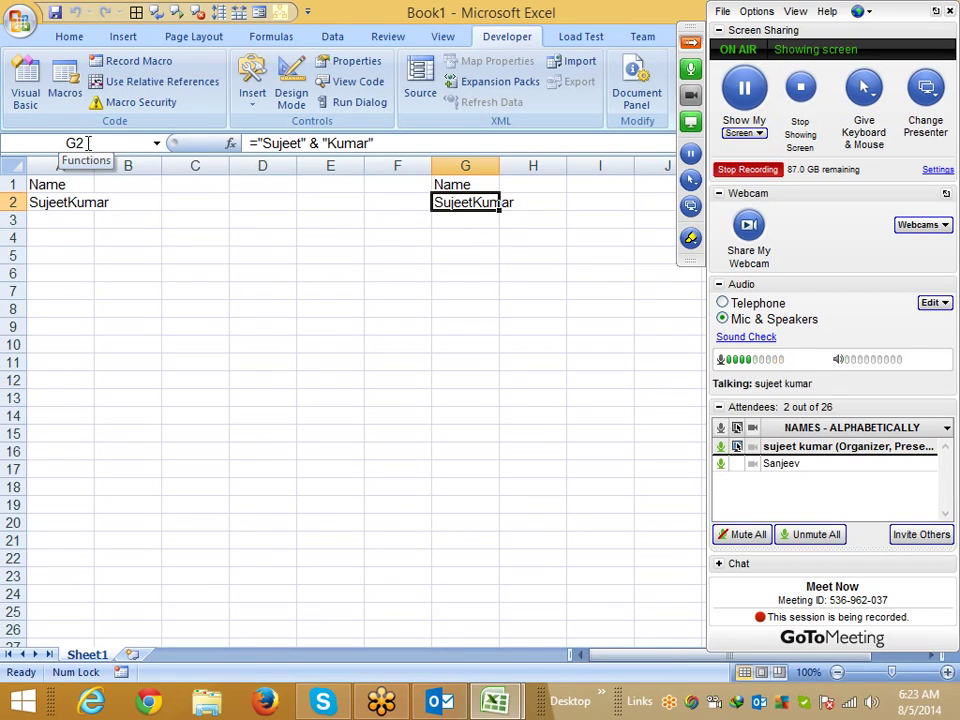
Compare G2's formula with A2's formula in the formula bar.
key("alt+F11")
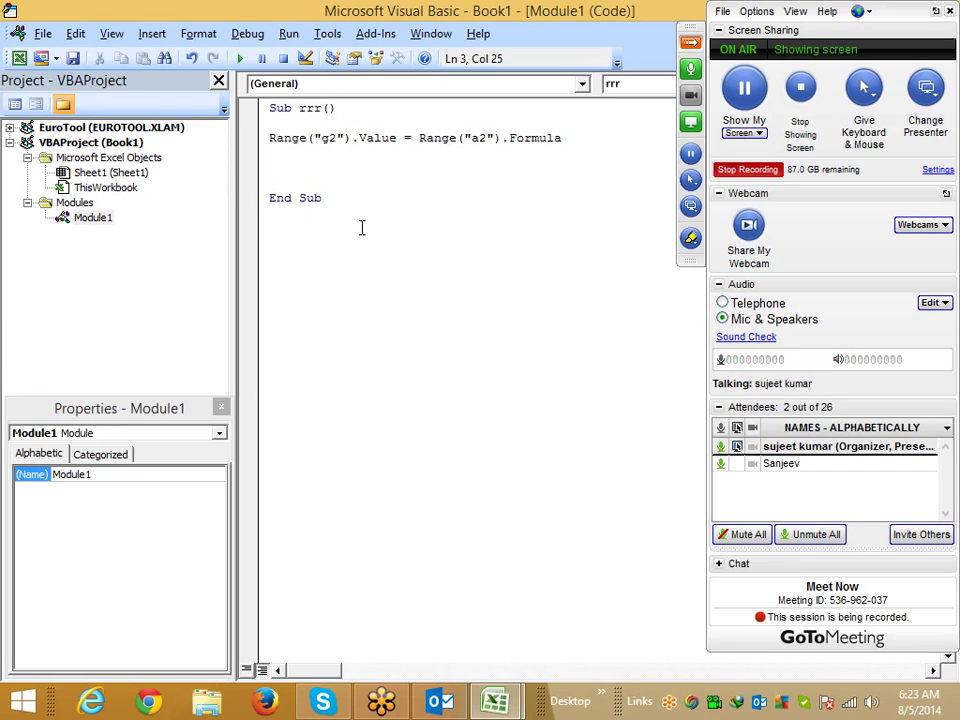
left_click(373, 148)
double_click(540, 138)
key("alt+F11")
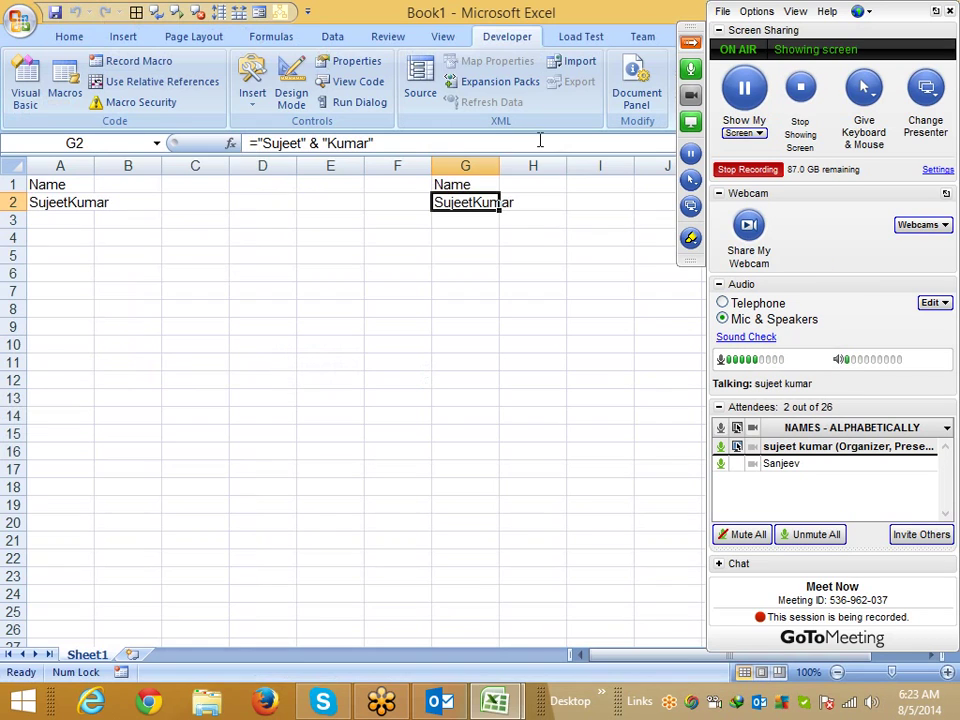
left_click(90, 200)
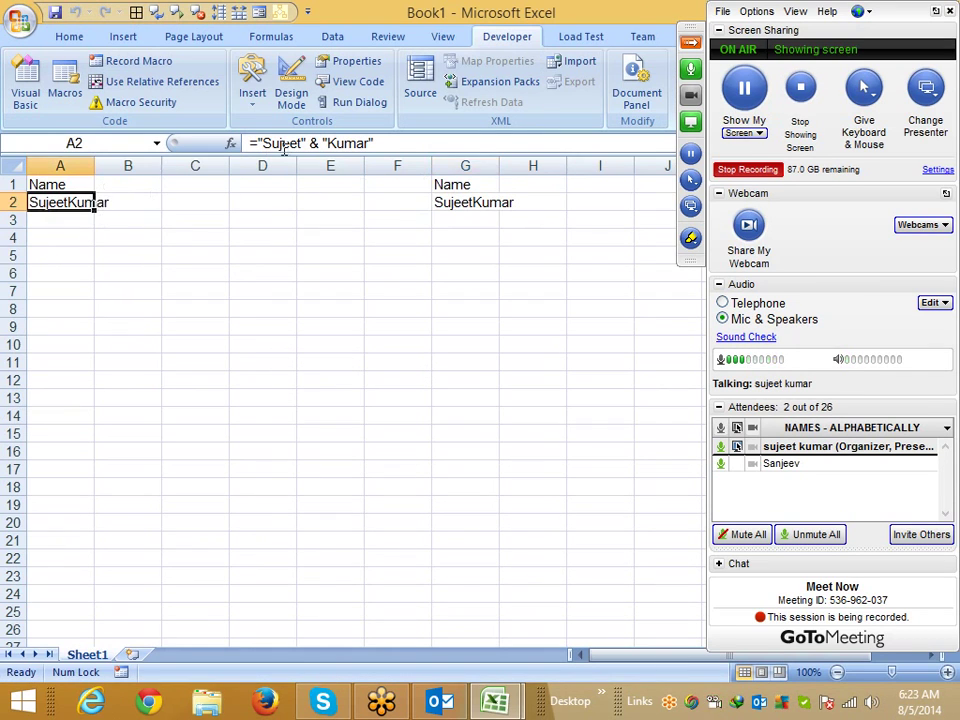
left_click(253, 143)
key("Escape")
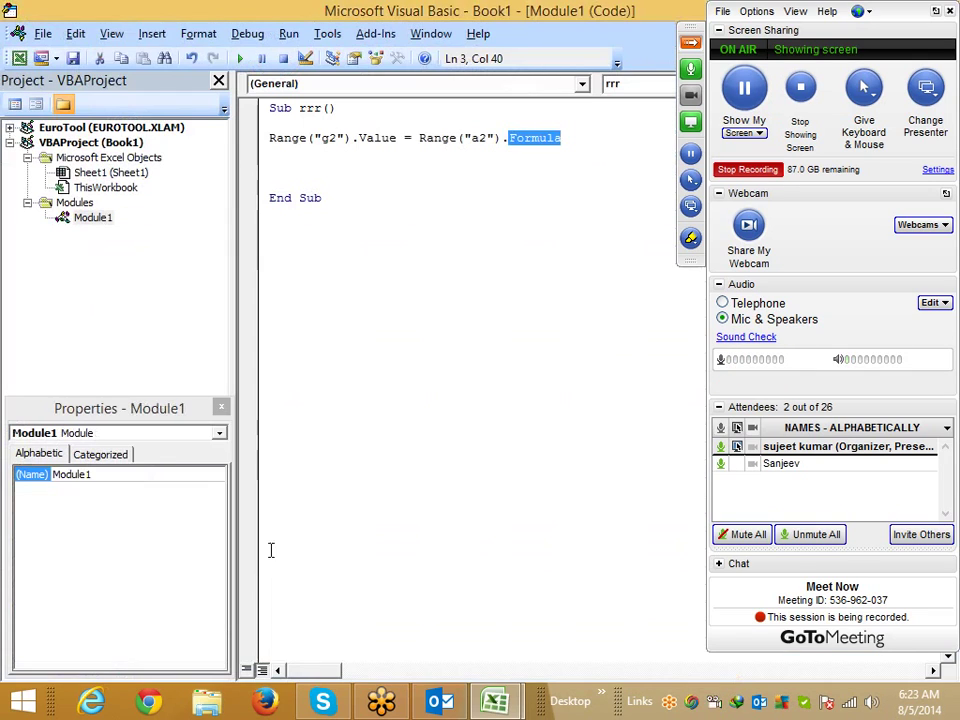
Run the macro again, check G1:G2, and select the test area A1:G4.
key("alt+F11")
left_click(322, 185)
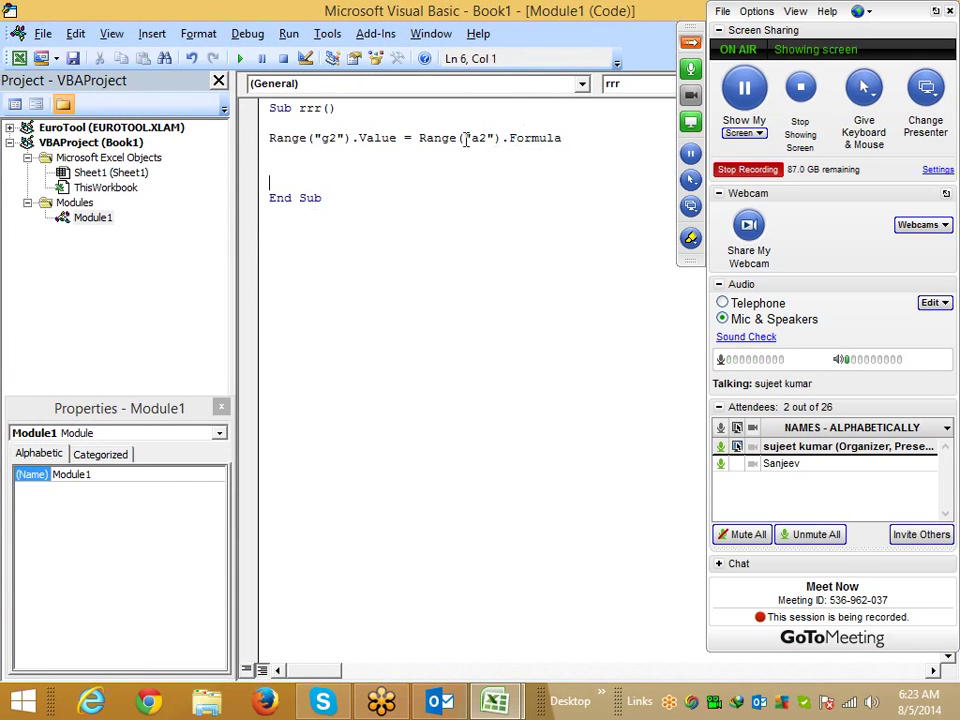
key("F5")
key("alt+F11")
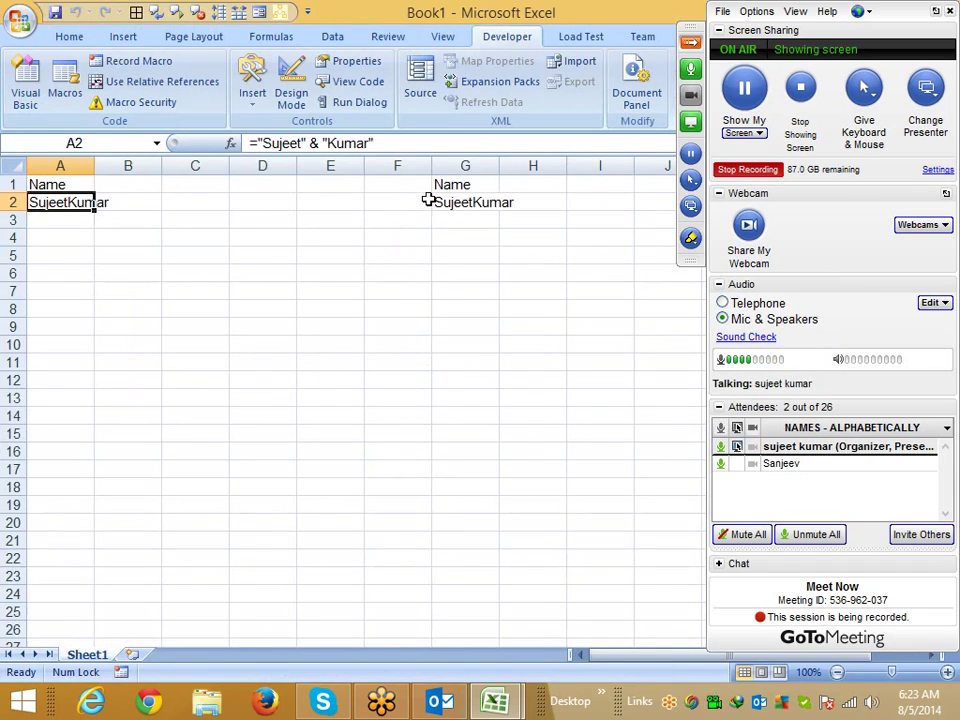
left_click_drag(448, 184, 441, 200)
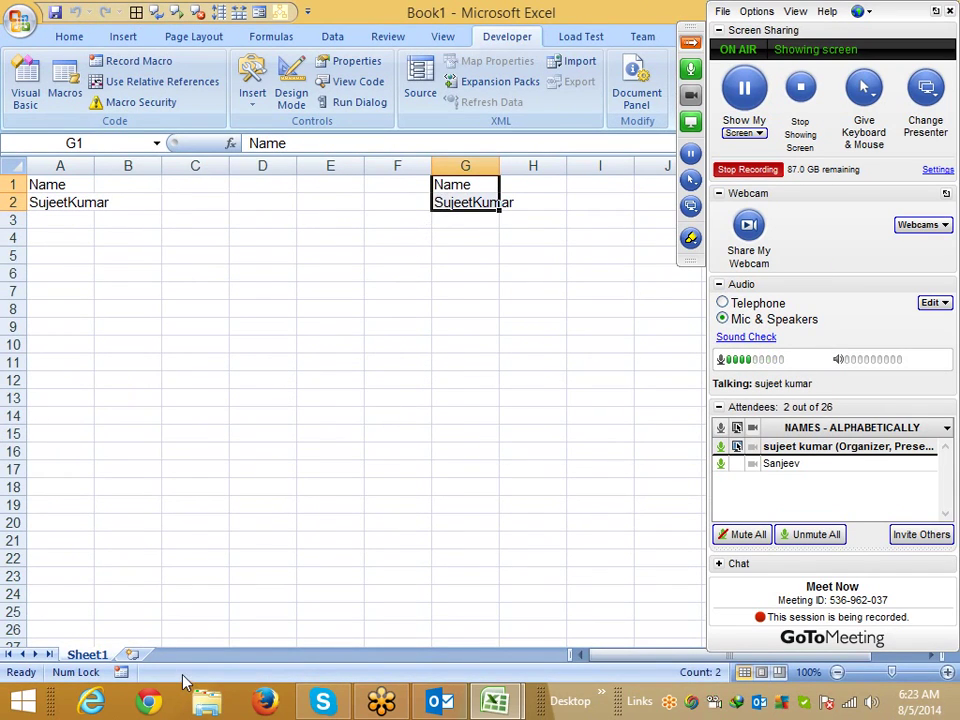
key("alt+F11")
key("alt+F11")
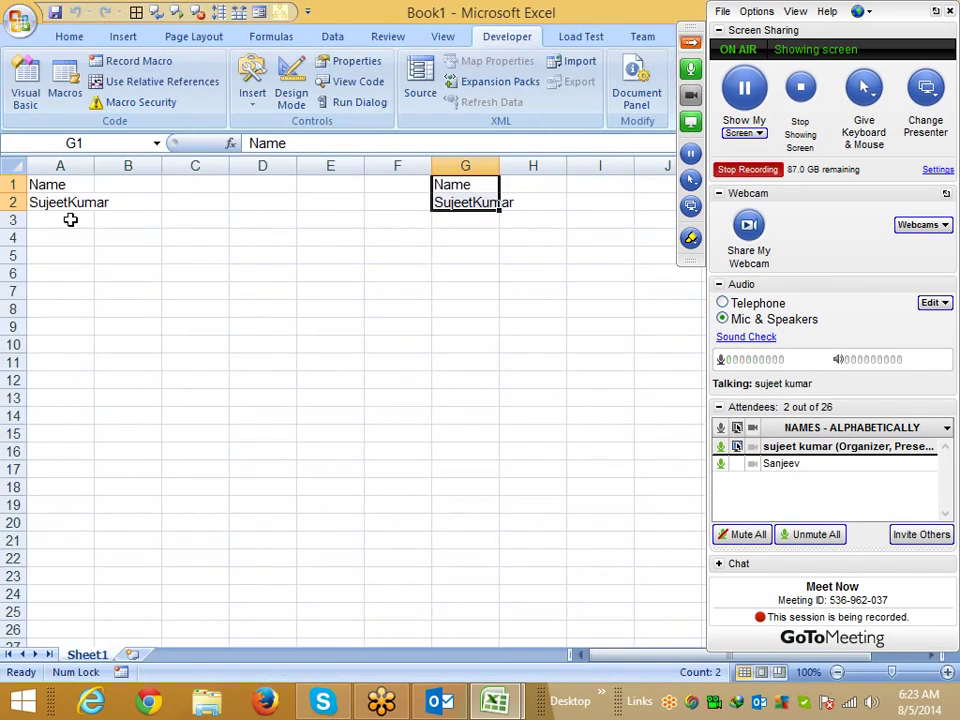
left_click_drag(55, 184, 495, 234)
Clear the test cells A1:G4 and add a second worksheet.
key("Delete")
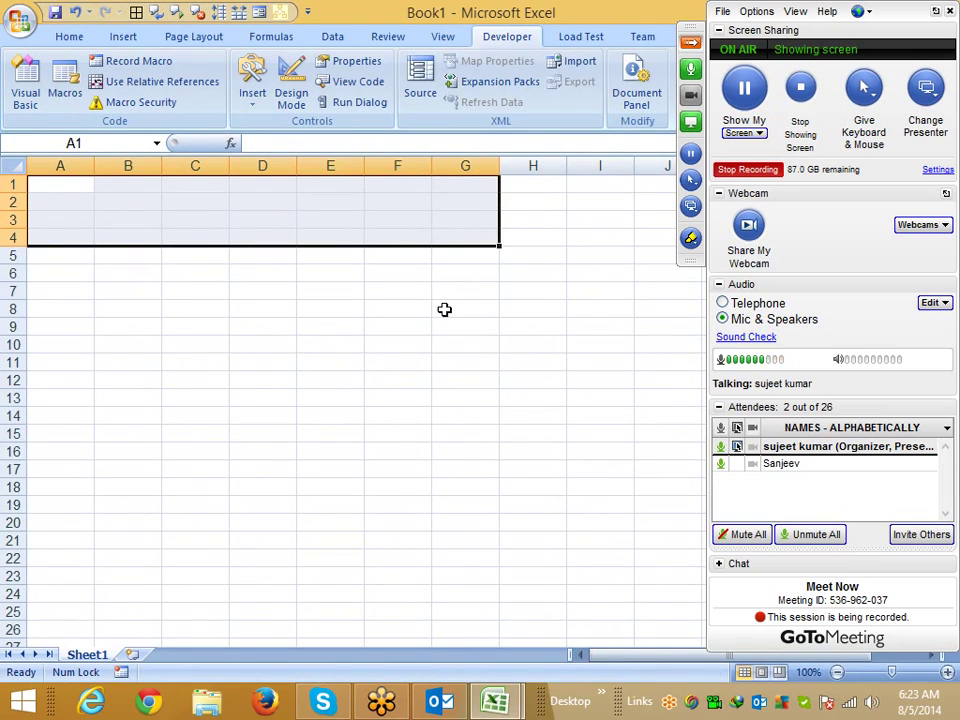
left_click(131, 654)
left_click(96, 655)
Rename the sheets to Form and Data, then return to Form.
double_click(104, 652)
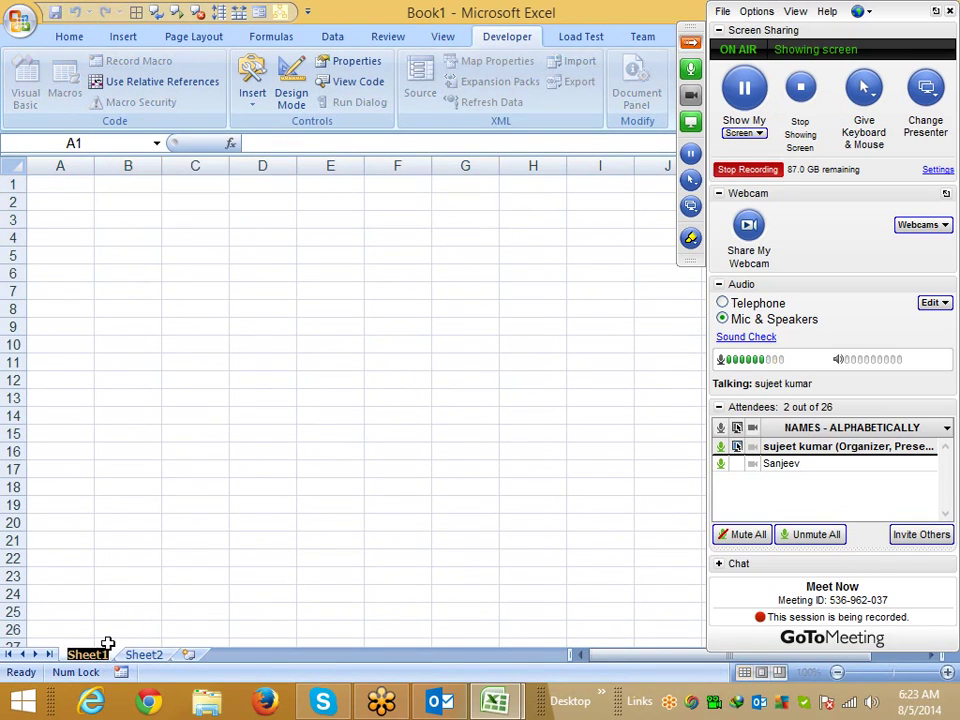
type("For")
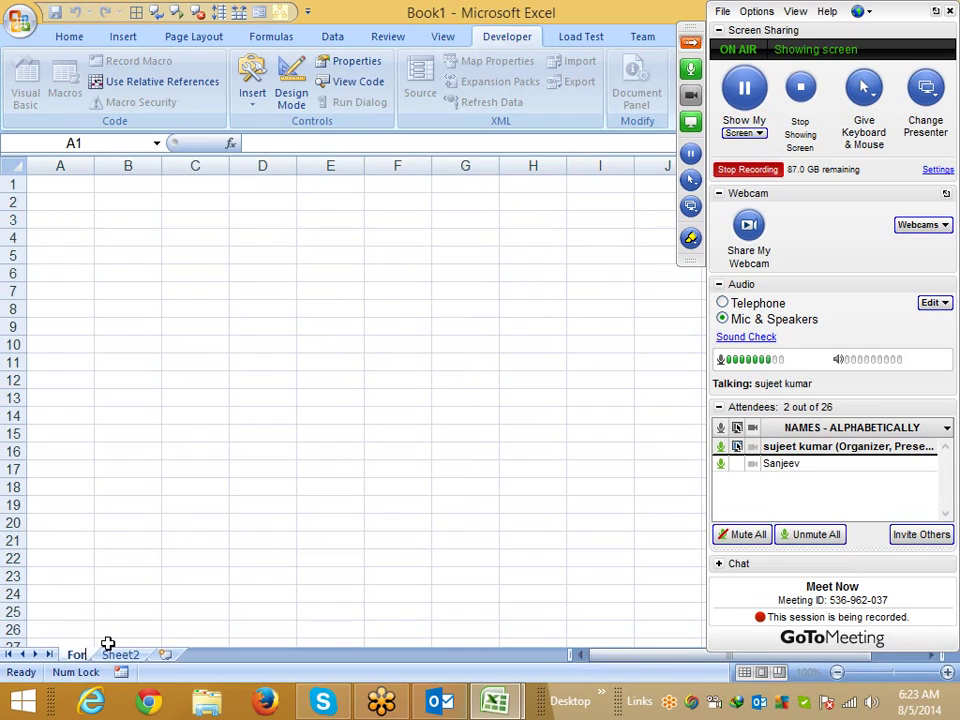
type("m")
double_click(133, 655)
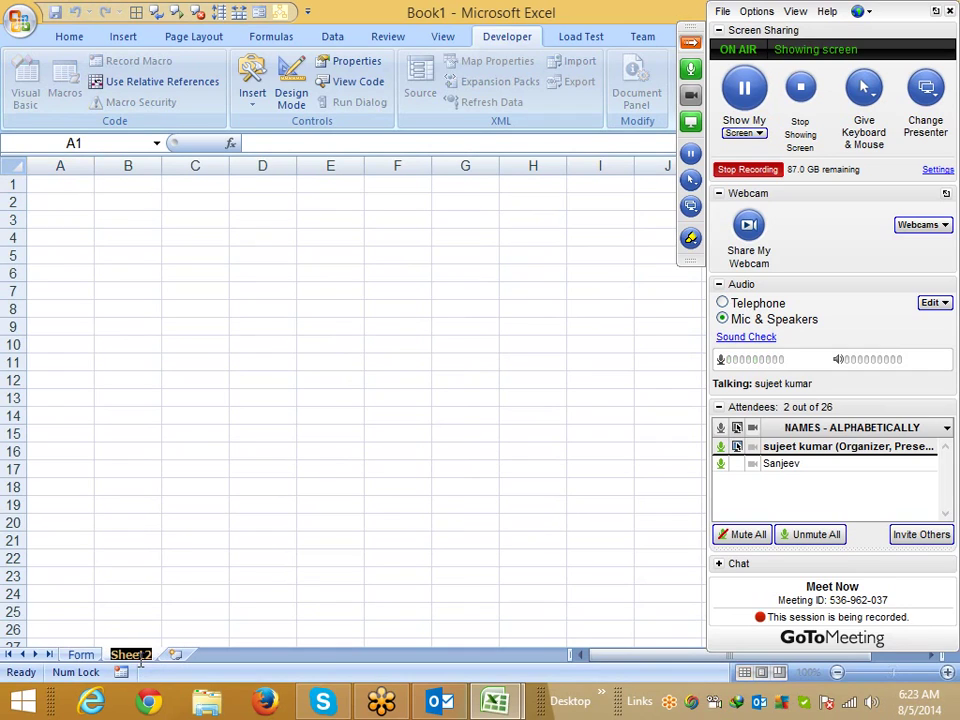
type("Data")
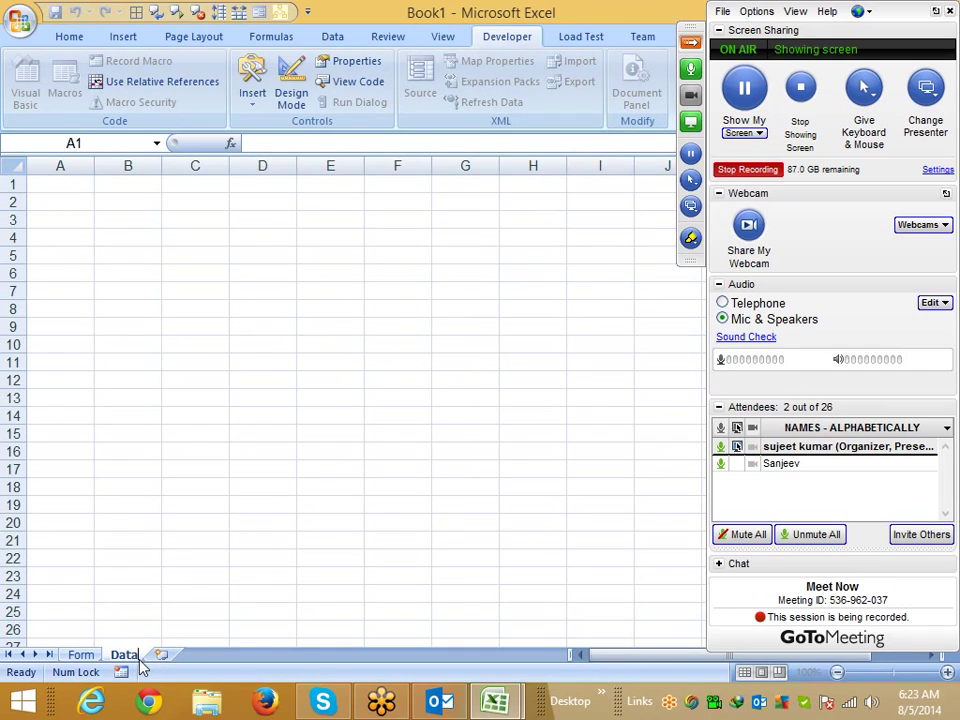
key("Return")
left_click(81, 655)
Enter the label Name in A4 and City in A6.
left_click(64, 188)
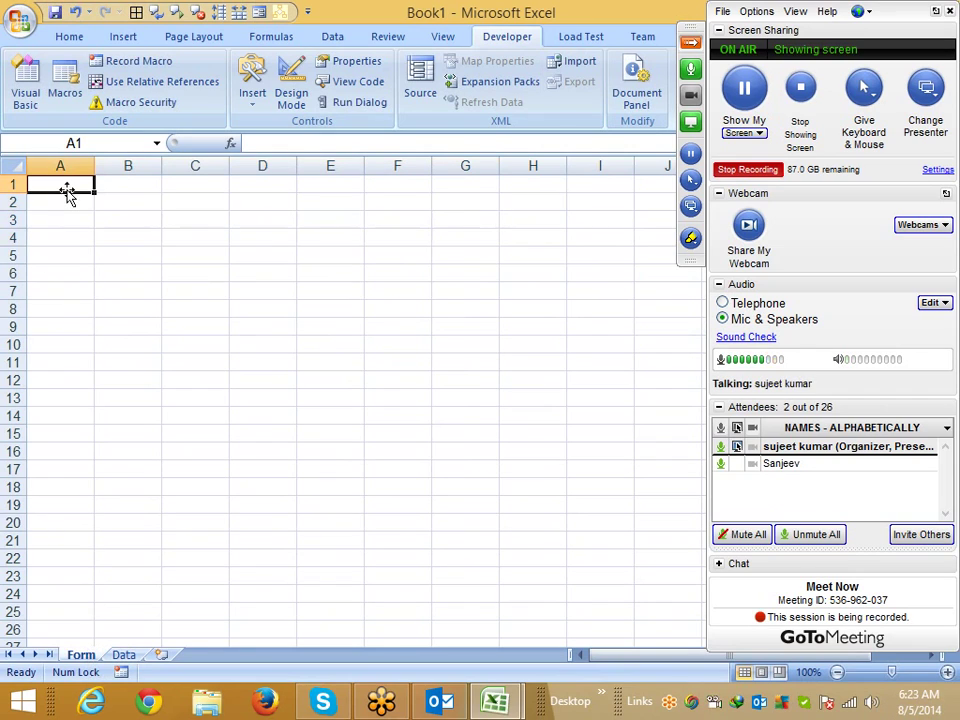
key("Down")
key("Down")
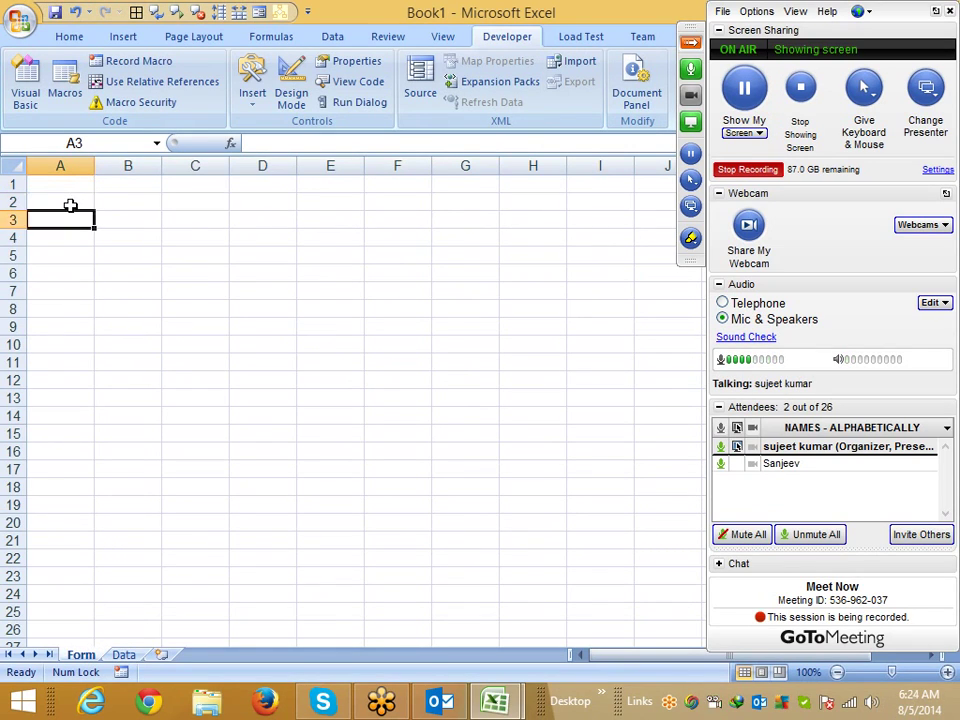
key("Down")
type("Na")
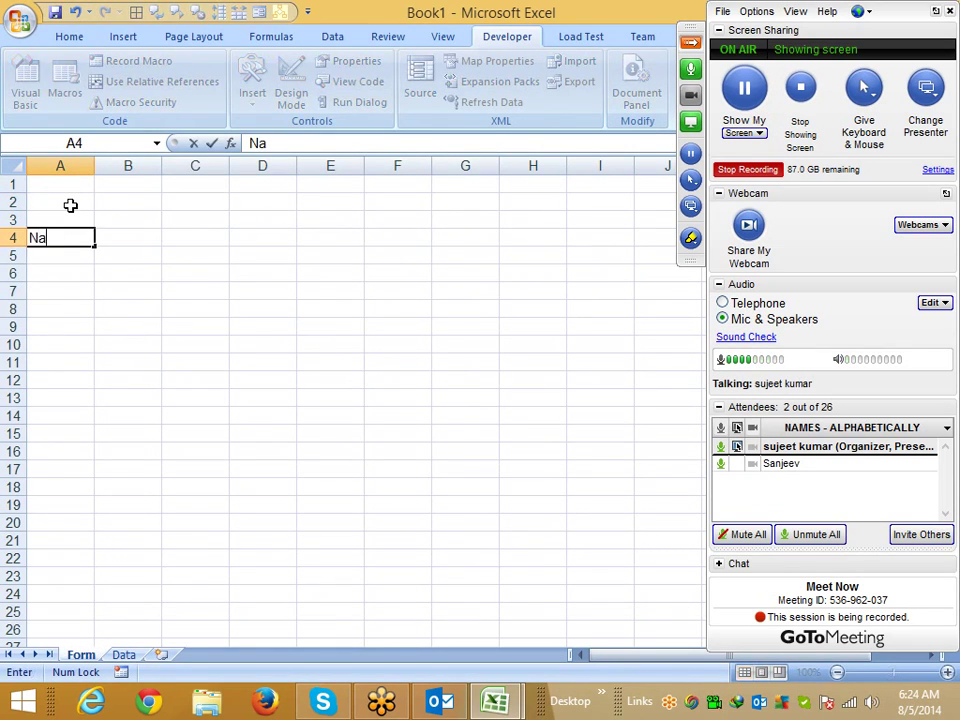
type("me")
key("Tab")
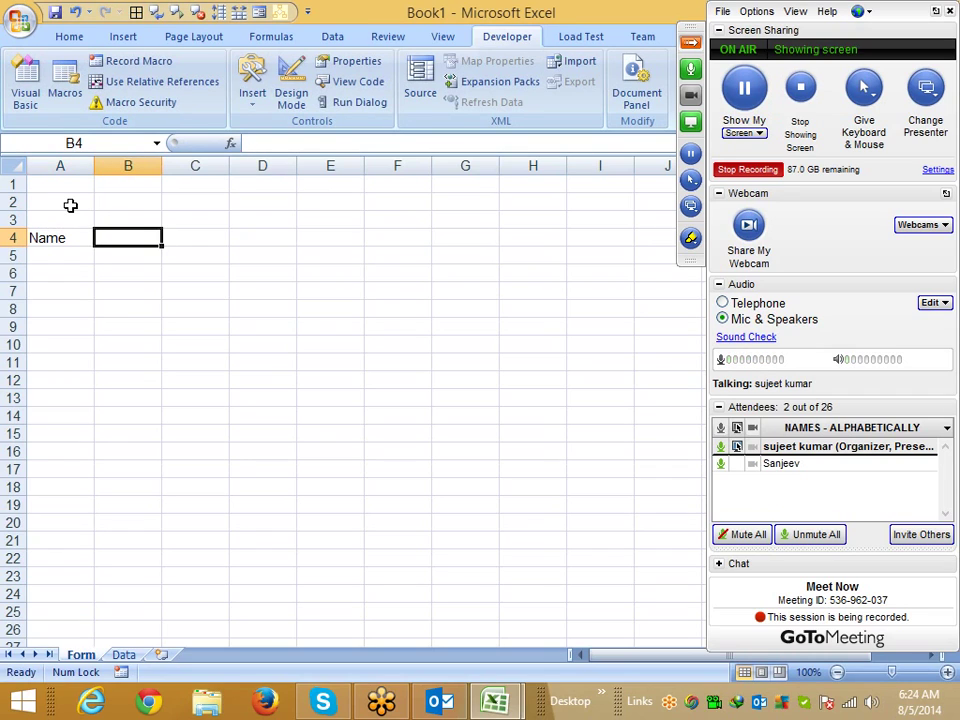
key("Down")
key("Down")
key("Left")
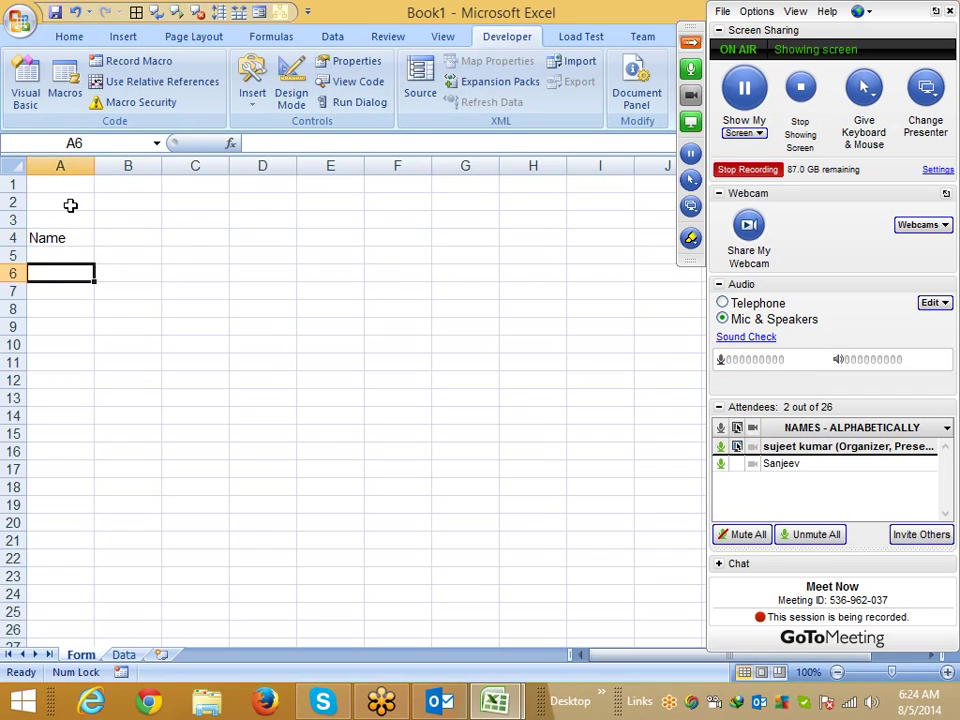
type("City")
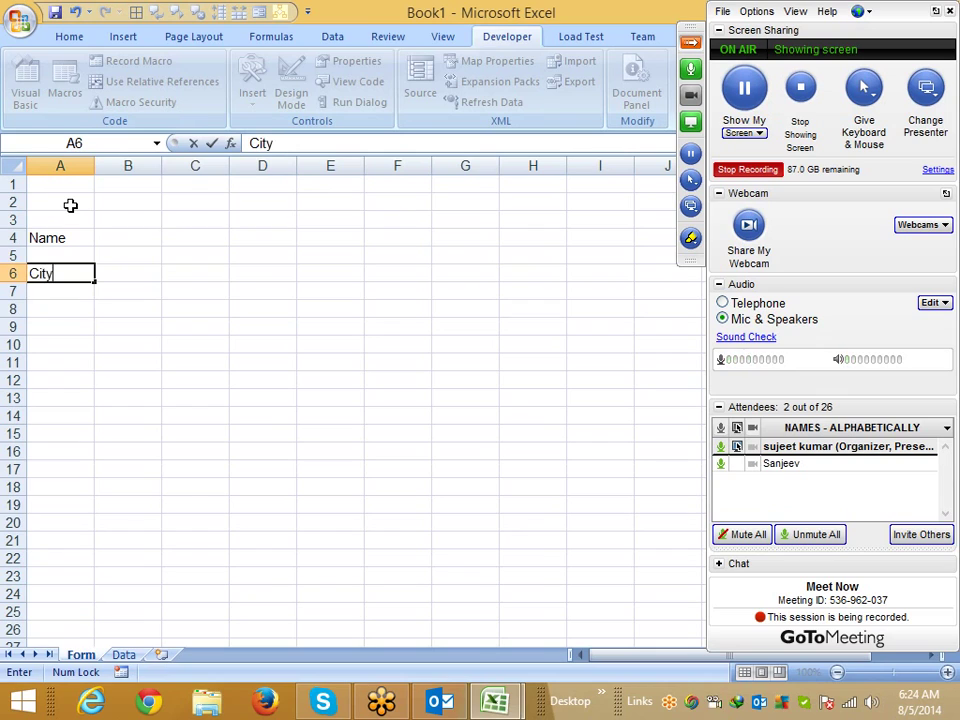
key("Down")
key("Down")
key("Down")
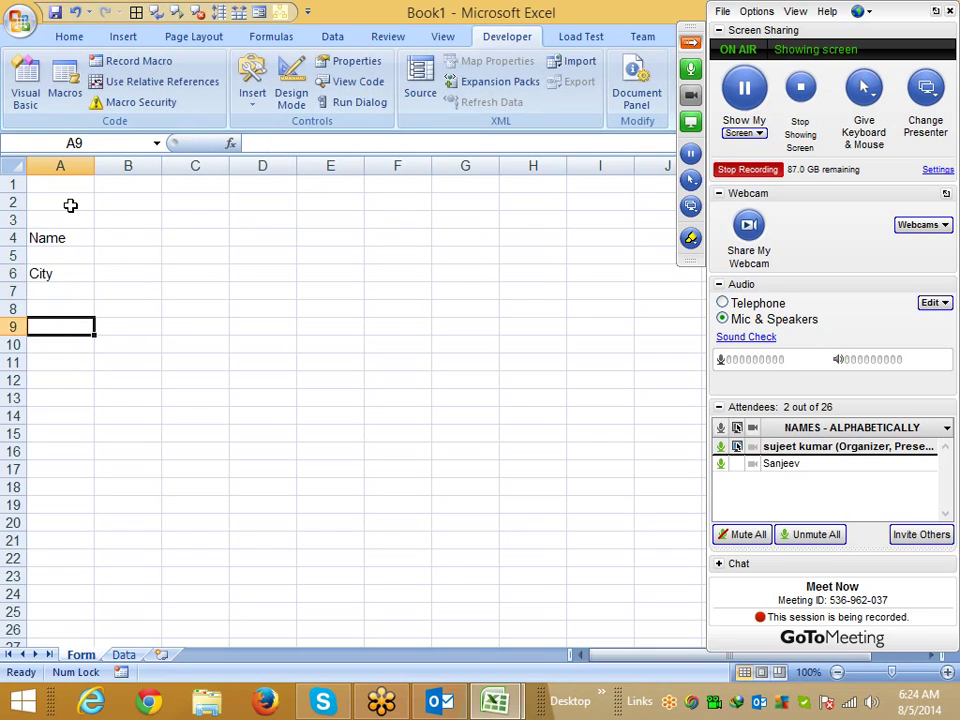
Enter the label Mobile in A9 and Pin in A12.
type("Mo")
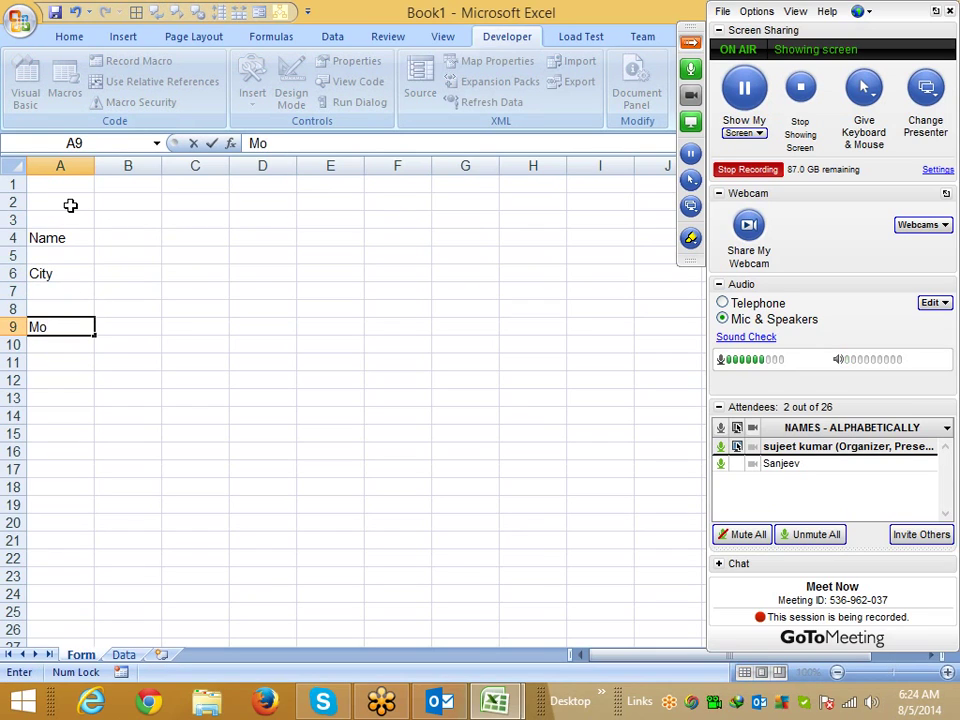
type("bile")
key("Down")
key("Down")
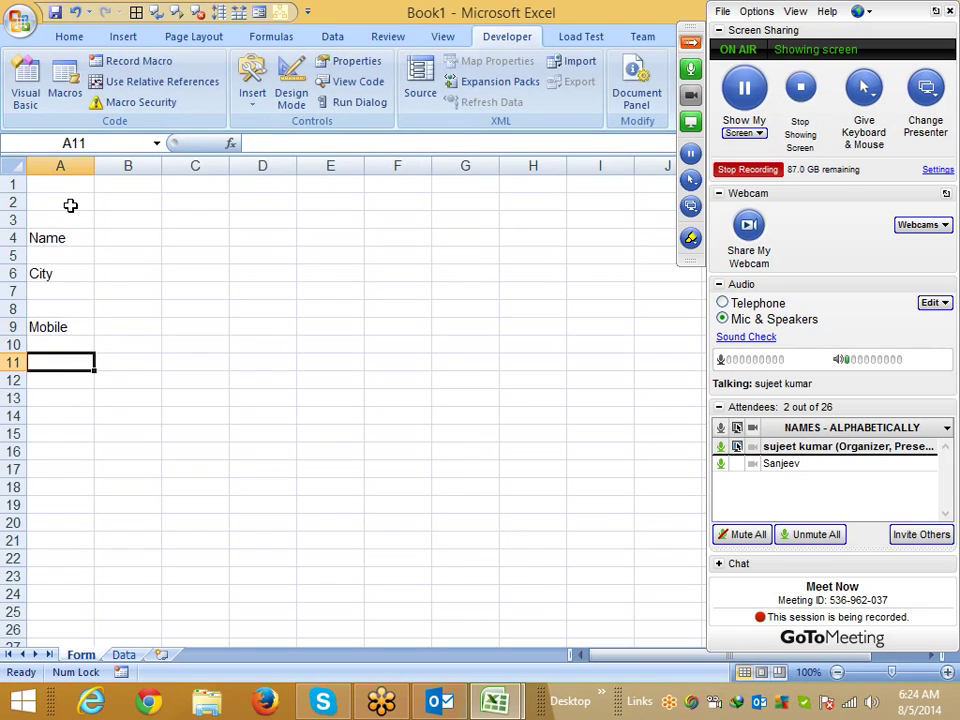
key("Down")
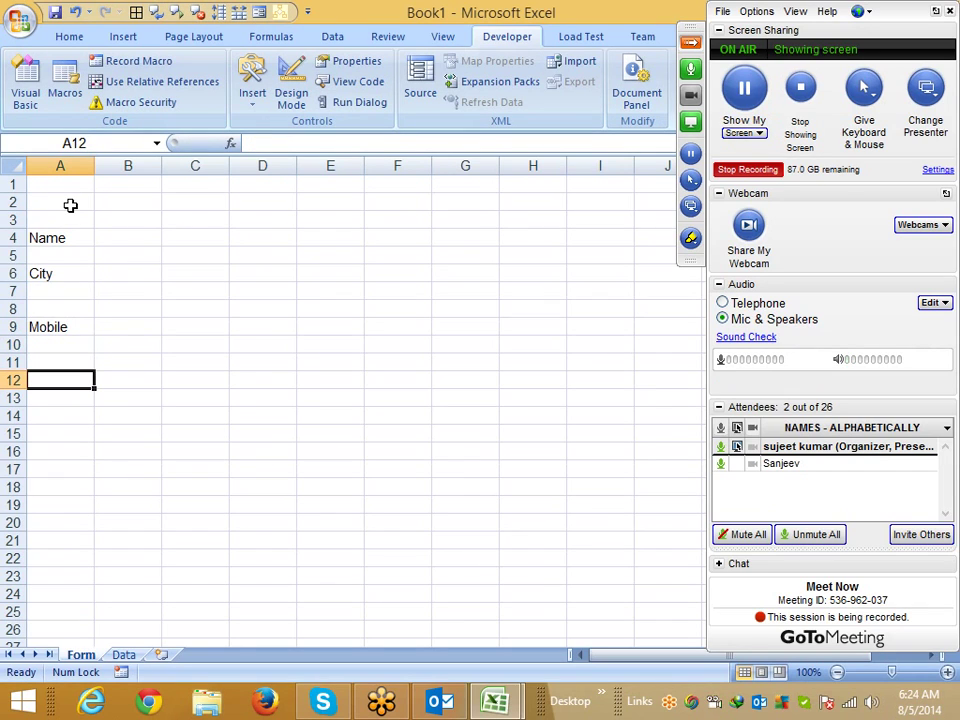
type("Pin")
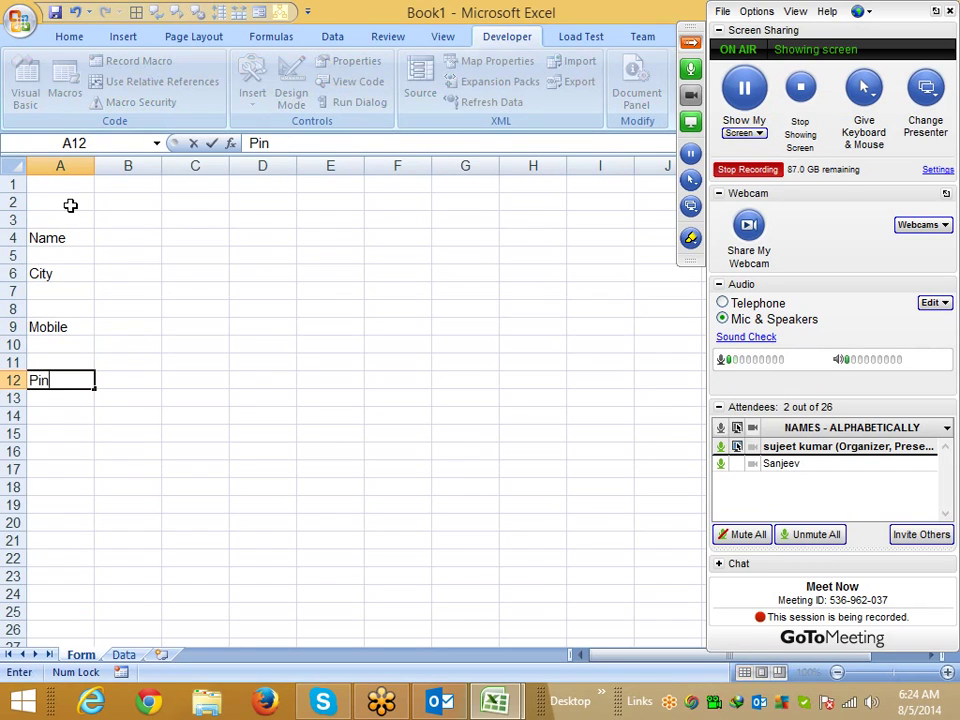
left_click(100, 255)
Copy the range A4:A12 toward the Data sheet, then cancel that copy.
left_click_drag(64, 238, 70, 388)
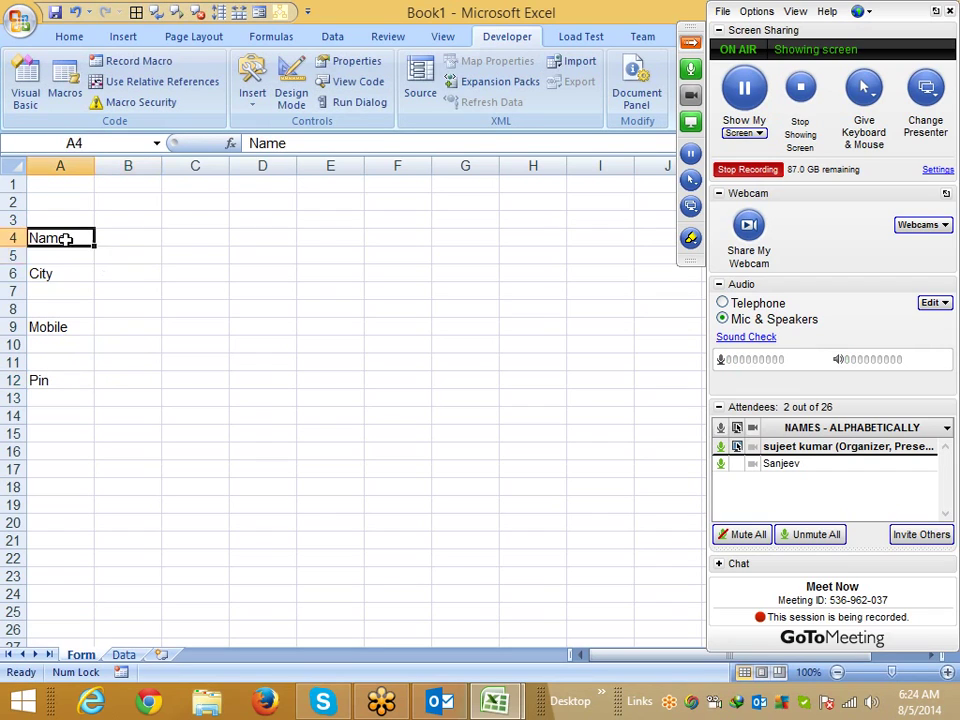
key("ctrl+c")
left_click(124, 654)
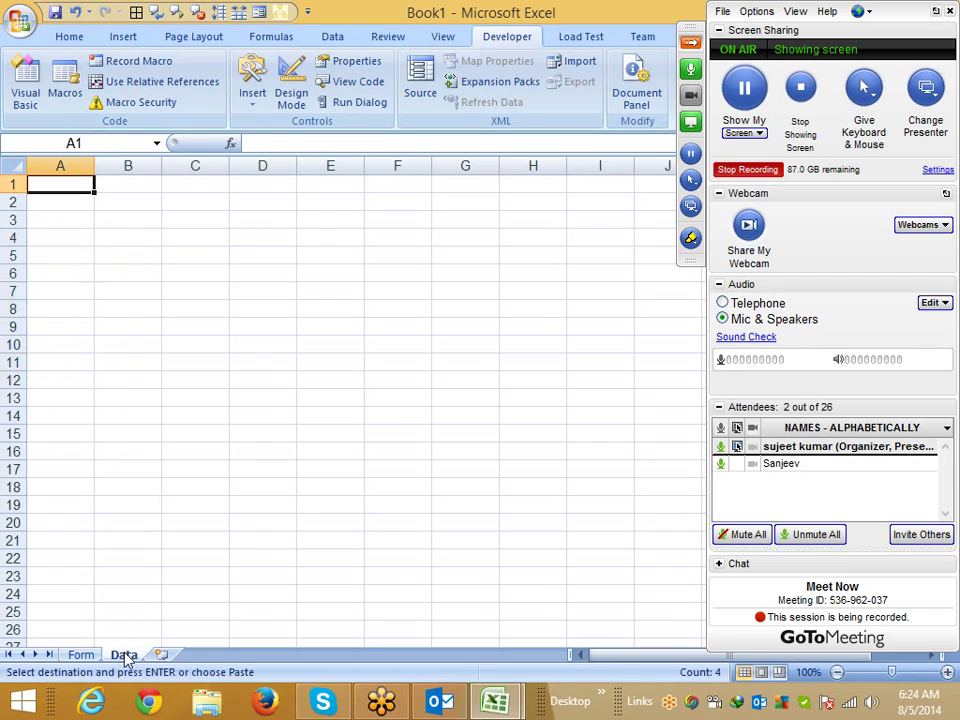
right_click(50, 186)
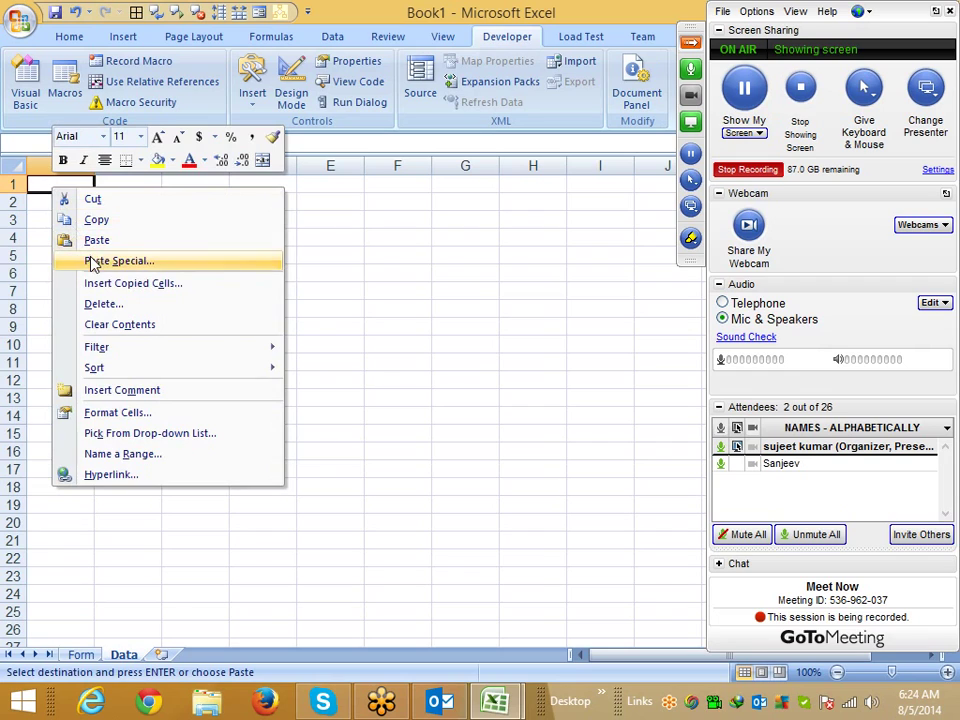
left_click(92, 655)
left_click(92, 655)
key("Escape")
left_click(129, 309)
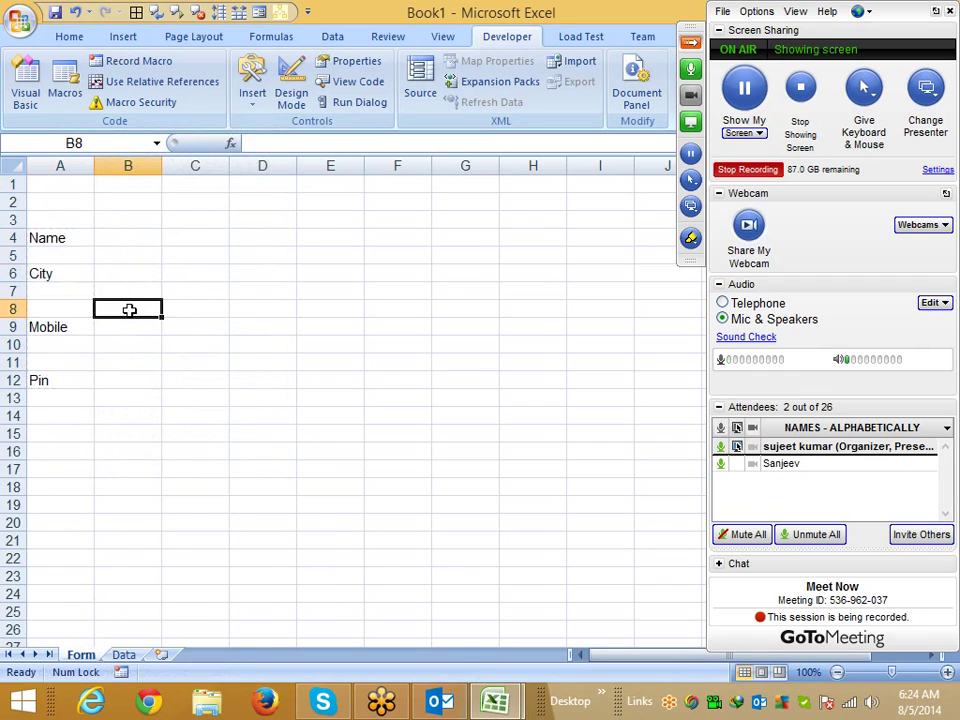
Copy the labels in A4, A6, A9 and A12 as one multi-cell selection.
left_click(47, 238)
left_click(50, 273, "ctrl")
left_click(47, 327, "ctrl")
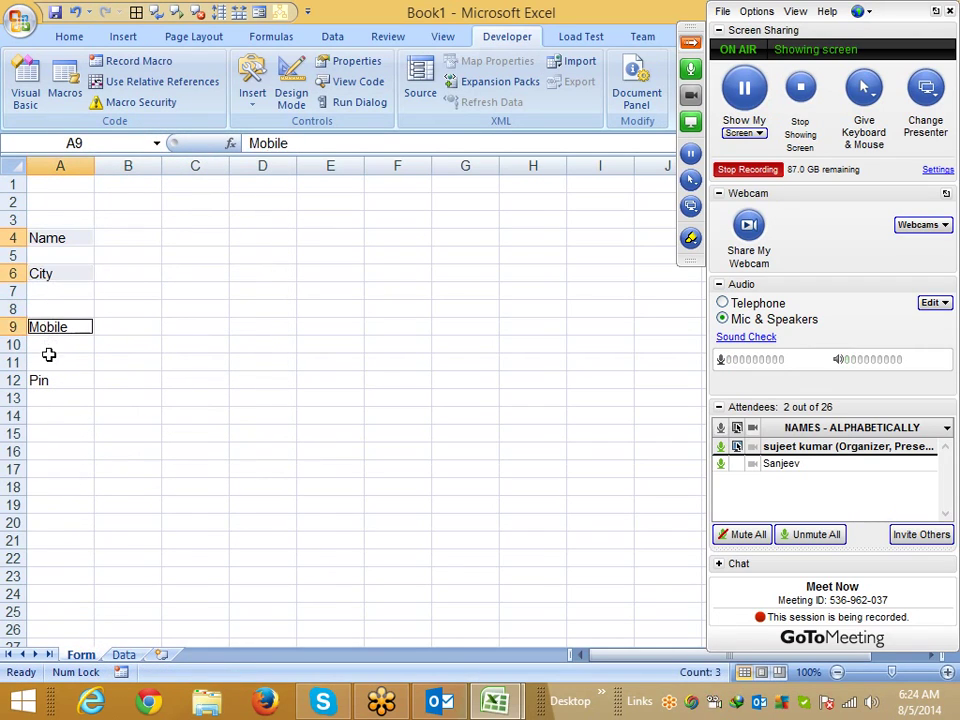
left_click(55, 380, "ctrl")
key("ctrl+c")
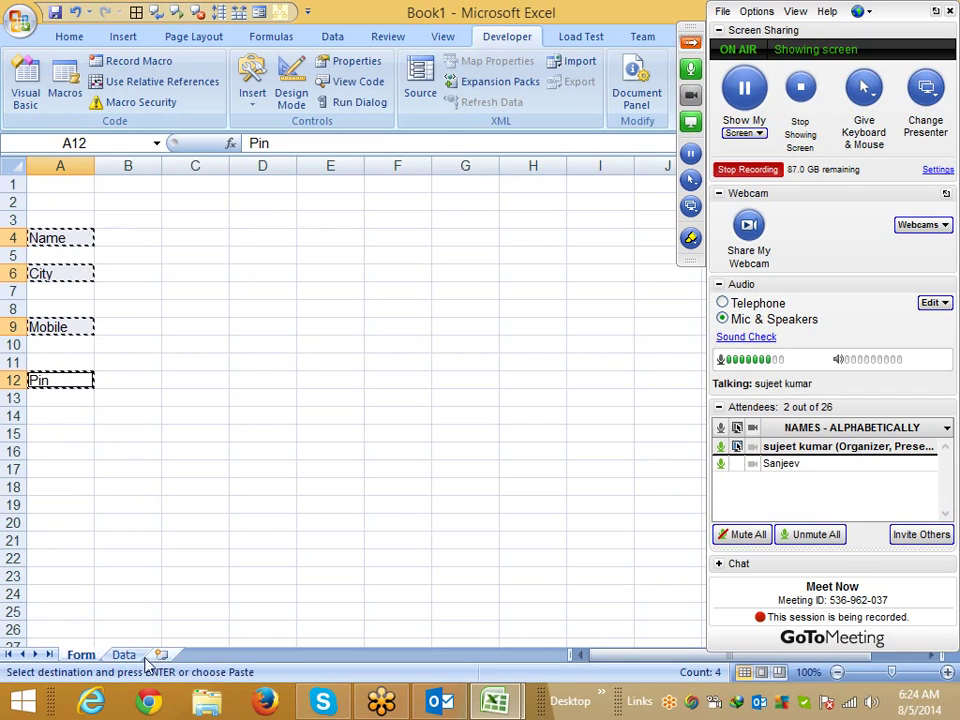
Paste Special with Transpose into Data!A1, giving headers Name, City, Mobile, Pin in A1:D1.
left_click(124, 655)
right_click(75, 178)
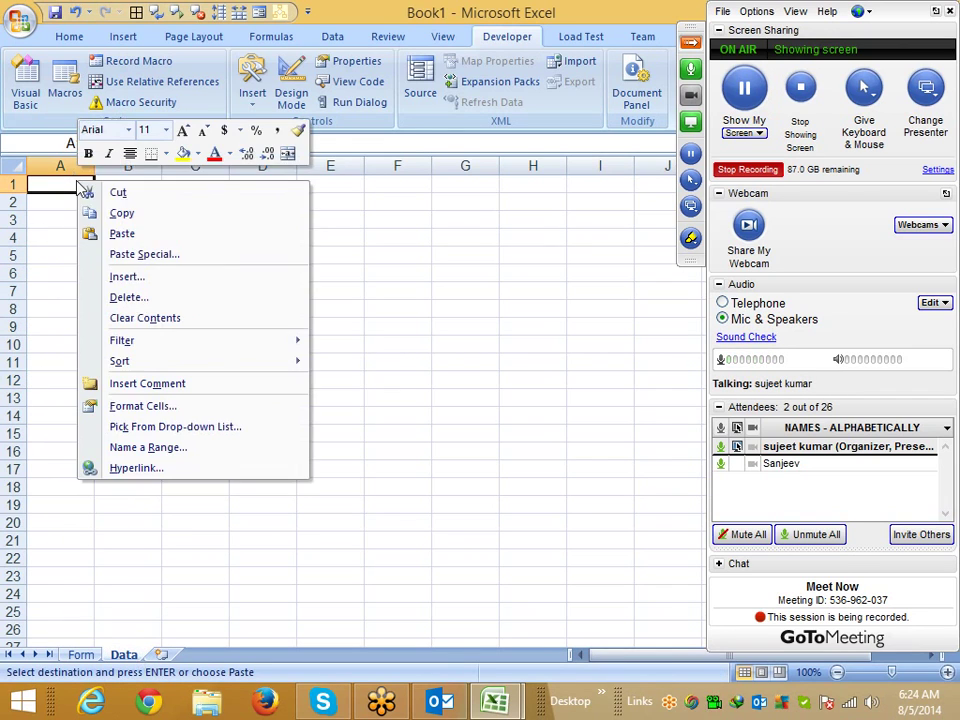
left_click(139, 253)
left_click(205, 343)
left_click(216, 376)
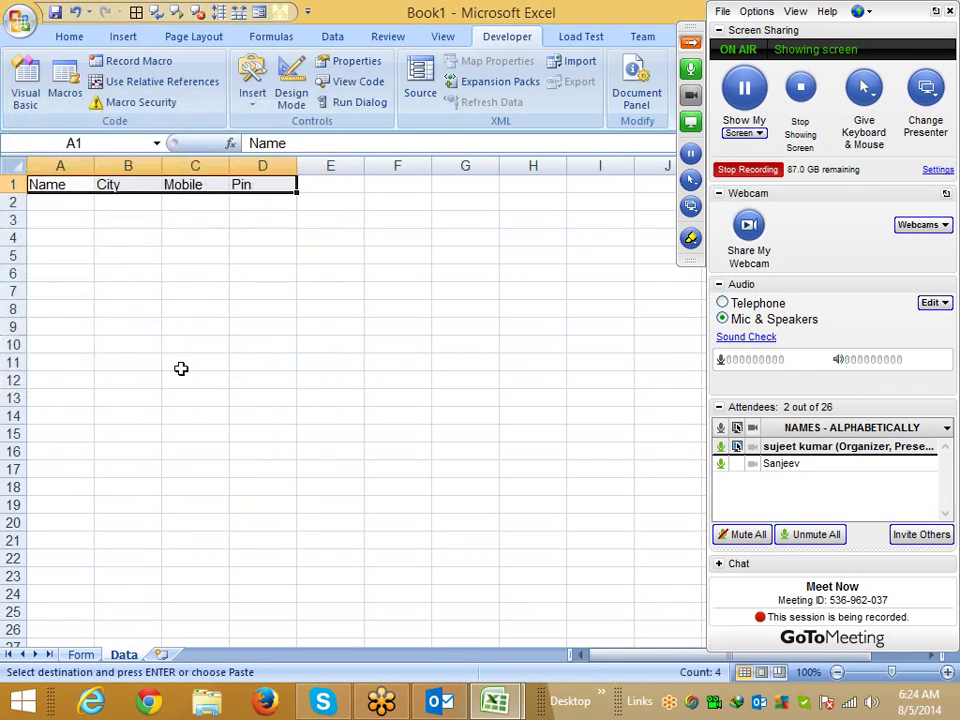
left_click(130, 328)
left_click(84, 655)
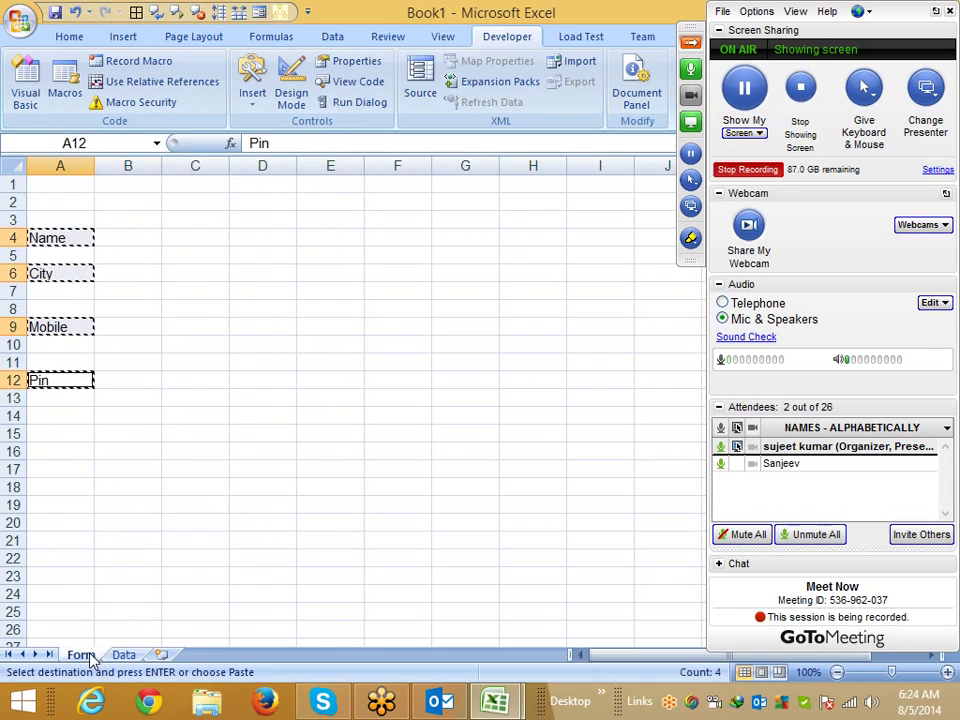
key("Escape")
Put an outside border around B4:D4 as the Name entry box.
left_click(127, 236)
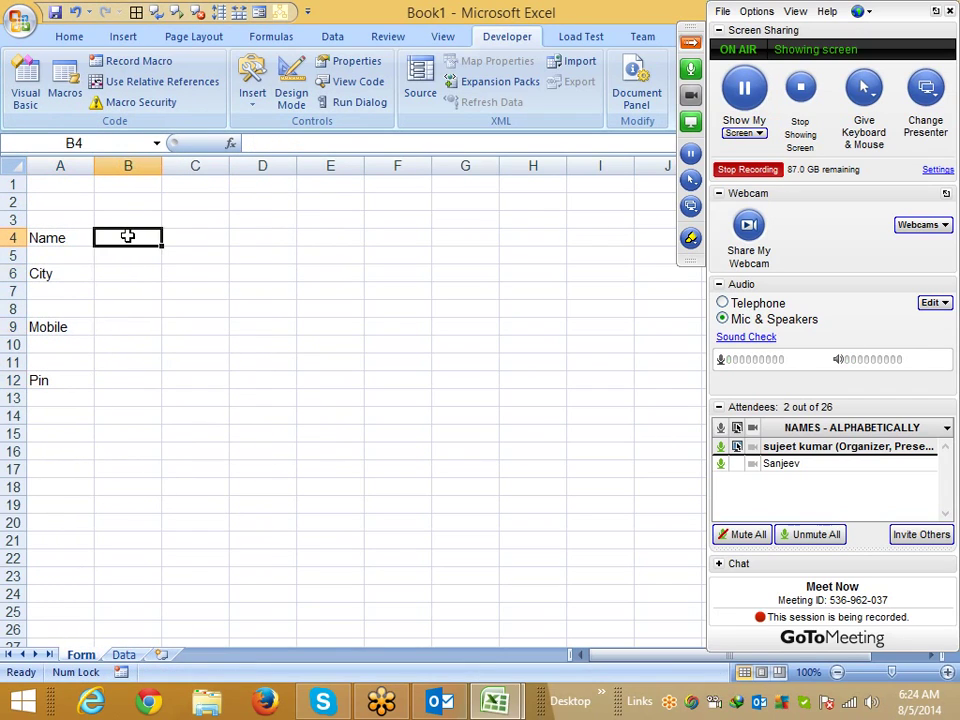
left_click_drag(127, 236, 272, 238)
left_click(66, 36)
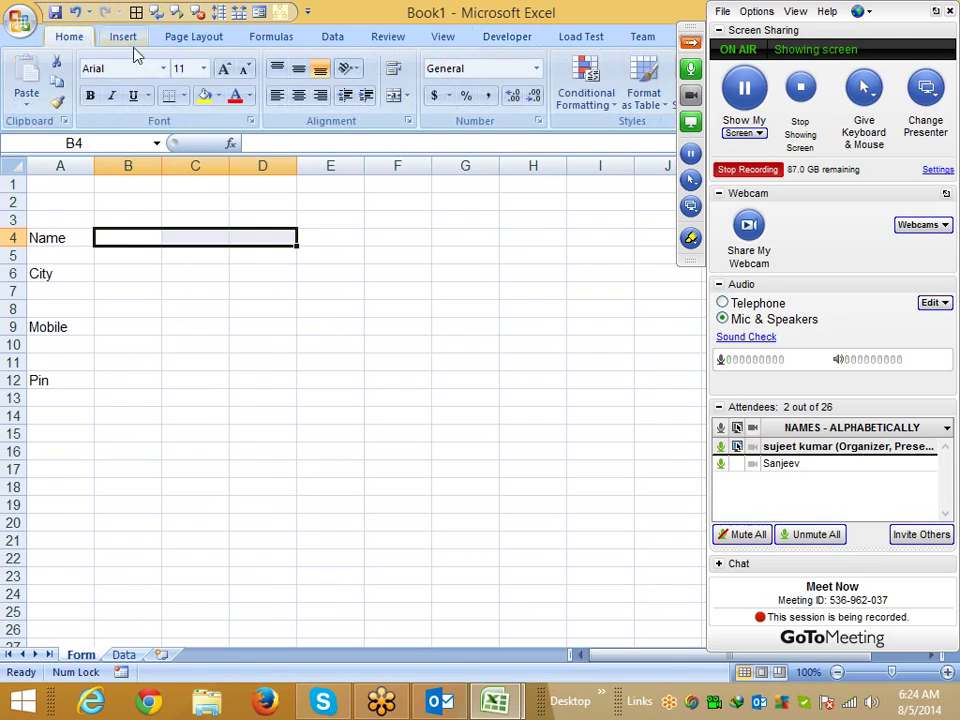
left_click(183, 96)
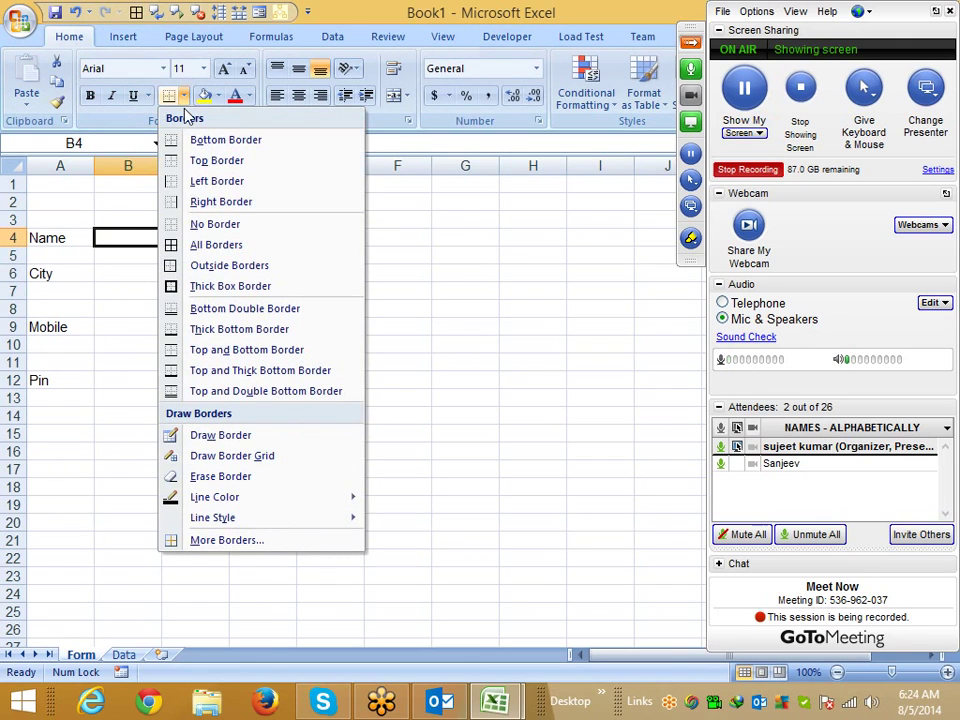
left_click(188, 272)
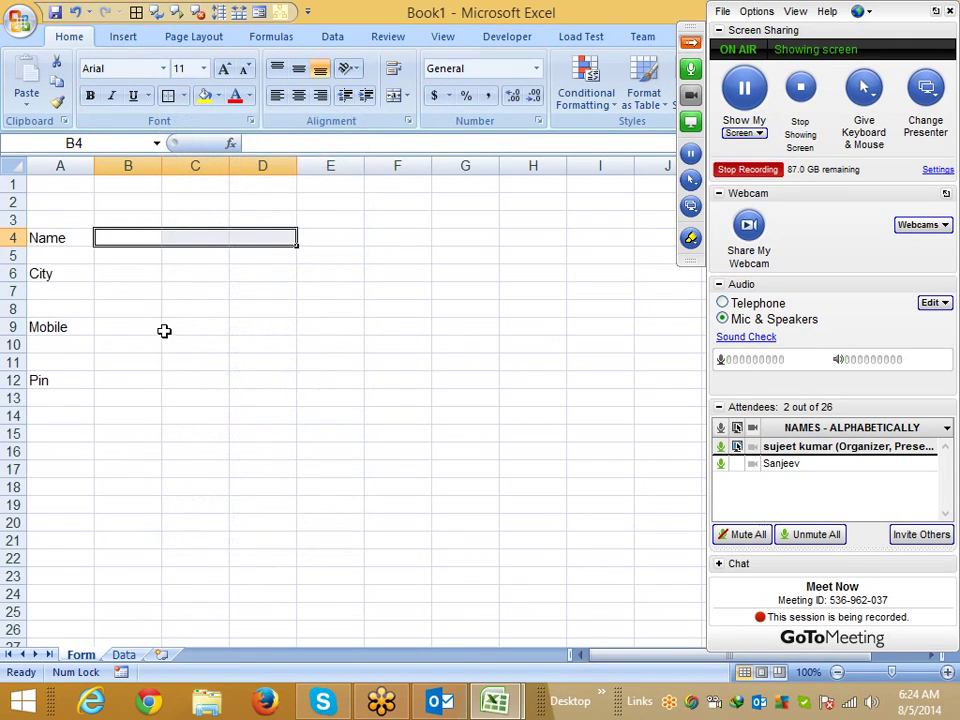
Copy the bordered box to B6, B9 and B12:D12 beside City, Mobile and Pin.
key("ctrl+c")
left_click(124, 276)
key("ctrl+v")
left_click(124, 325)
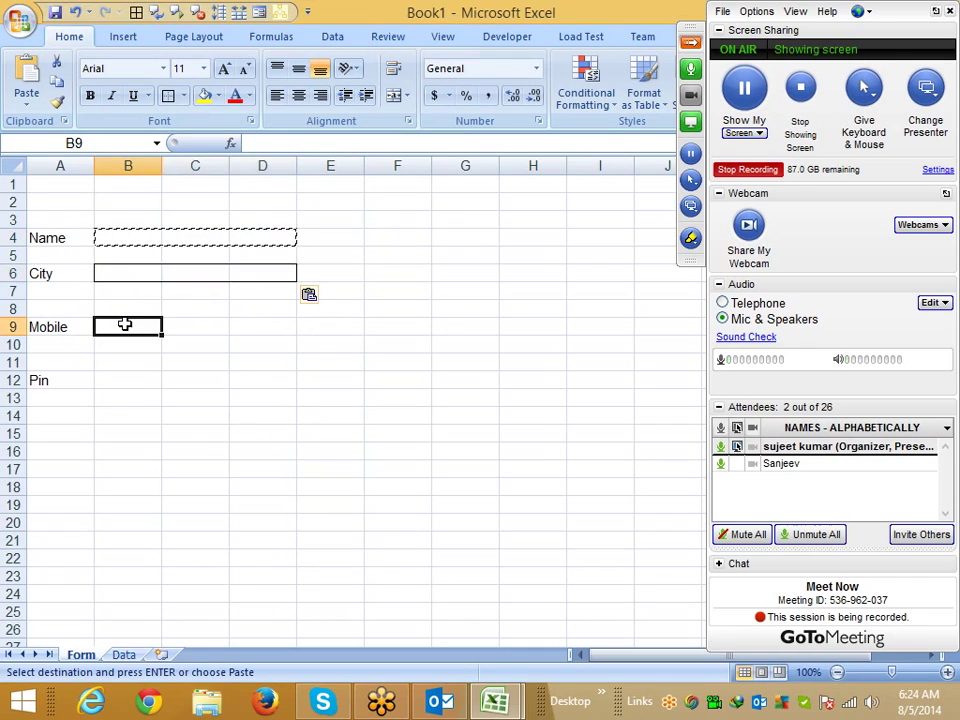
key("ctrl+v")
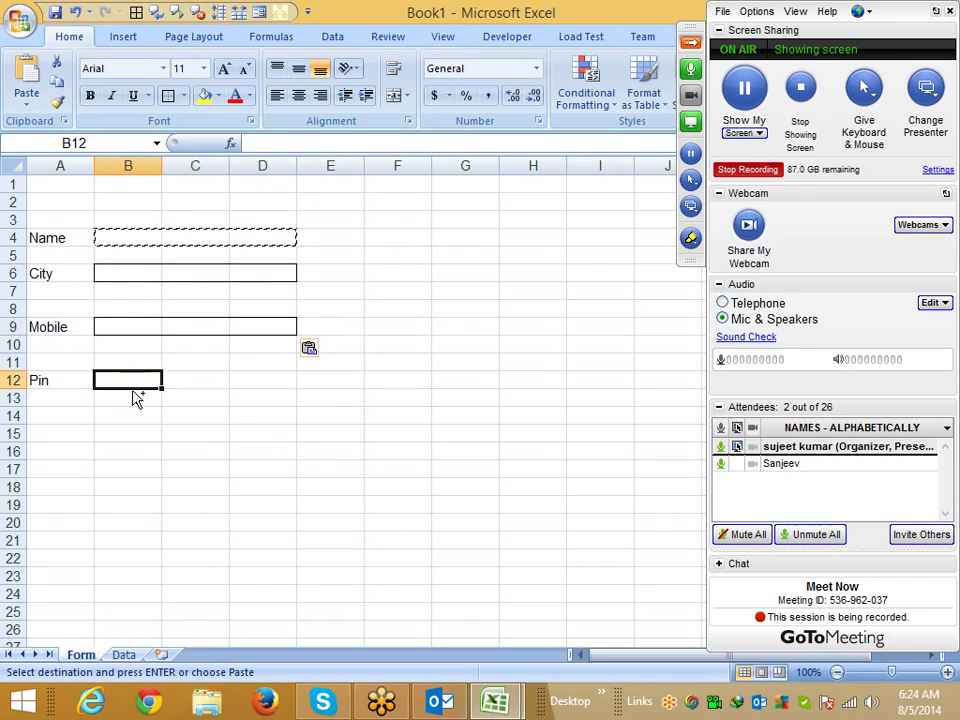
left_click_drag(133, 390, 270, 390)
key("ctrl+v")
left_click(210, 414)
key("Escape")
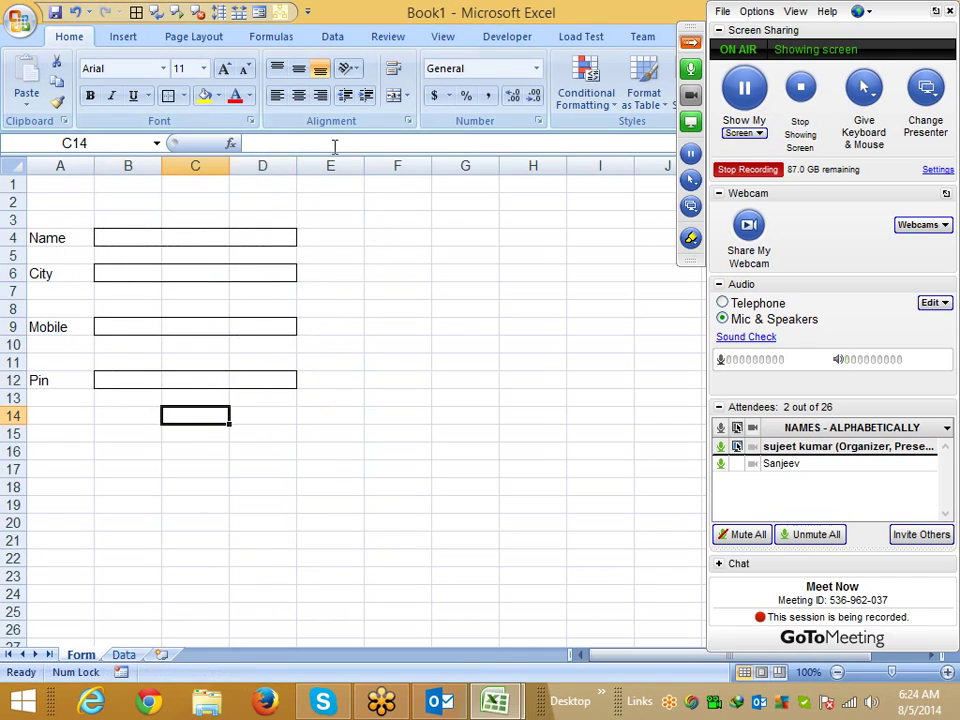
Hide the Form sheet's gridlines.
left_click(444, 40)
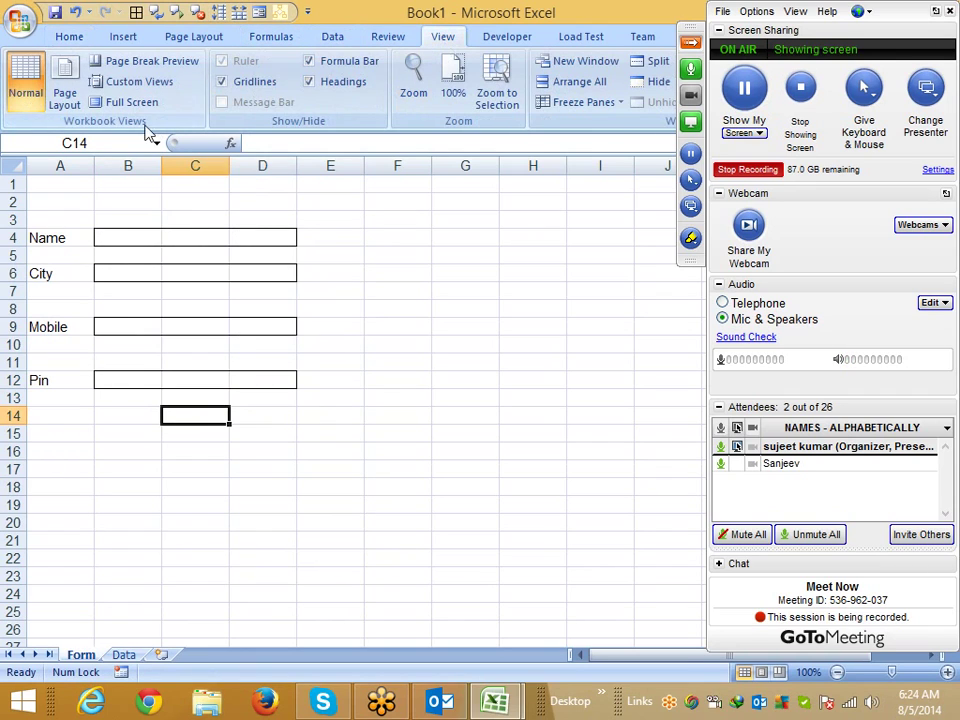
left_click(240, 81)
left_click(330, 516)
Walk through the Form sheet's entry boxes, such as Name and City.
left_click(340, 432)
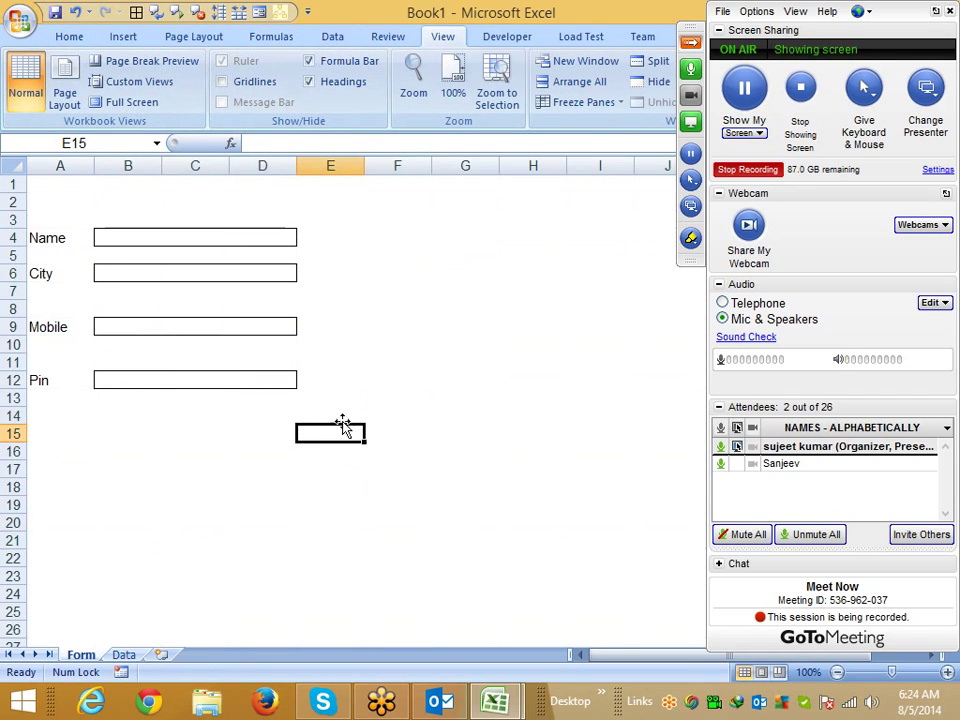
left_click(339, 398)
left_click(390, 324)
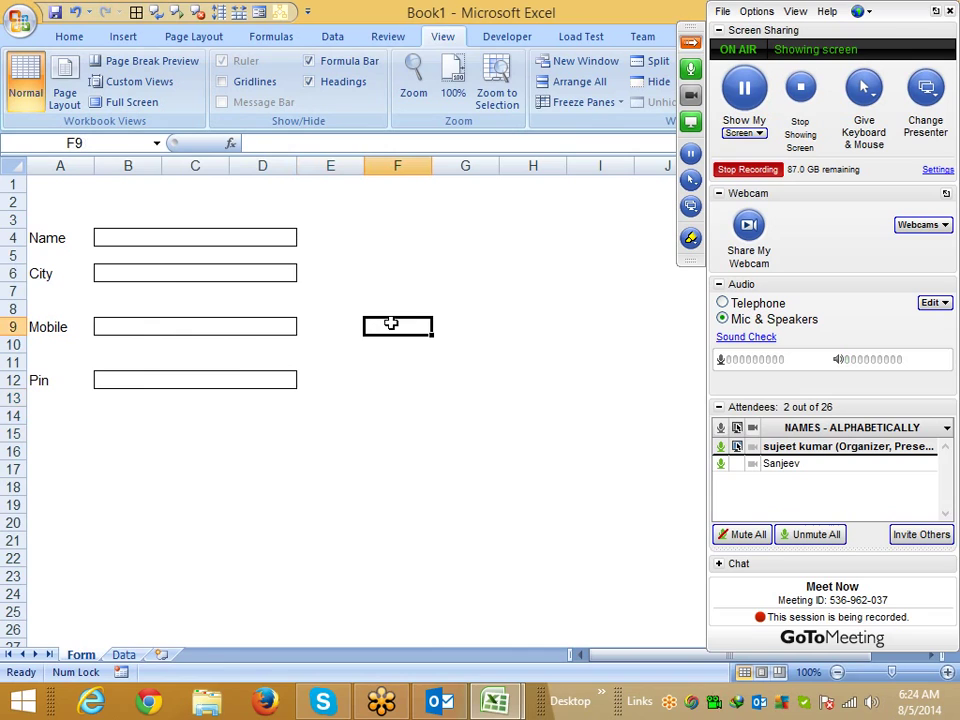
left_click(114, 240)
left_click(112, 276)
left_click(121, 401)
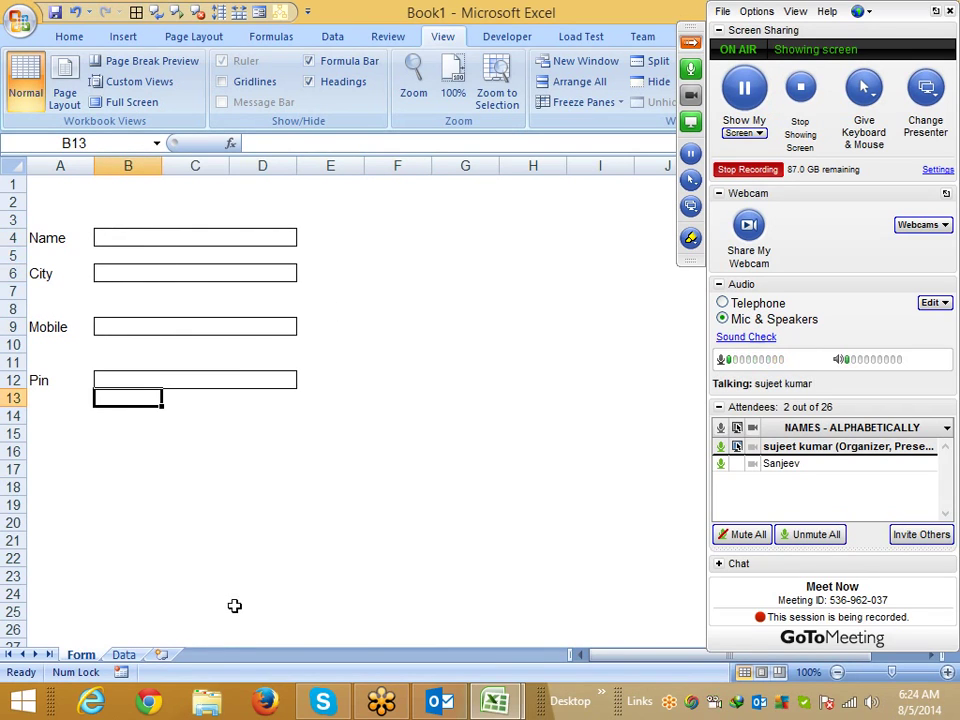
left_click(136, 488)
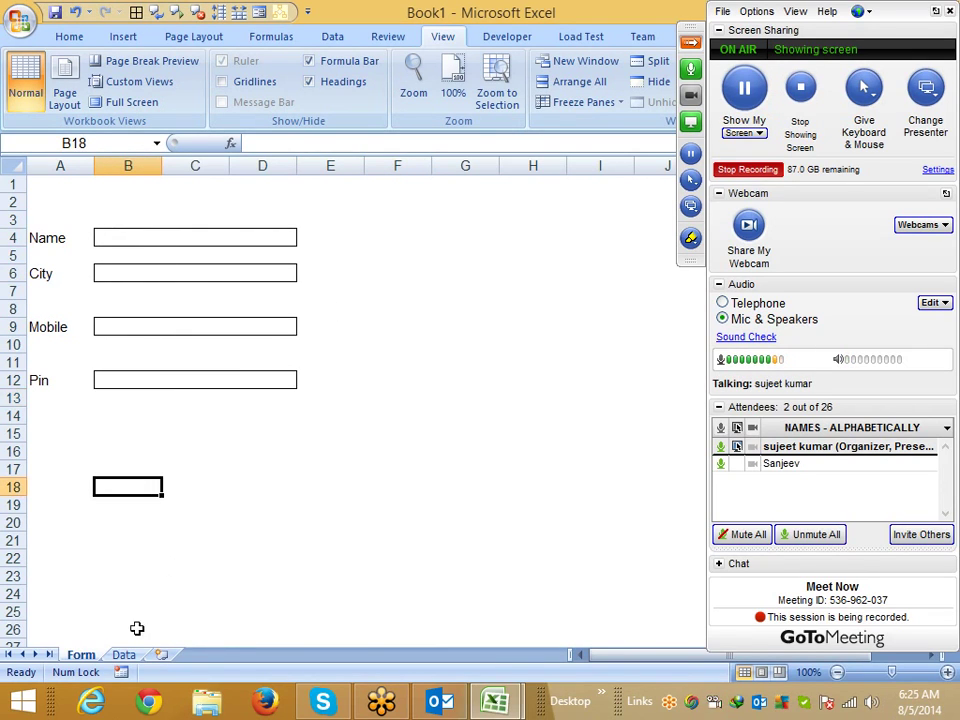
Highlight Data sheet row 2 as the entries' destination, then reopen the Visual Basic editor.
left_click(126, 655)
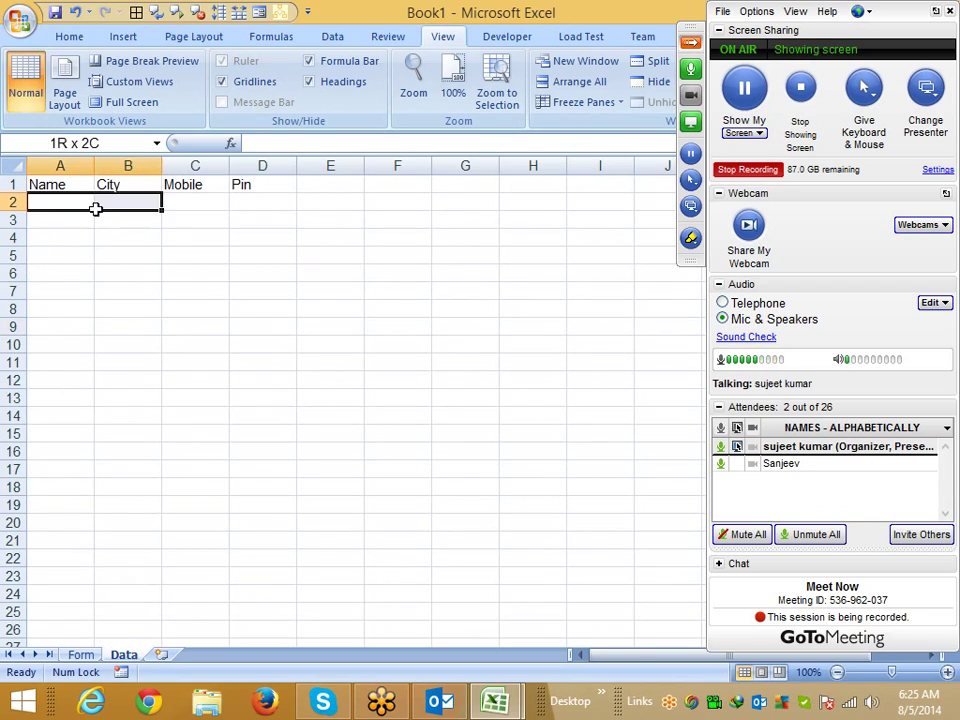
left_click_drag(58, 204, 264, 206)
left_click(66, 220)
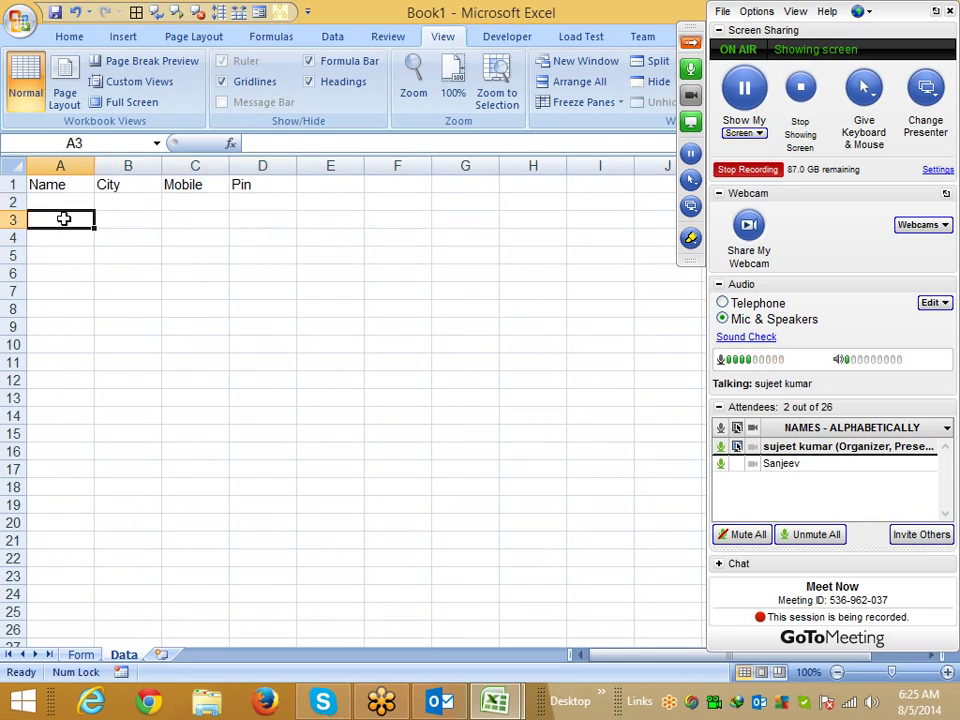
left_click(82, 656)
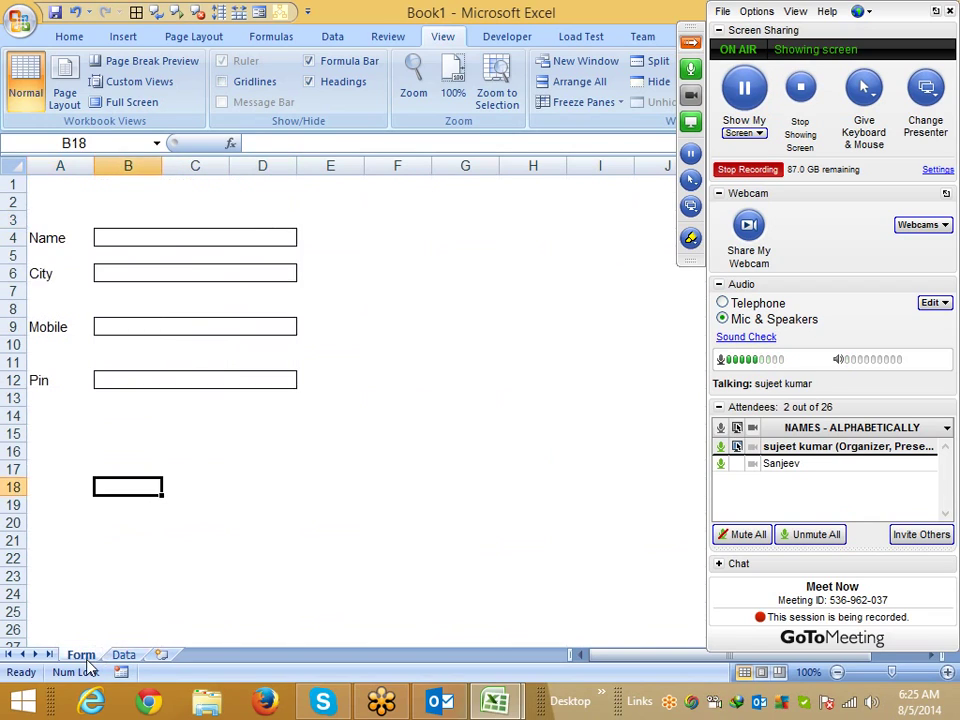
key("alt+F11")
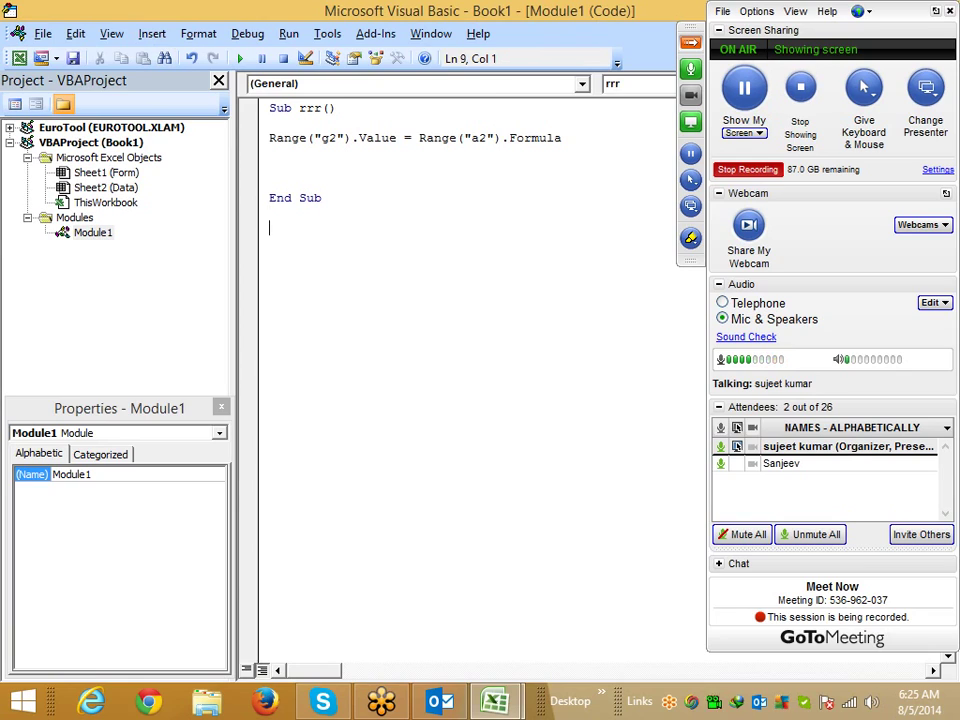
Declare a new Sub send() macro and glance at the Data sheet.
type("sub ")
type("send(")
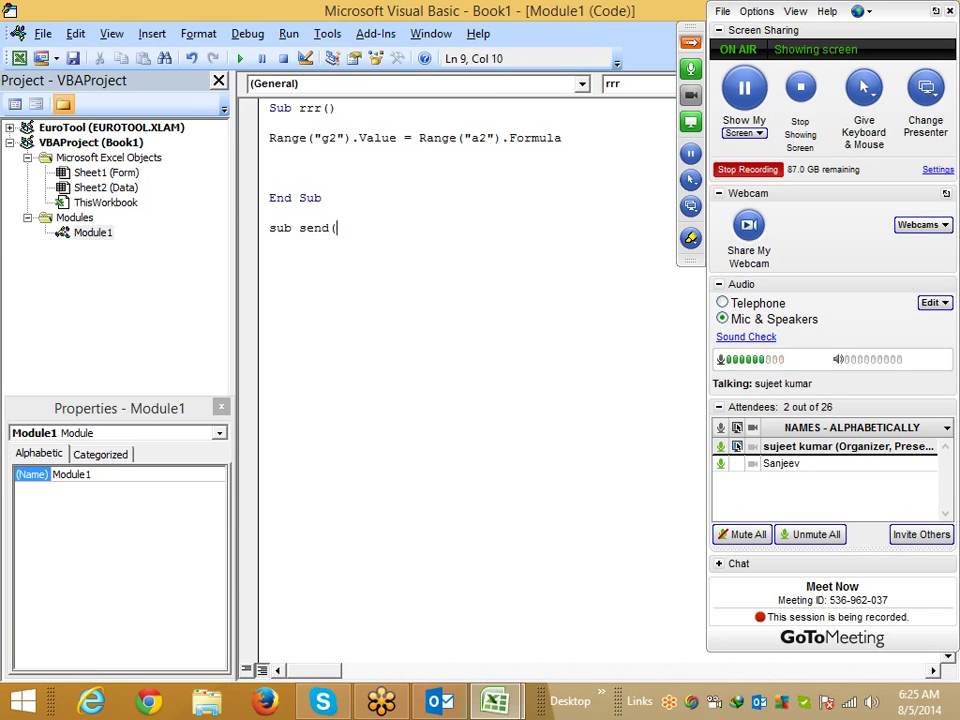
type(")")
key("Return")
key("Return")
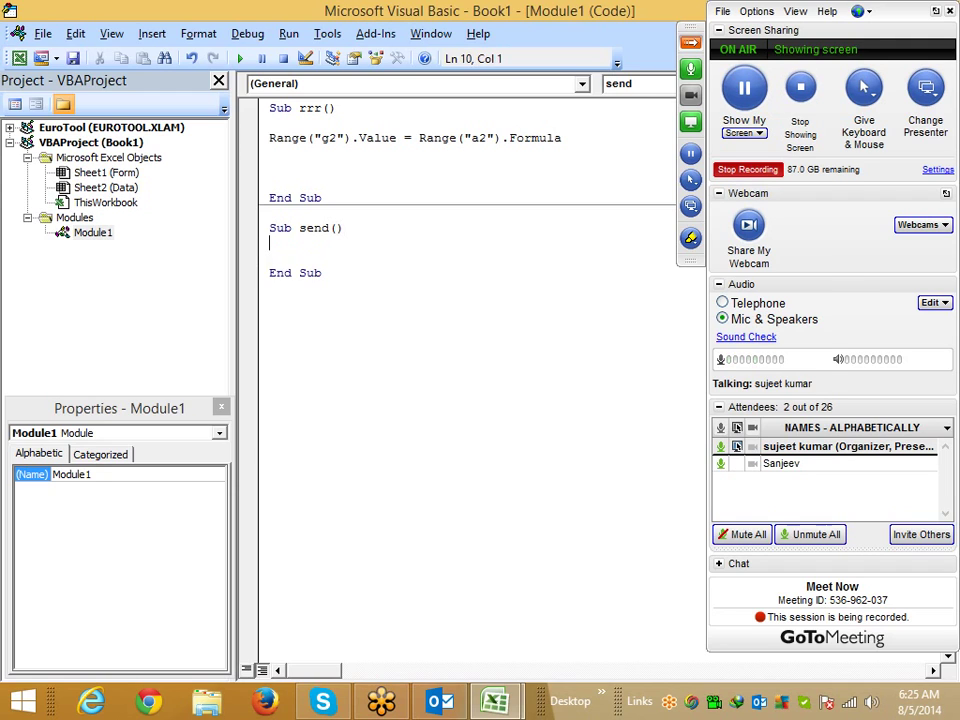
key("alt+F11")
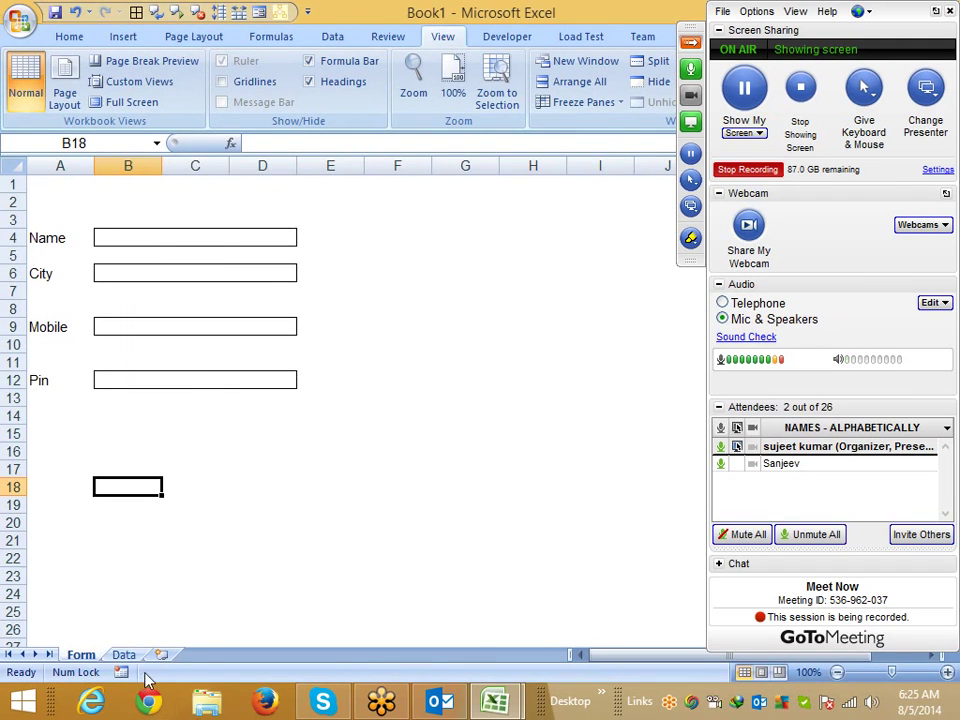
left_click(124, 655)
key("alt+F11")
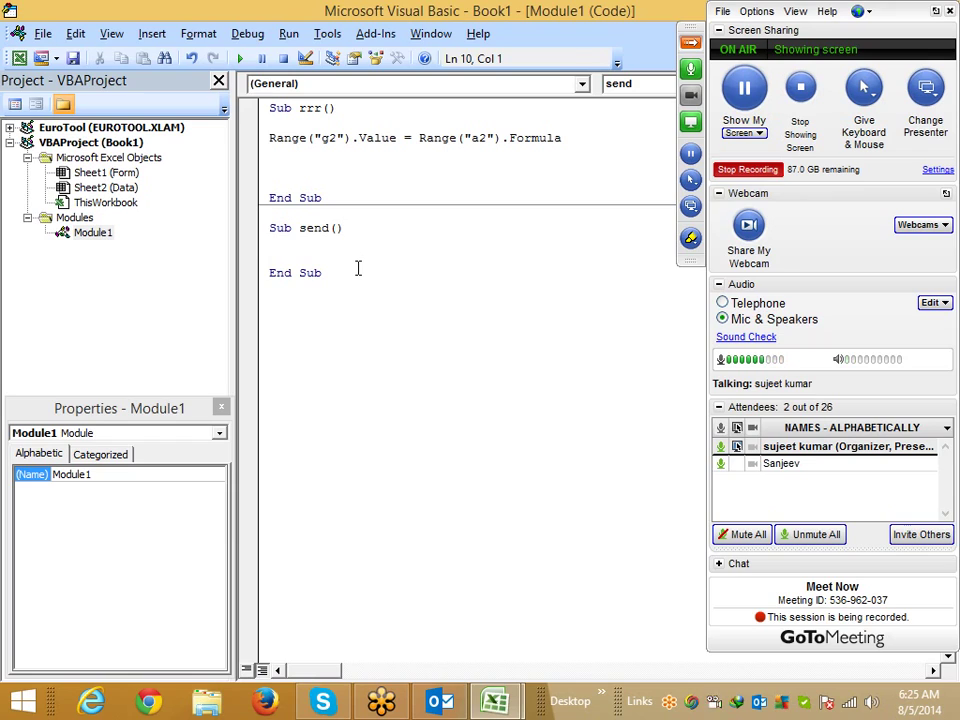
Type Sheet2.Range("a65000").End(xlUp using IntelliSense to complete Range, End and xlUp.
type("s")
type("heet")
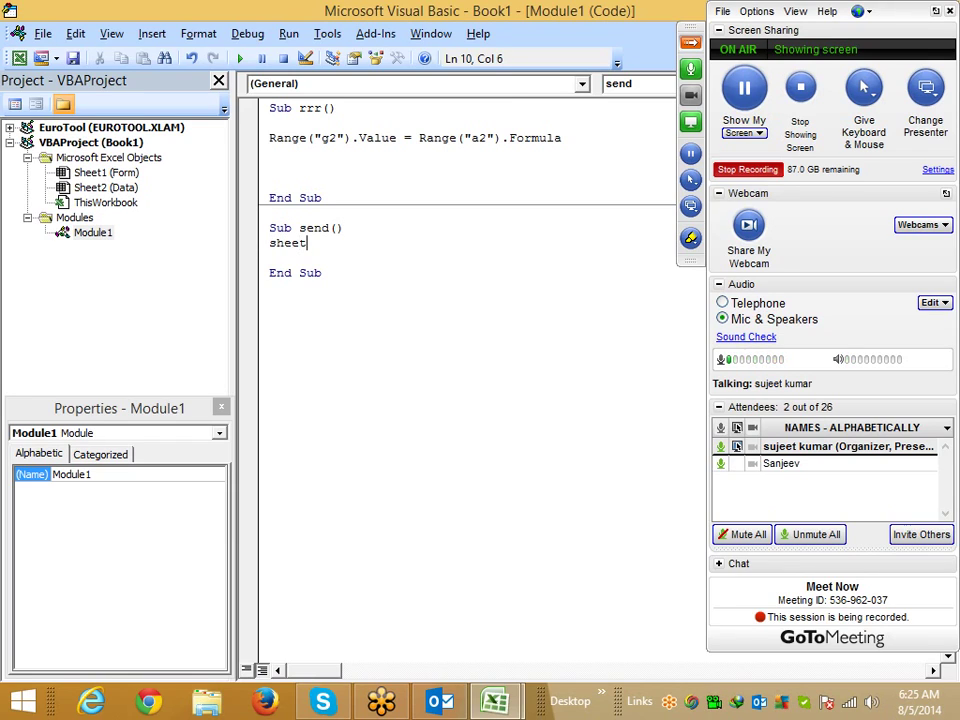
type("2.ra")
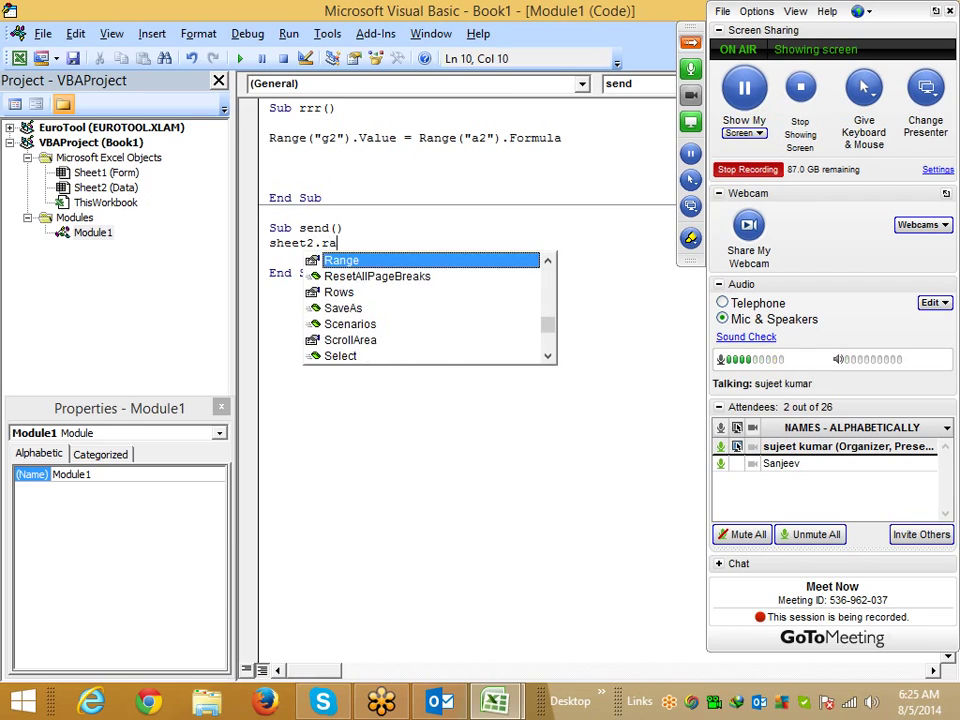
key("Tab")
type("(")
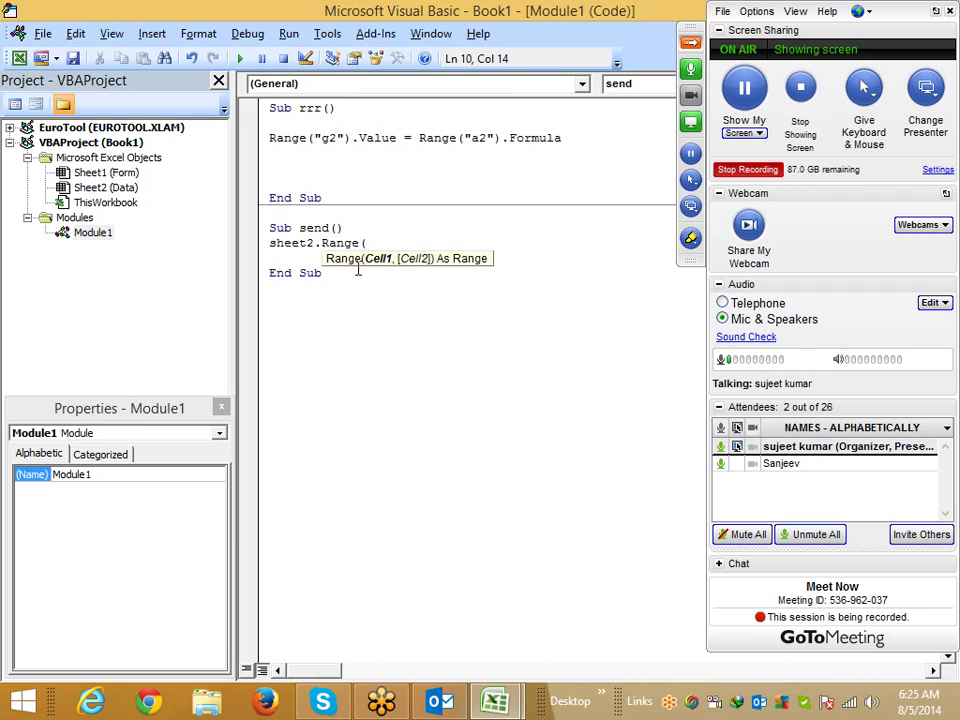
type("A")
key("BackSpace")
type("\"a")
type("6500")
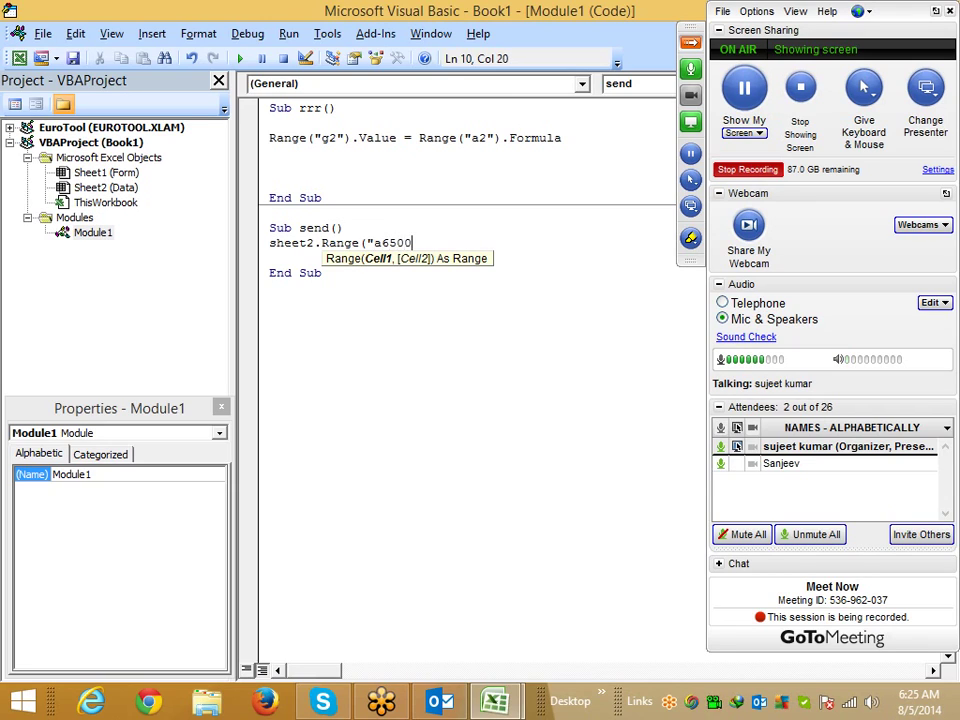
type("0\")")
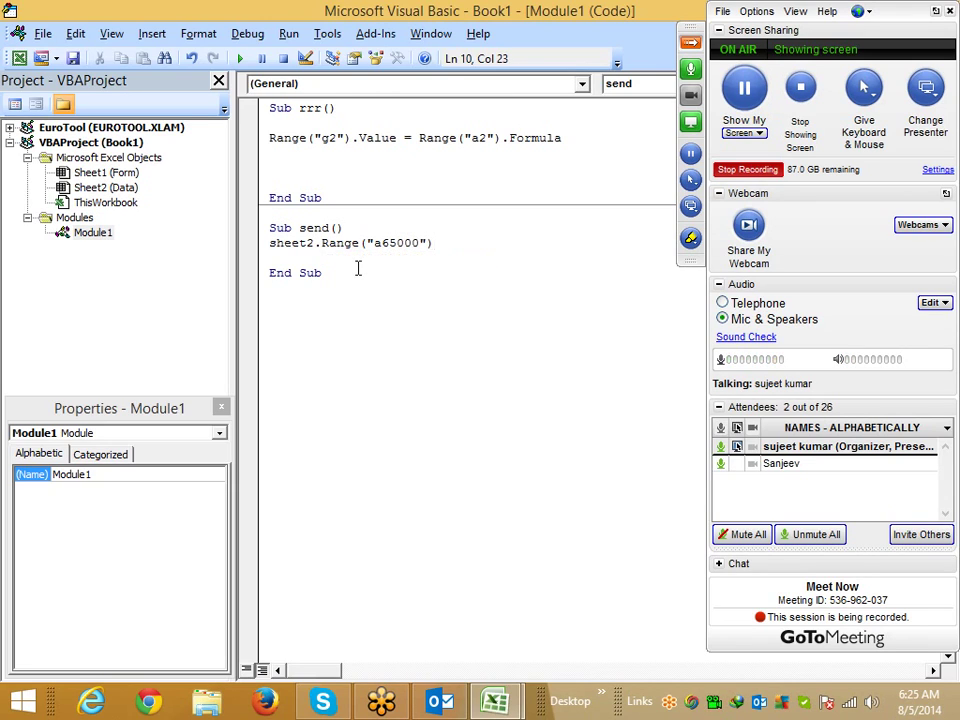
type(".e")
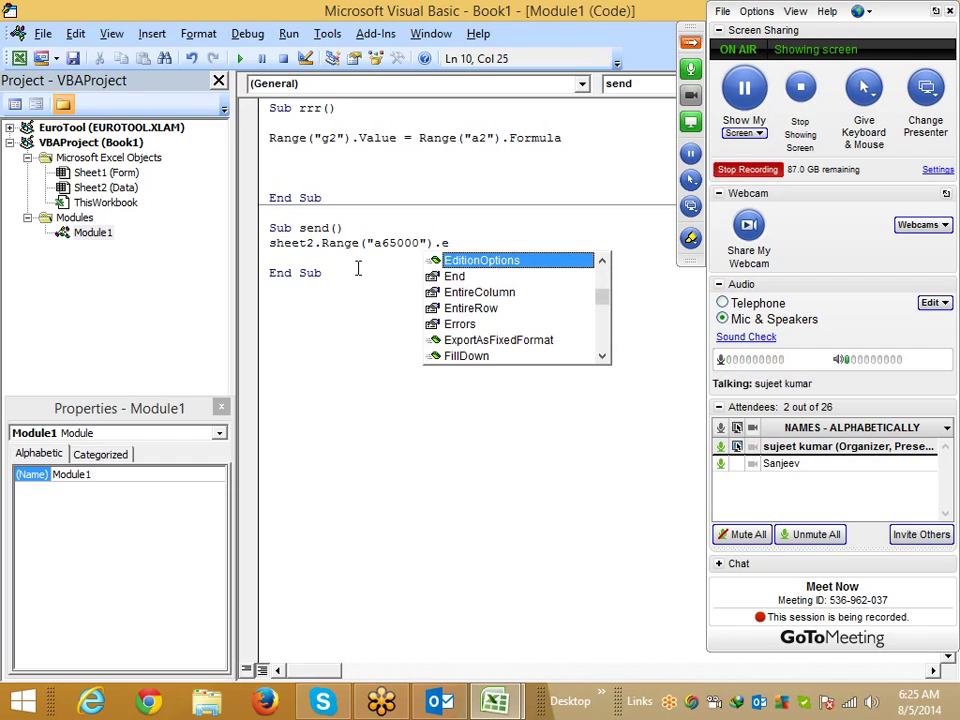
type("nd")
key("Tab")
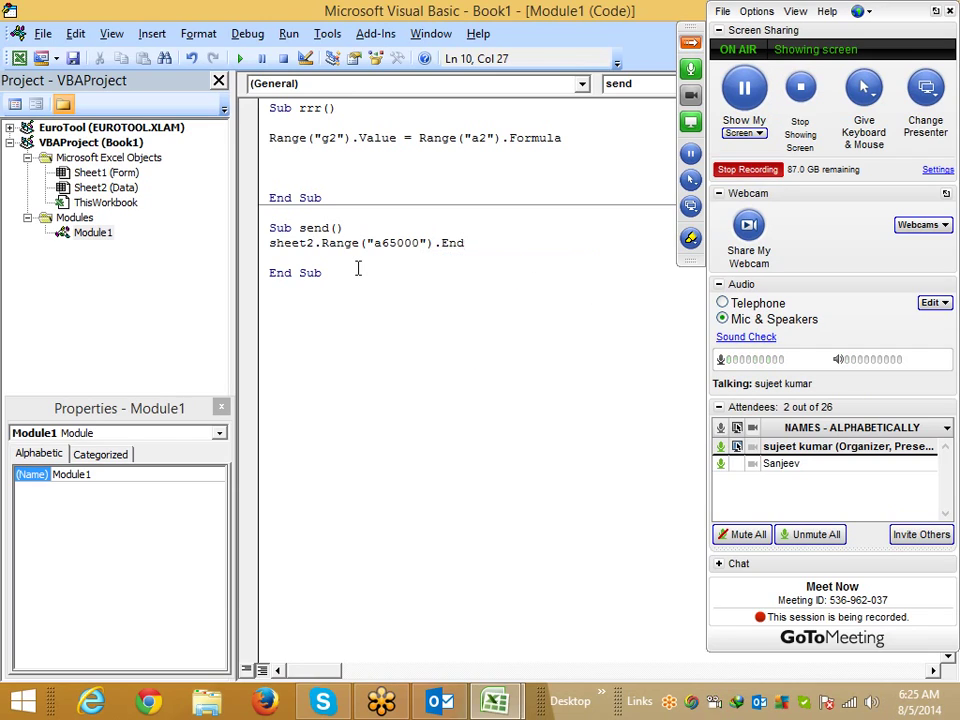
type("(")
key("Down")
key("Down")
key("Down")
key("Tab")
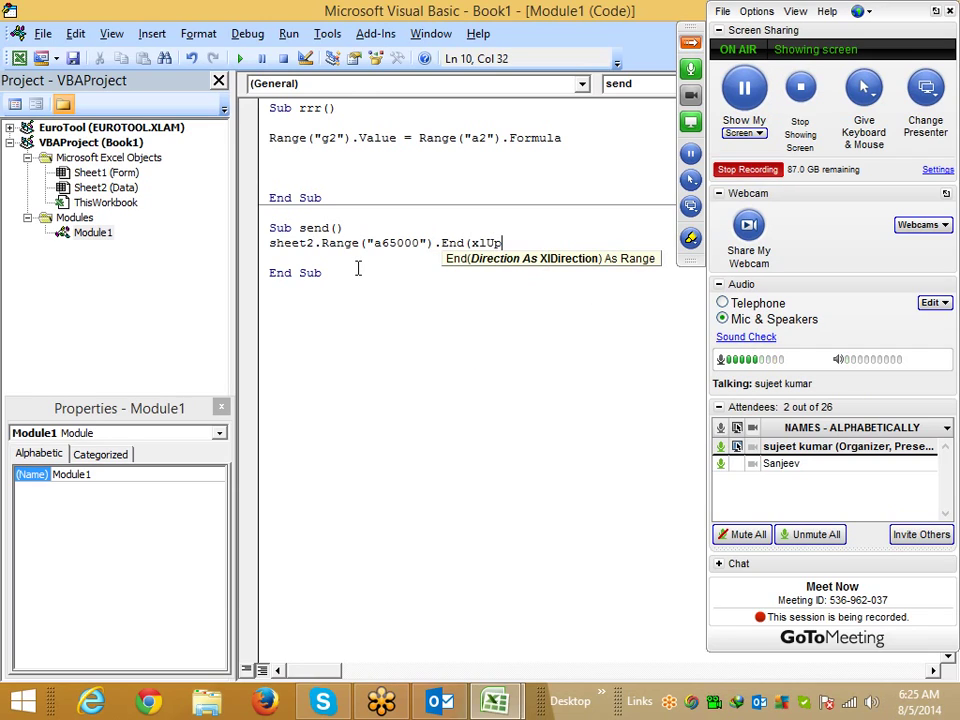
Finish the line with .Offset(1, 0).Value, then switch back to Excel.
type(")")
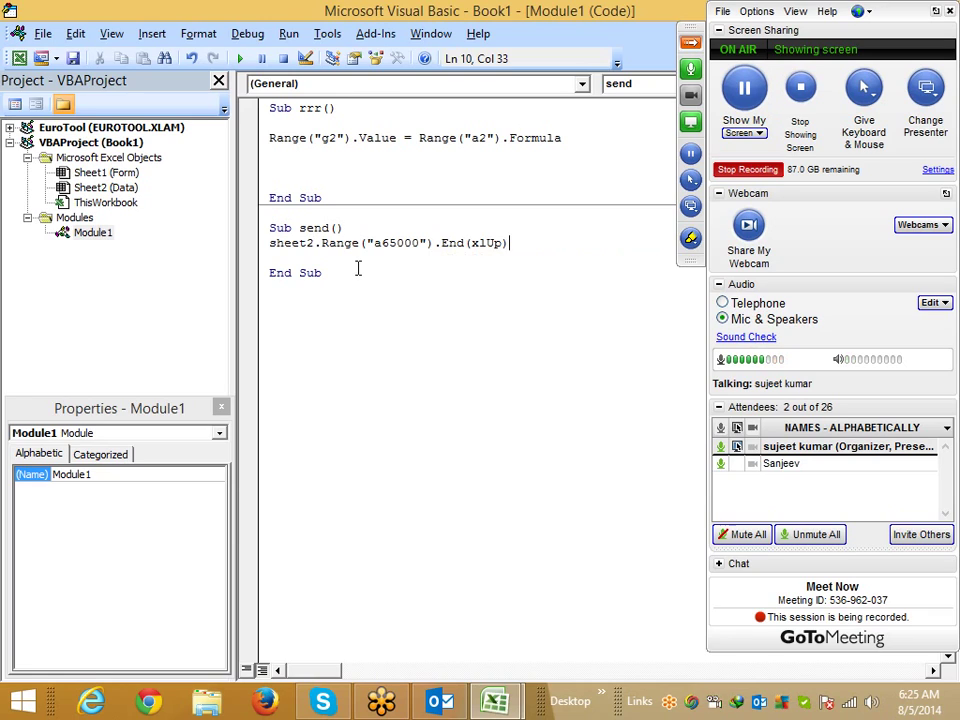
type(".of")
key("Tab")
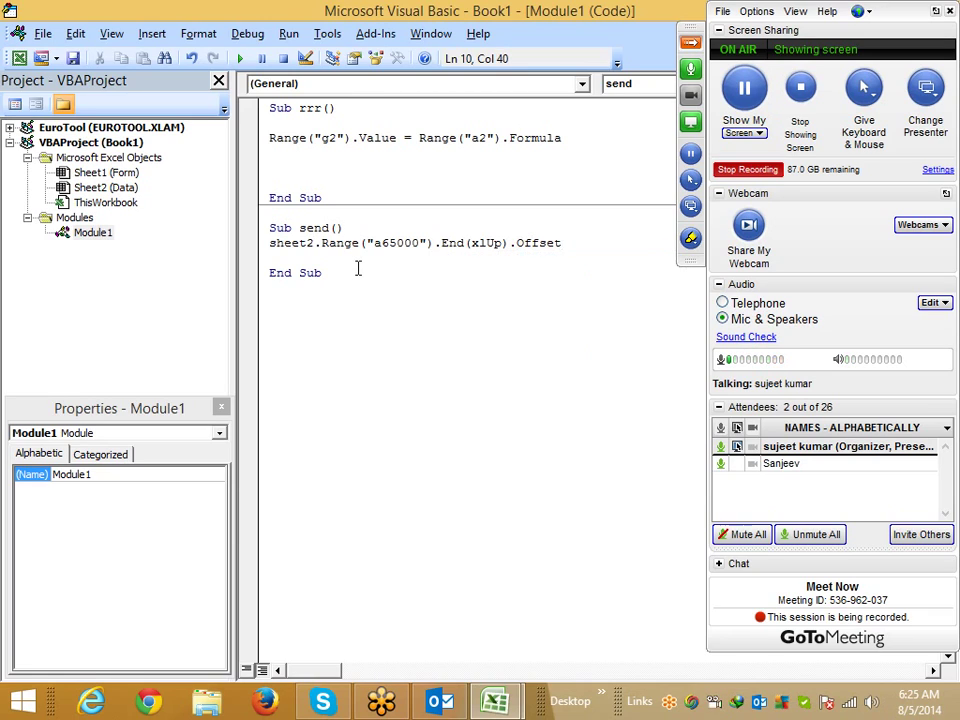
type("(1,")
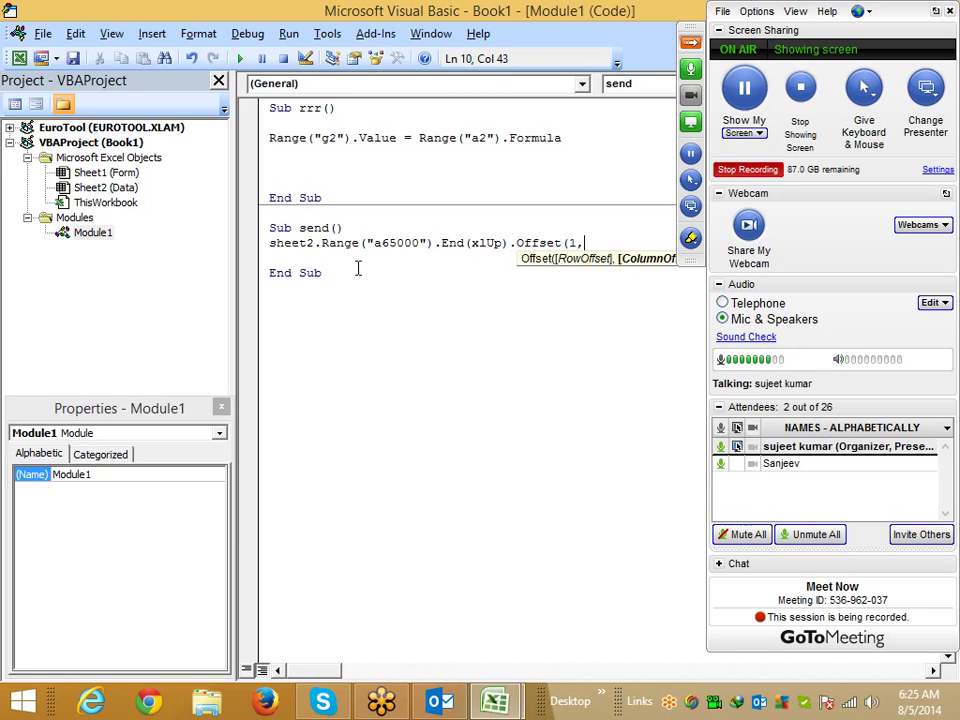
type("0)/")
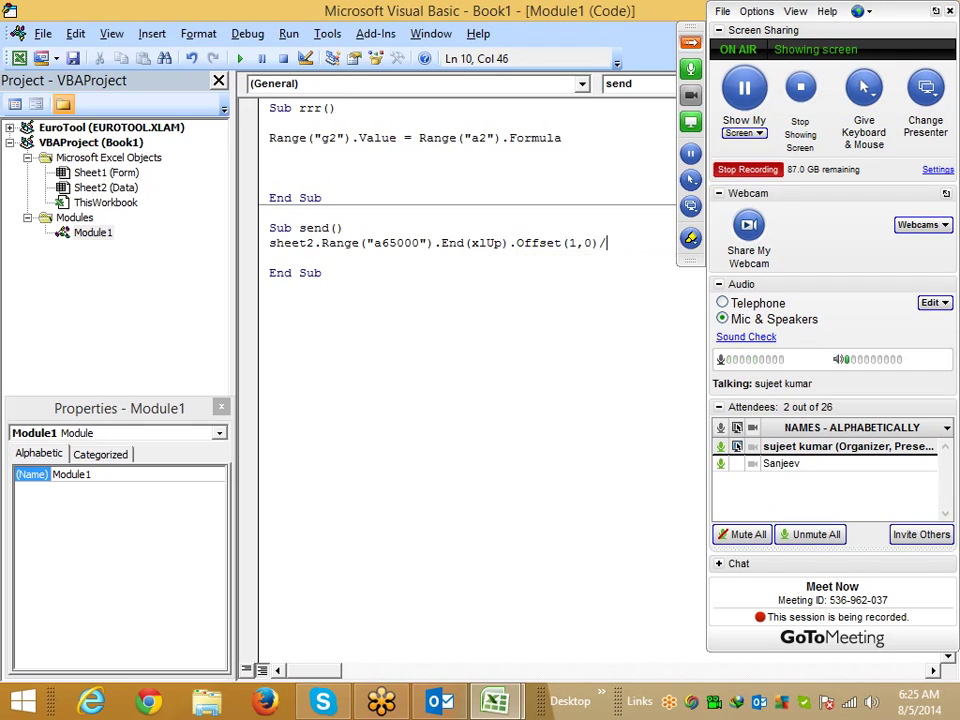
type("*")
key("BackSpace")
type(".v")
key("Down")
key("Tab")
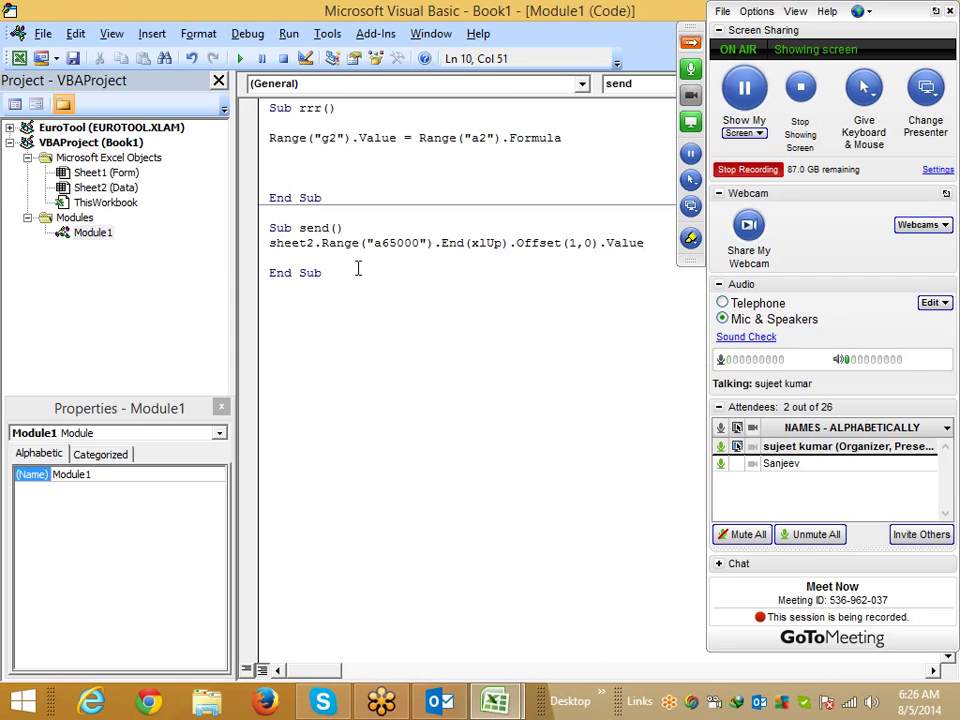
left_click(476, 319)
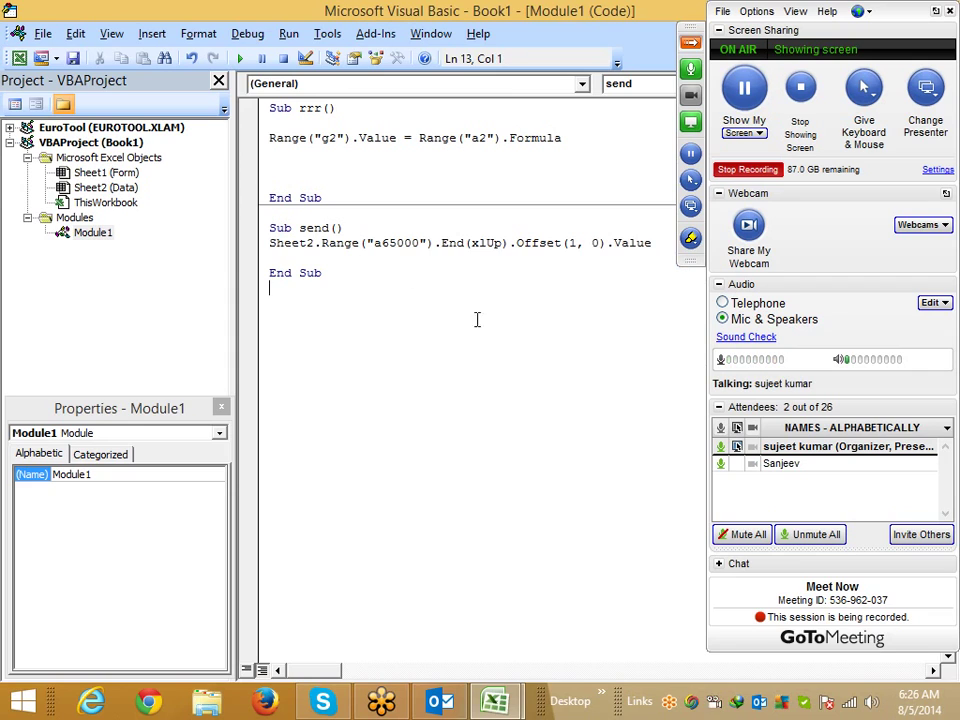
left_click(652, 243)
key("alt+F11")
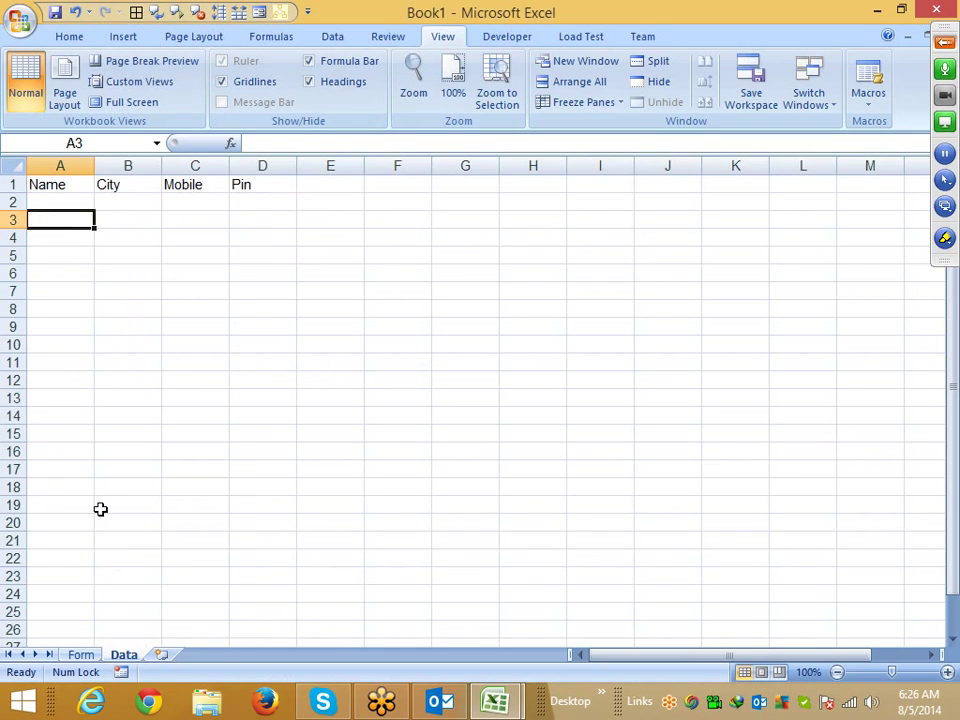
Use Ctrl+Down/Up to find the first empty row in column A, then return to the code.
key("ctrl+Down")
key("ctrl+Up")
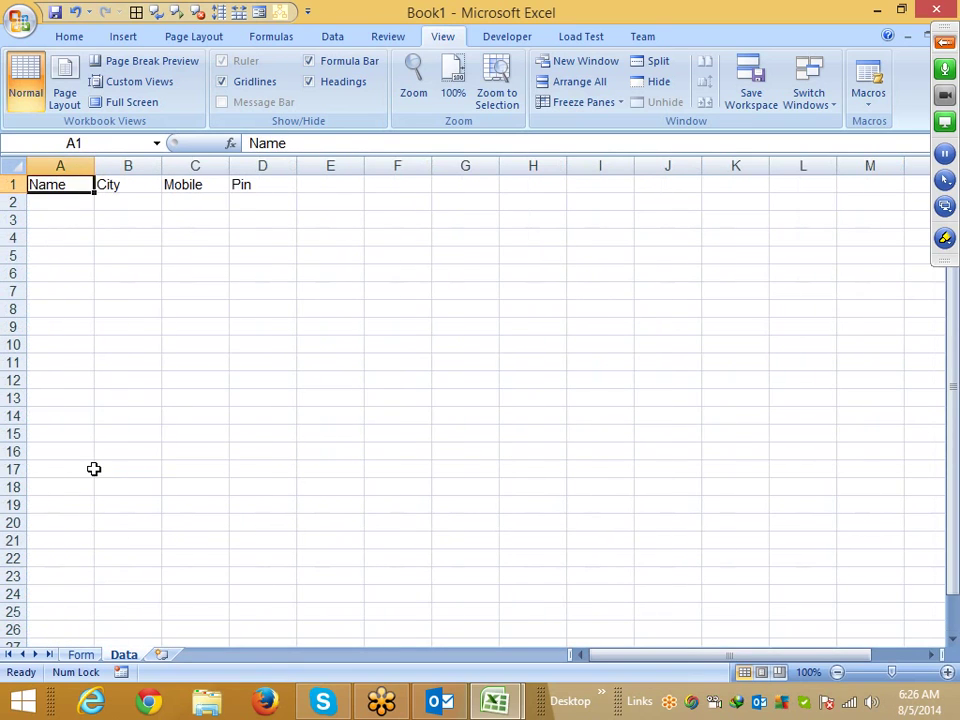
key("Down")
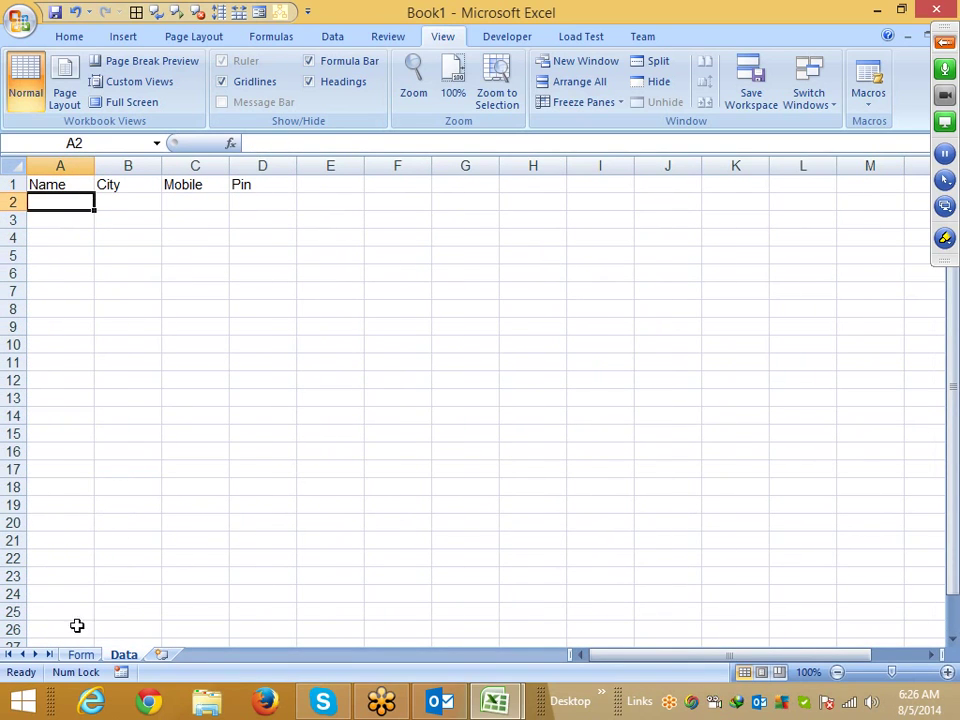
left_click(81, 654)
key("alt+F11")
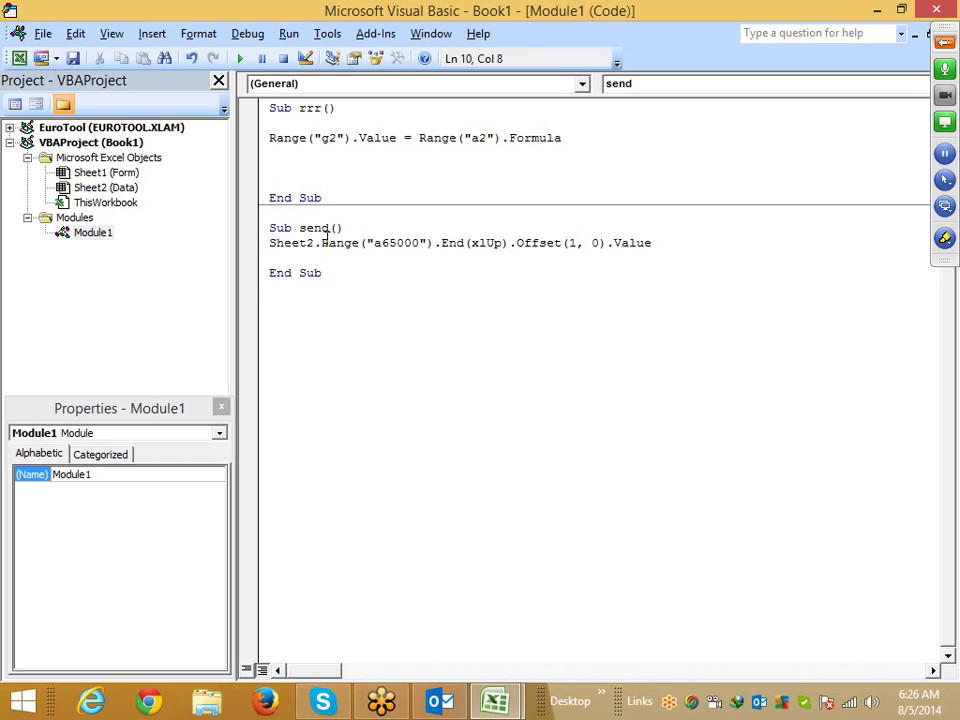
Add a trial .Activate line and select cell A18 on the Data sheet.
key("Return")
key("Return")
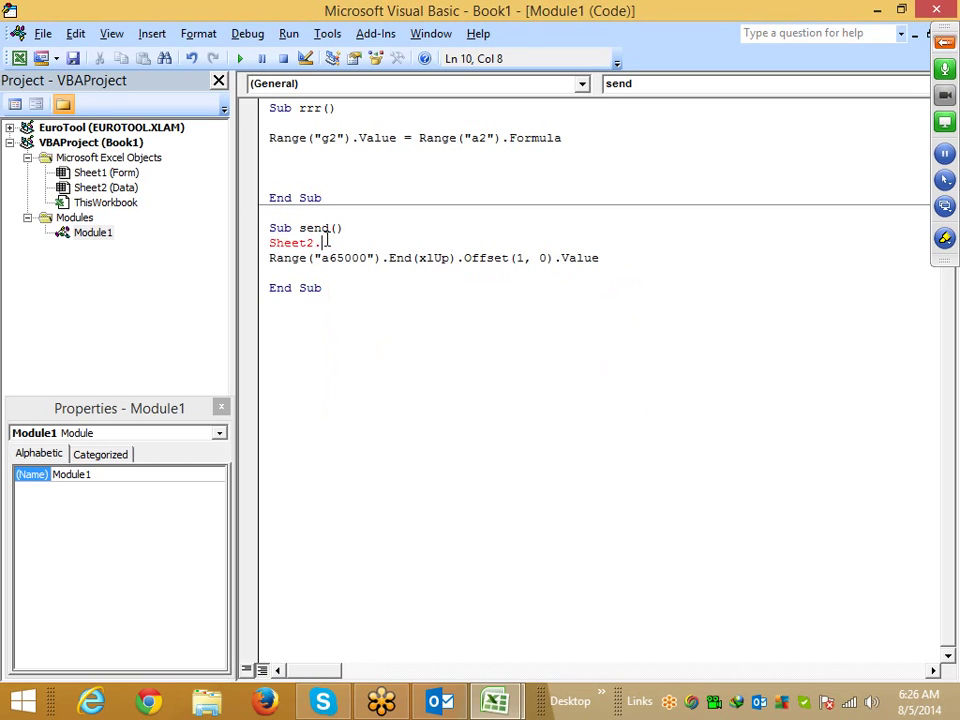
type("V")
type(".a")
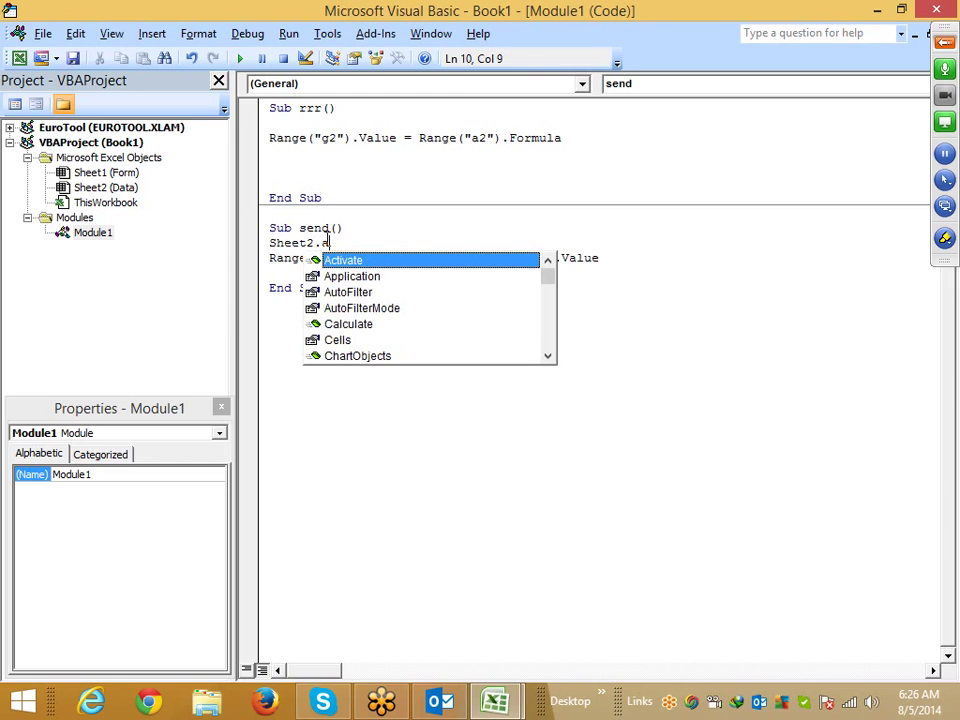
key("Tab")
key("alt+F11")
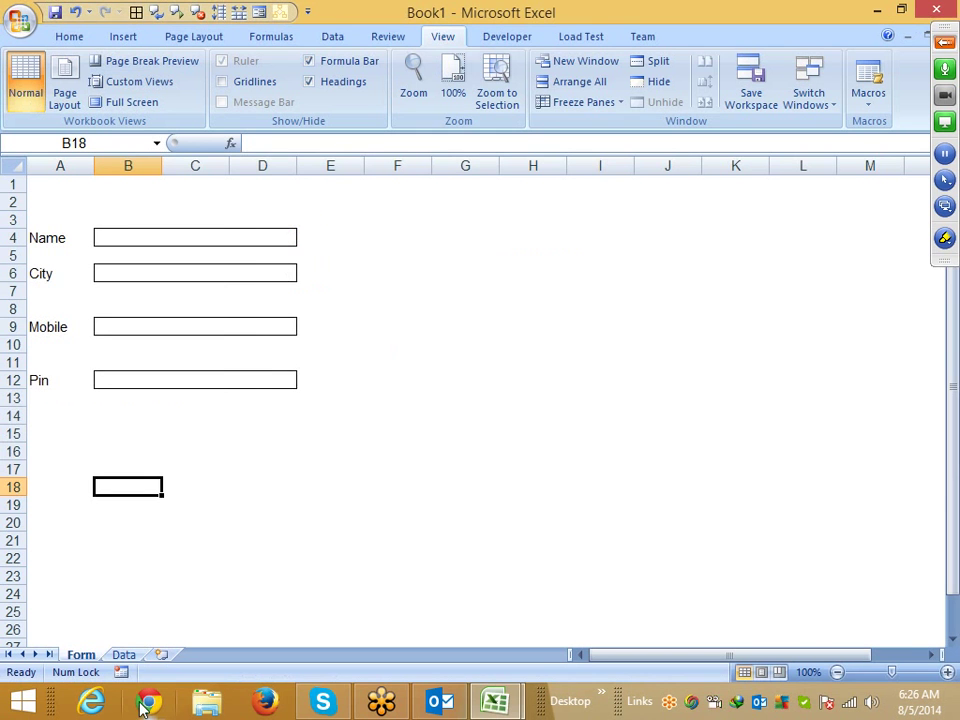
left_click(123, 655)
left_click(65, 494)
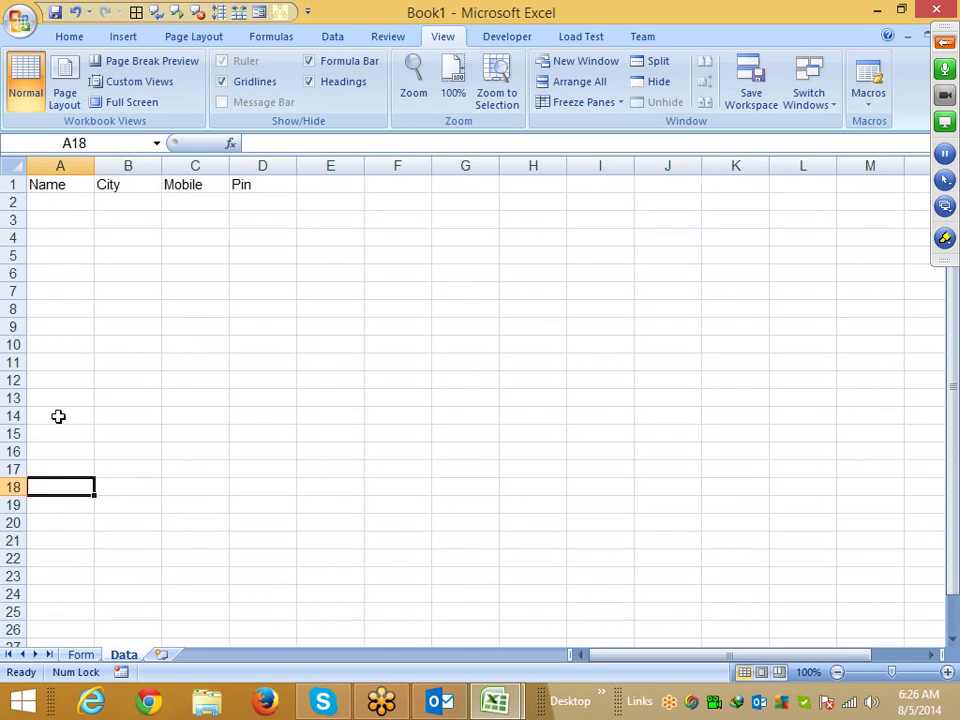
key("alt+F11")
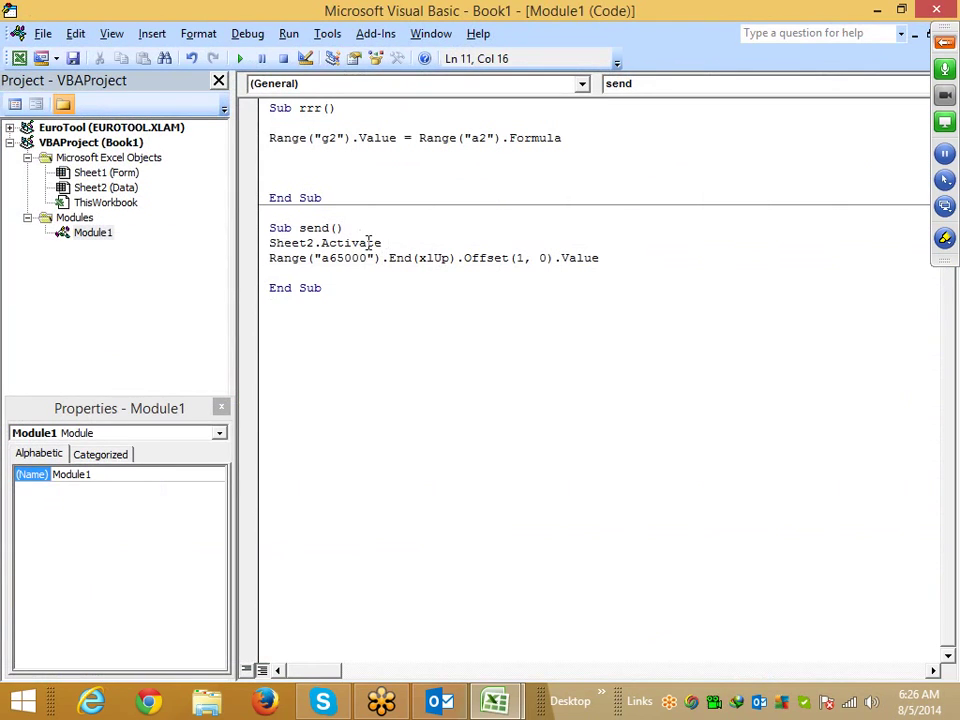
Remove the .Activate text, rejoin the Sheet2 line and insert a blank line above it.
key("Up")
key("BackSpace")
key("BackSpace")
key("BackSpace")
key("BackSpace")
key("BackSpace")
key("Delete")
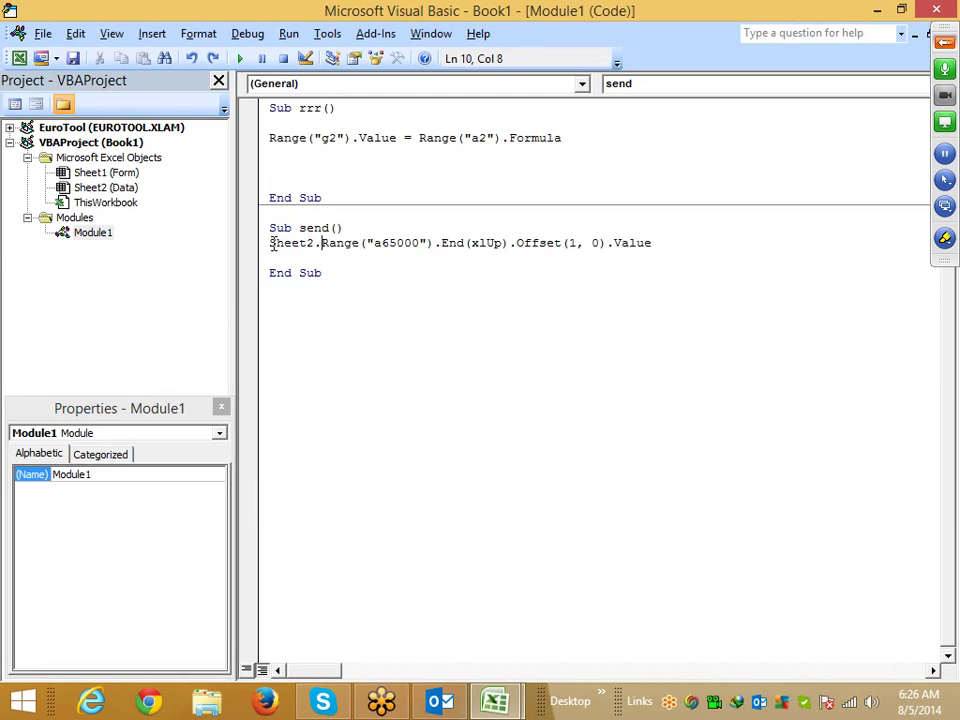
left_click(271, 243)
key("Return")
left_click(692, 270)
left_click(685, 265)
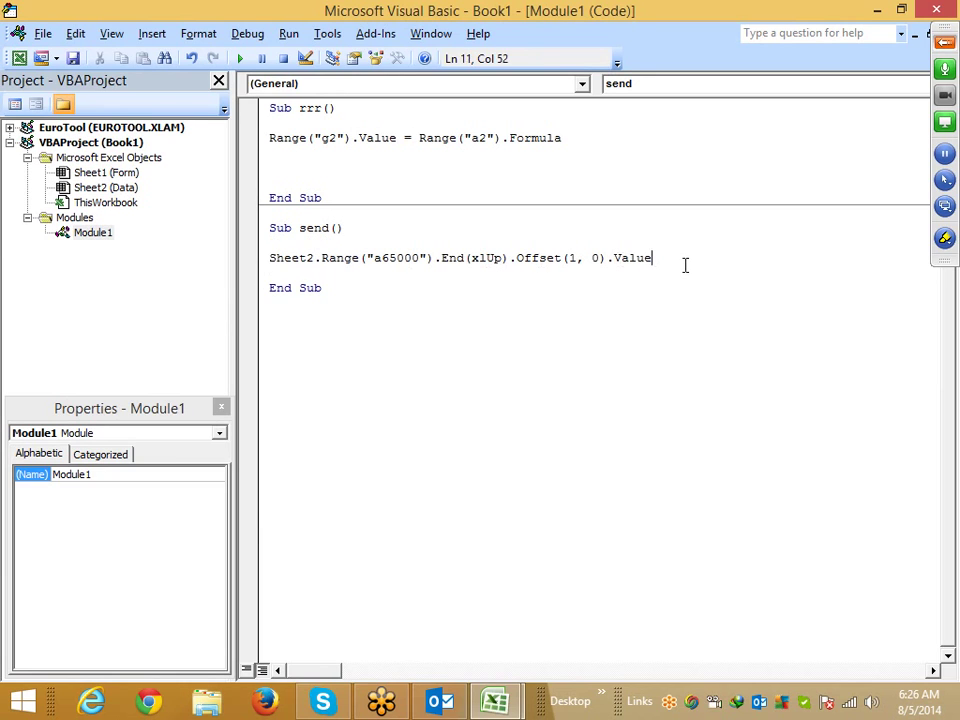
Append = Range("b4").Value to the Sheet2 line, taking the Name cell B4.
type("=")
key("alt+F11")
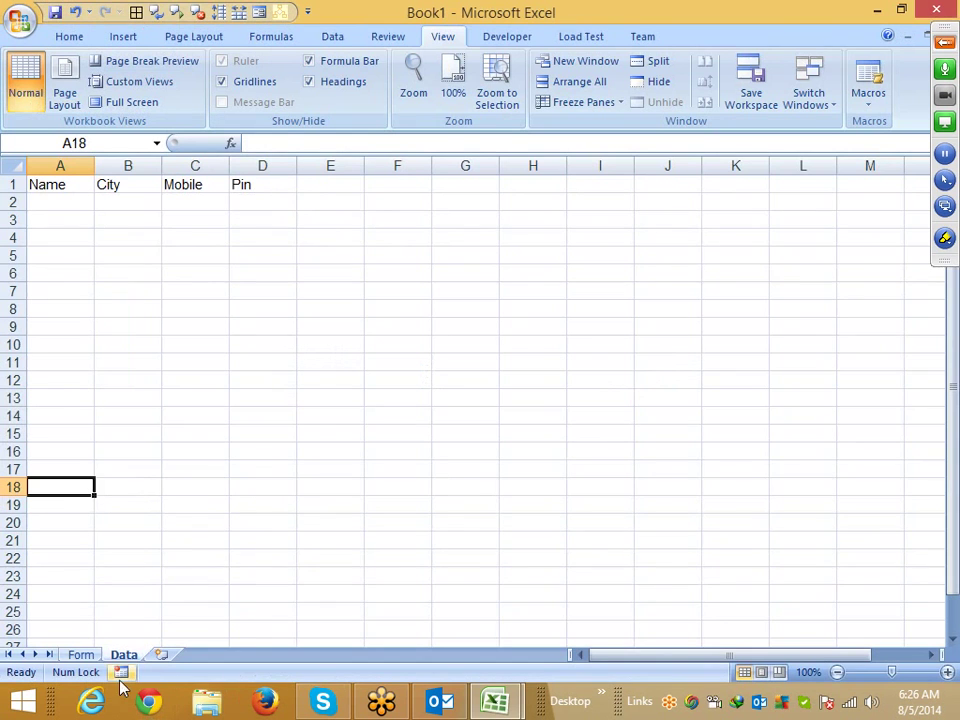
left_click(100, 655)
left_click(122, 238)
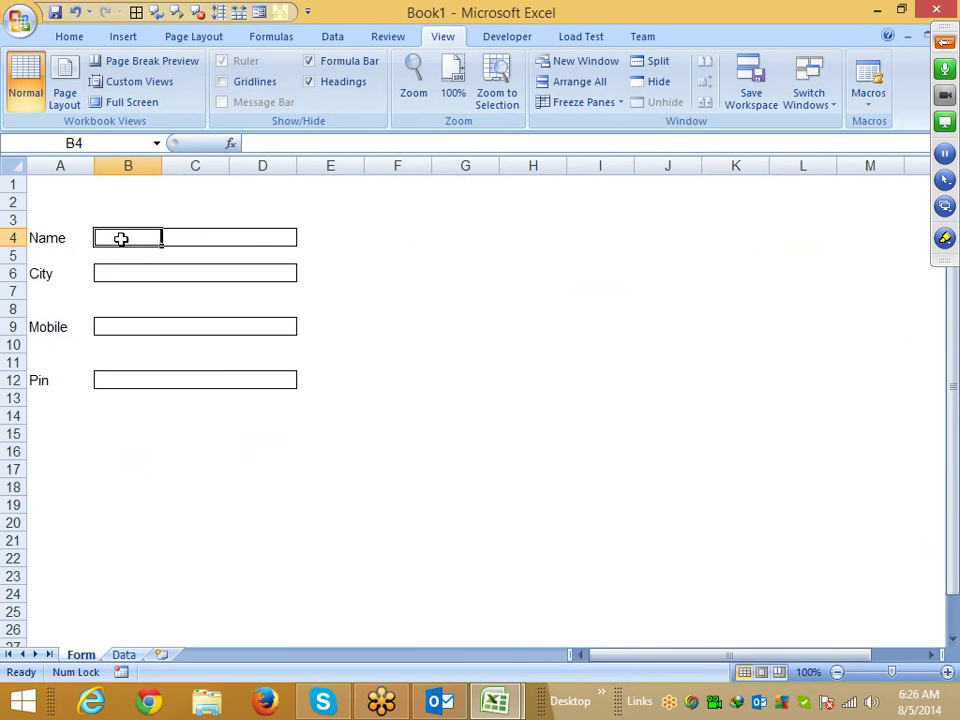
key("alt+Tab")
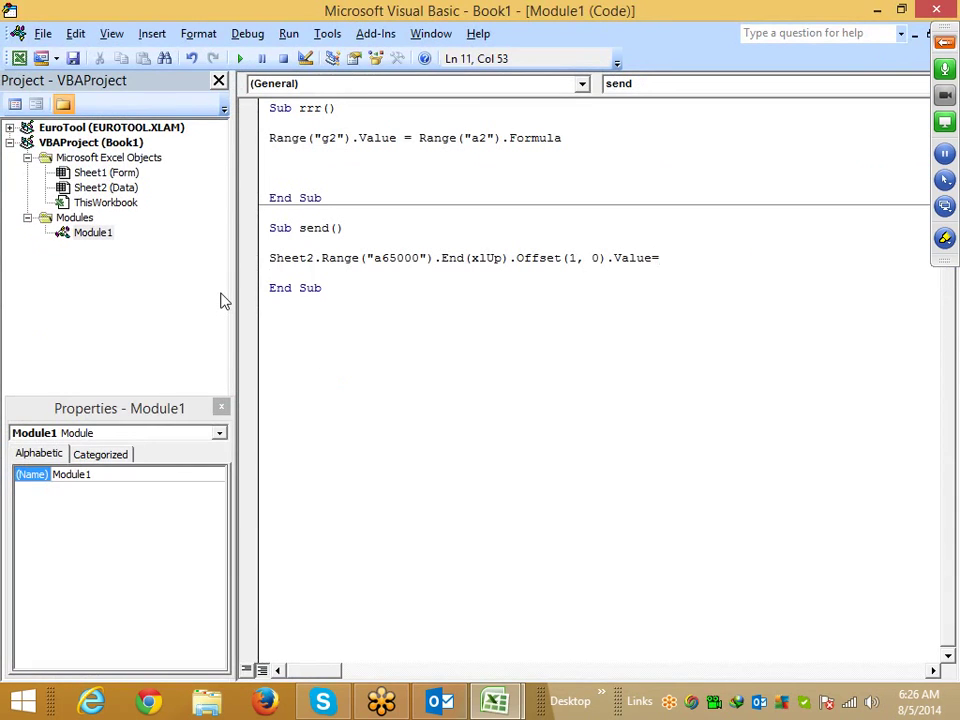
type("range")
type("(\"b4")
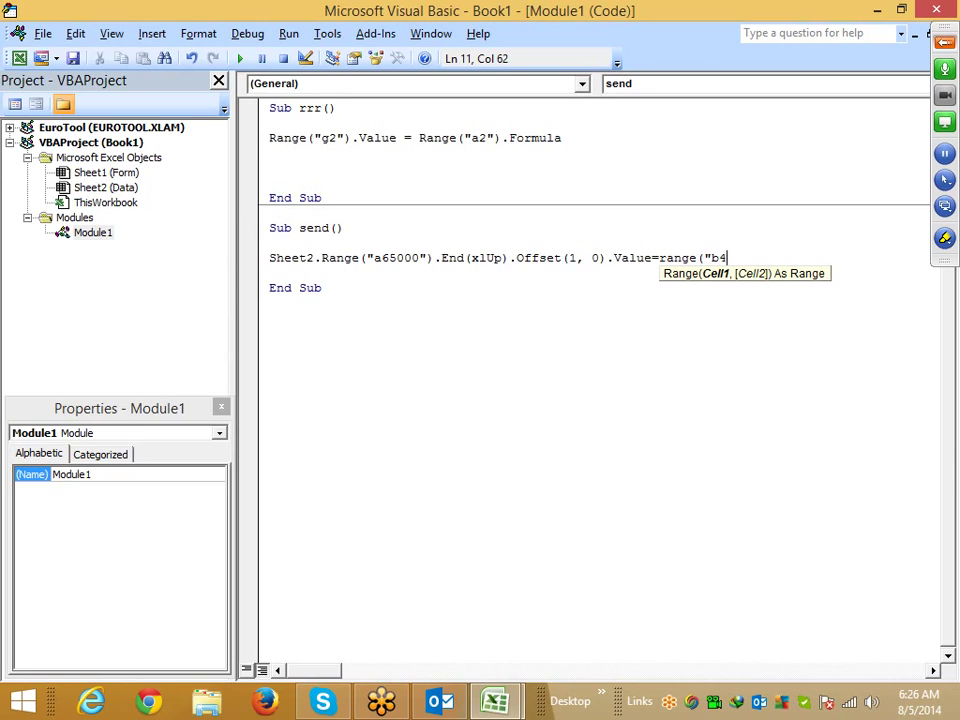
type(")")
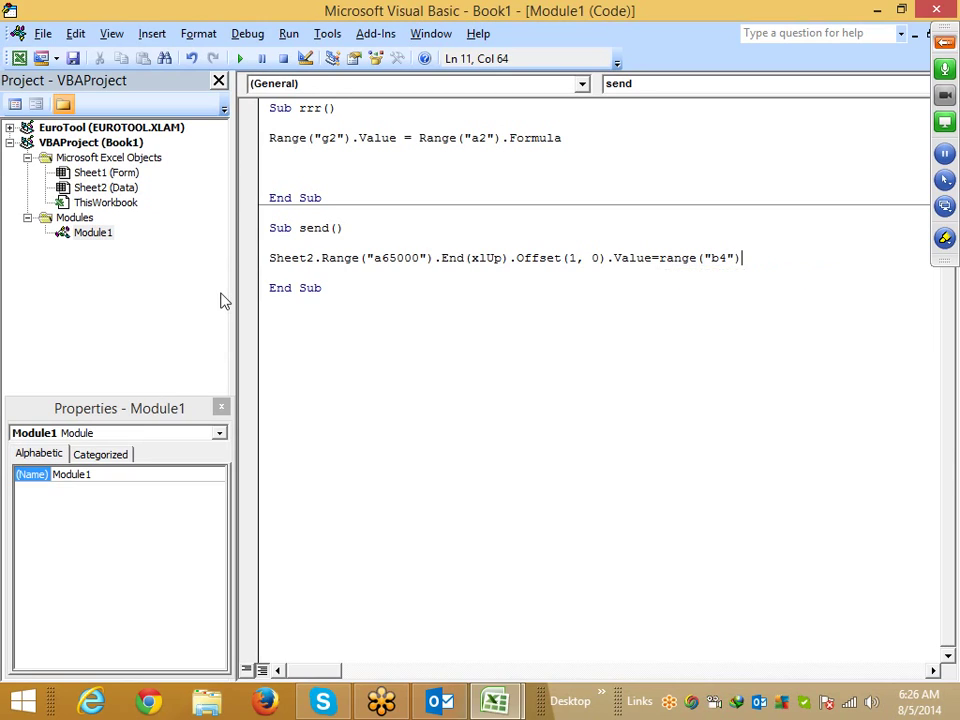
type(".V")
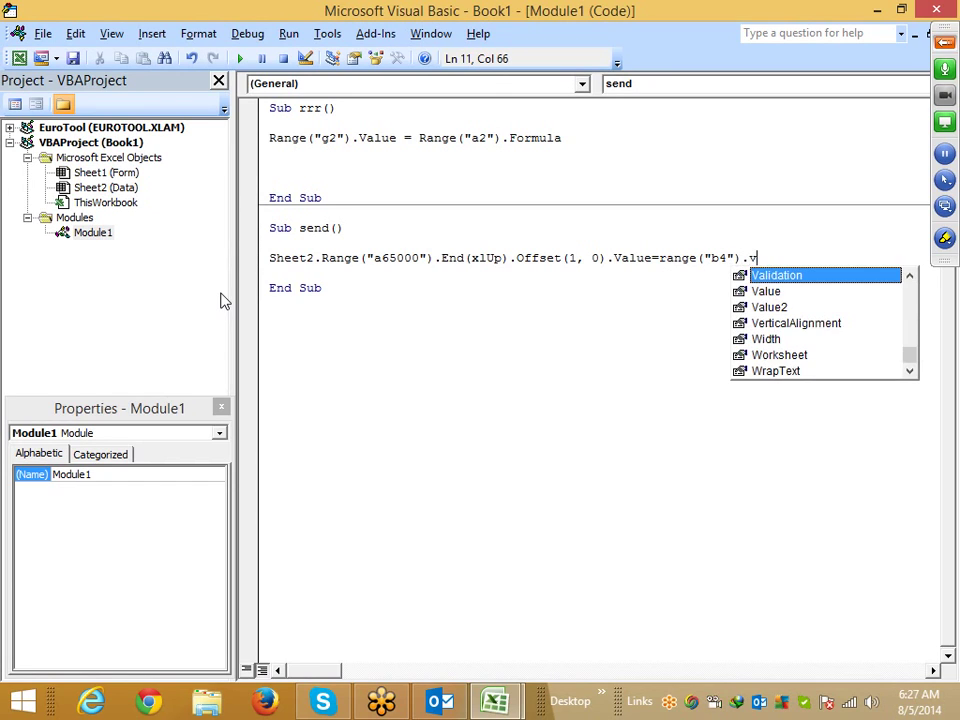
type("alue")
key("Return")
key("Return")
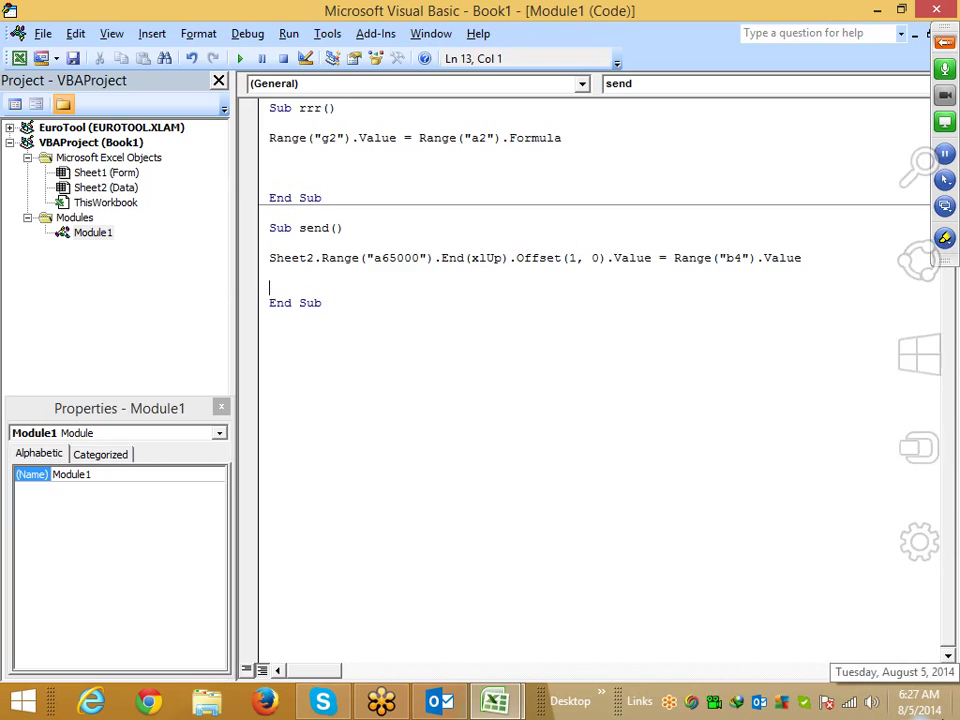
Highlight Sheet2, the source Range and the Form's input block to explain the line.
key("alt+F11")
key("alt+F11")
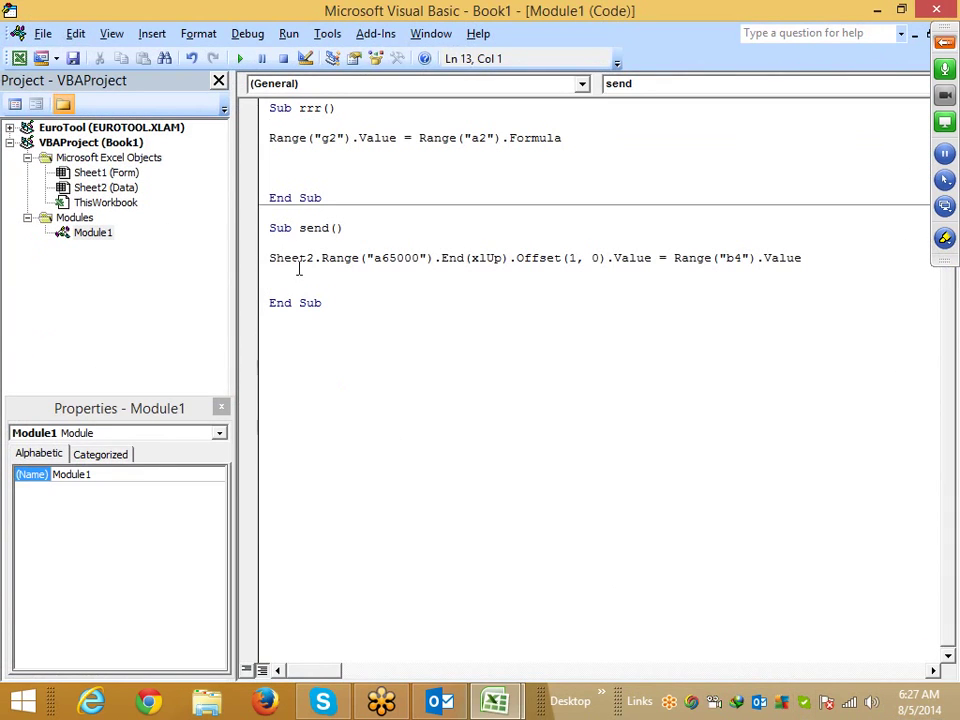
left_click_drag(268, 257, 316, 257)
left_click_drag(675, 257, 714, 258)
key("alt+F11")
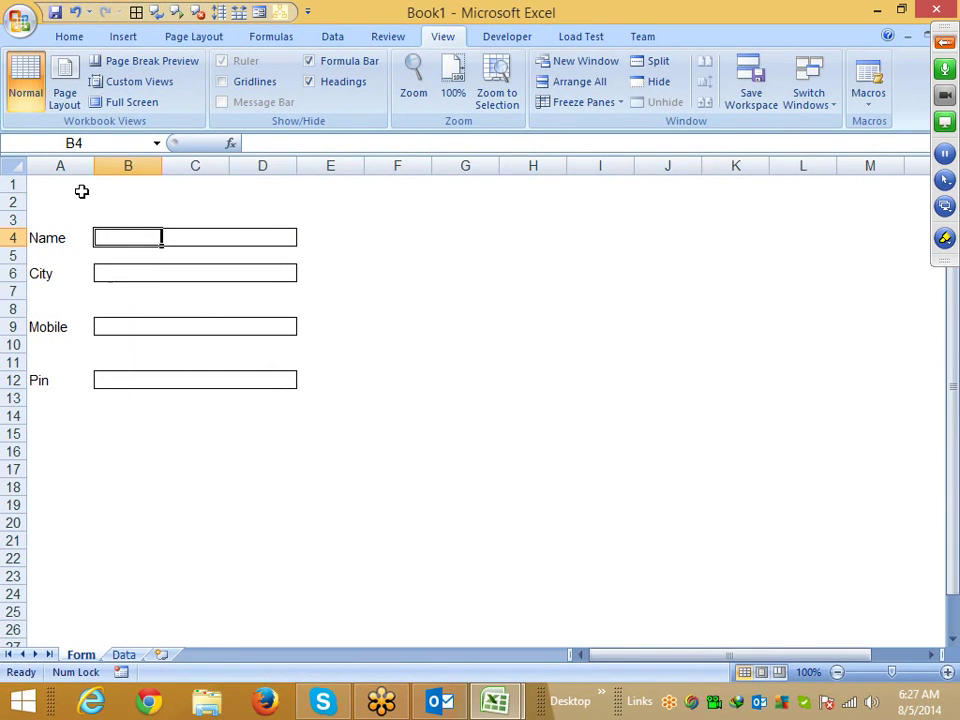
mouse_move(80, 188)
left_mouse_down()
mouse_move(246, 403)
mouse_move(325, 419)
left_mouse_up()
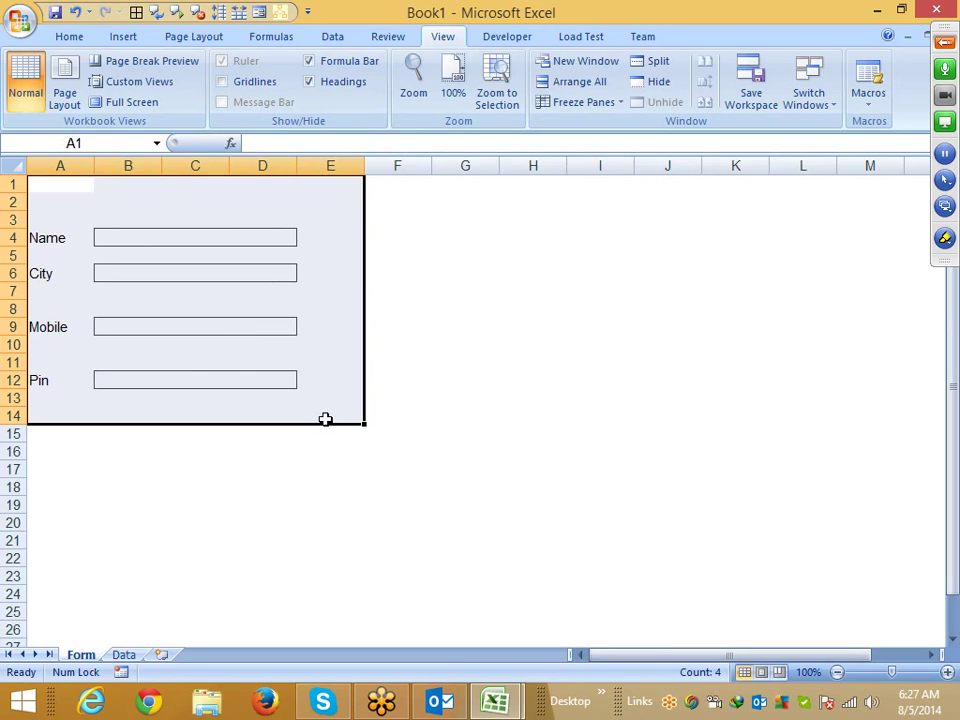
key("alt+F11")
left_click(679, 259)
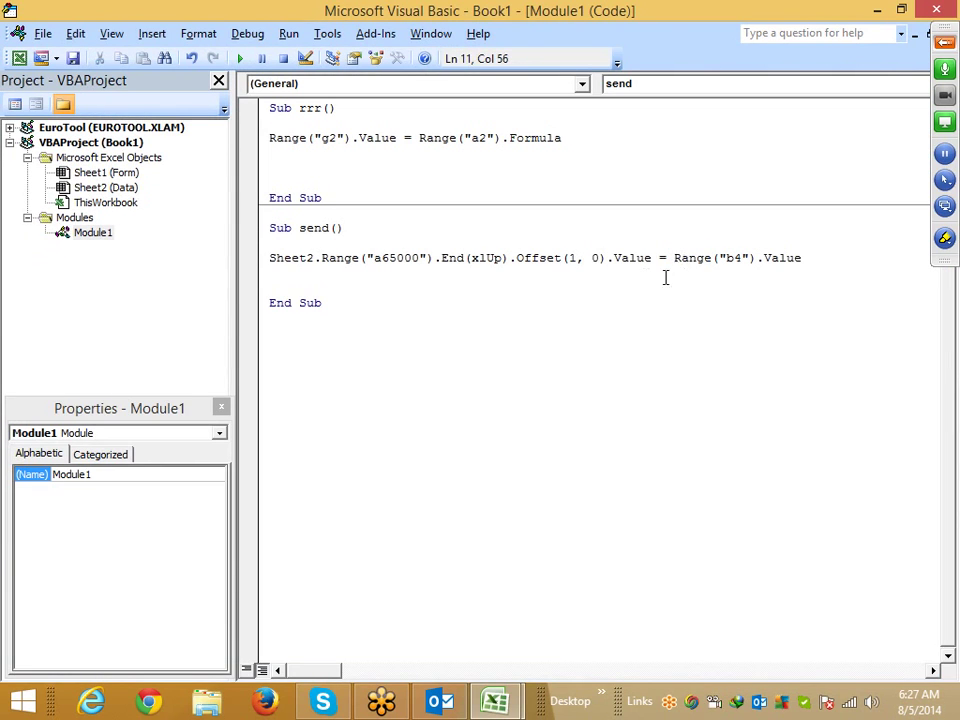
key("alt+F11")
key("alt+F11")
Duplicate the Sheet2 copy line and check the next column on the Data sheet.
left_click(272, 260)
key("ctrl+c")
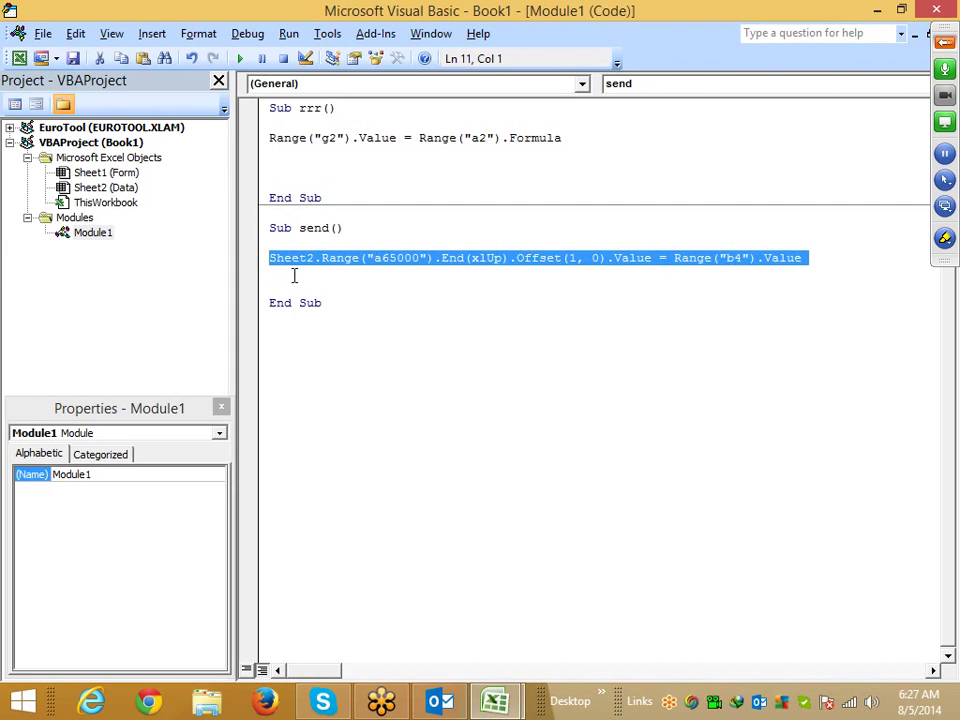
key("ctrl+v")
key("ctrl+v")
key("alt+F11")
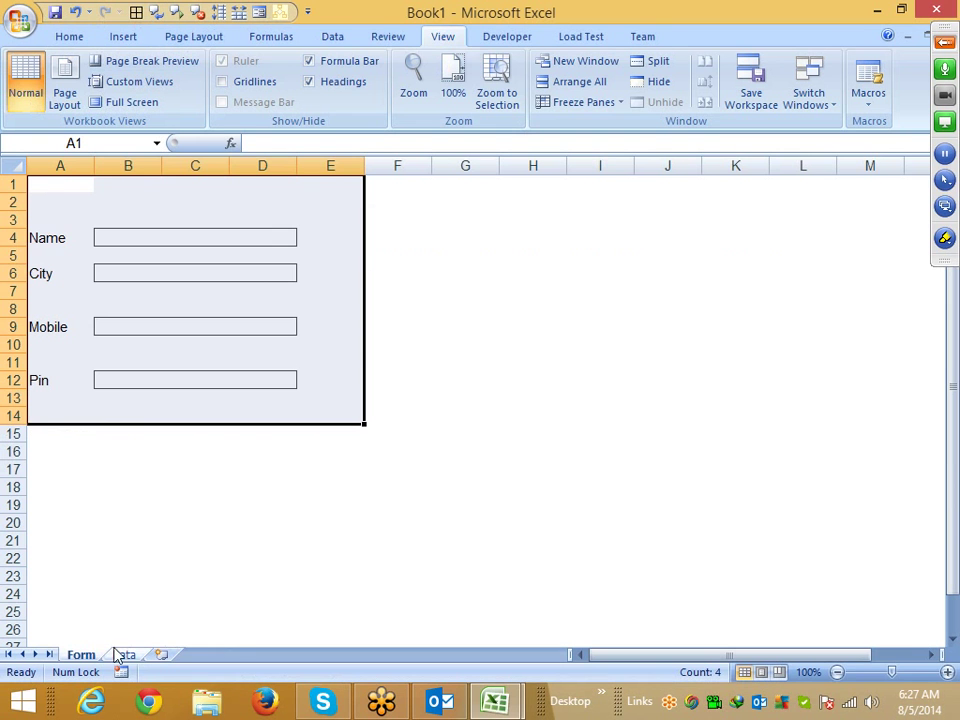
left_click(124, 654)
key("Right")
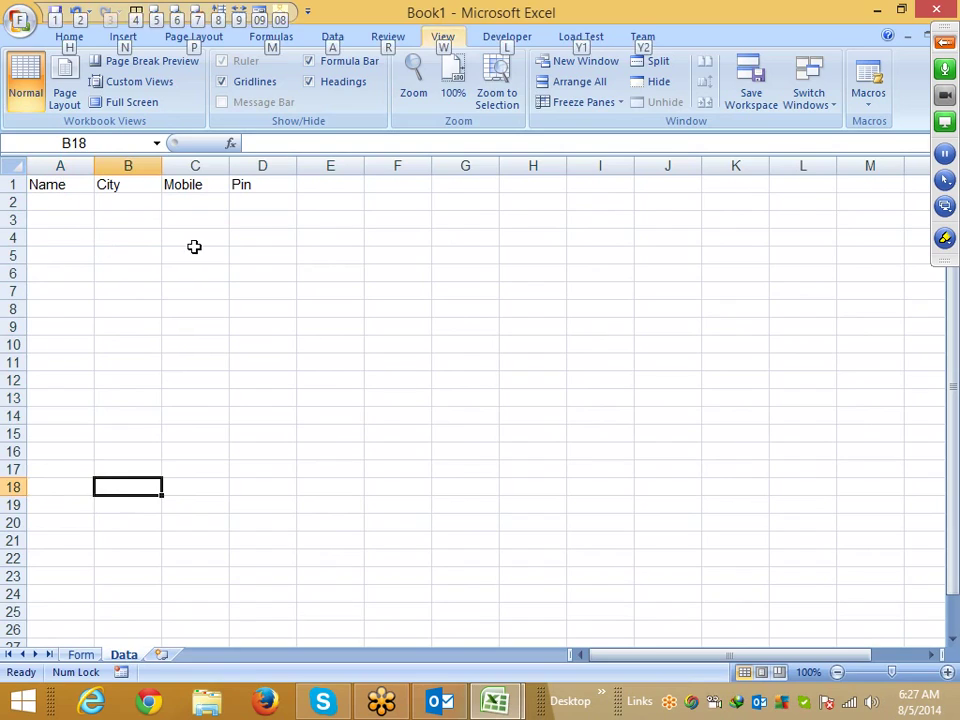
key("alt+F11")
Change the duplicate line's offset to Offset(0, 1).
left_click(572, 273)
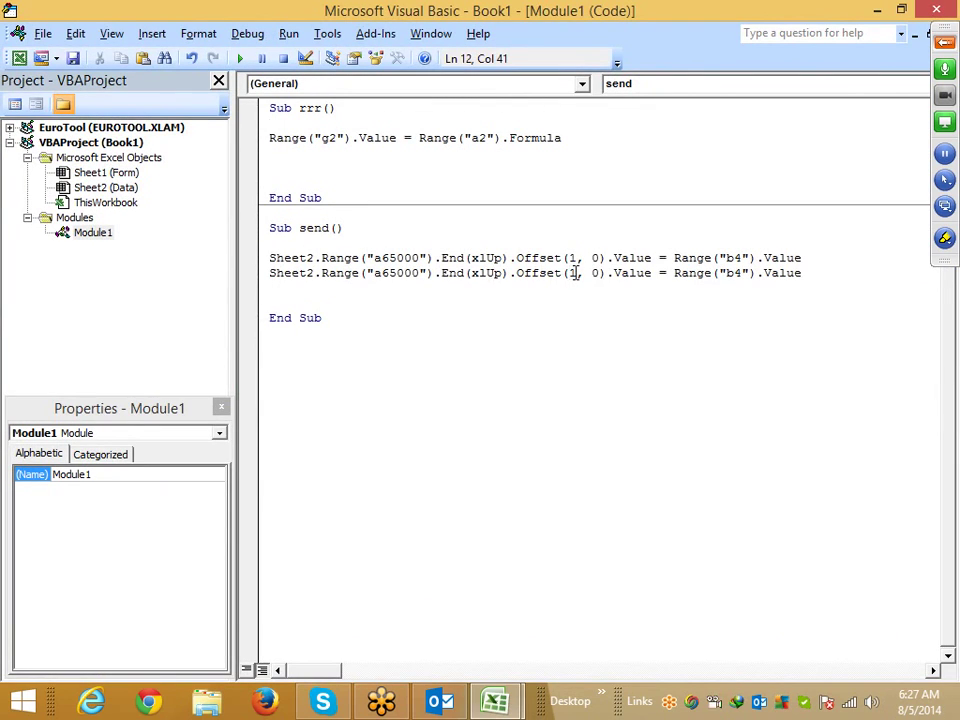
key("Delete")
type("0")
key("Delete")
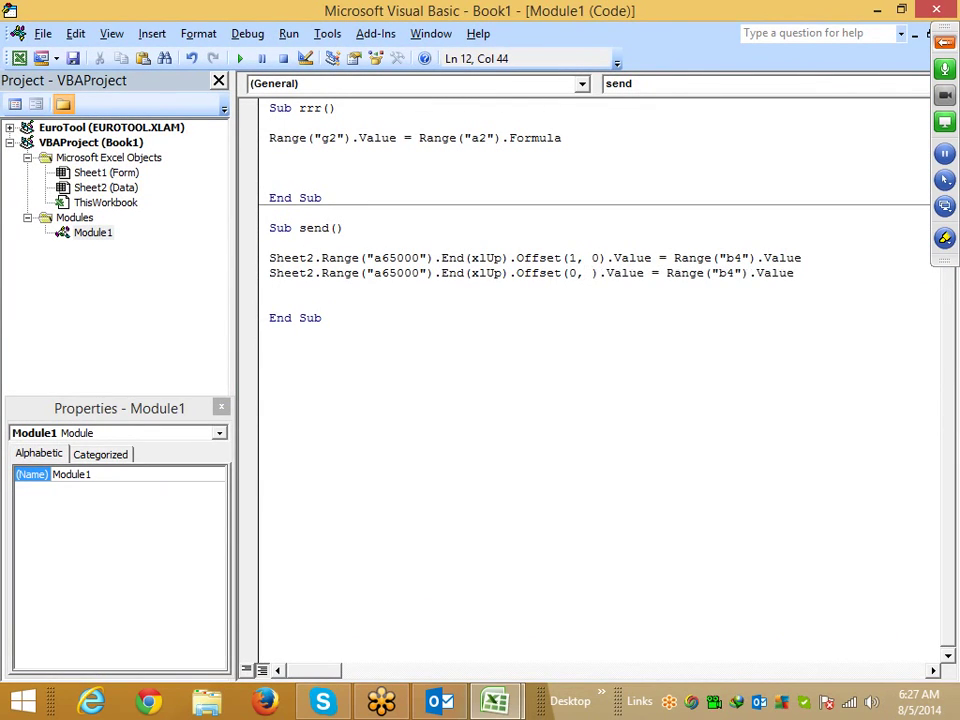
type("1")
left_click(512, 333)
Test by entering a sample name in Data!A2 and stepping right to B2.
key("alt+F11")
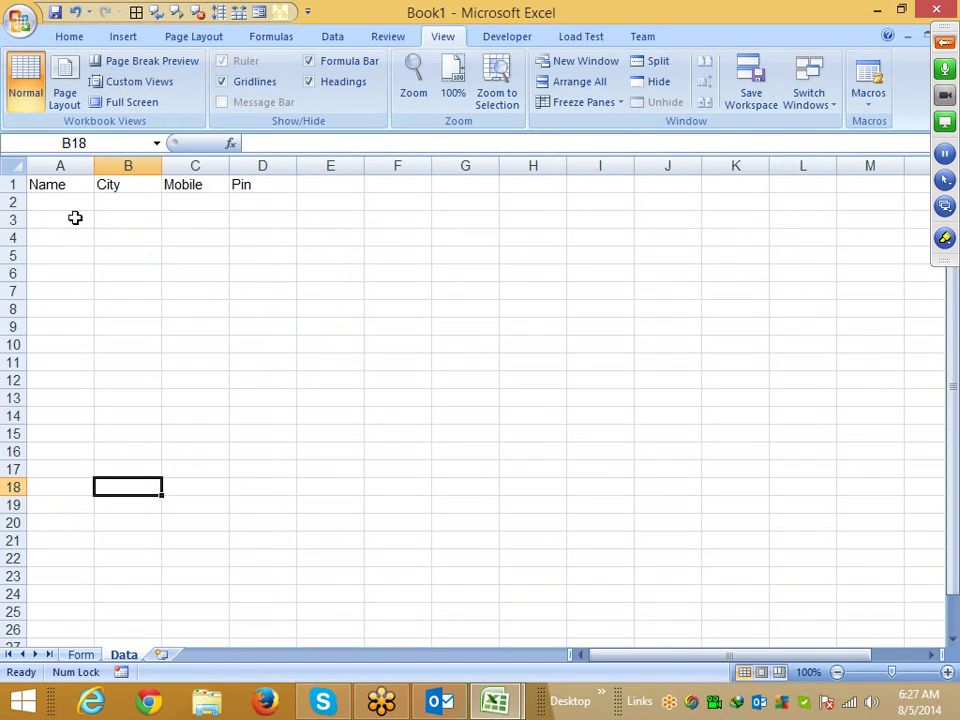
left_click(57, 200)
type("Pu")
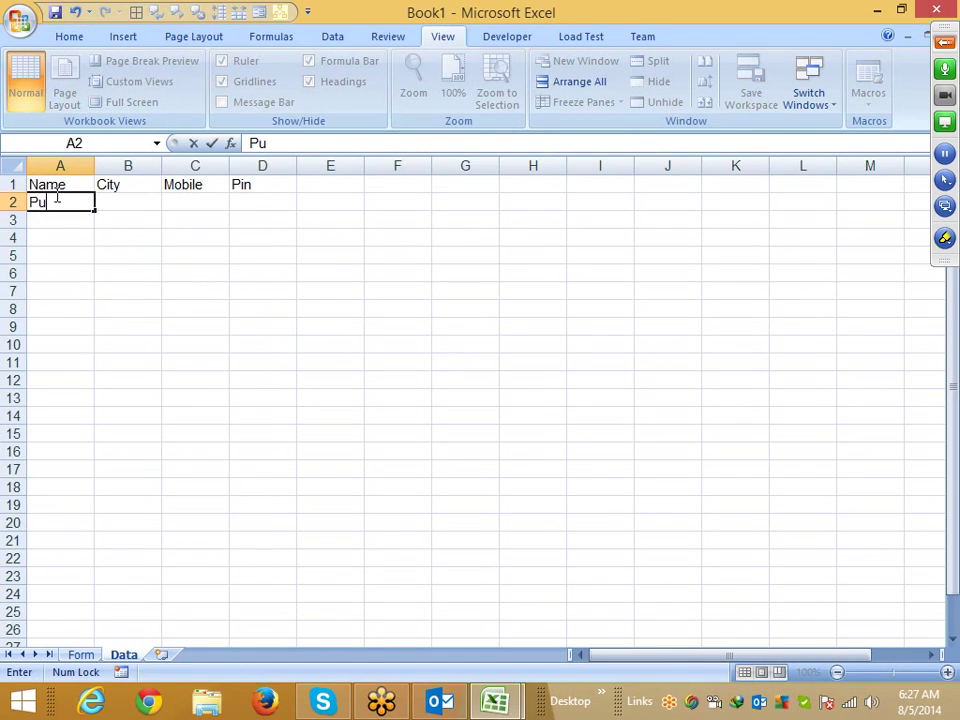
type("neet")
key("Return")
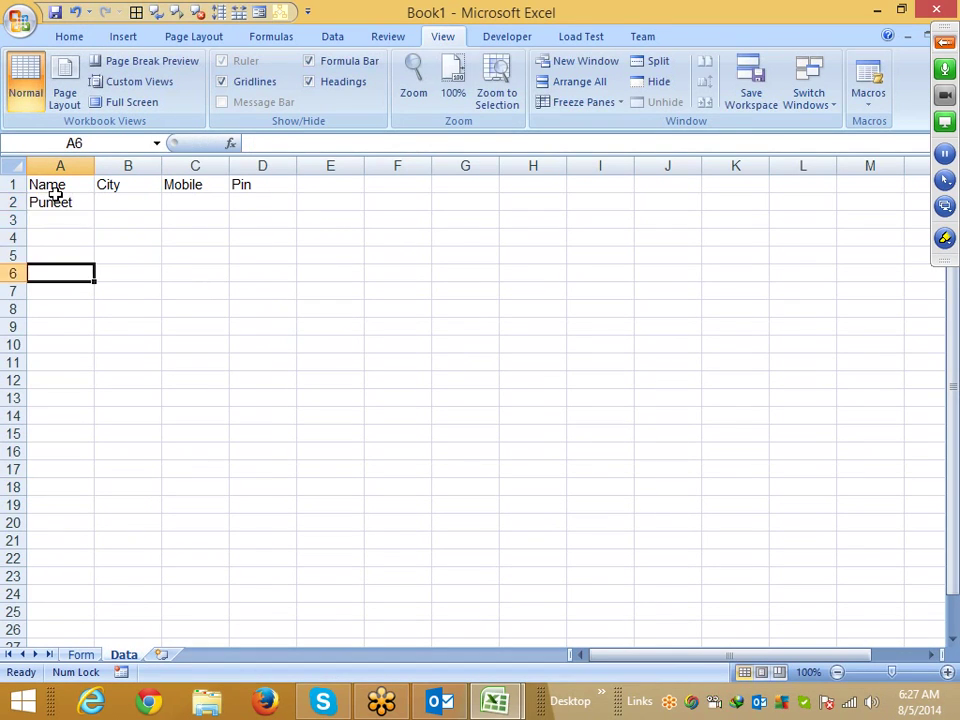
left_click(56, 196)
key("Tab")
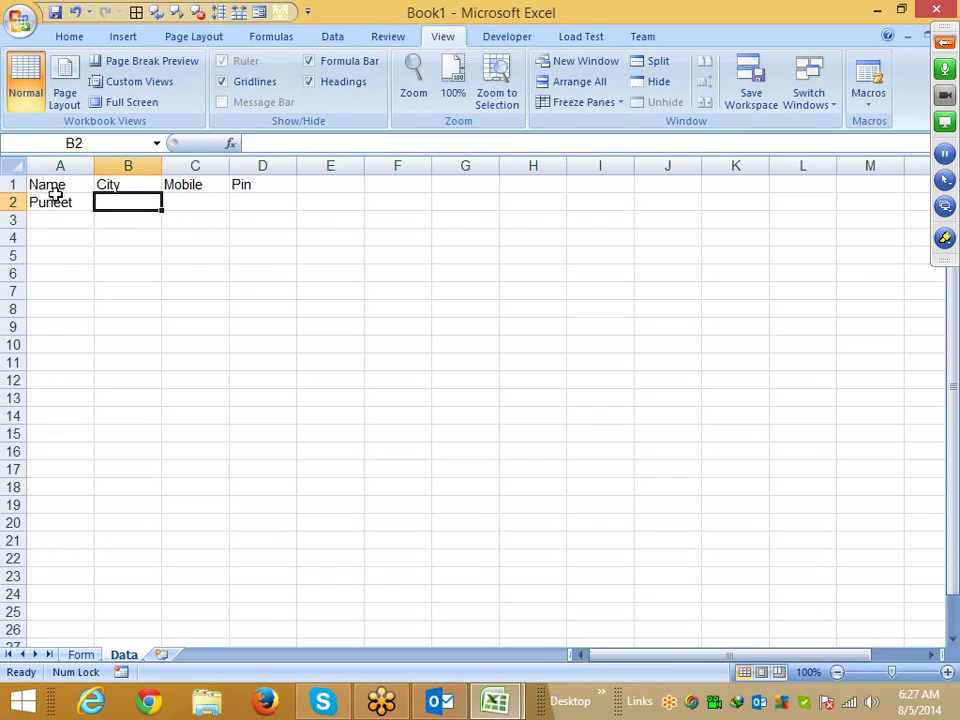
key("alt+F11")
Point the second line at the City cell, changing b4 to b6.
left_click(279, 287)
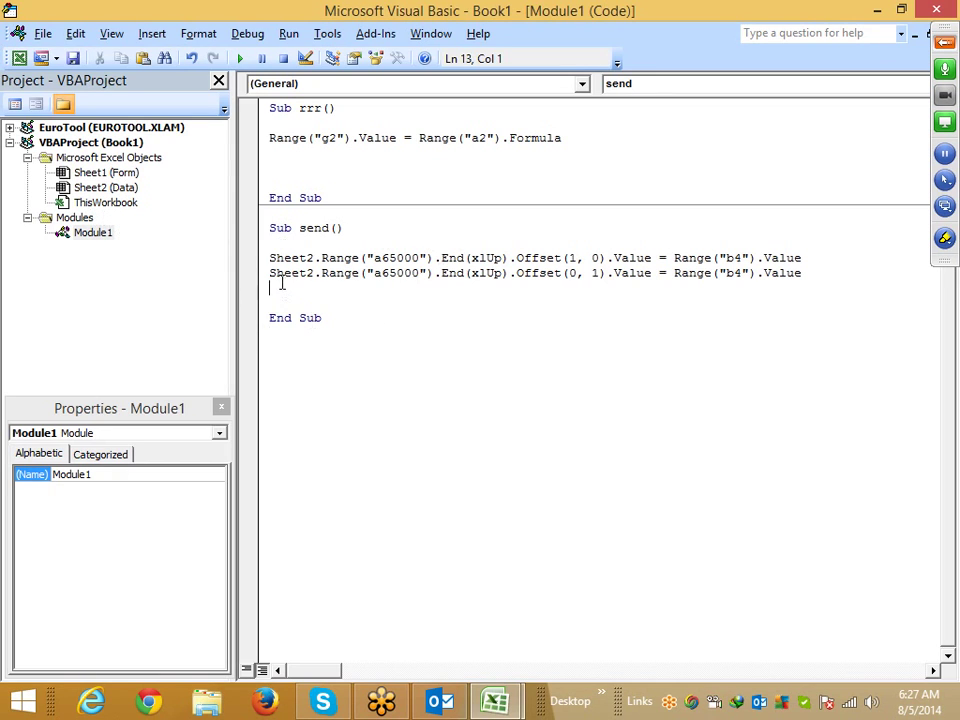
key("alt+F11")
left_click(81, 655)
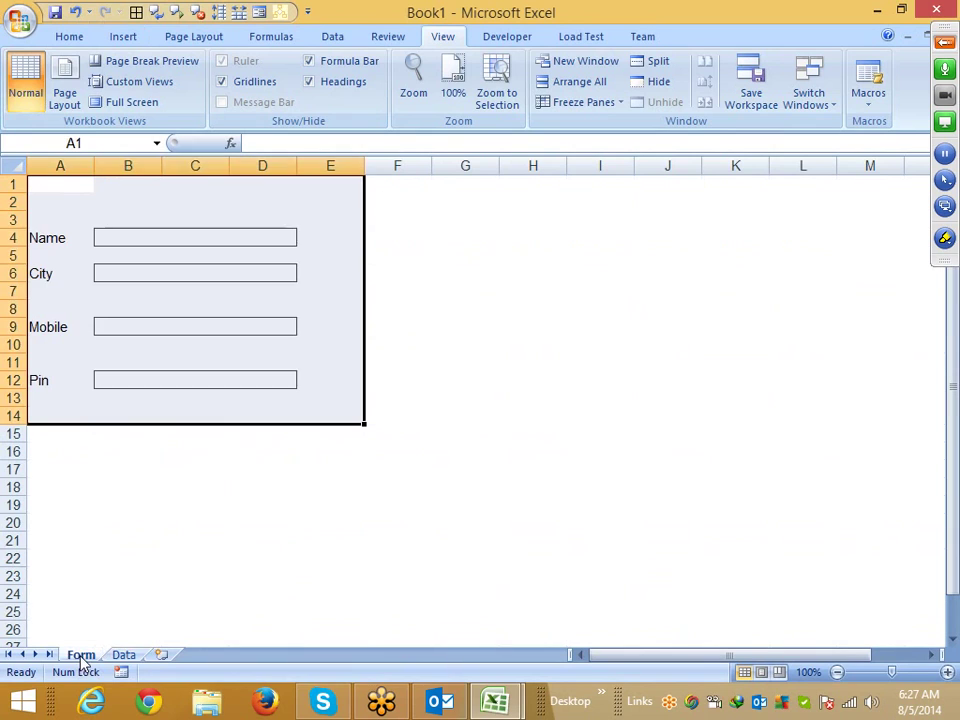
left_click(104, 276)
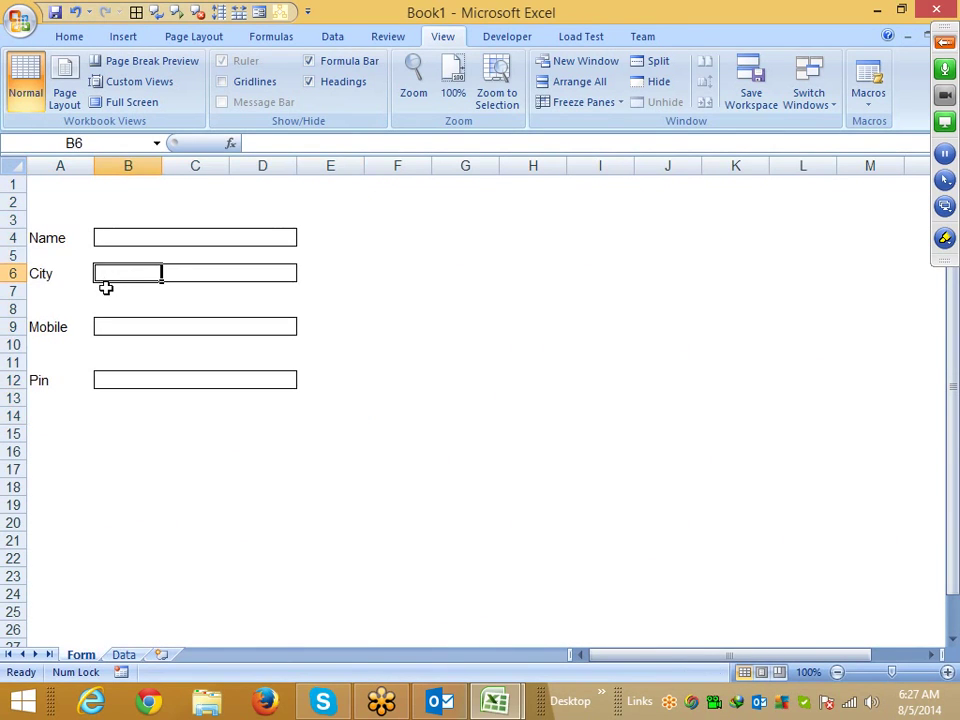
key("alt+F11")
left_click(741, 273)
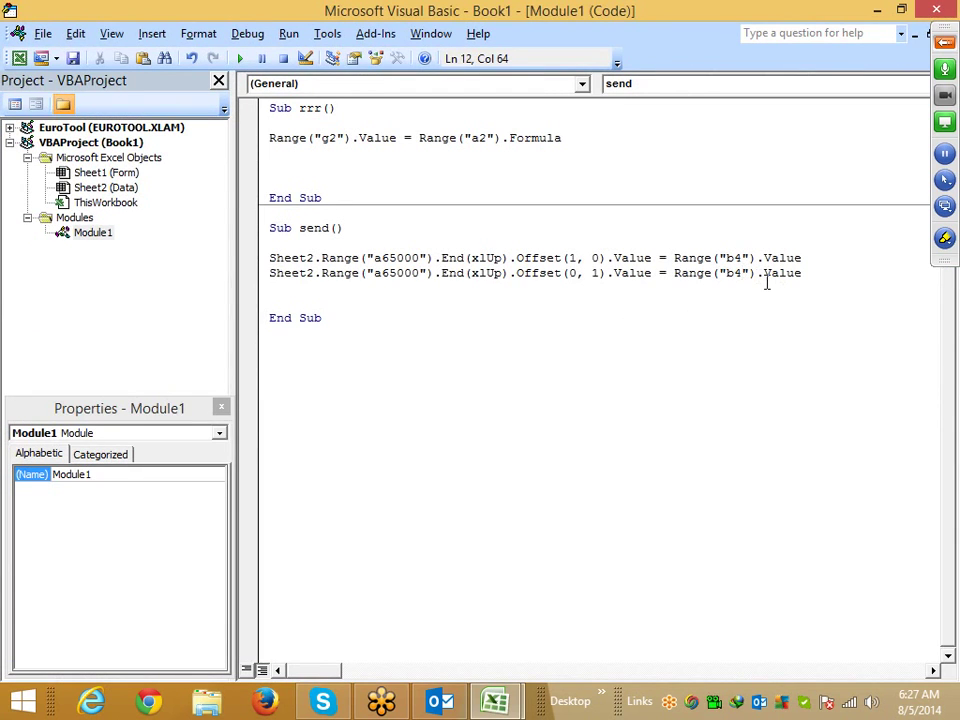
key("BackSpace")
type("6")
Paste a third copy of the line and check cell C2 under Mobile.
left_click(369, 300)
left_click(357, 288)
key("ctrl+v")
key("alt+F11")
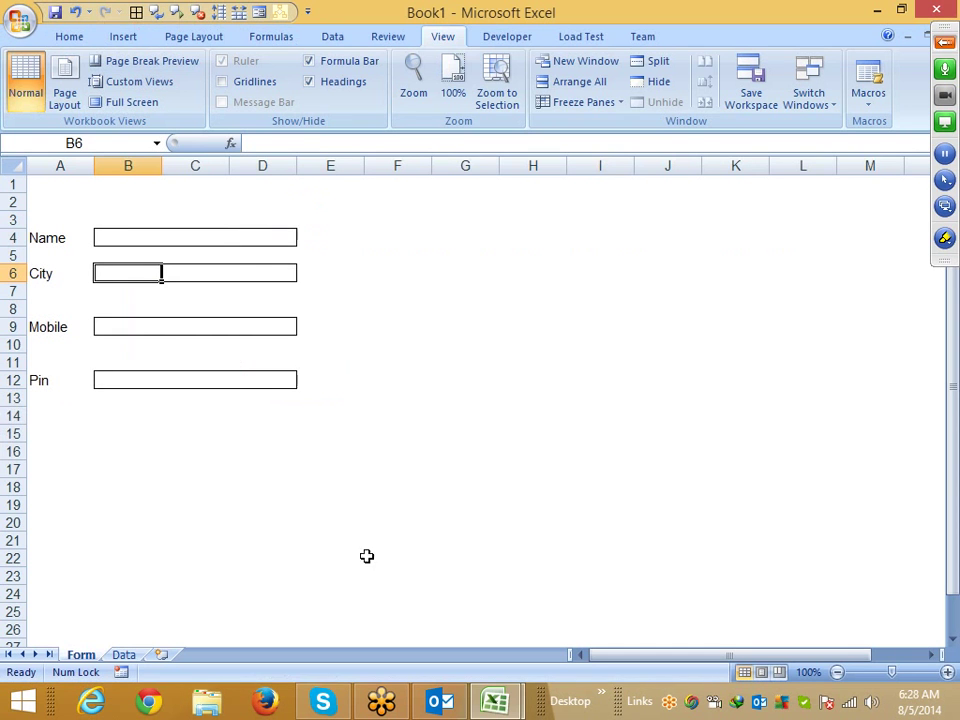
left_click(123, 655)
left_click(189, 199)
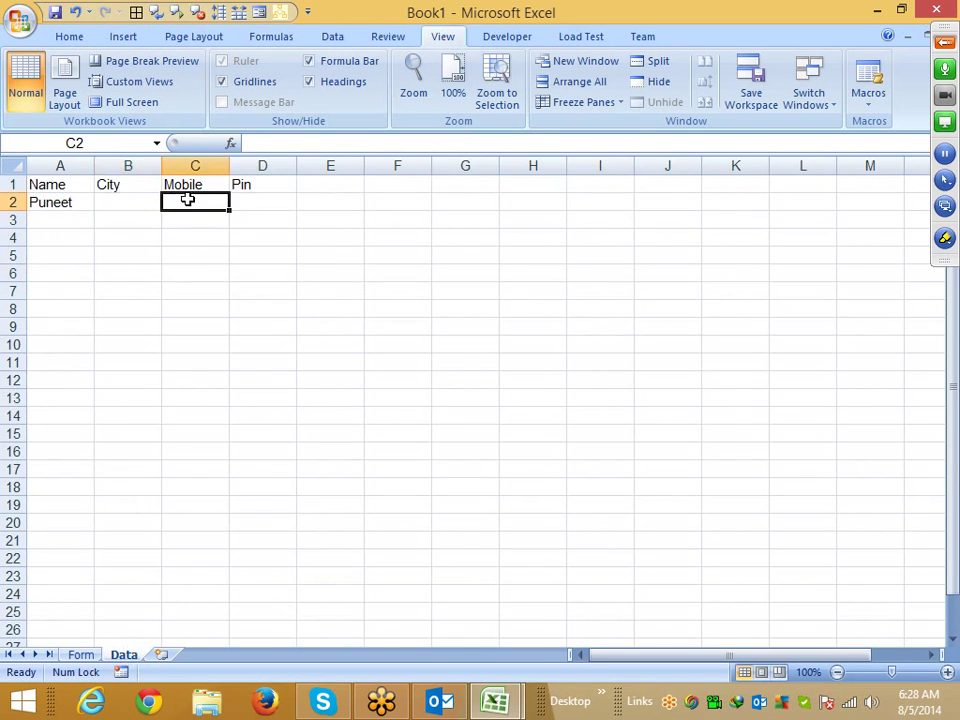
key("alt+F11")
Make the third line copy Mobile cell B9 using Offset(0, 3).
left_click(598, 288)
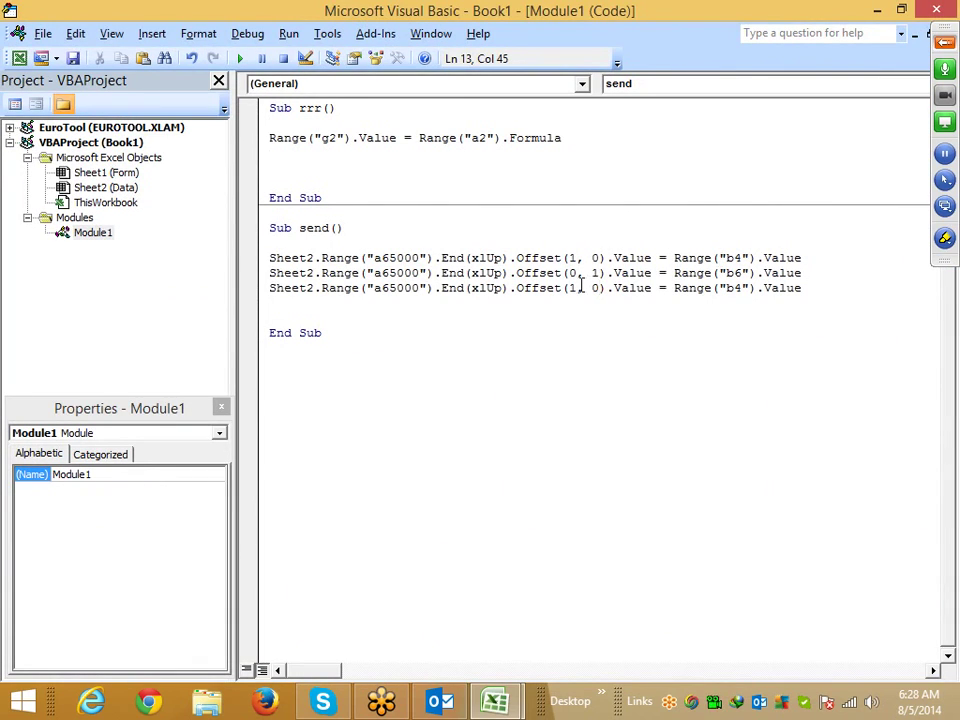
key("Left")
key("Left")
key("Left")
key("BackSpace")
type("0")
key("Delete")
key("alt+F11")
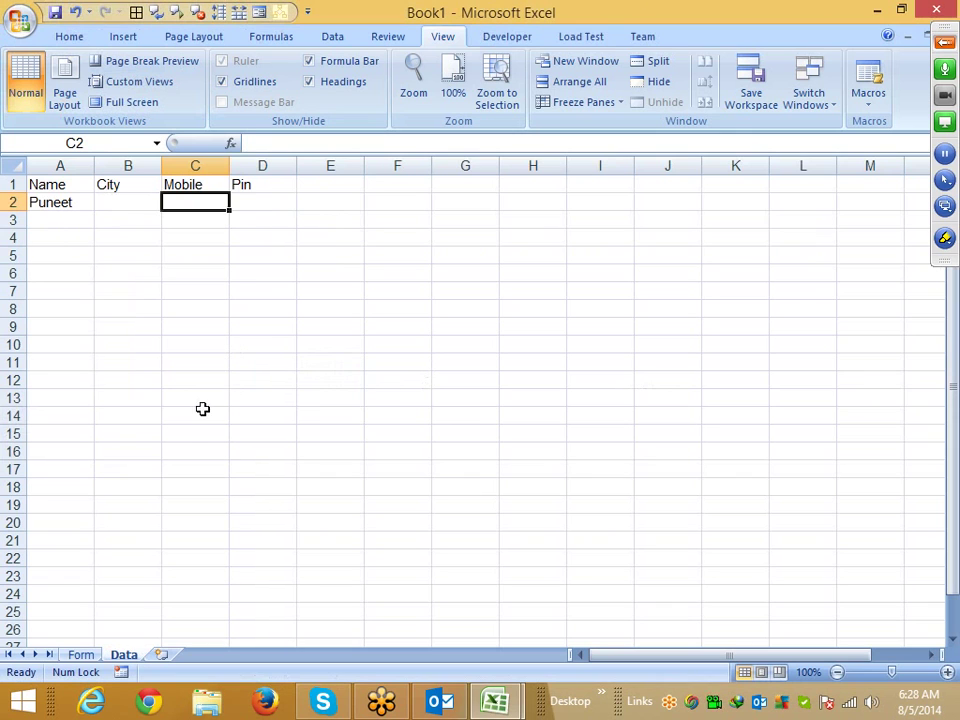
left_click(95, 645)
left_click(118, 328)
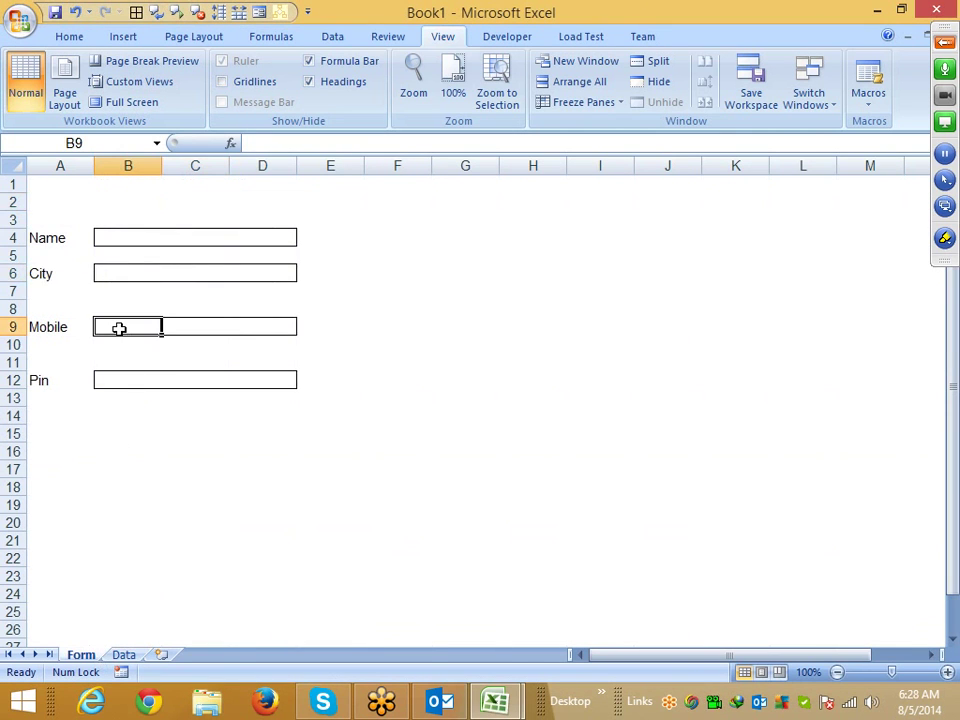
key("alt+Tab")
left_click_drag(740, 288, 747, 288)
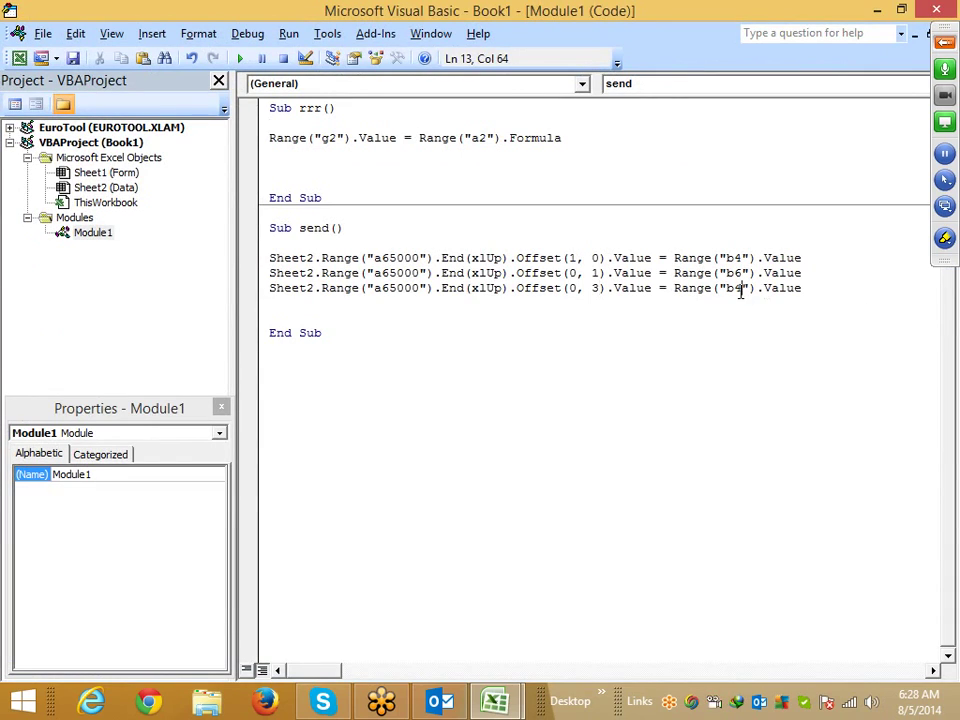
key("BackSpace")
type("9")
Paste a fourth copy and change its source to Pin cell b12.
key("Down")
type("Sheet2.Range(\"a65000\").End(xlUp).Offset(1, 0).Value = Range(\"b4\").Value")
key("alt+F11")
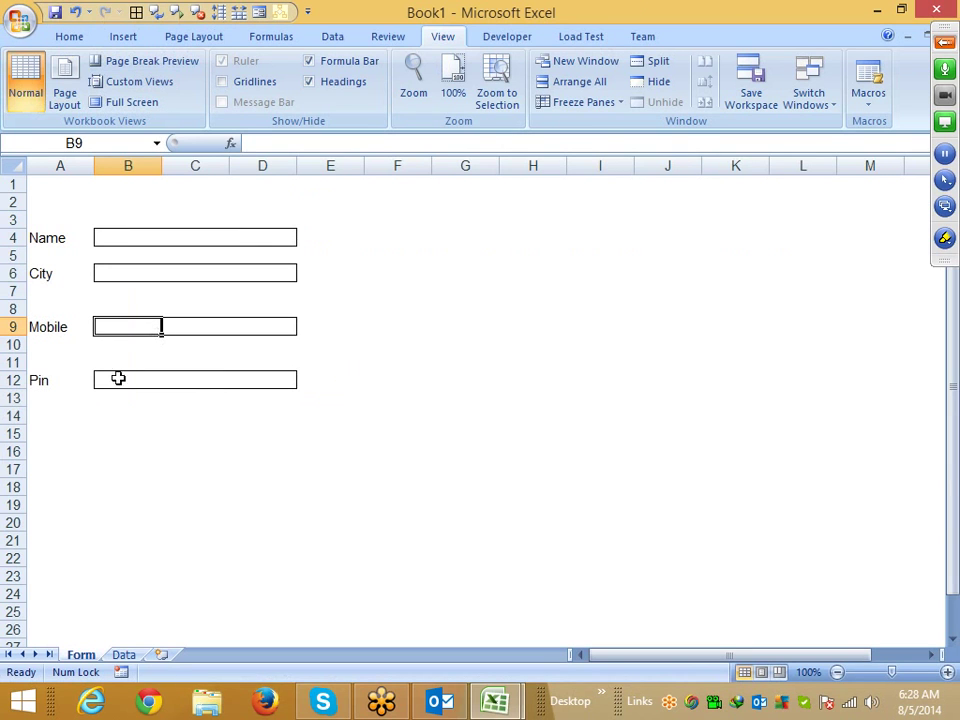
left_click(118, 385)
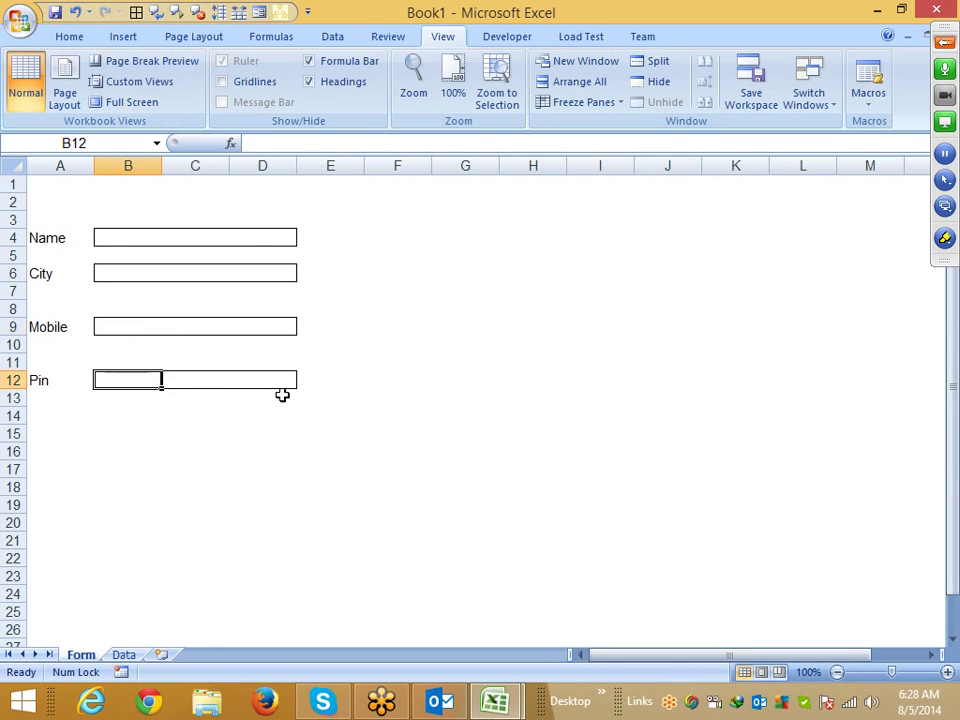
key("alt+F11")
left_click(743, 302)
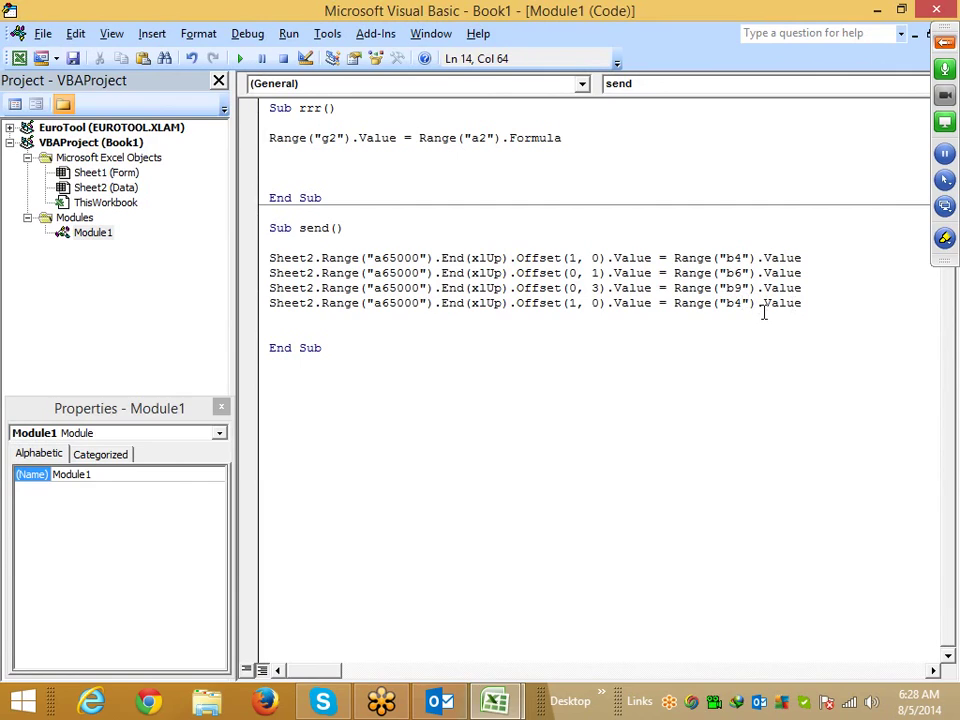
key("BackSpace")
type("12")
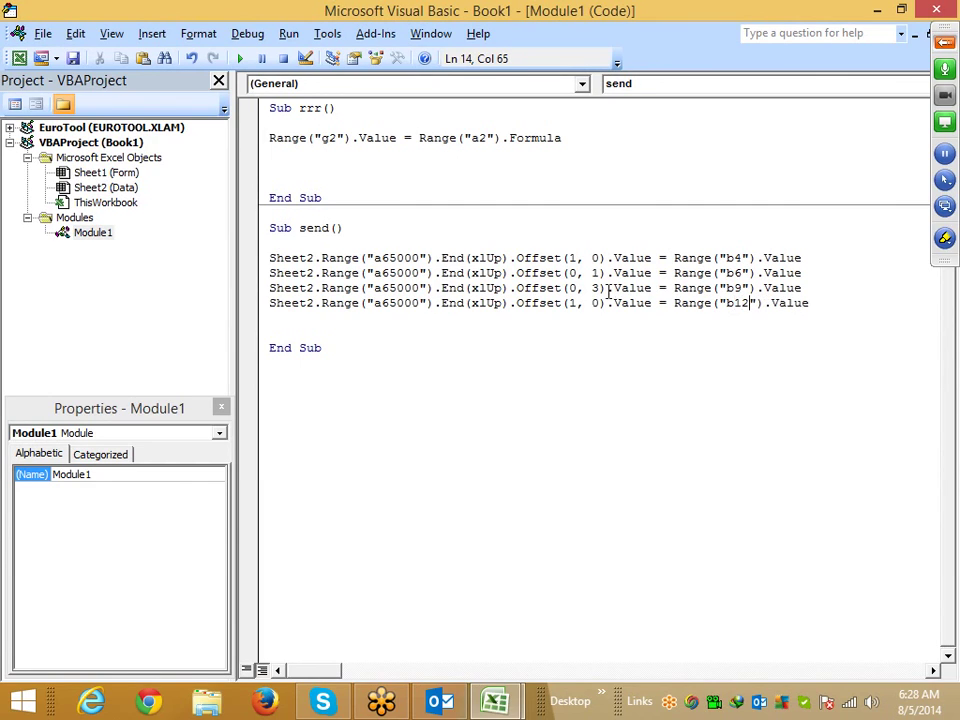
Set the fourth line's offset to Offset(0, 4).
left_click(598, 303)
double_click(596, 303)
type("4")
key("Delete")
type("0")
left_click(664, 384)
left_click(527, 345)
Draw a Form Controls button across E13:F15 and assign it the 'send' macro.
key("alt+F11")
left_click(375, 450)
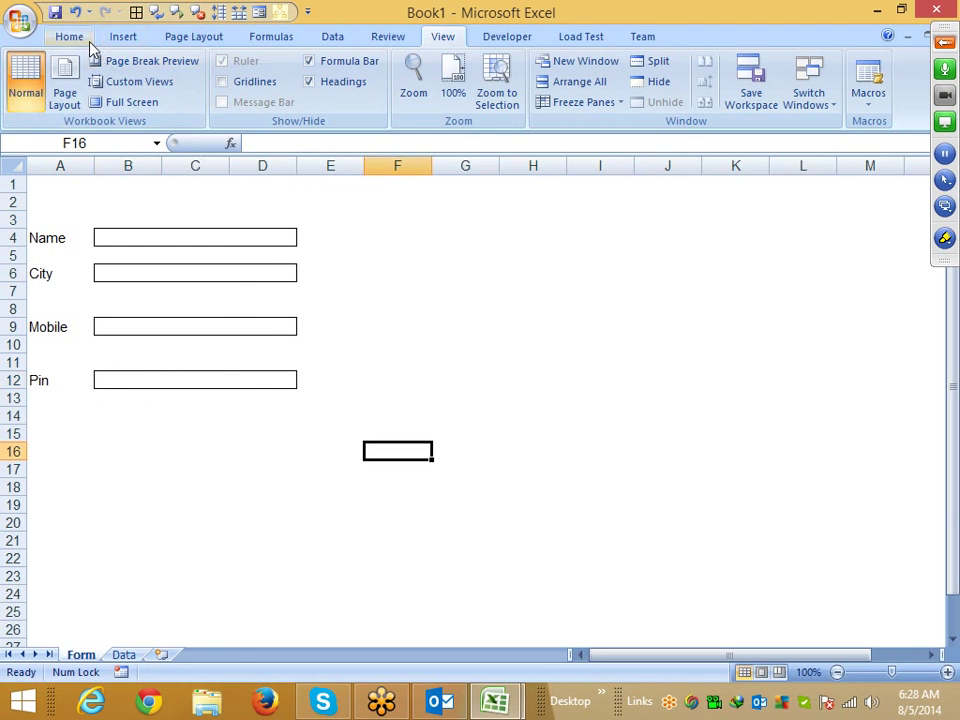
left_click(529, 39)
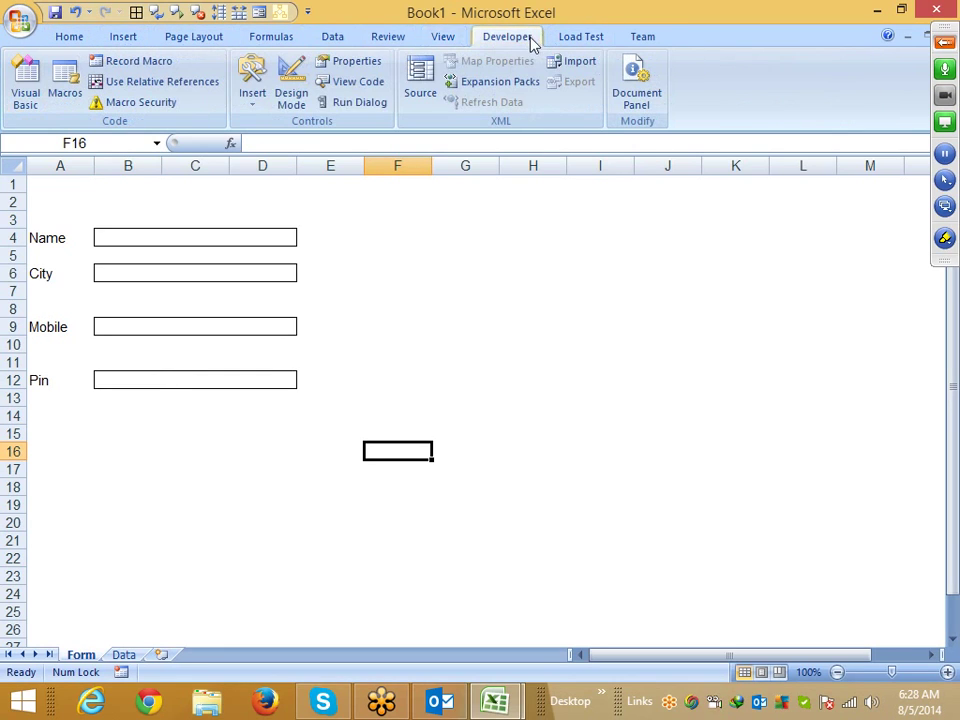
left_click(255, 100)
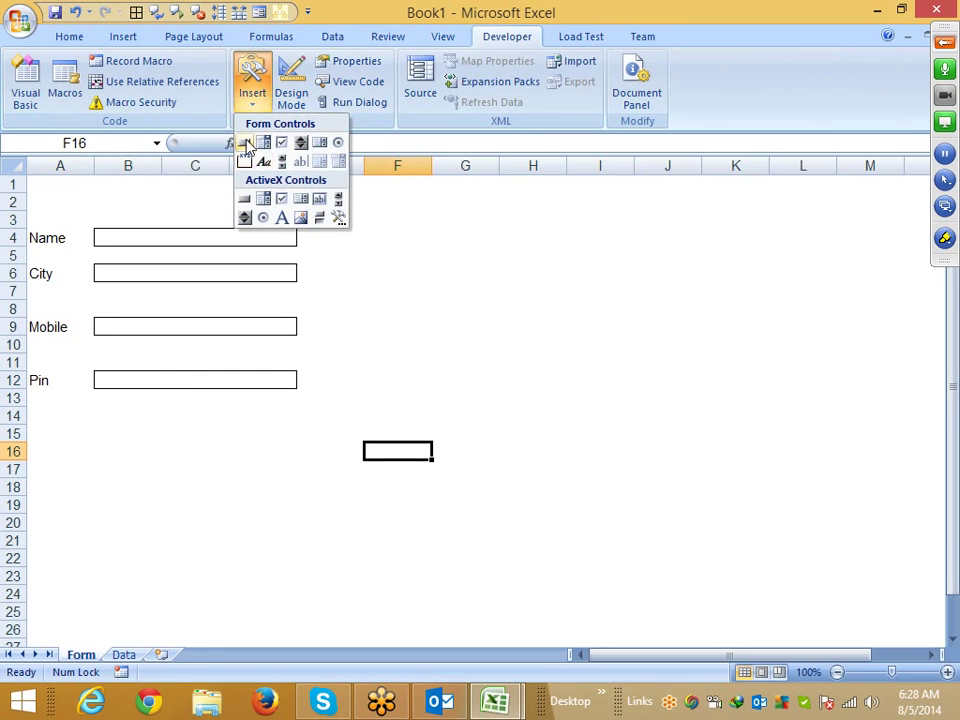
left_click(244, 142)
left_click_drag(312, 400, 416, 442)
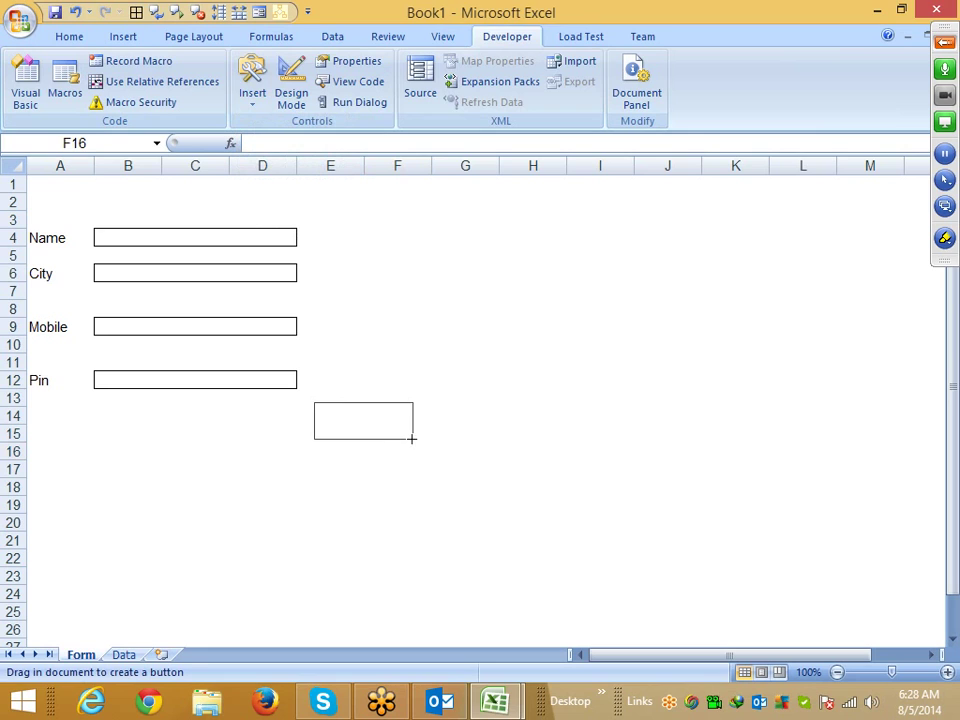
left_click(375, 158)
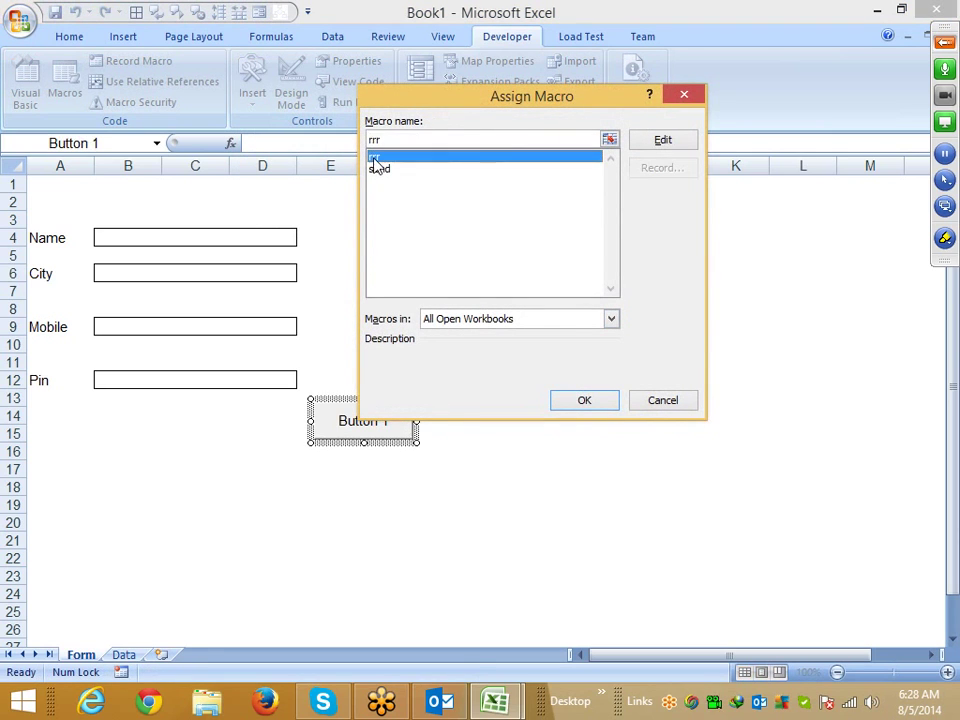
left_click(386, 170)
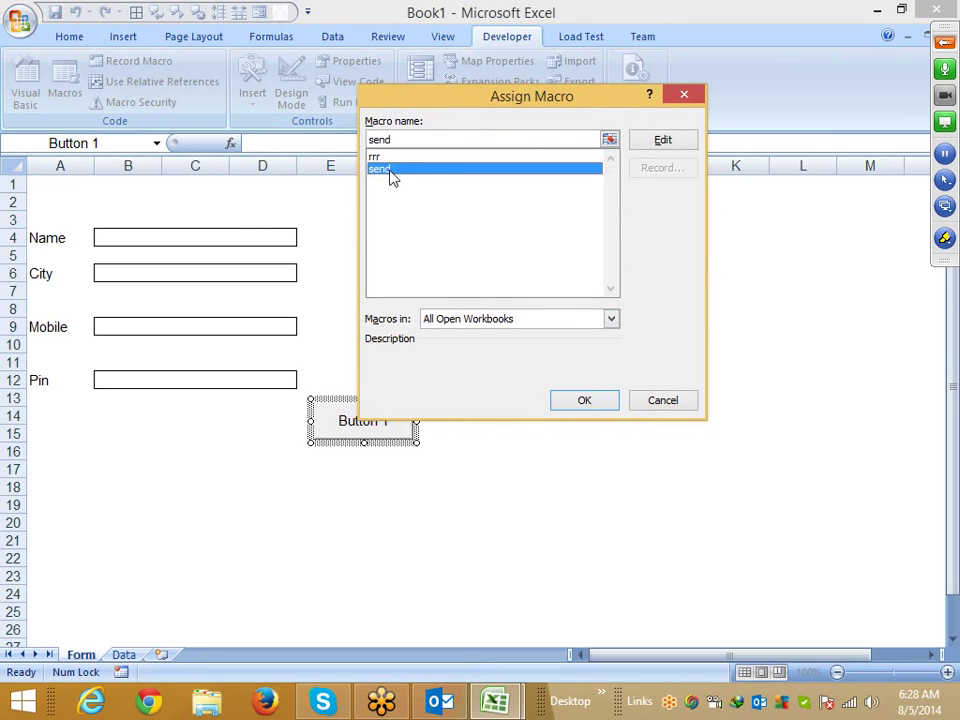
left_click(580, 402)
Rename the button caption to 'Save' and select the Name cell B4.
left_click_drag(394, 420, 298, 418)
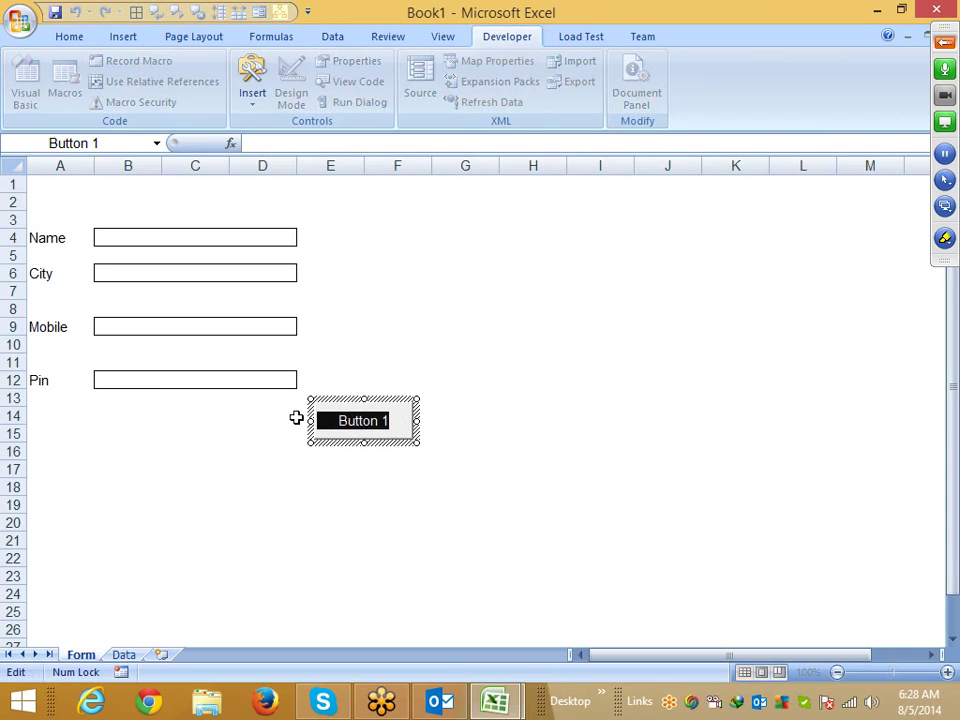
type("Save")
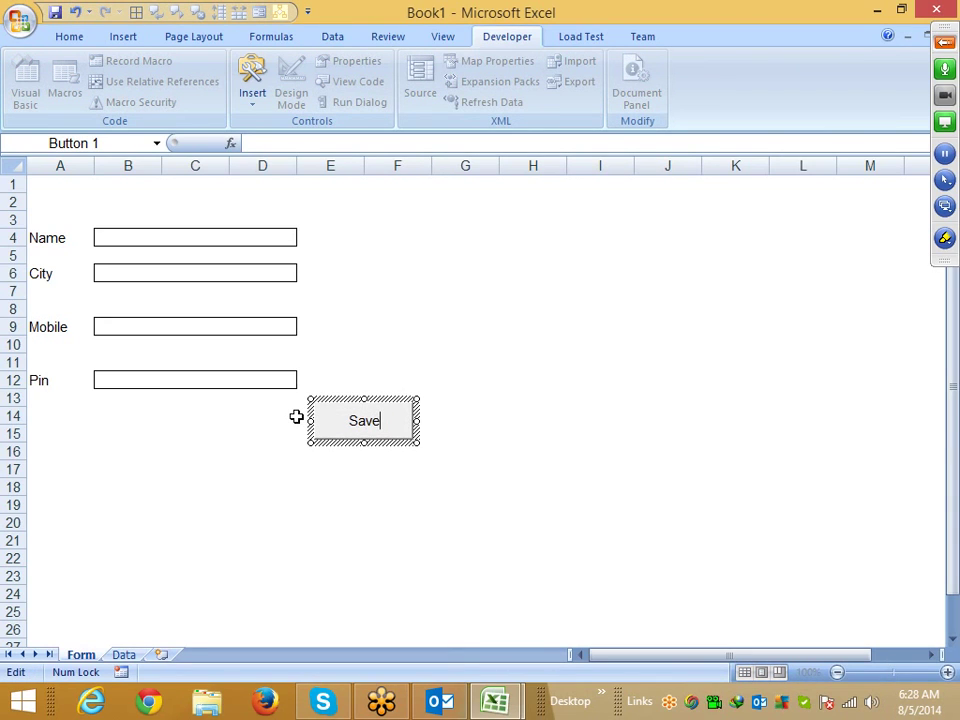
left_click(287, 442)
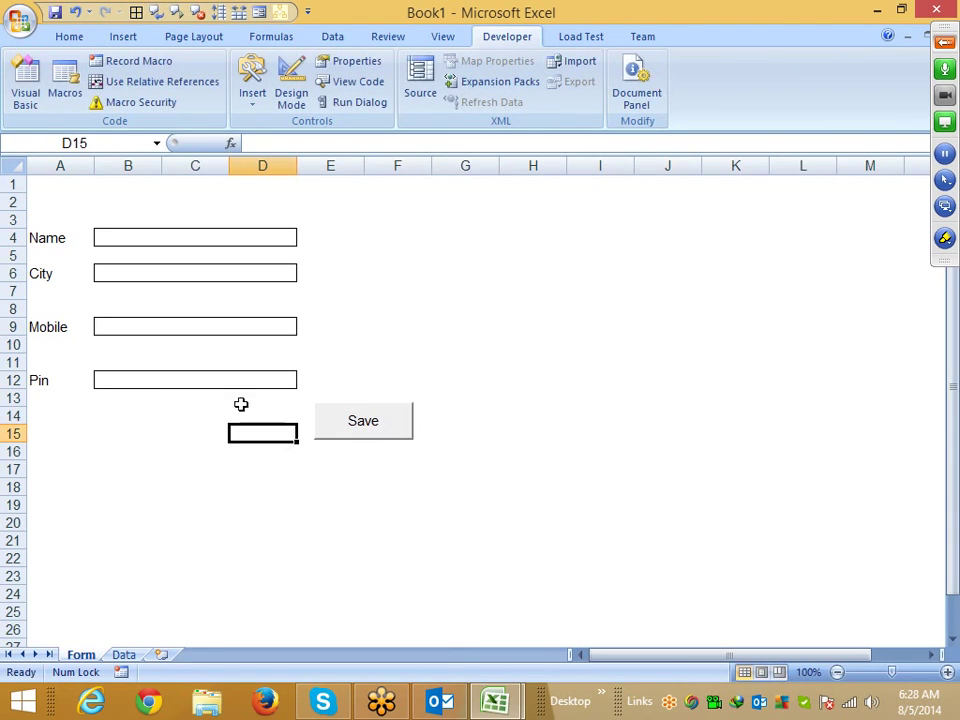
left_click(171, 275)
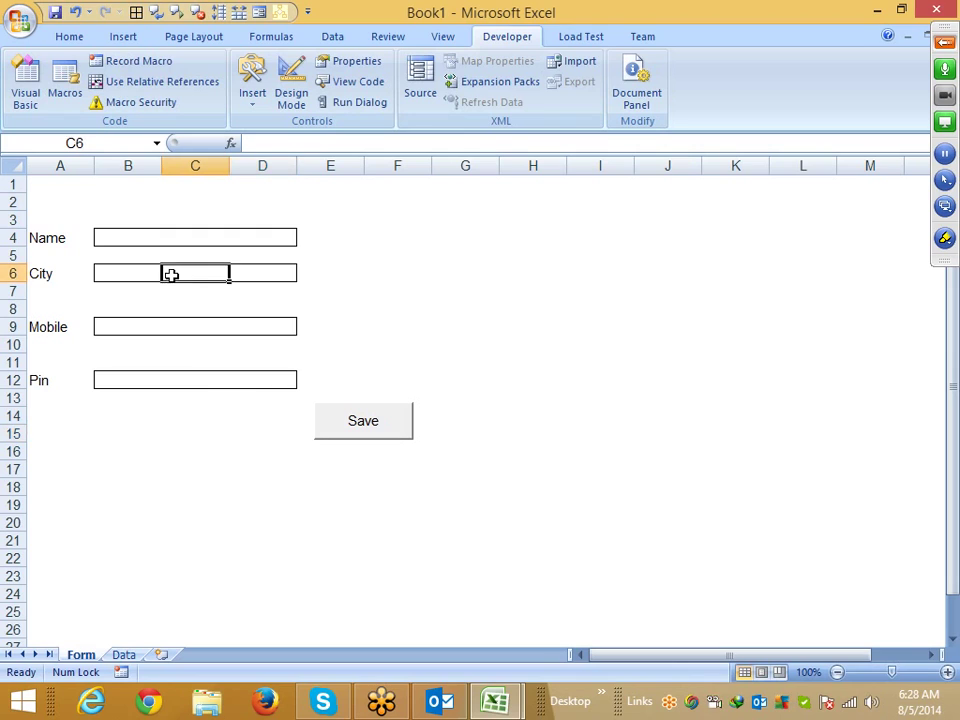
left_click(118, 239)
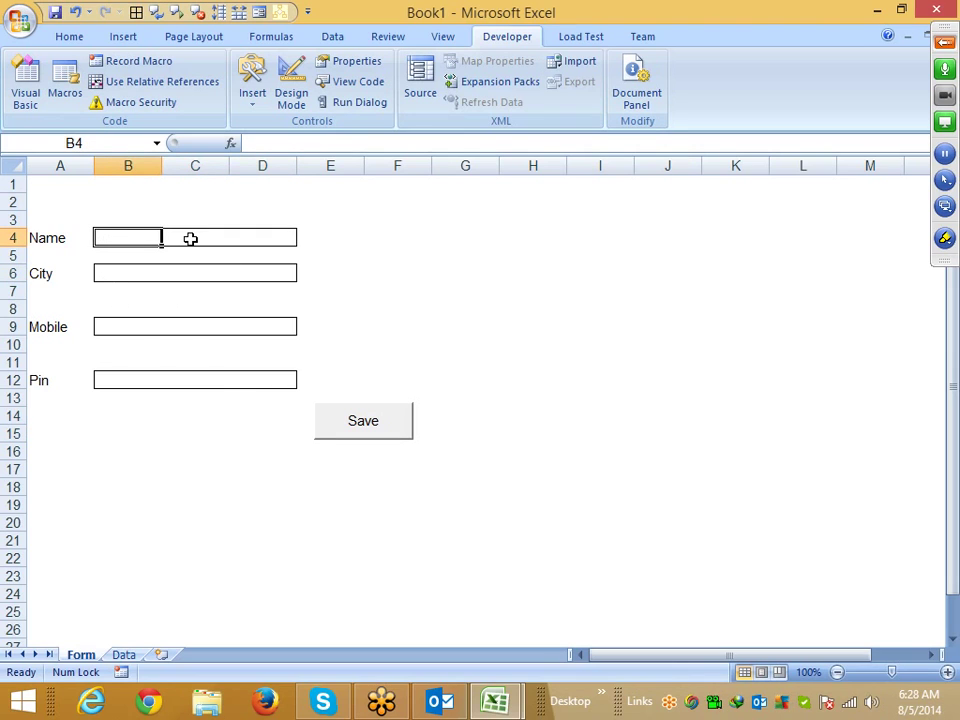
Enter a sample name in B4 and Delhi as the city in B6.
type("Suj")
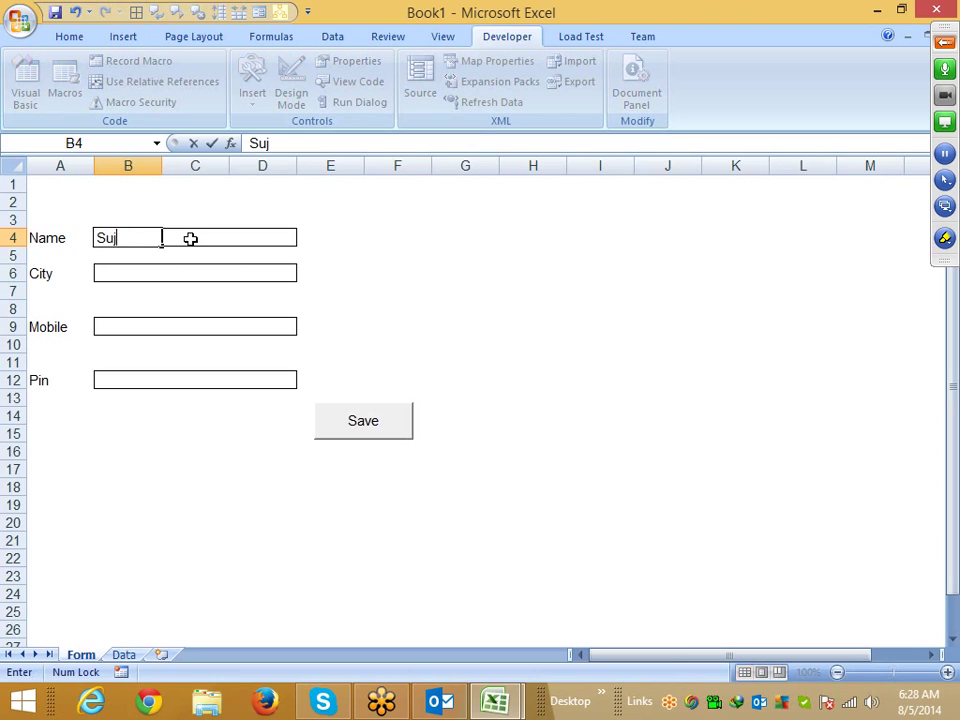
type("eet")
key("Tab")
key("Down")
key("Down")
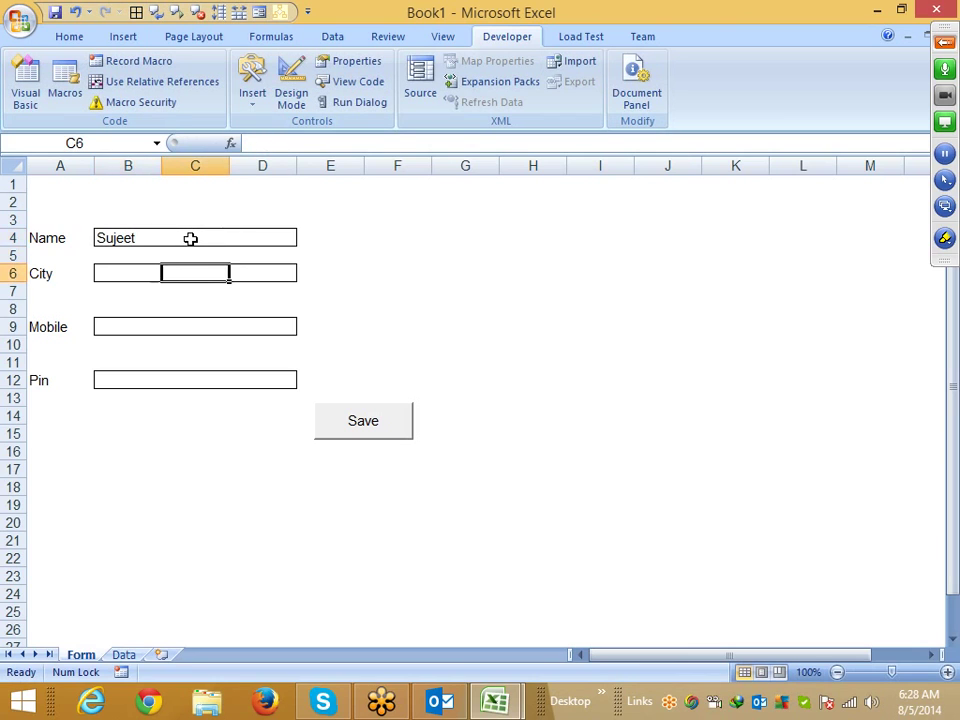
key("Left")
type("D")
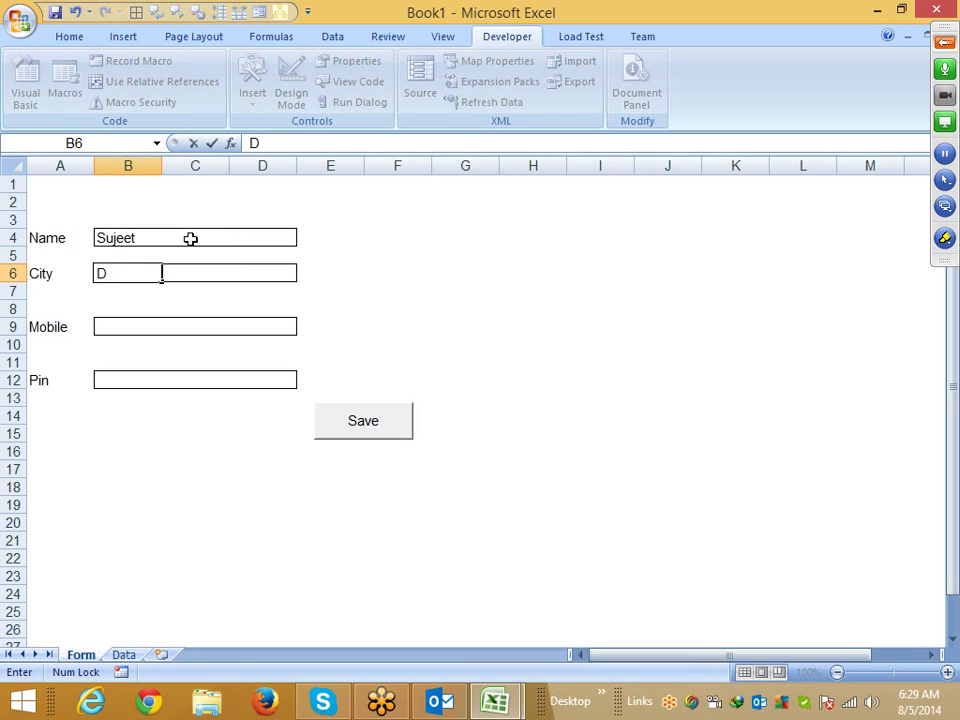
type("elh")
key("Return")
key("Down")
key("Down")
key("Down")
key("Up")
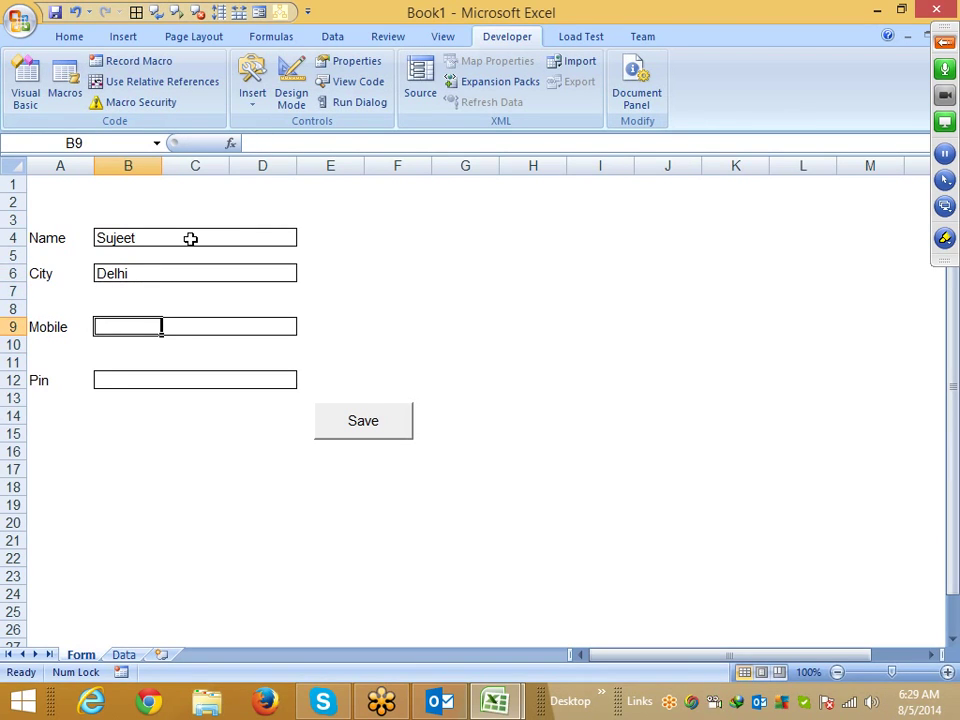
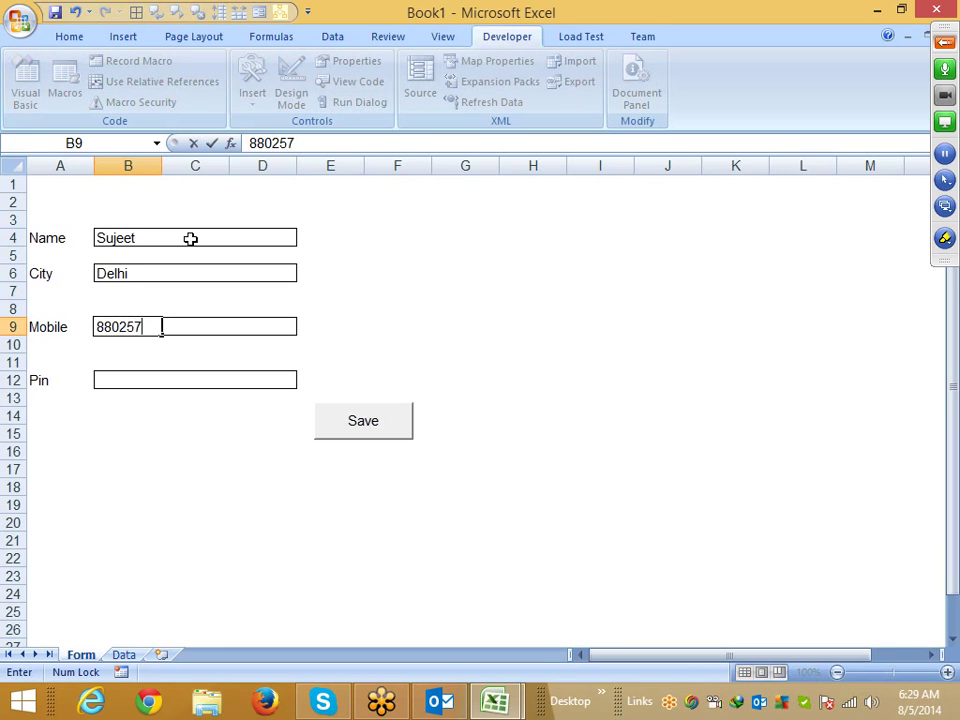
Enter a sample mobile number in B9 and a pin code in B12.
key("Return")
key("Down")
key("Down")
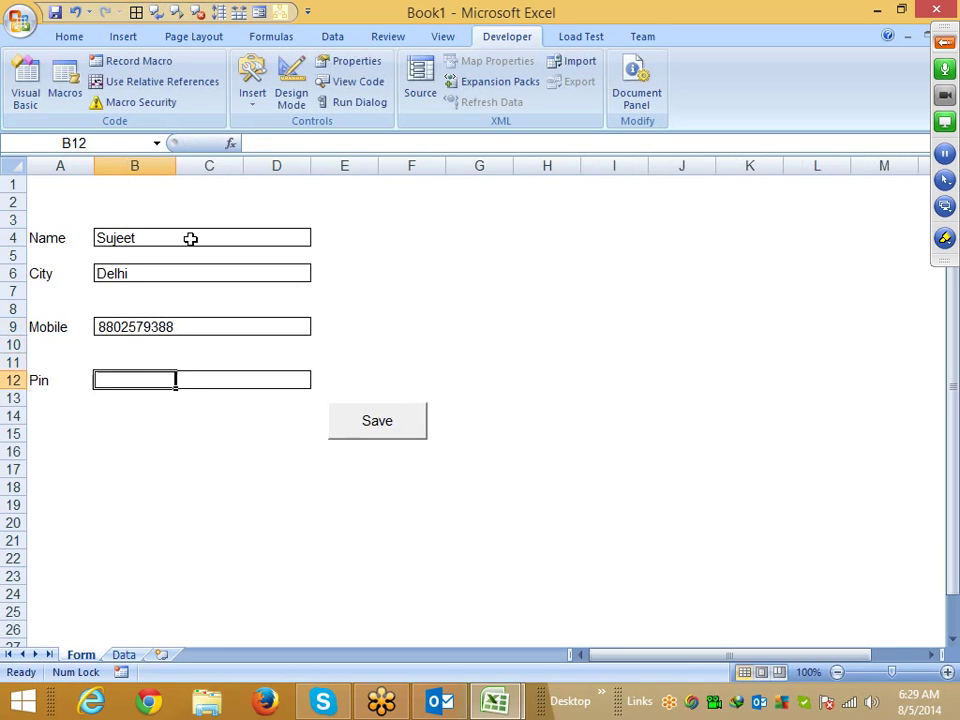
key("Down")
key("Up")
type("110")
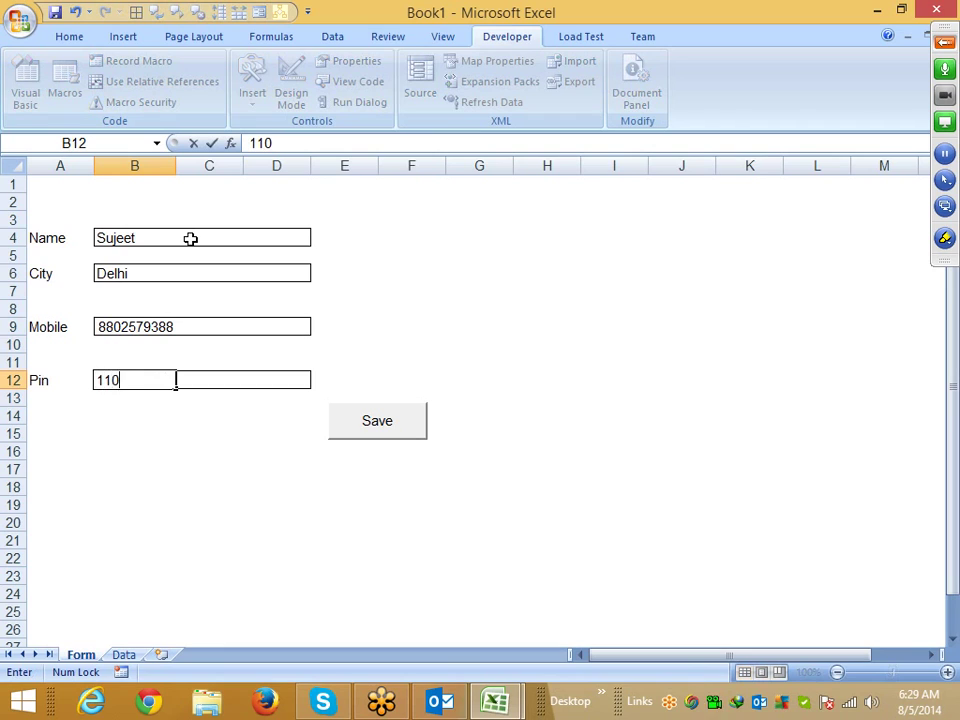
type("062")
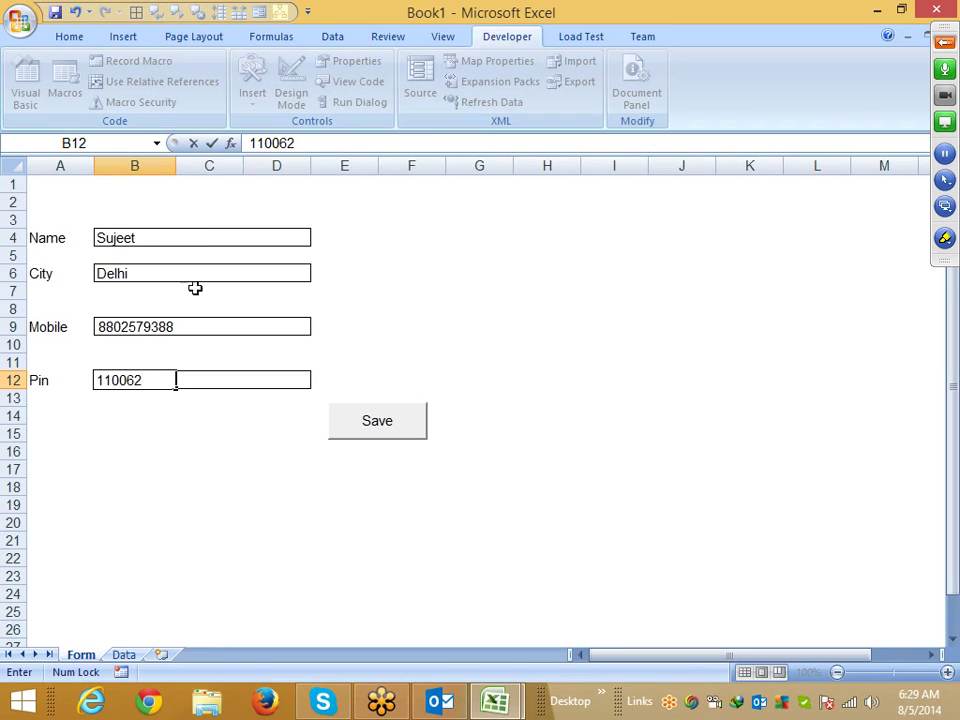
left_click(218, 448)
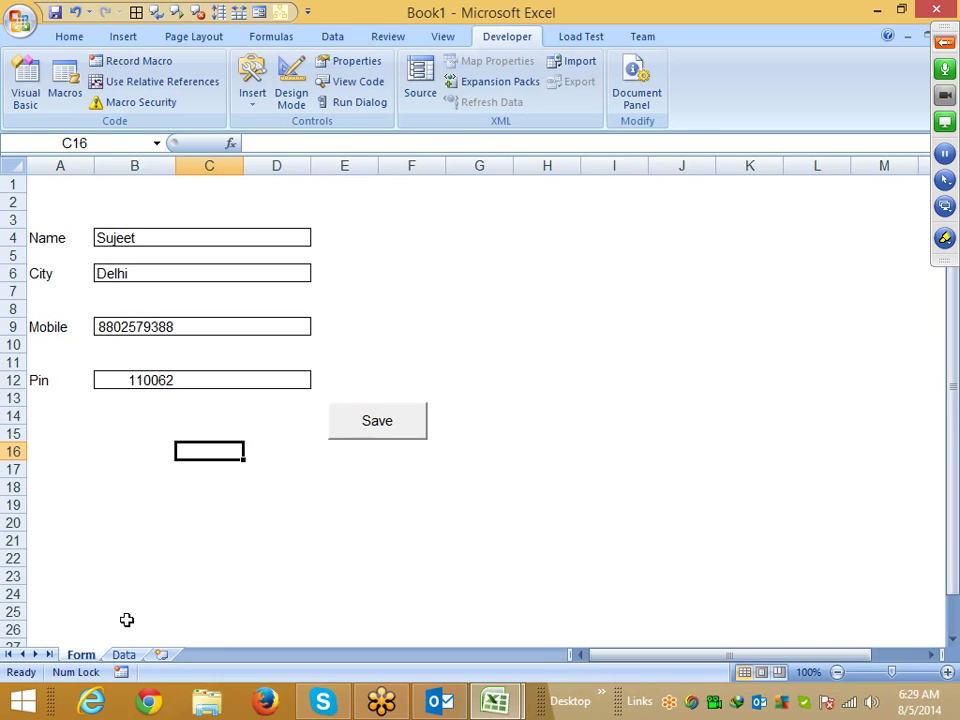
Inspect the misplaced copied values in row 3 of the Data sheet.
left_click(122, 655)
left_click_drag(47, 220, 302, 212)
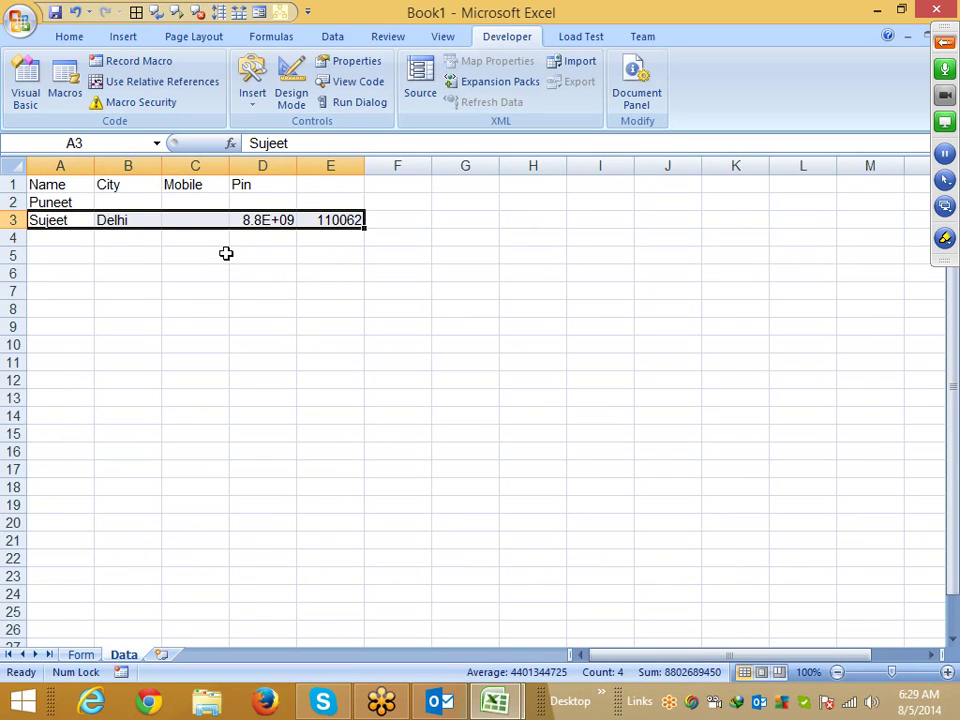
left_click(212, 220)
left_click(279, 238)
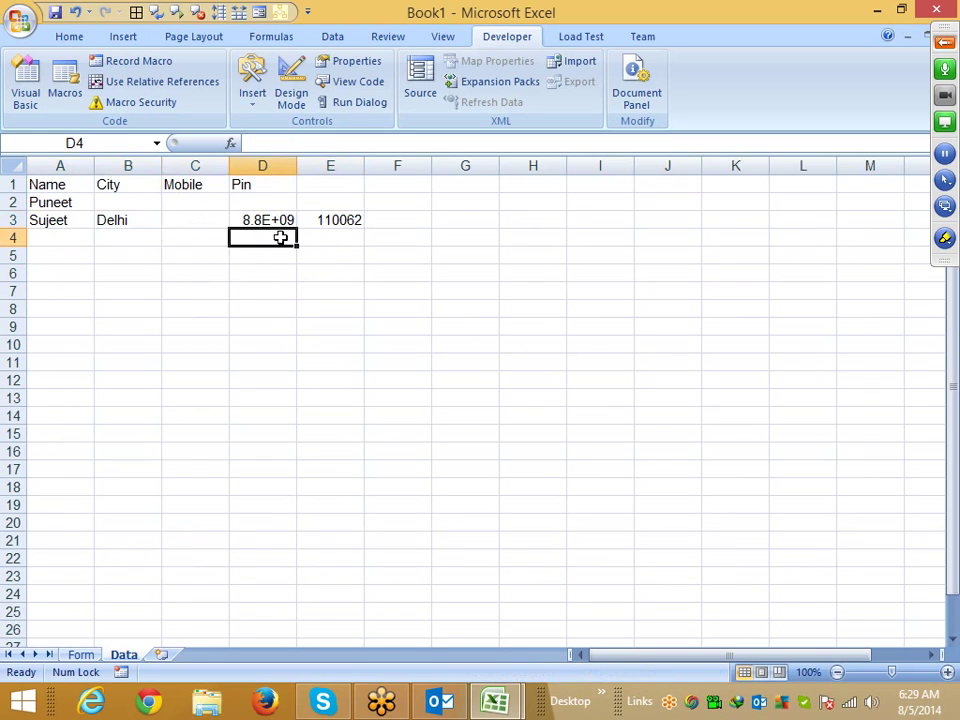
Correct the send macro's Mobile and Pin lines to Offset(0, 2) and Offset(0, 3).
key("alt+F11")
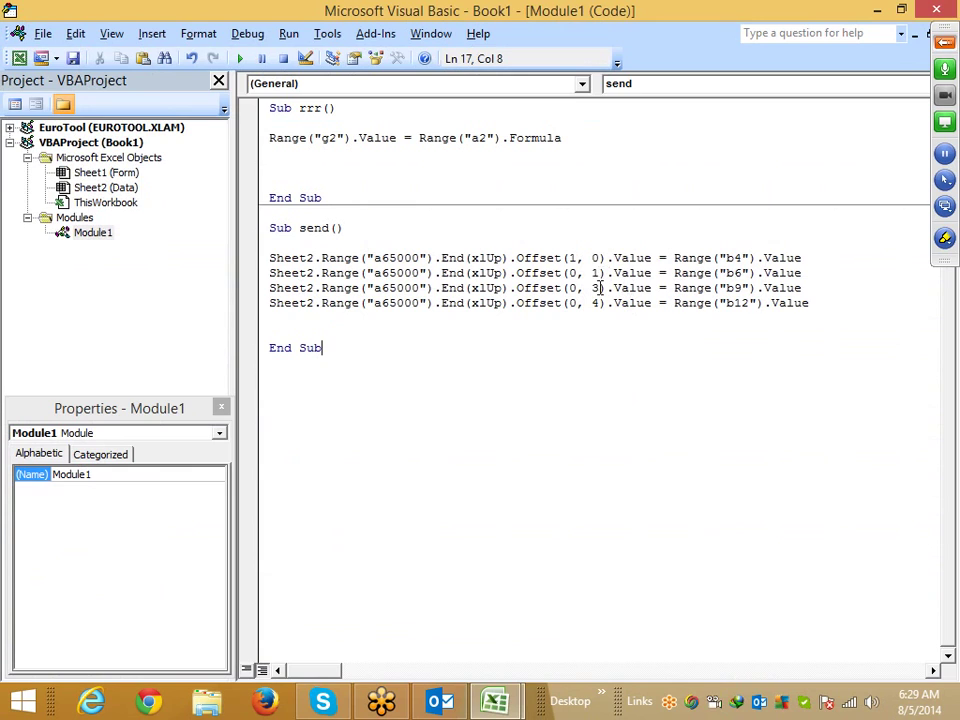
left_click(600, 288)
key("BackSpace")
type("2")
key("BackSpace")
type("3")
left_click(630, 328)
key("alt+F11")
Clear the old test rows A2:E3 on Data and rerun Save from the Form sheet.
left_click_drag(62, 203, 350, 221)
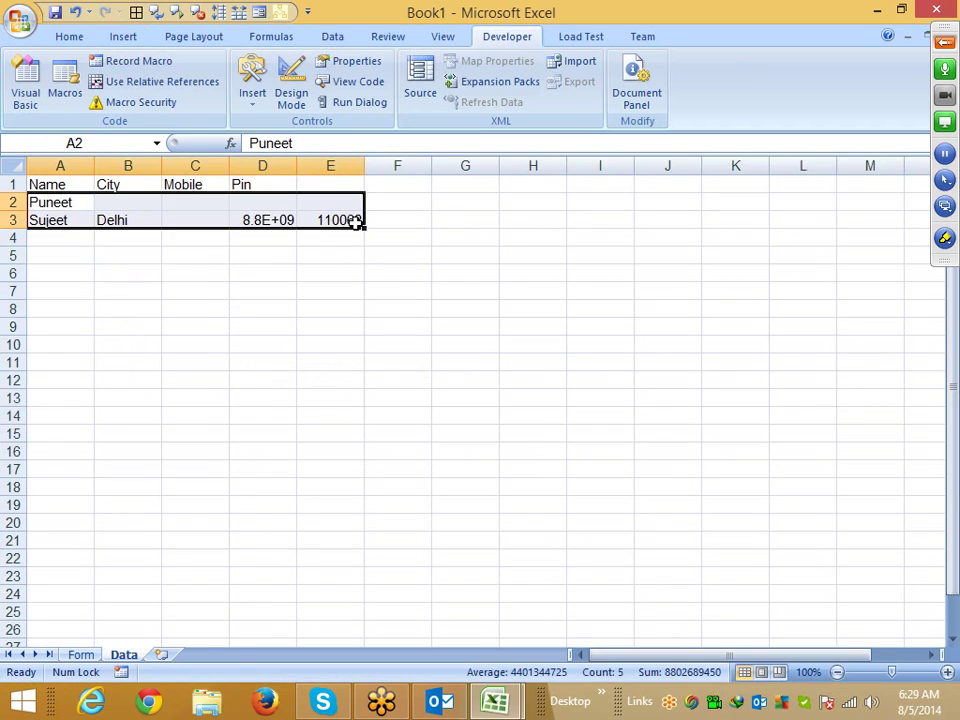
key("Delete")
left_click(84, 654)
left_click(129, 527)
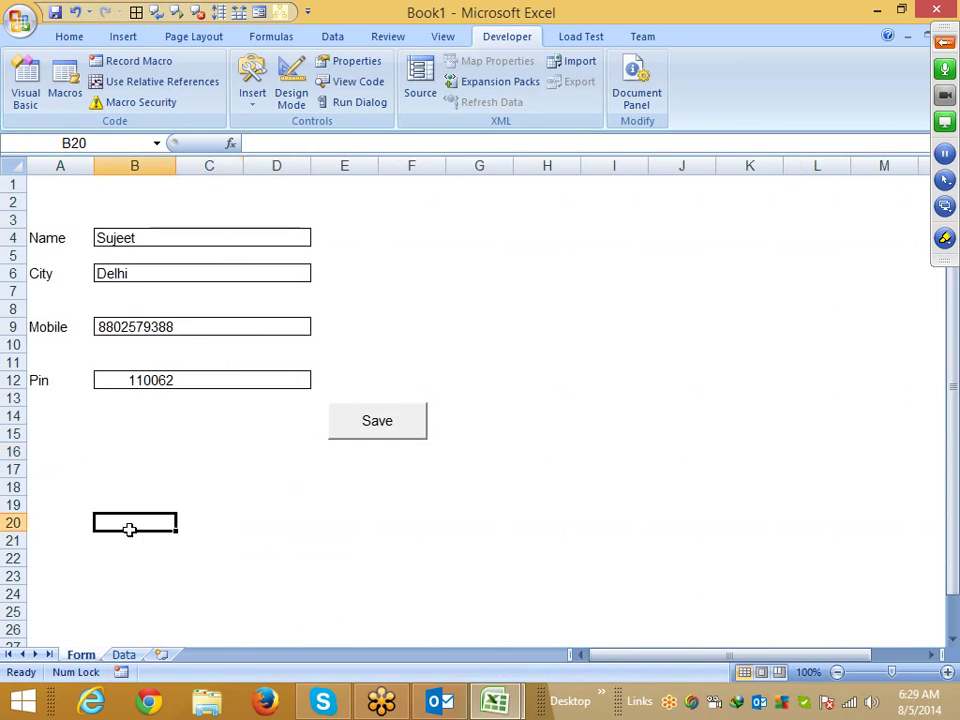
left_click(403, 438)
Autofit column C on the Data sheet to show the full mobile number.
left_click(124, 655)
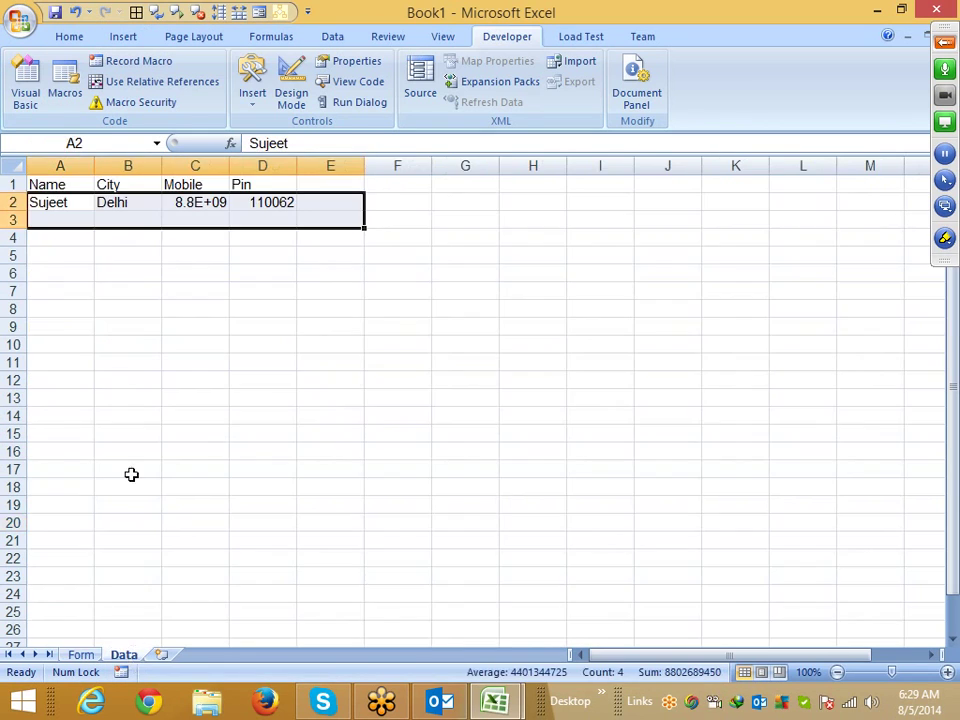
left_click(300, 272)
left_click(207, 202)
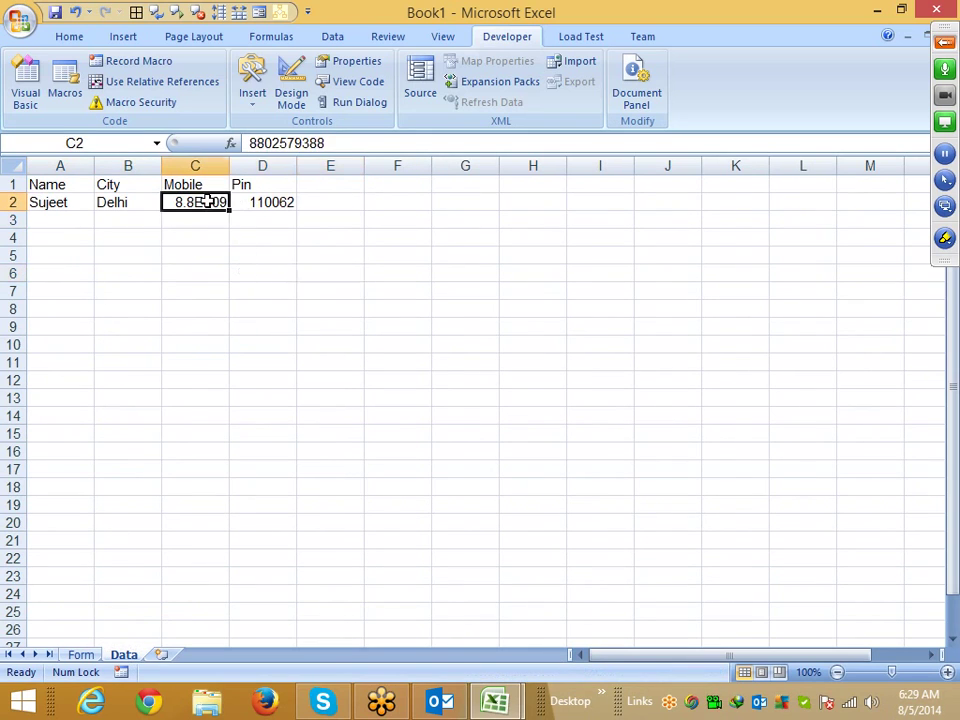
double_click(229, 165)
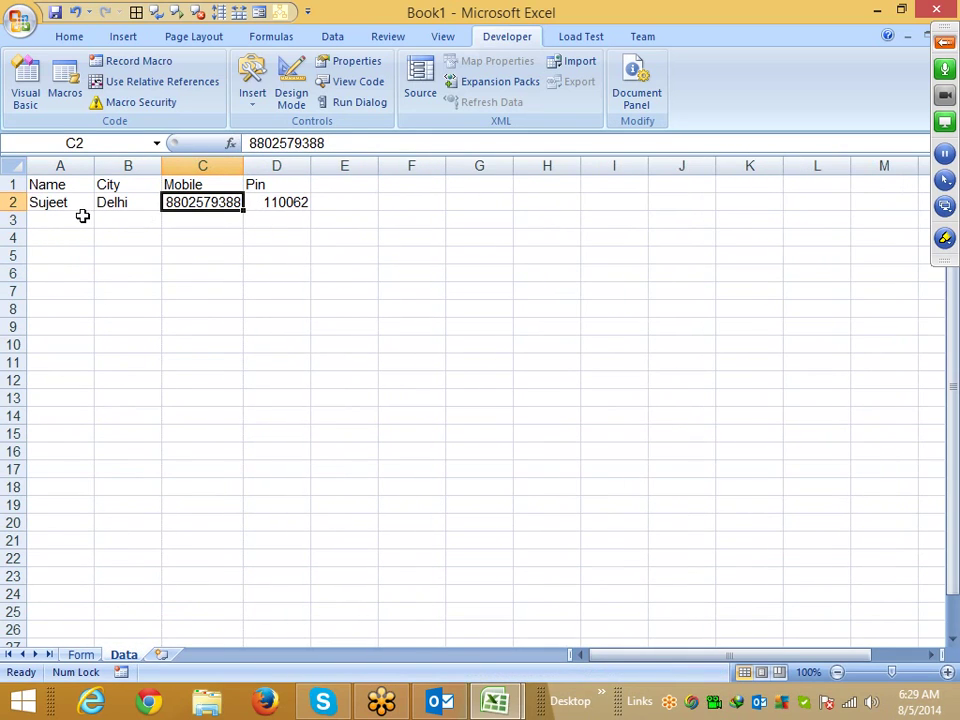
left_click(86, 642)
left_click(81, 655)
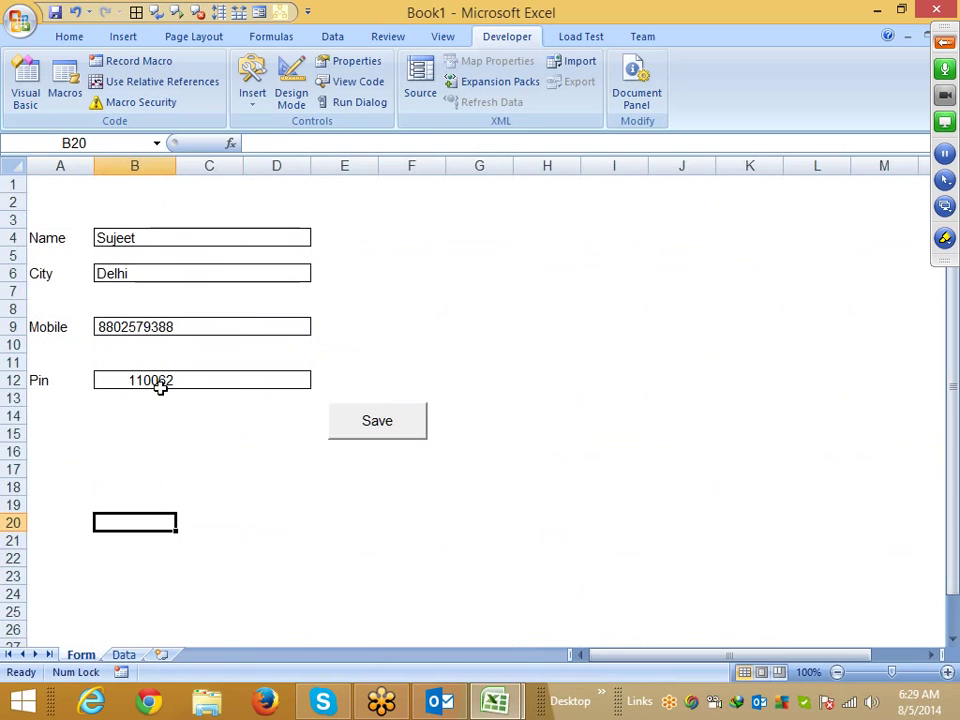
left_click(144, 416)
key("alt+F11")
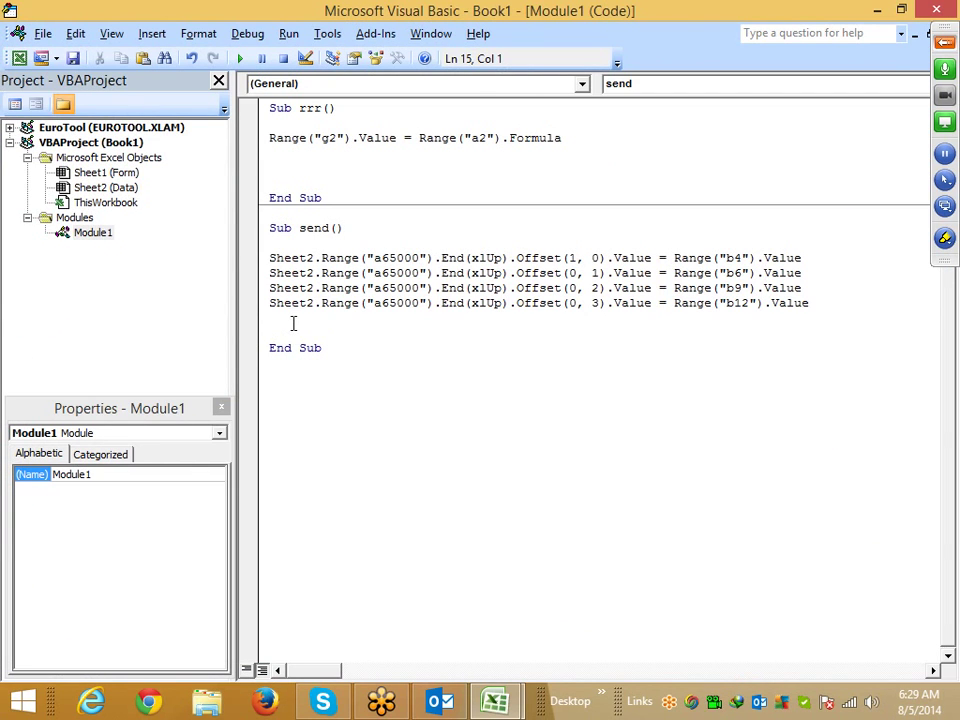
Add MsgBox "Your Data have been Saved" at the end of the send macro.
type("msgb")
type("ox (")
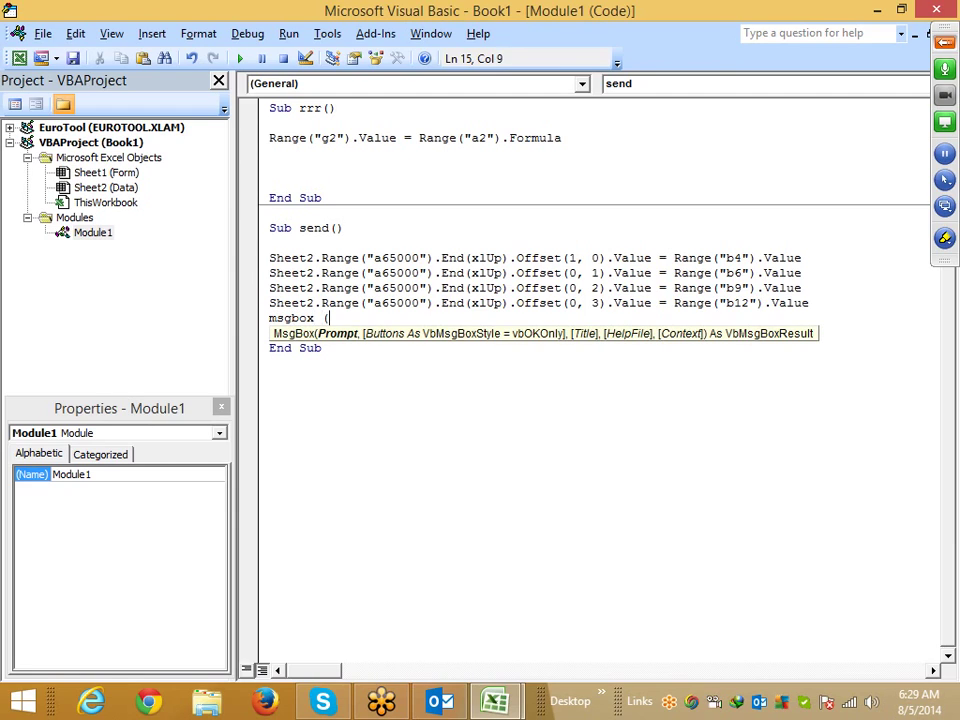
key("BackSpace")
key("BackSpace")
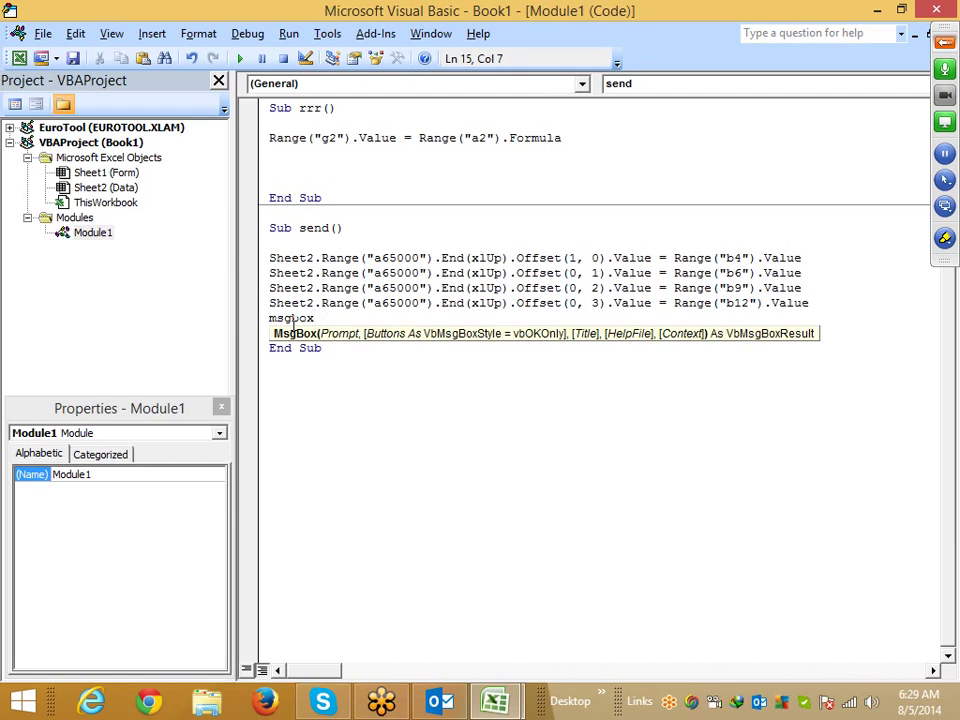
type("\"")
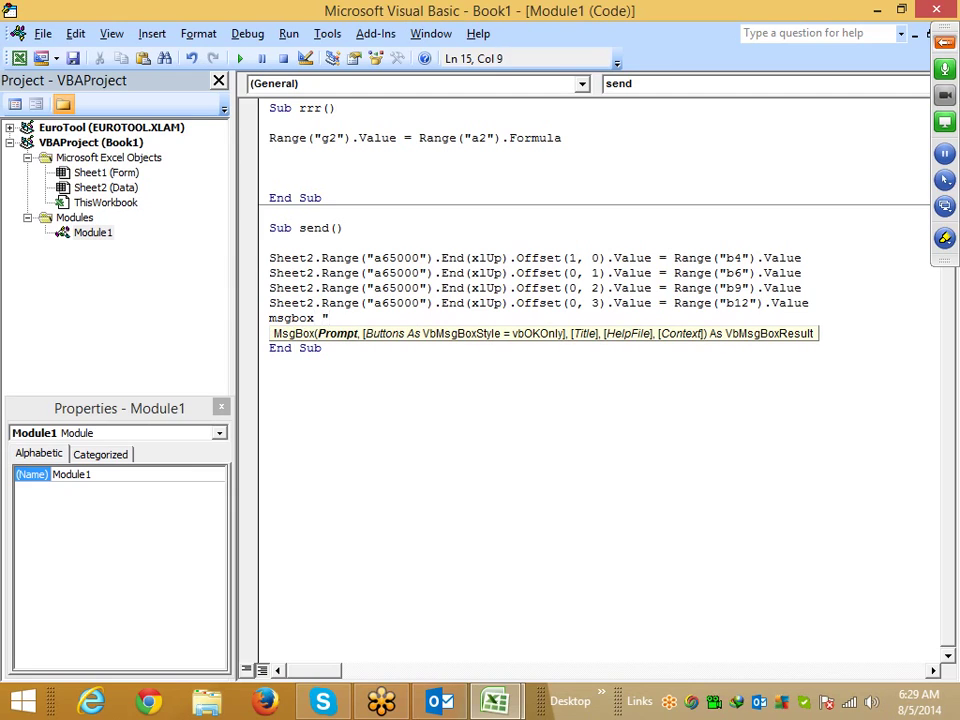
type("Your D")
type("ata")
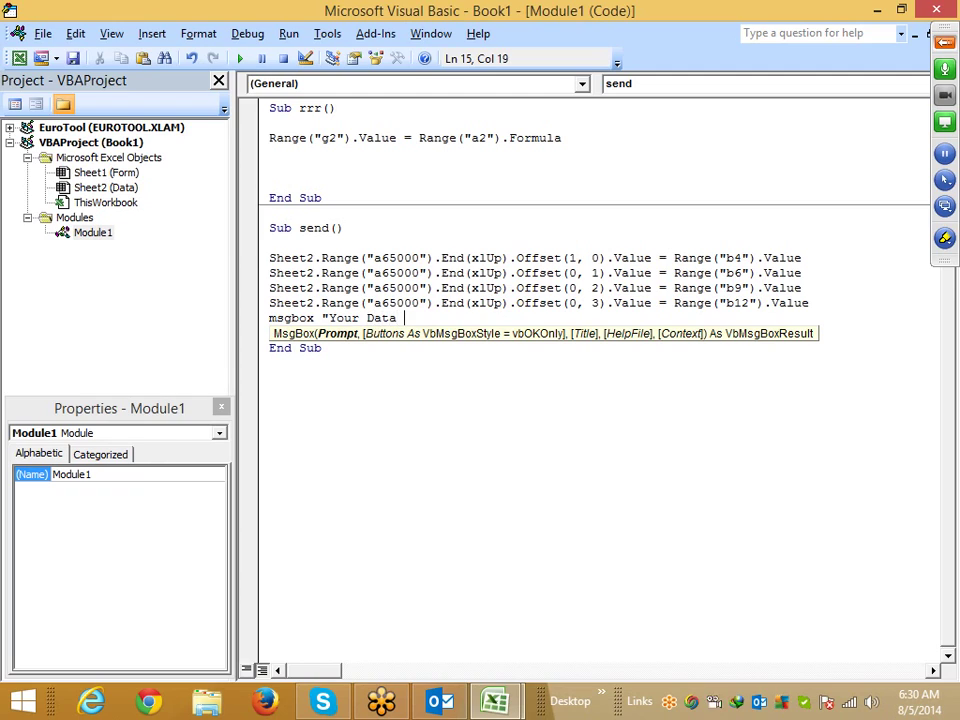
type("have been")
type("een")
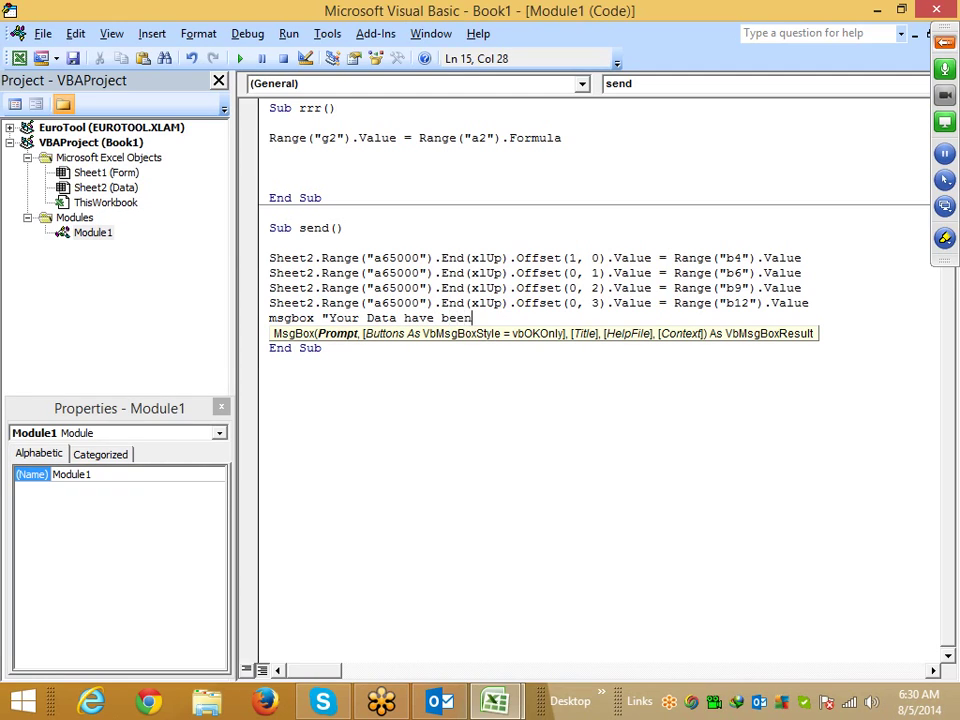
type("SA")
type("ved")
key("BackSpace")
type("aved")
left_click(420, 422)
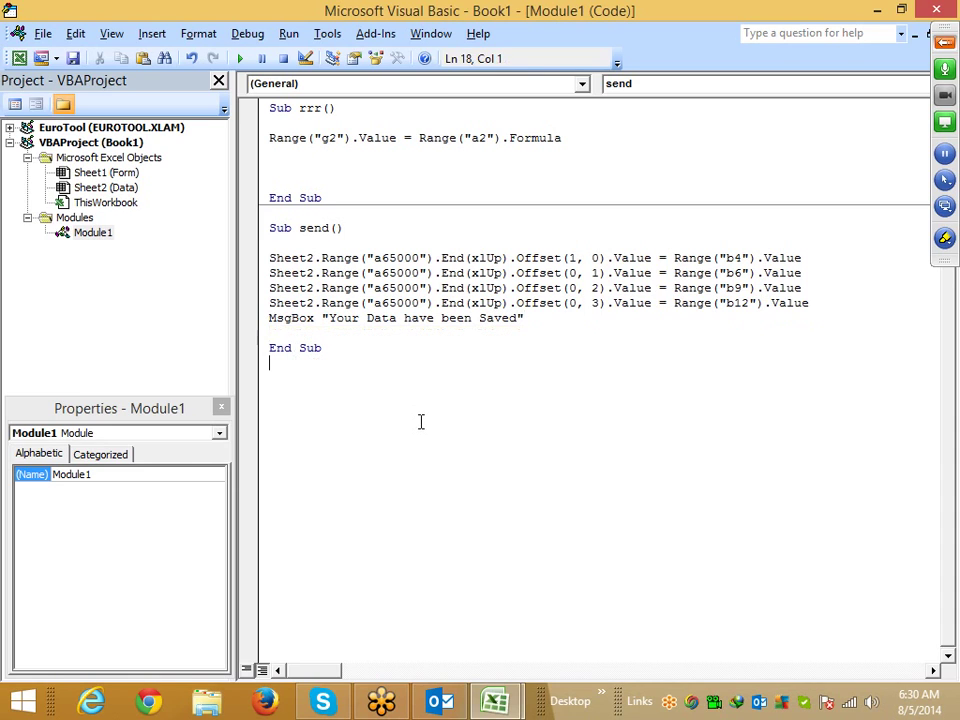
left_click(378, 318)
Test Save, dismiss the confirmation, and check the new row on the Data sheet.
key("alt+F11")
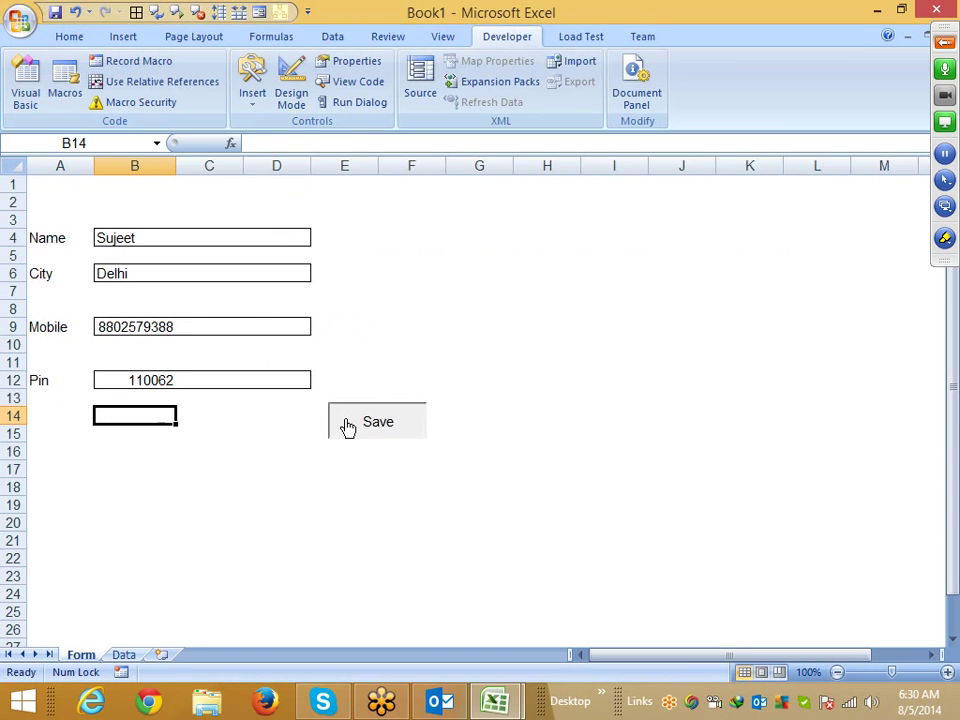
left_click(343, 426)
left_click(495, 418)
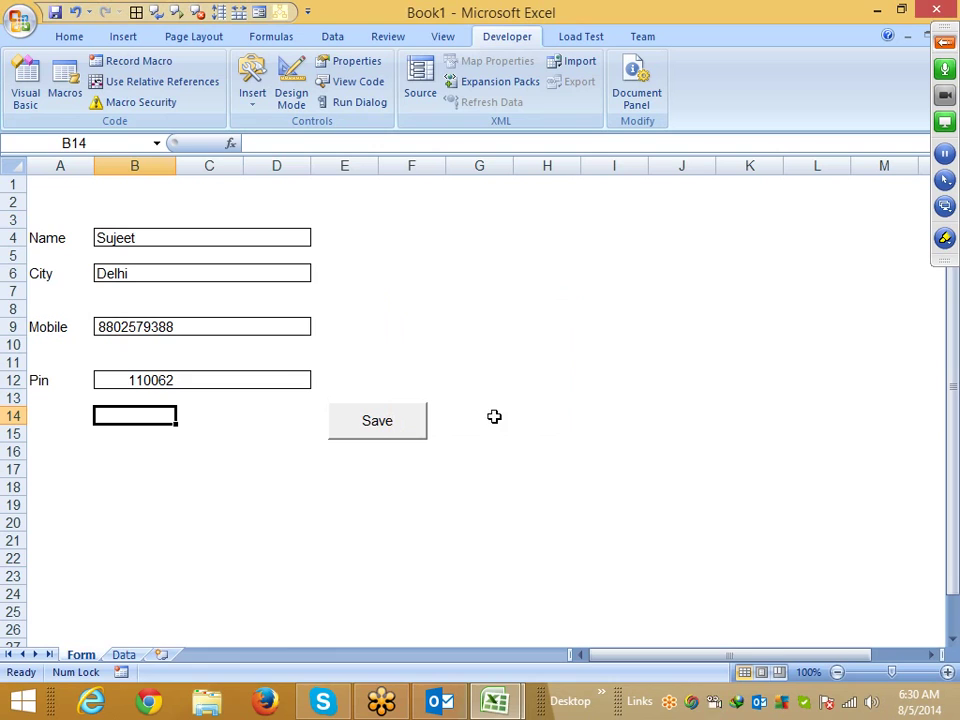
left_click(126, 655)
left_click_drag(80, 221, 317, 214)
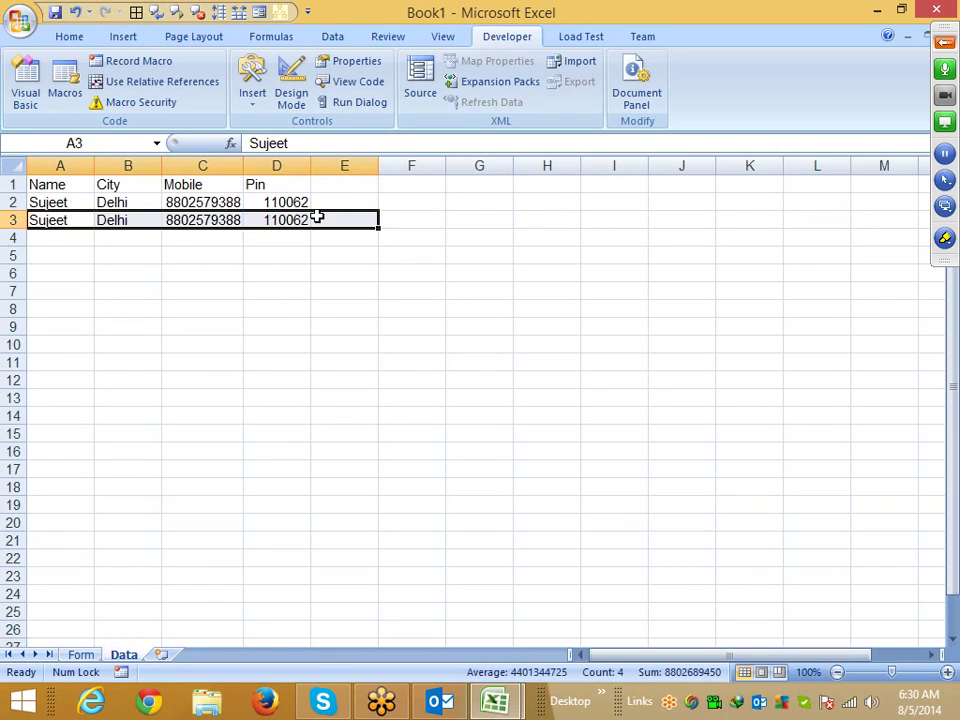
left_click(82, 656)
left_click(120, 518)
left_click(150, 366)
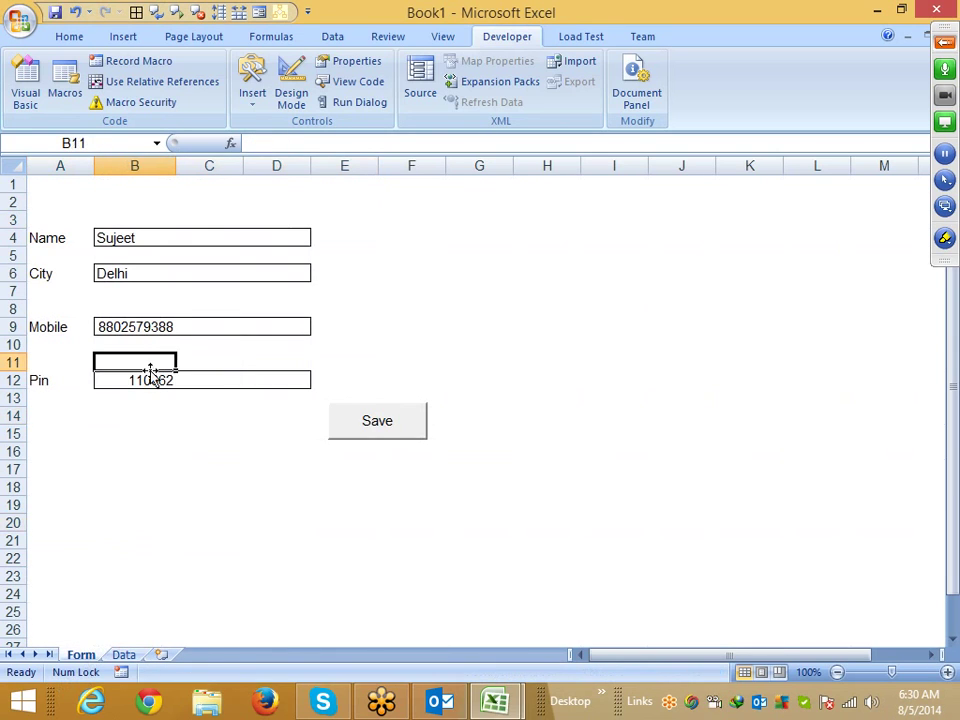
left_click(131, 321)
key("alt+F11")
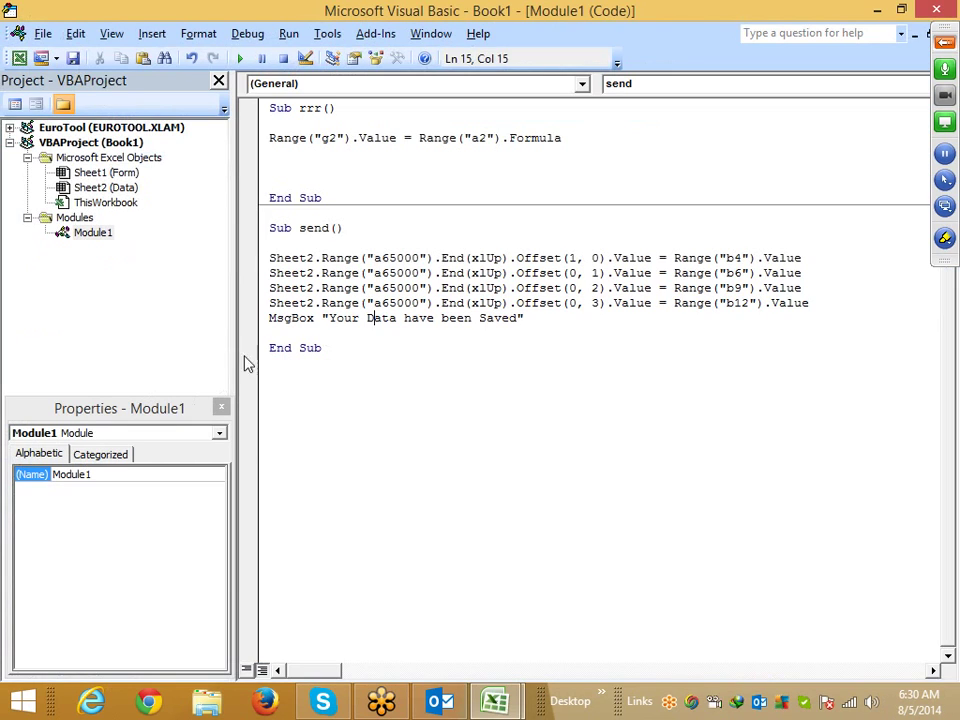
Add Range("b4,b6,b9,b12").ClearComments below the MsgBox line.
left_click(279, 332)
key("Return")
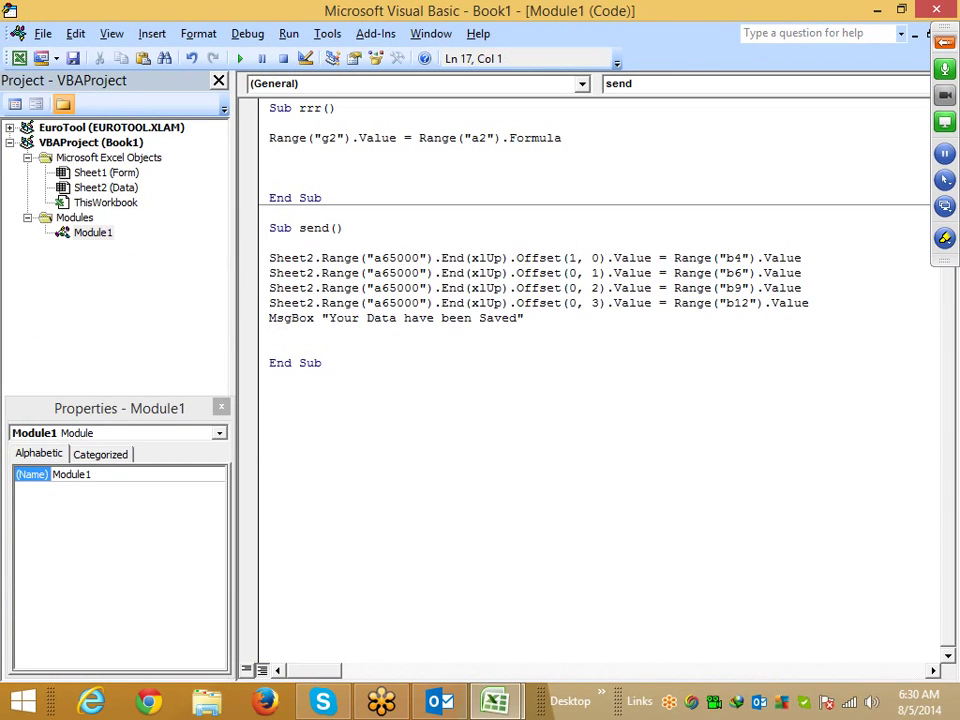
type("range")
type("(\"b")
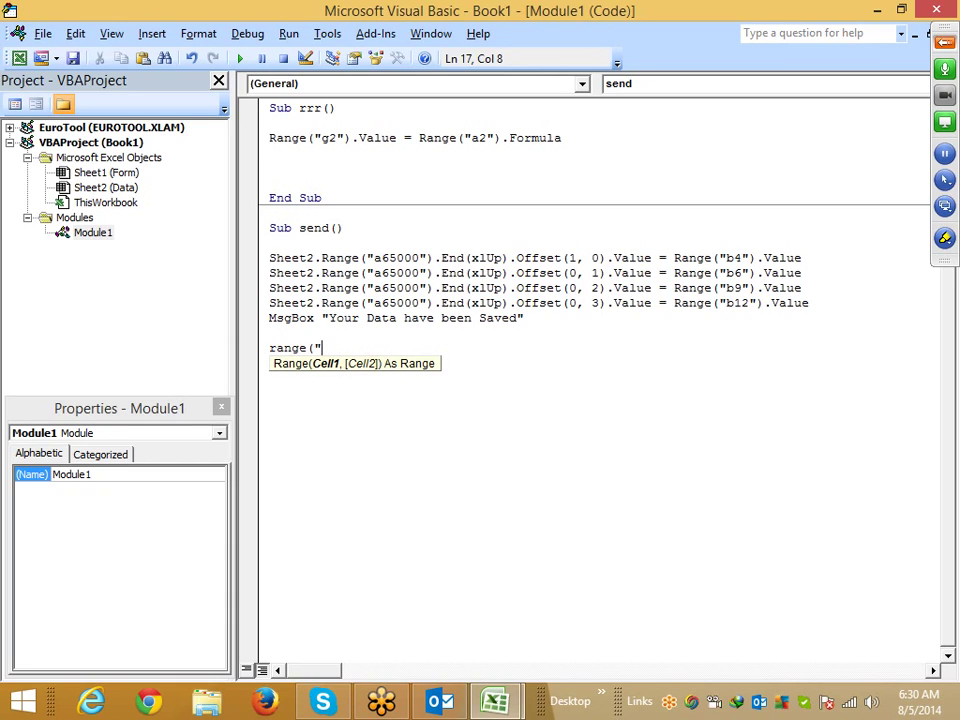
type("r")
key("BackSpace")
type("4,")
type("b6,")
type("b9,")
type("b1")
type("2\"")
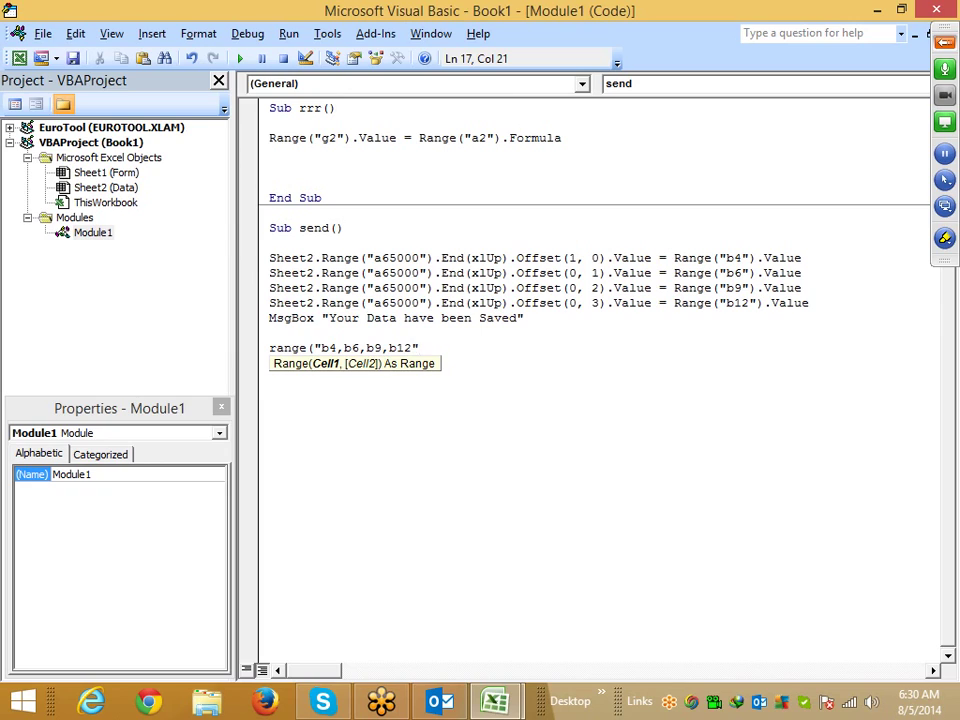
type(").c")
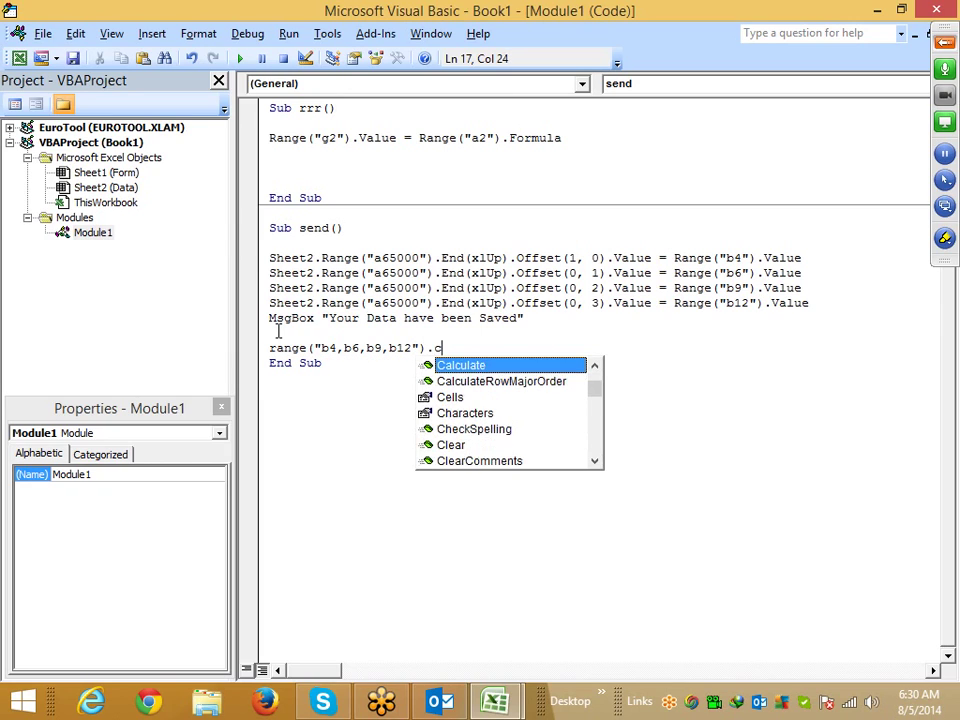
type("l")
key("Down")
key("Tab")
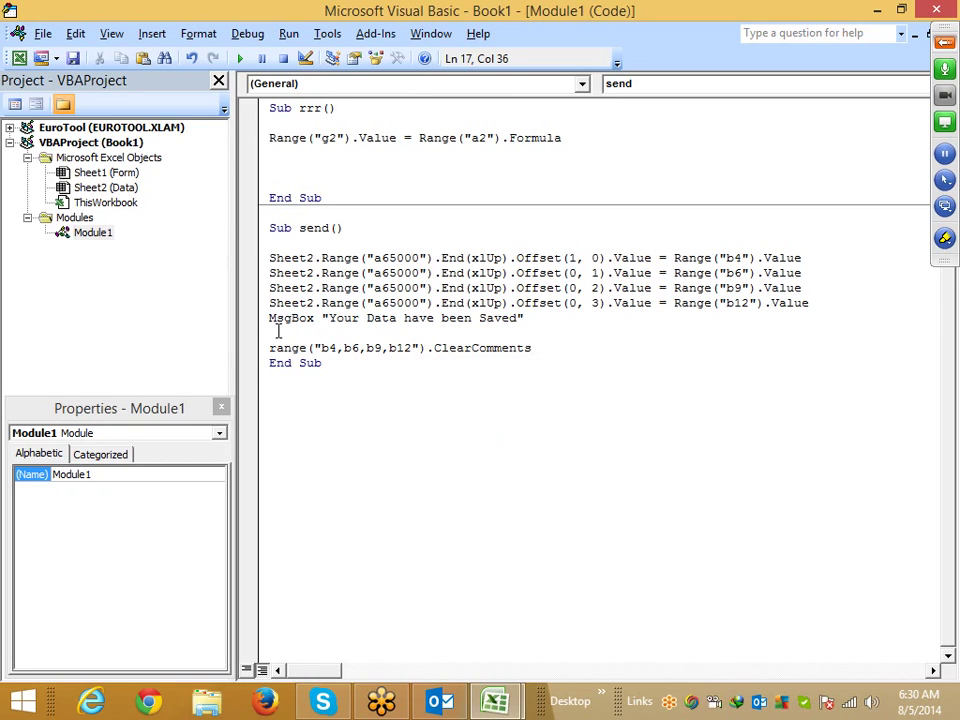
key("Return")
key("Return")
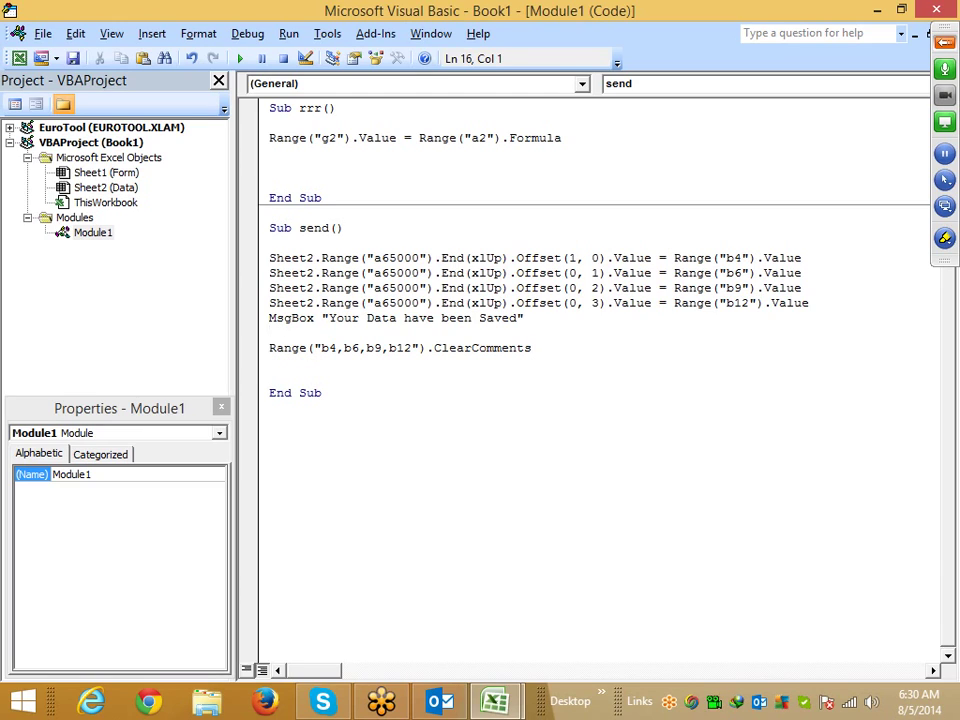
Delete the leftover blank line in the send macro.
key("Delete")
key("Down")
key("Down")
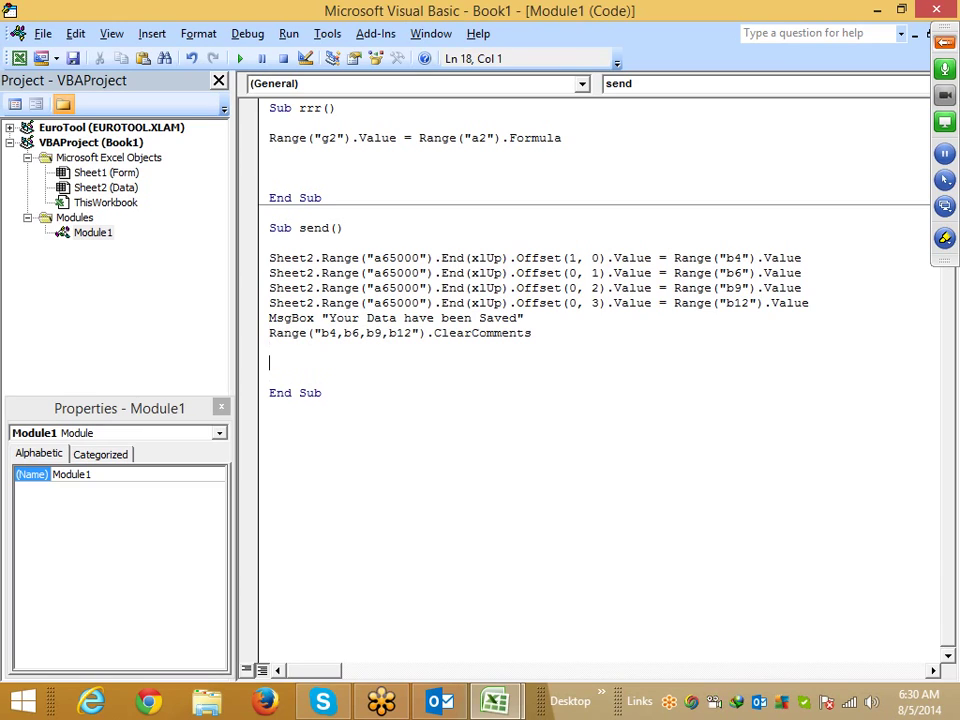
key("alt+Tab")
Run Save again and dismiss the 'Your Data have been Saved' message.
left_click(360, 420)
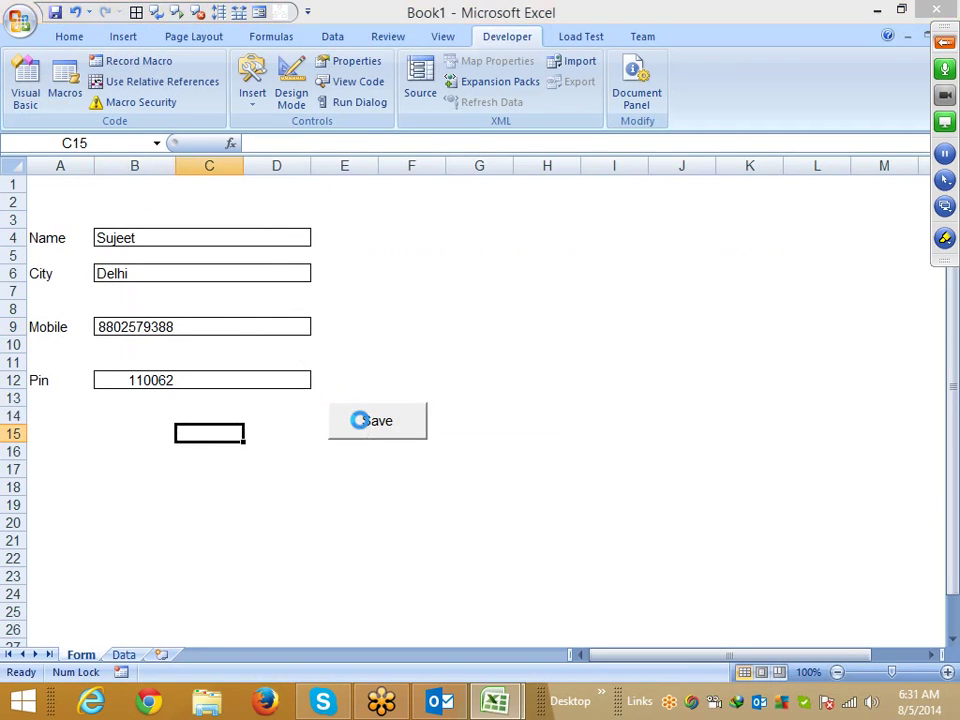
left_click(515, 407)
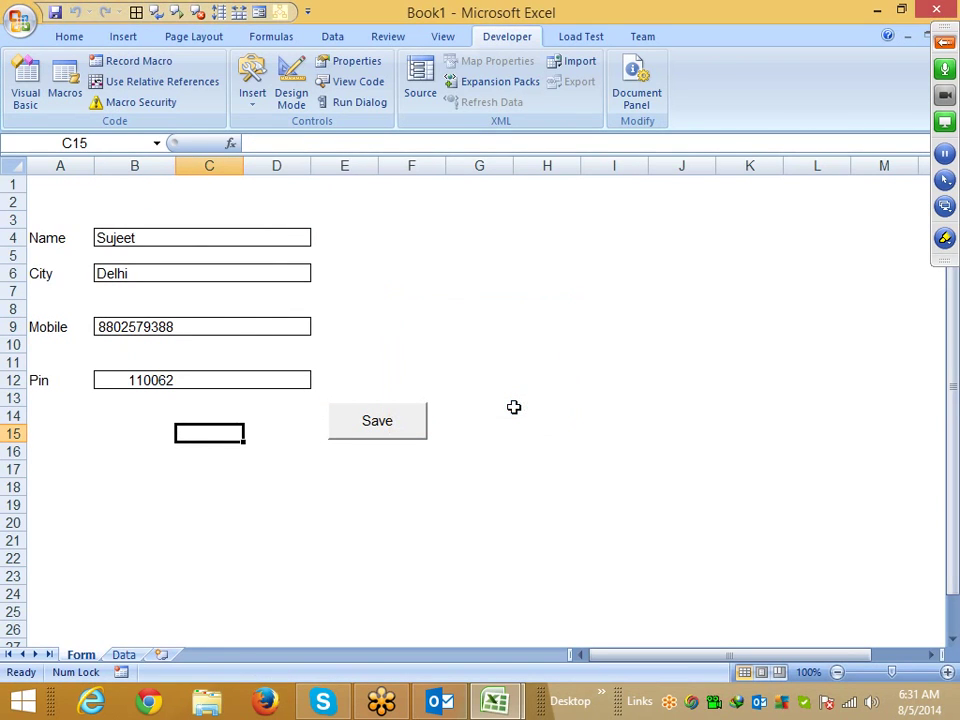
key("alt+F11")
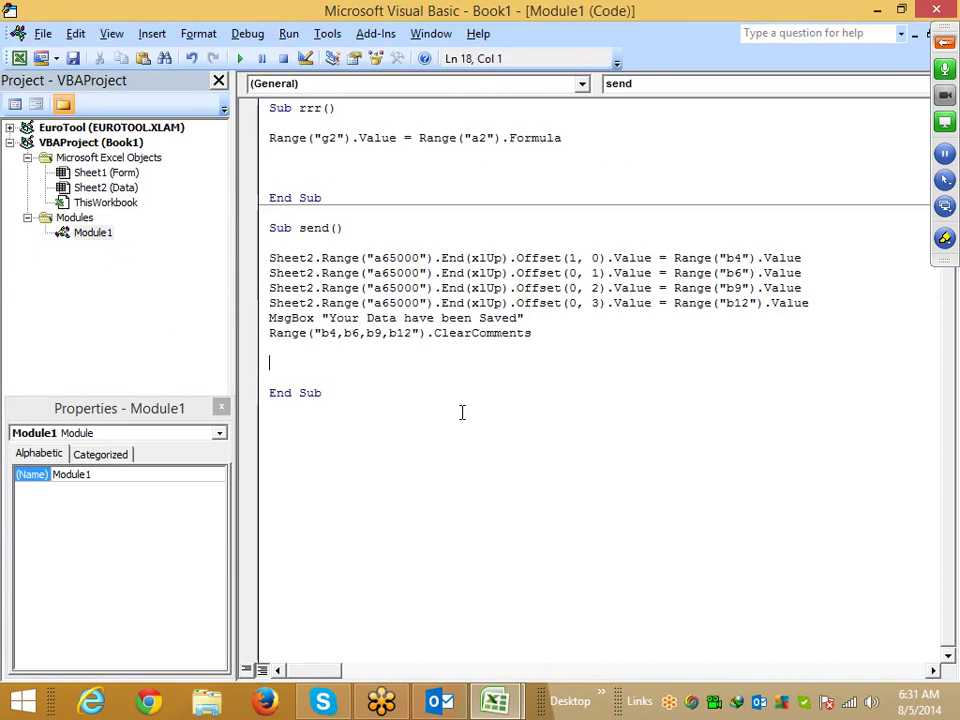
Replace ClearComments with ClearContents in the send macro and rerun Save.
left_click(536, 347)
left_click(551, 336)
key("BackSpace")
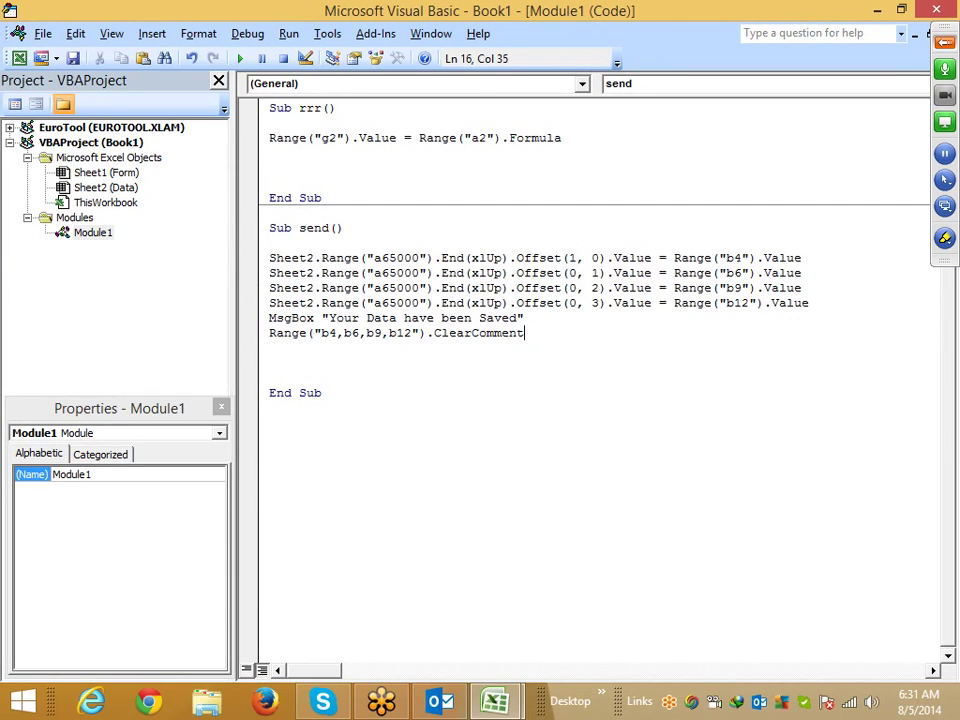
key("BackSpace")
key("BackSpace")
key("BackSpace")
key("BackSpace")
key("BackSpace")
key("BackSpace")
key("BackSpace")
key("BackSpace")
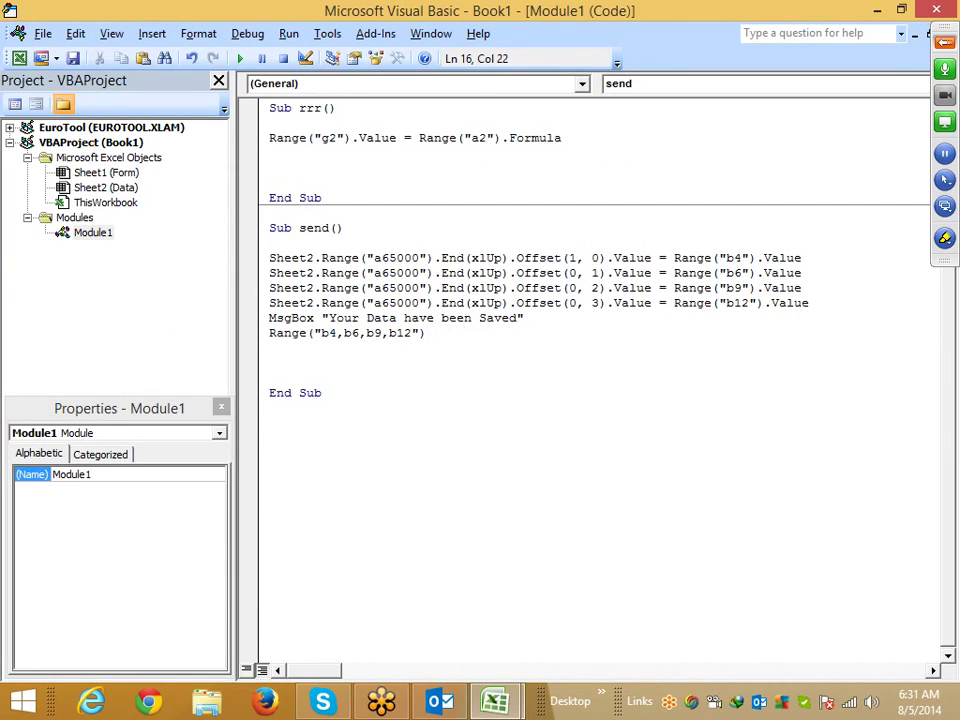
type(".cl")
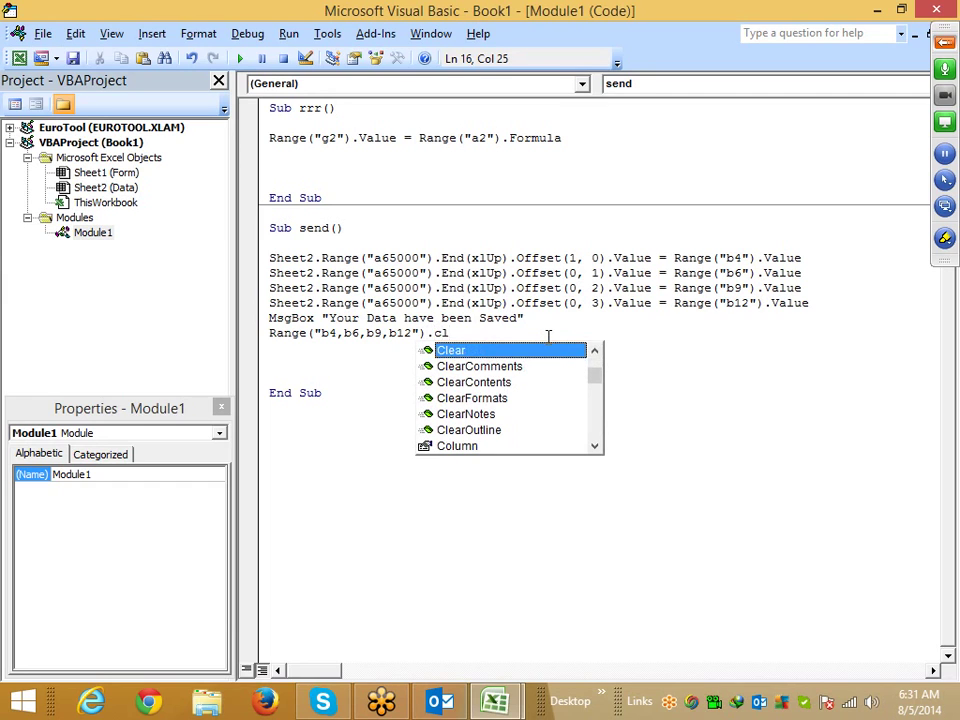
key("Down")
key("Down")
key("Tab")
left_click(533, 356)
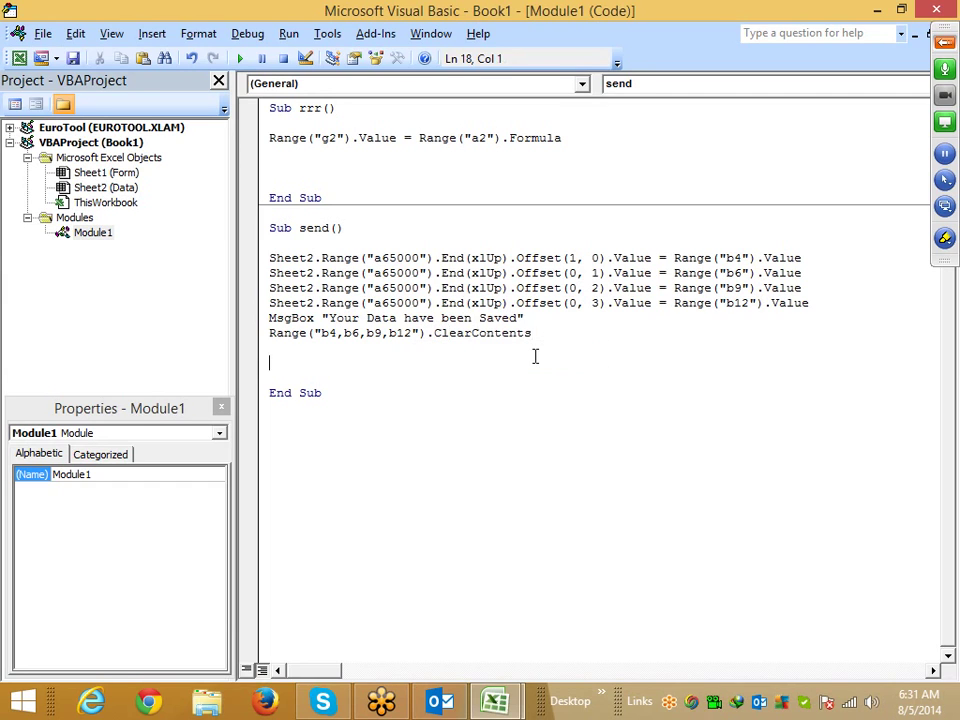
key("alt+F11")
left_click(343, 431)
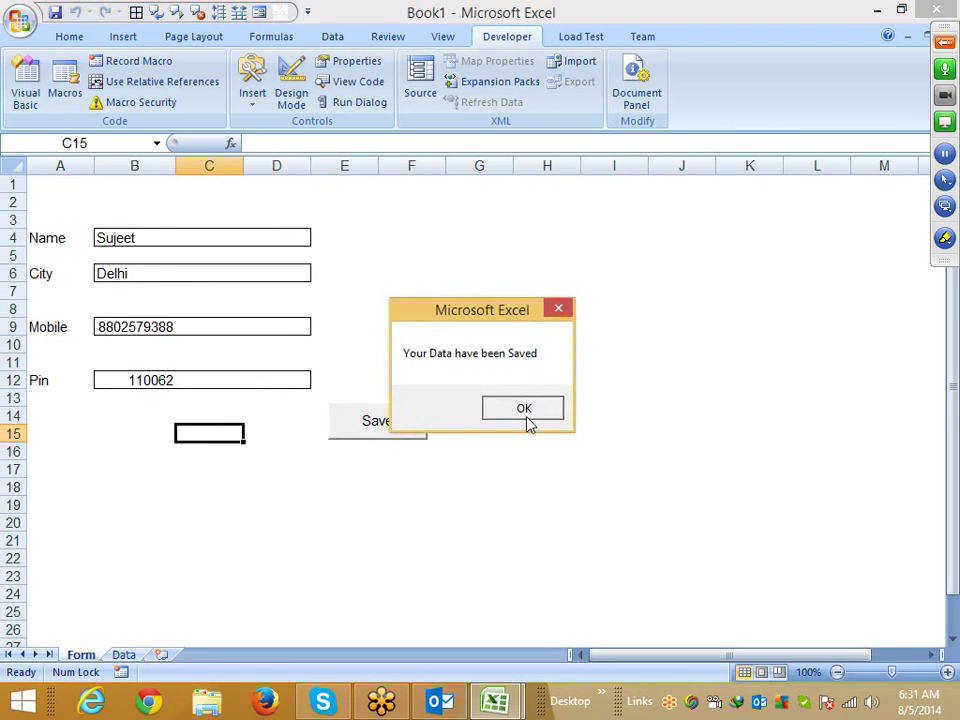
Dismiss the confirmation and delete the test rows A2:E5 on the Data sheet.
left_click(524, 410)
left_click(124, 654)
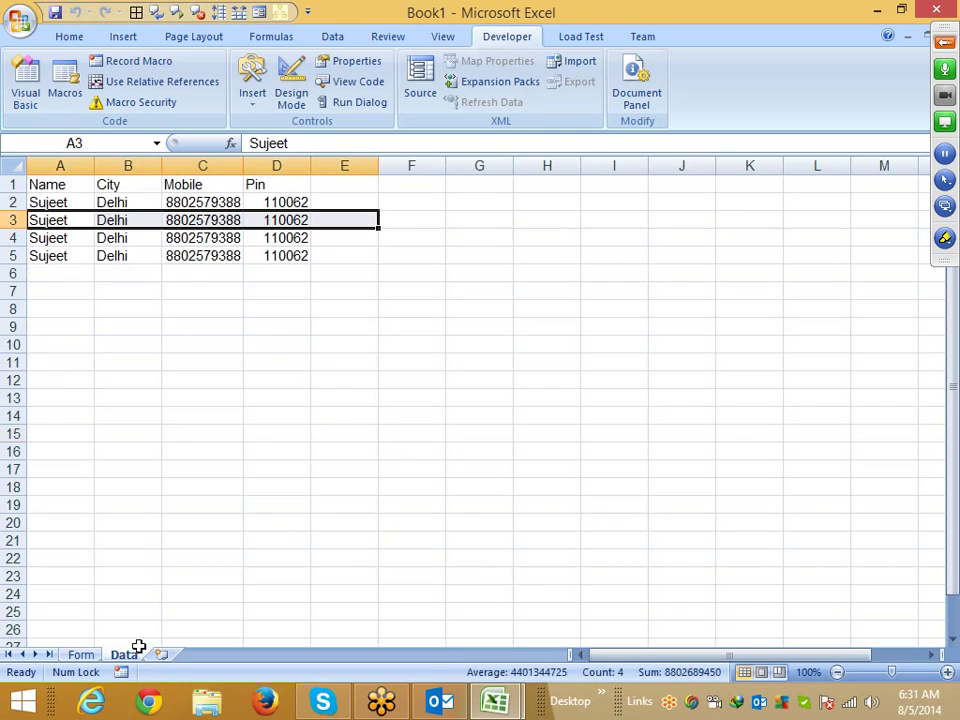
mouse_move(64, 204)
left_mouse_down()
mouse_move(318, 256)
mouse_move(287, 254)
left_mouse_up()
key("Delete")
key("ctrl+Home")
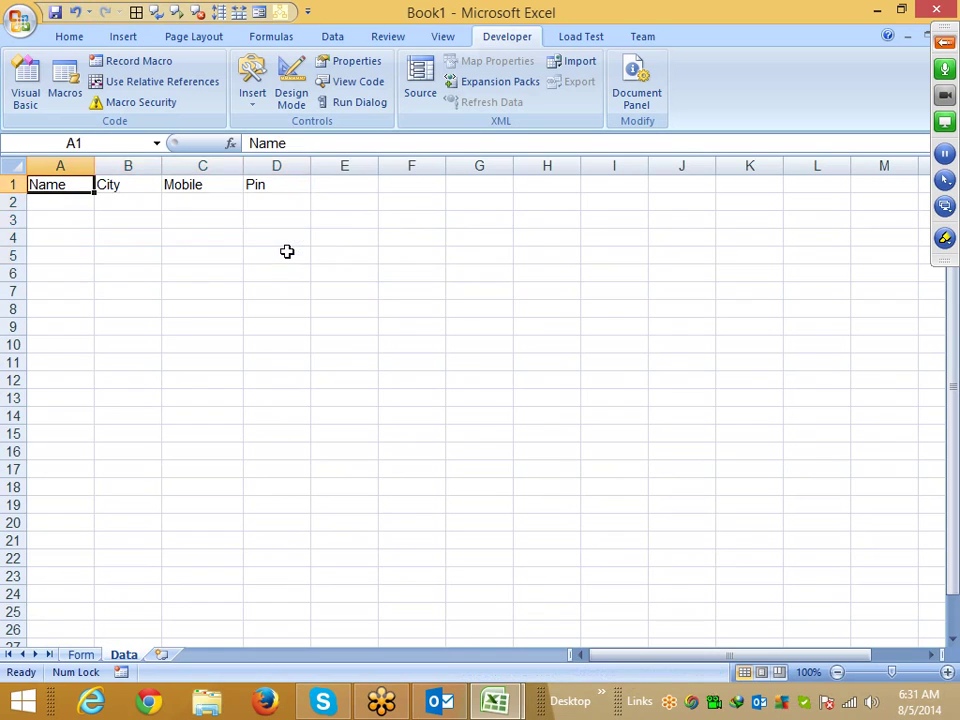
left_click(81, 654)
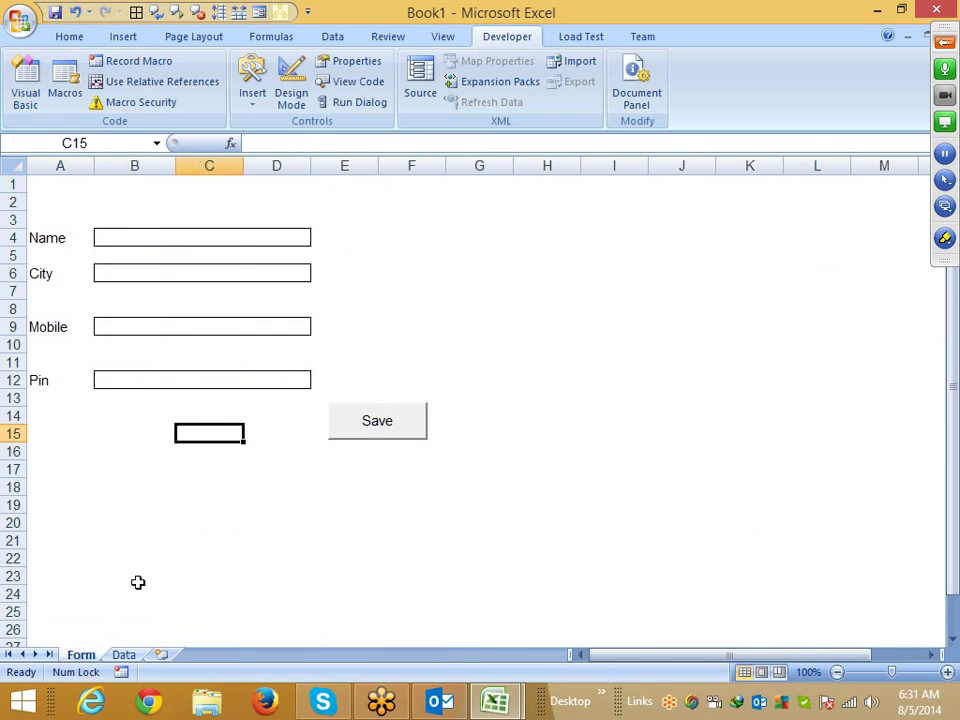
Select the input cells B4, B6, B9 and B12 together.
left_click(145, 540)
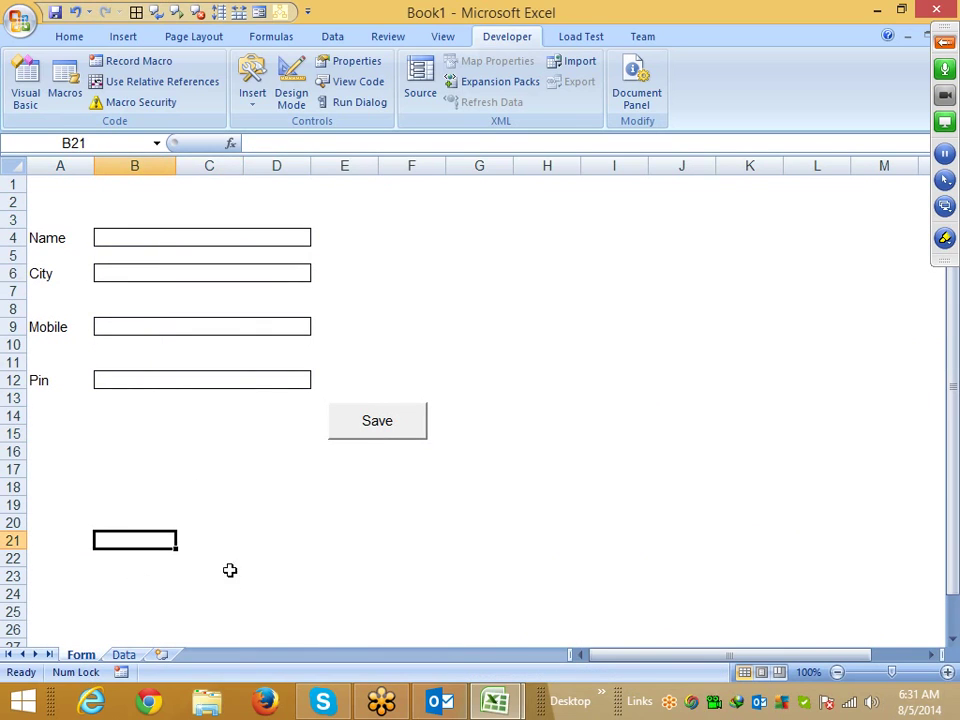
left_click(130, 237)
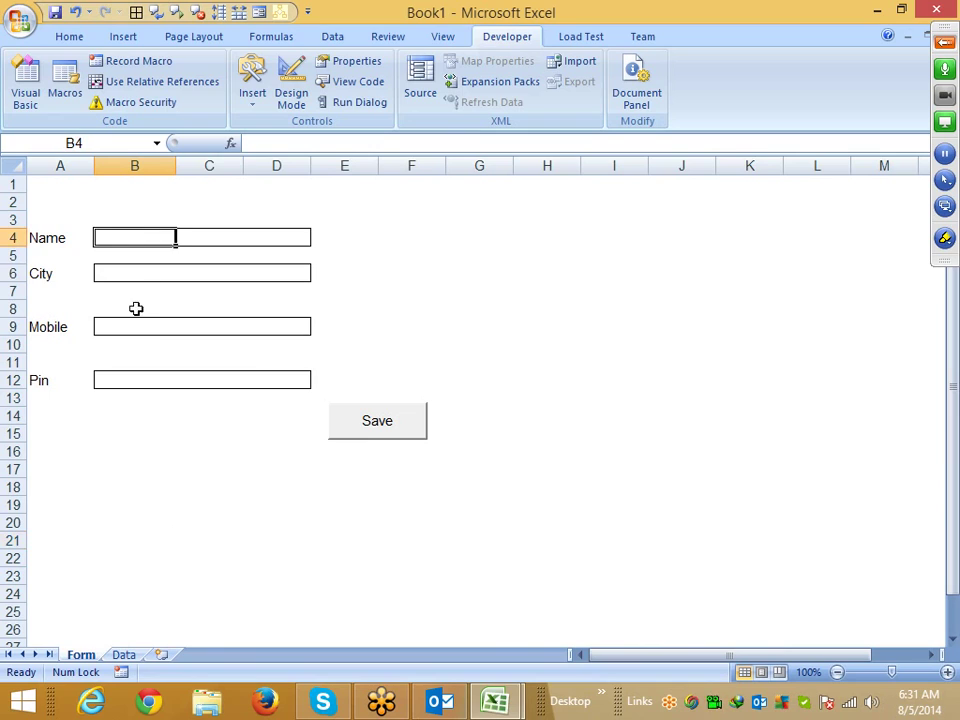
left_click(119, 378)
left_click(119, 313)
left_click(127, 326)
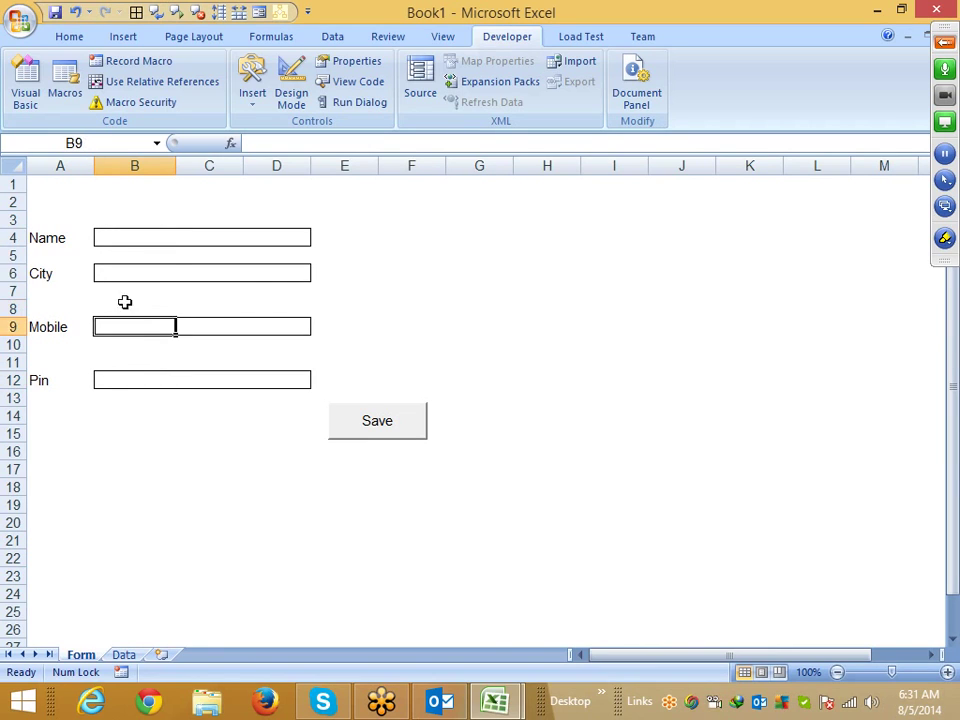
left_click(118, 274)
left_click(131, 234)
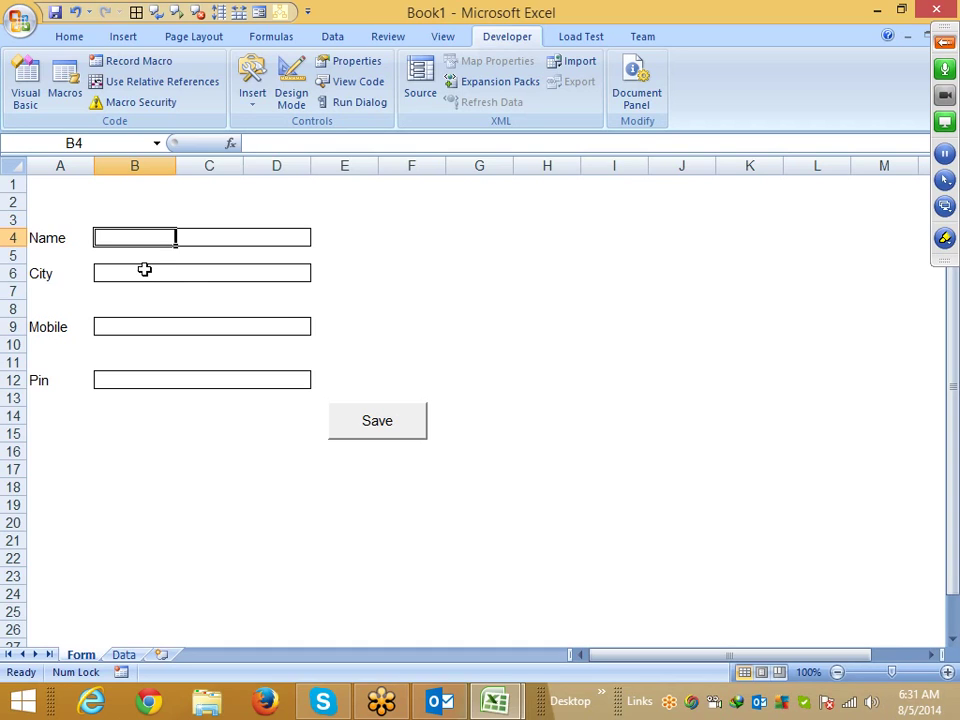
left_click(113, 274)
left_click(107, 327)
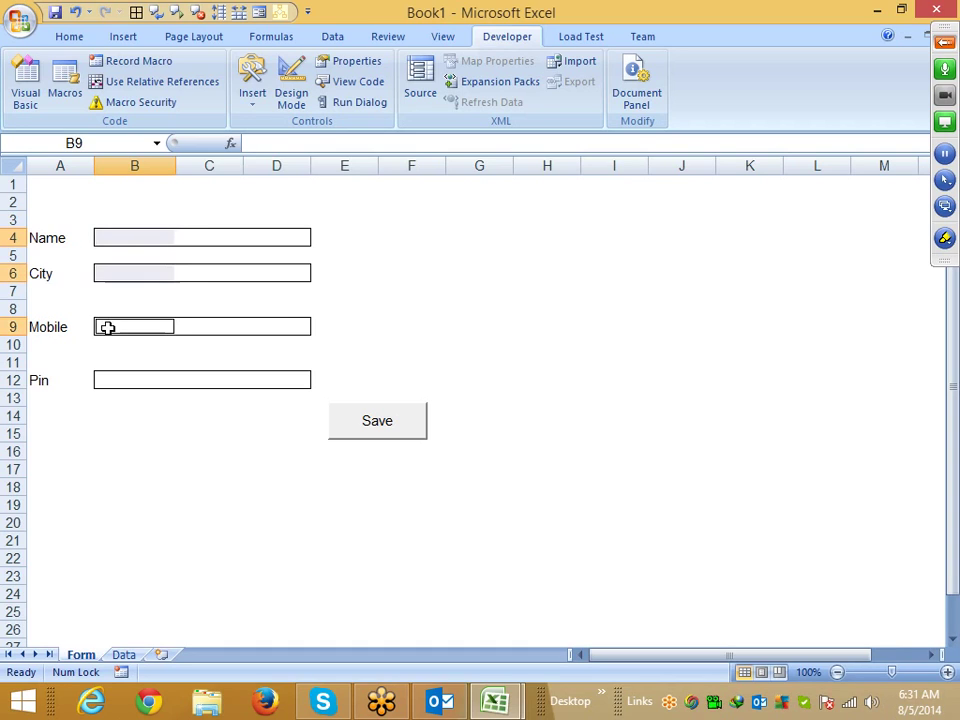
left_click(103, 381)
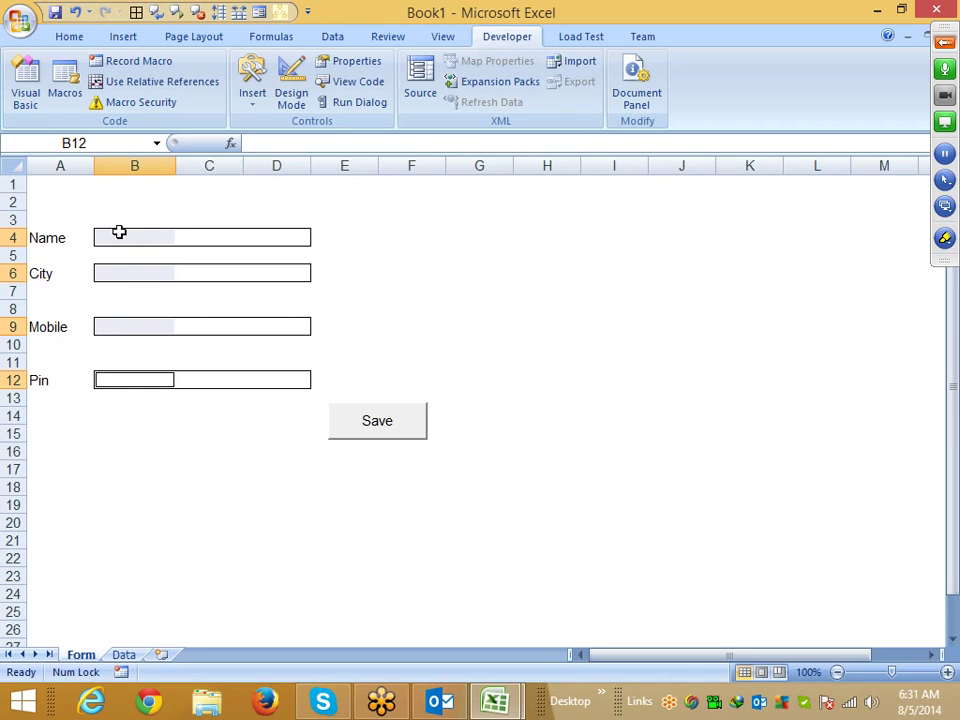
Turn off Locked for the selected cells in Format Cells' Protection settings.
right_click(122, 327)
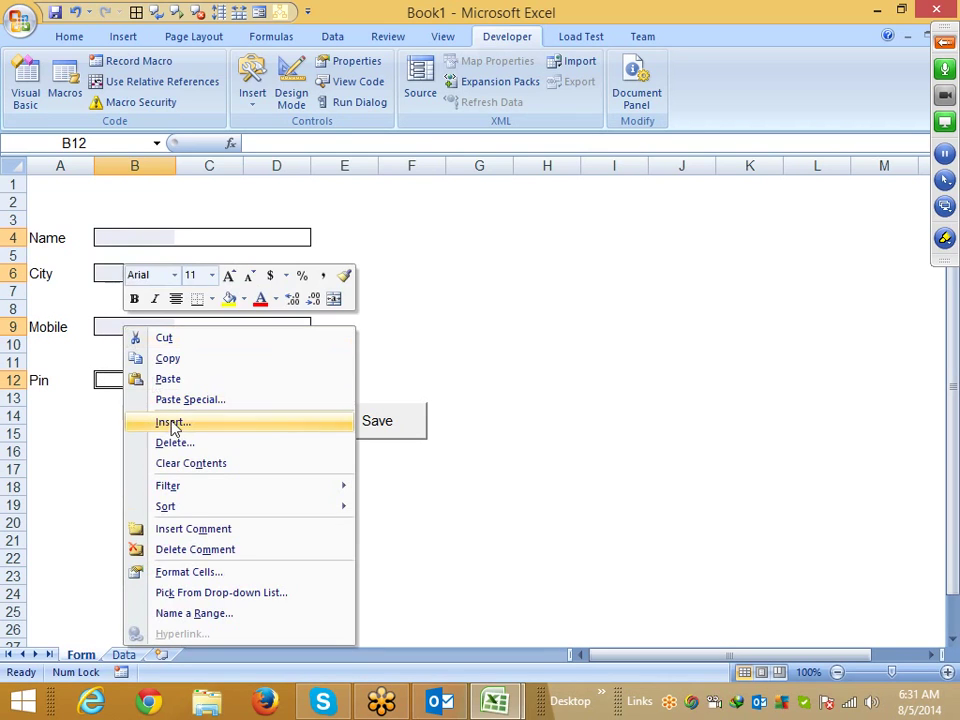
key("Escape")
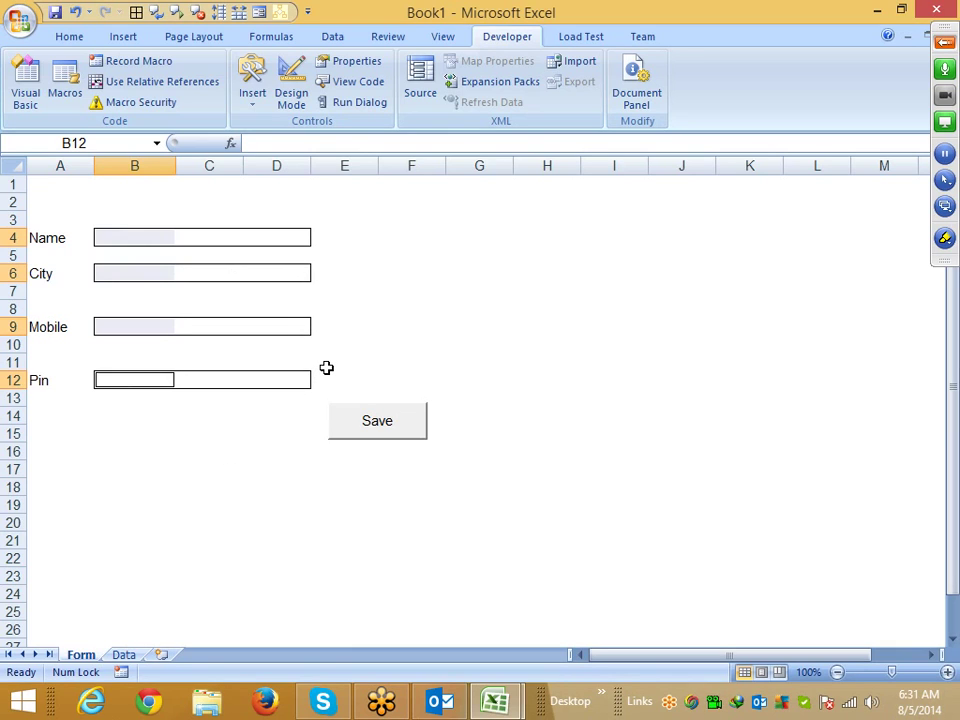
key("ctrl+1")
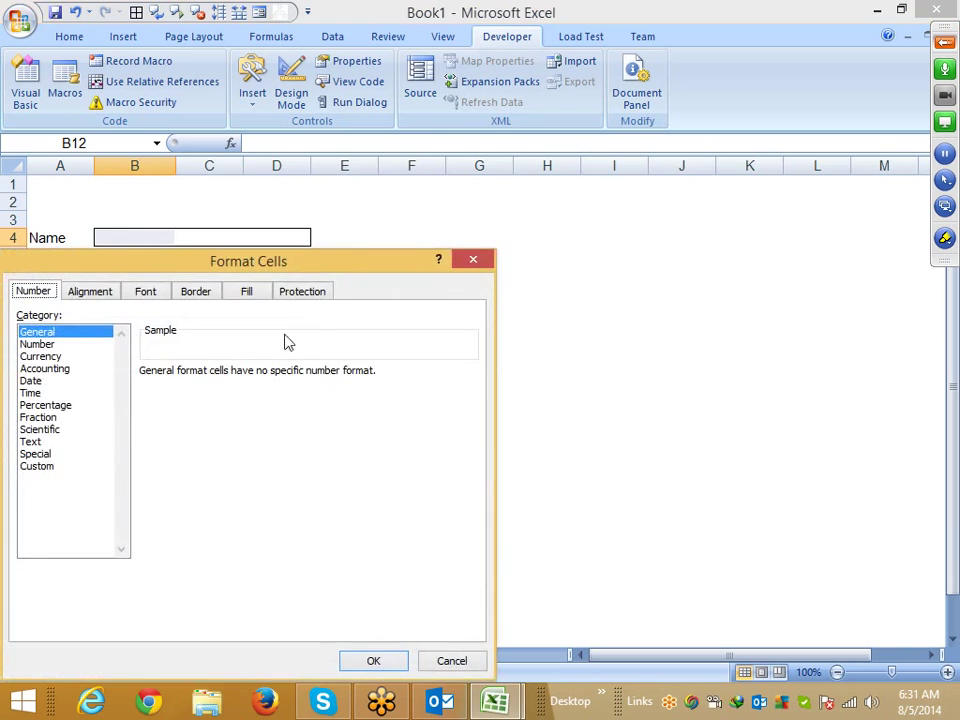
left_click_drag(257, 261, 353, 234)
left_click(398, 265)
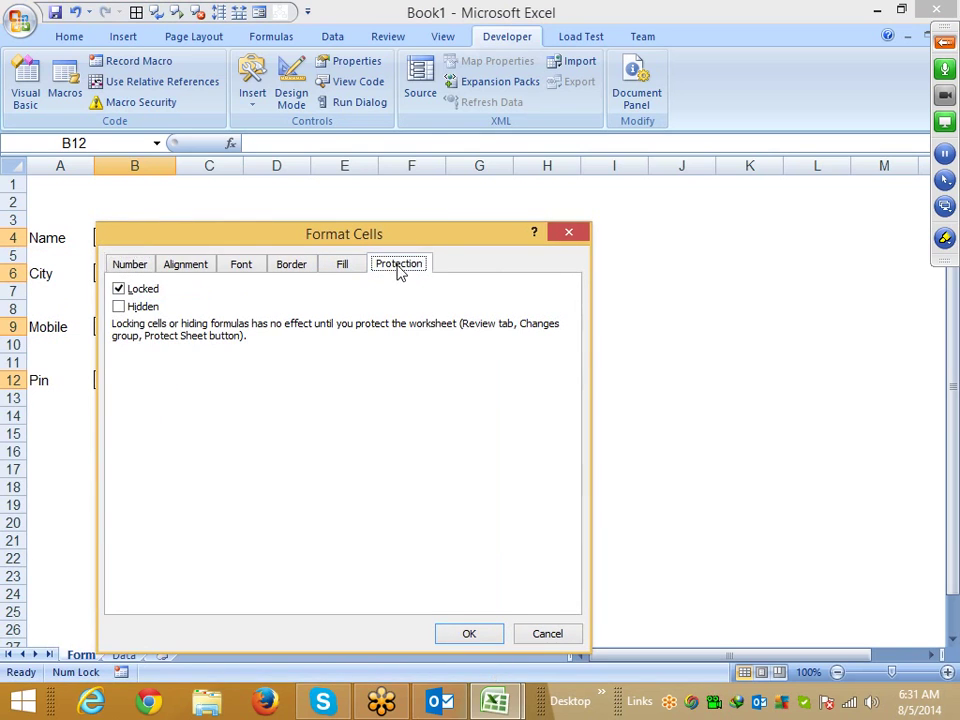
left_click(118, 288)
left_click(474, 634)
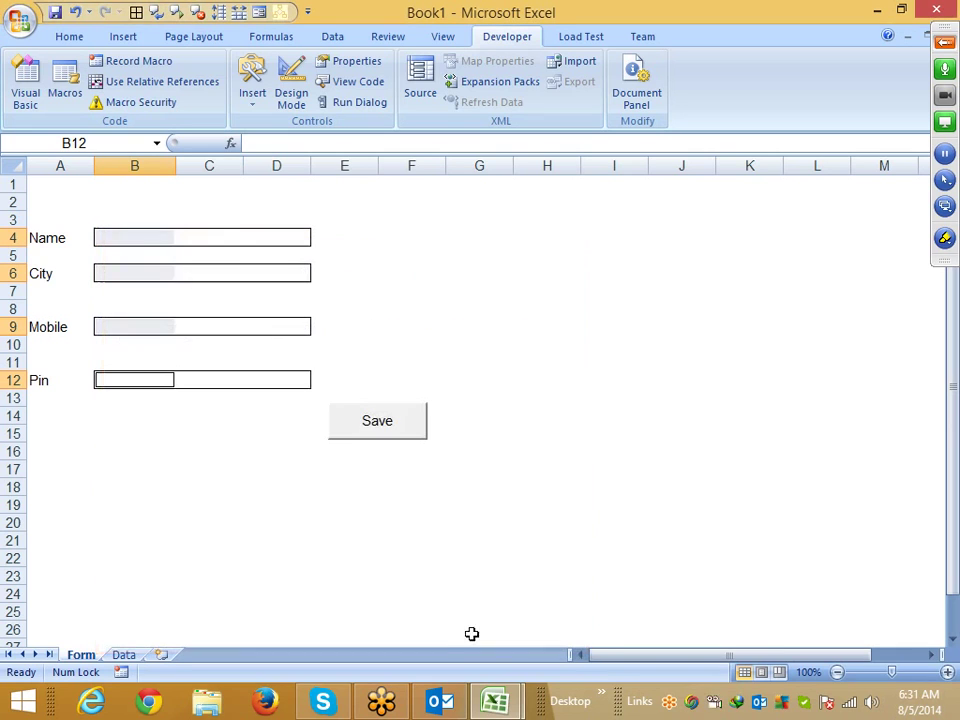
Protect the Form sheet with Select locked cells off and Edit objects on.
right_click(80, 654)
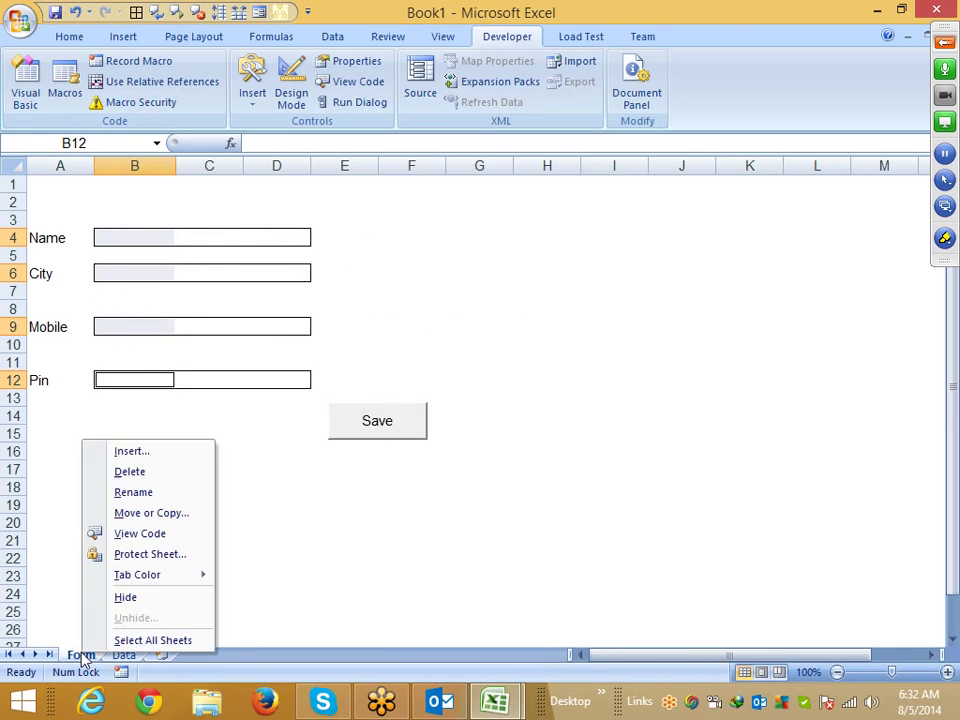
left_click(131, 558)
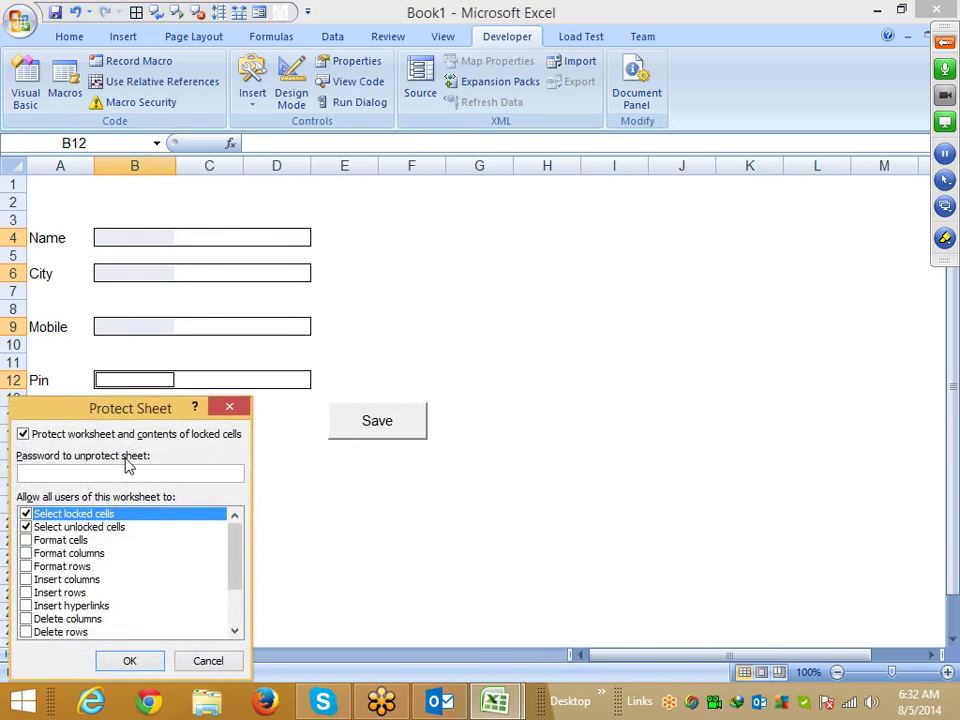
left_click_drag(134, 412, 283, 368)
left_click(175, 461)
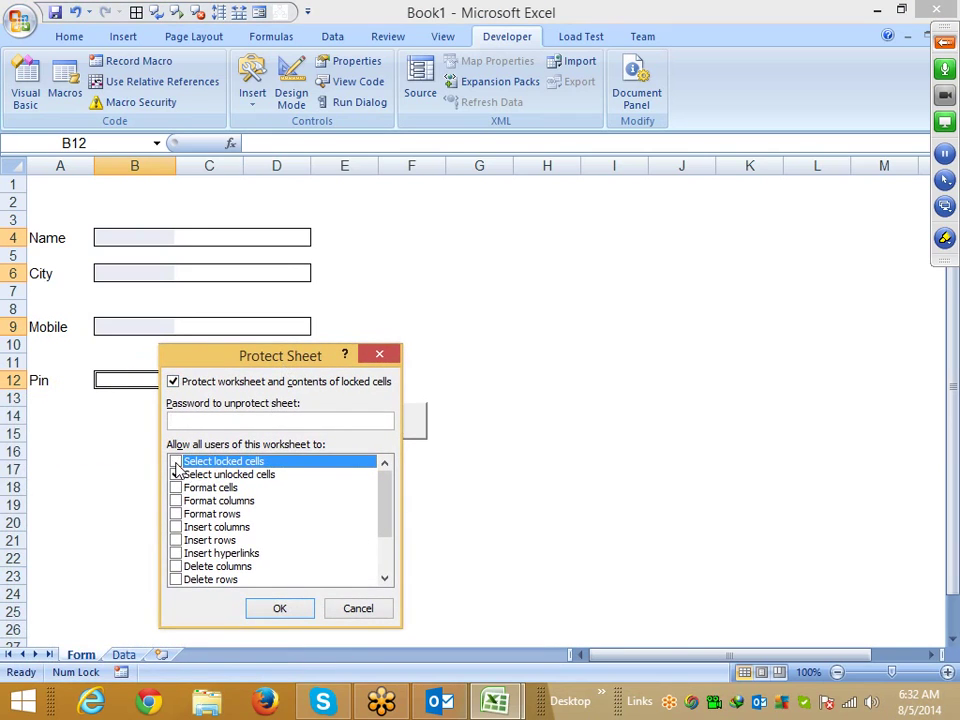
left_click_drag(381, 514, 386, 550)
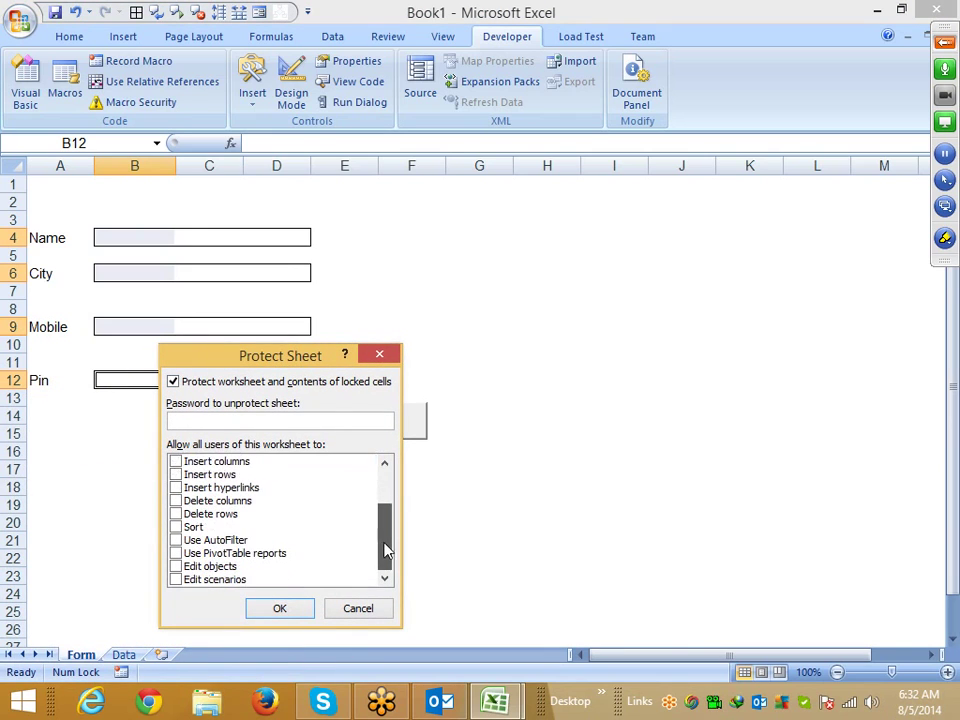
left_click(176, 566)
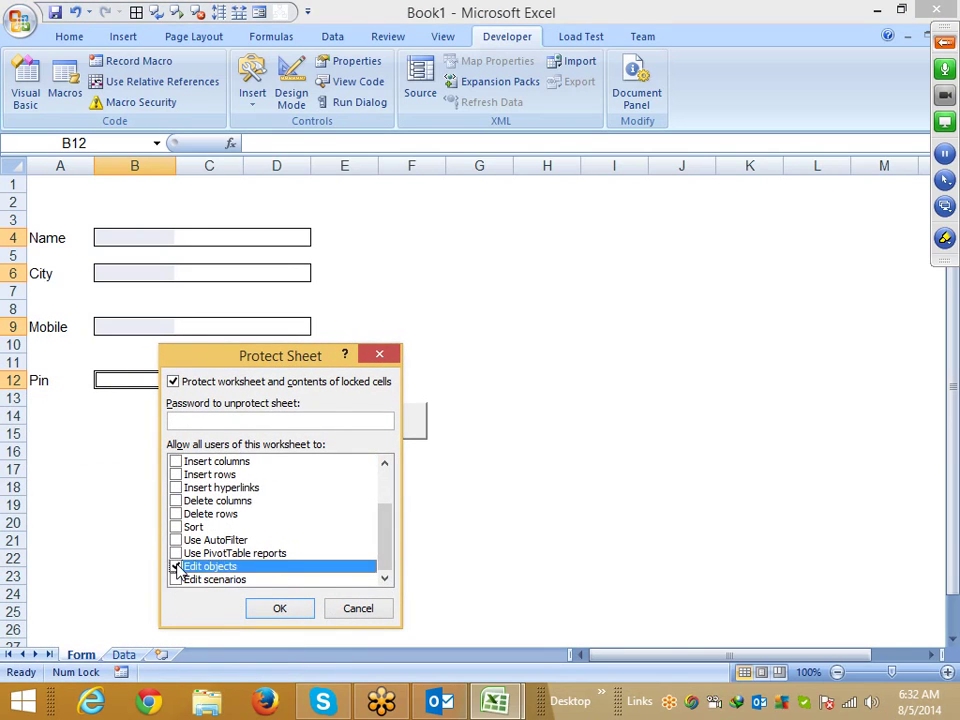
left_click(283, 610)
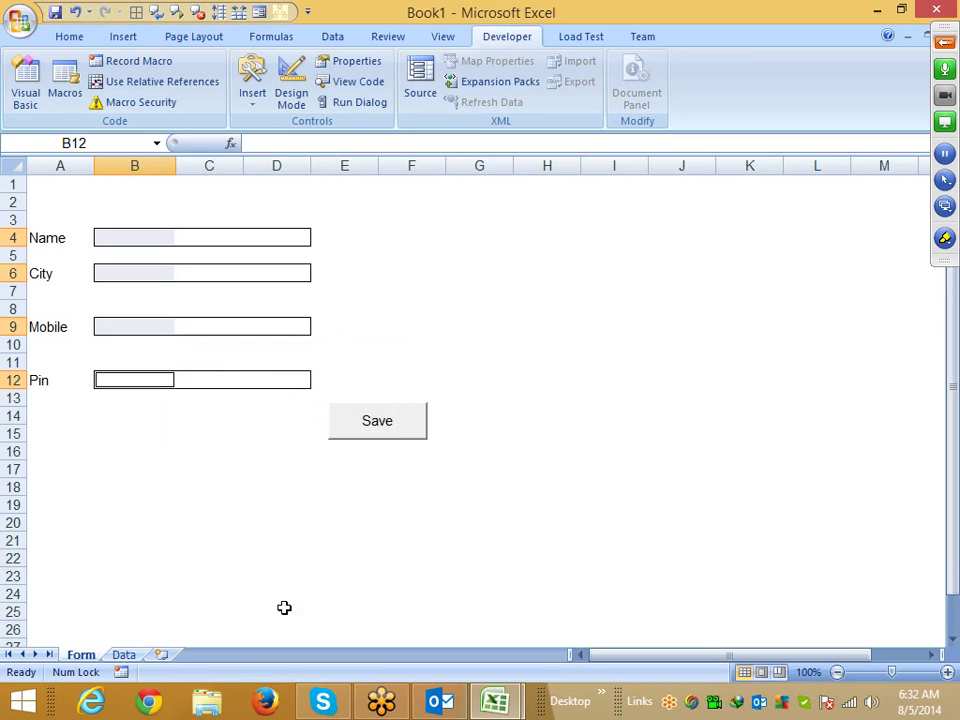
left_click(160, 327)
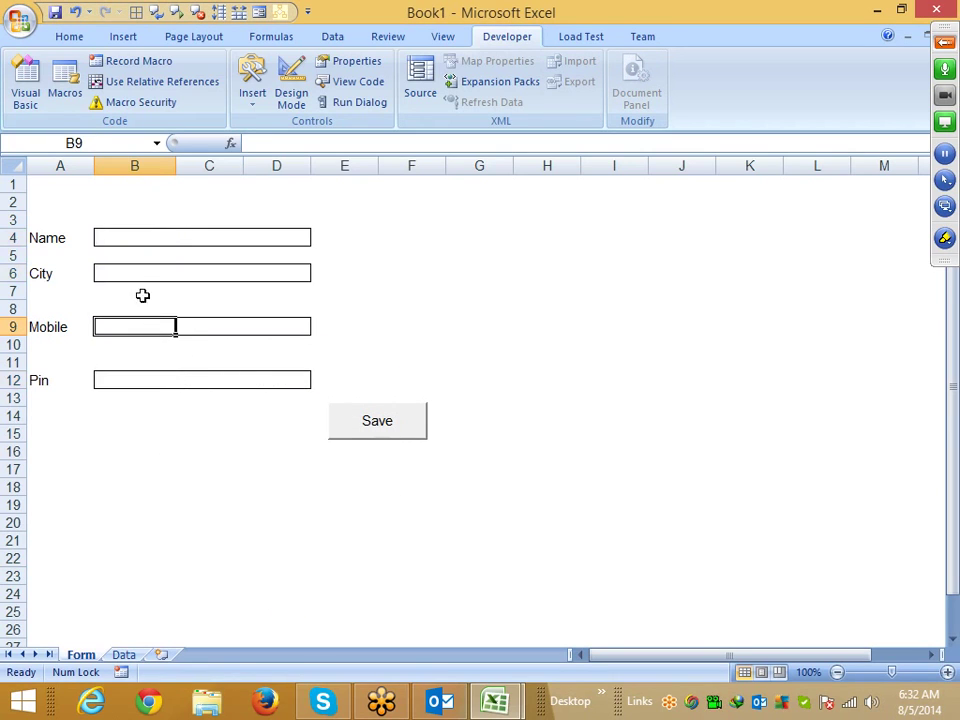
Enter a test record: a name, Pune, a mobile number and a pin code.
left_click(126, 240)
key("Tab")
key("Tab")
key("Tab")
key("Tab")
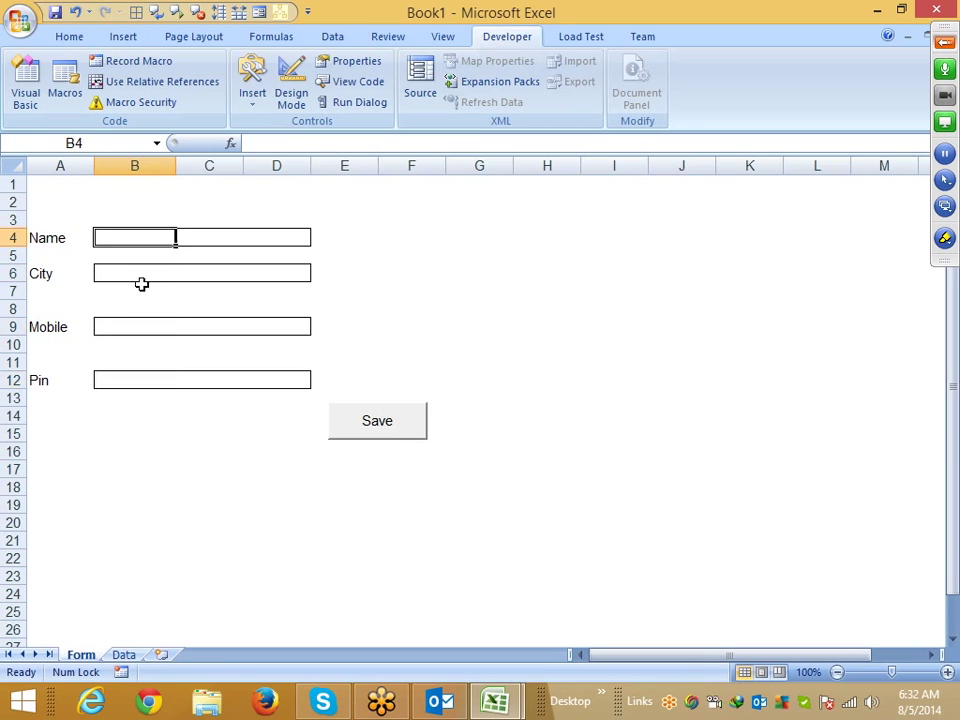
key("Tab")
key("Tab")
key("Tab")
key("Tab")
key("Tab")
key("Tab")
key("Tab")
type("Inder")
key("Tab")
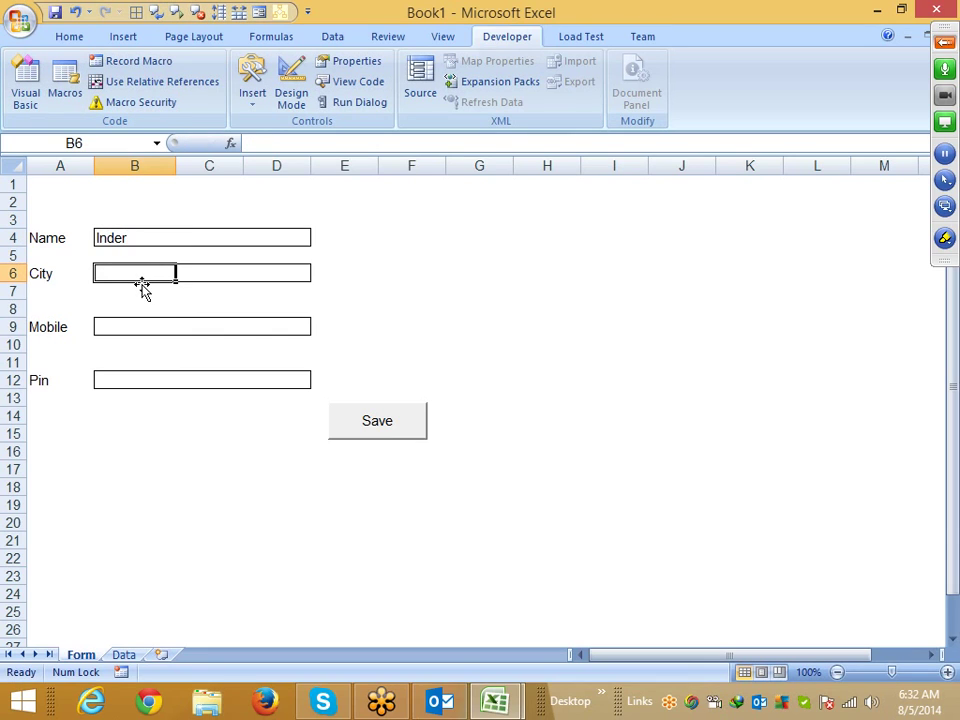
type("Pun")
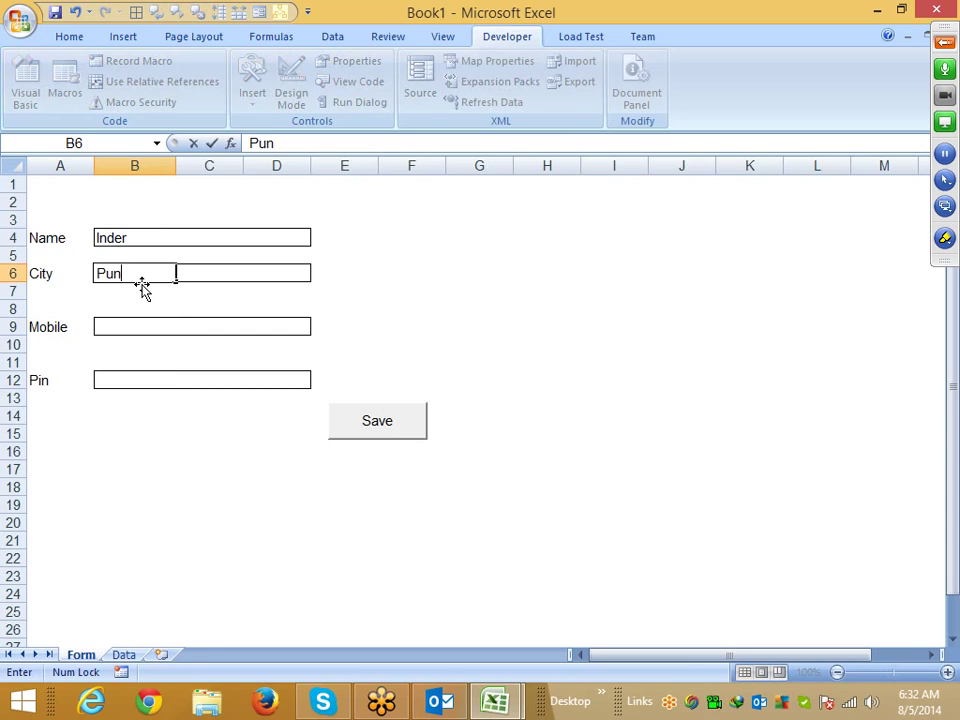
type("e")
key("Tab")
type("12")
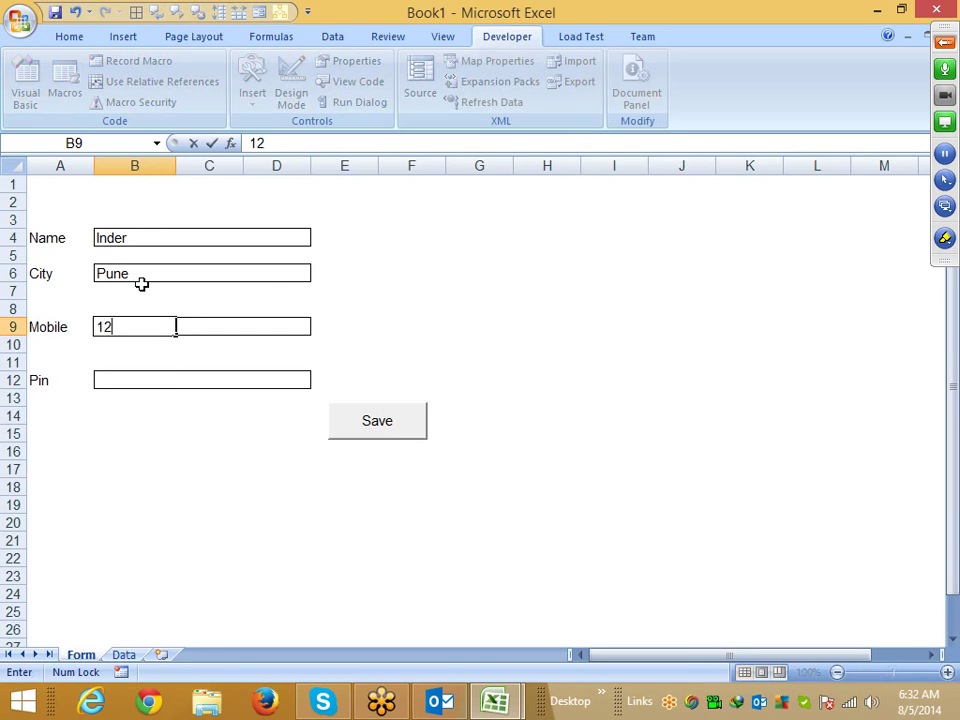
type("365478")
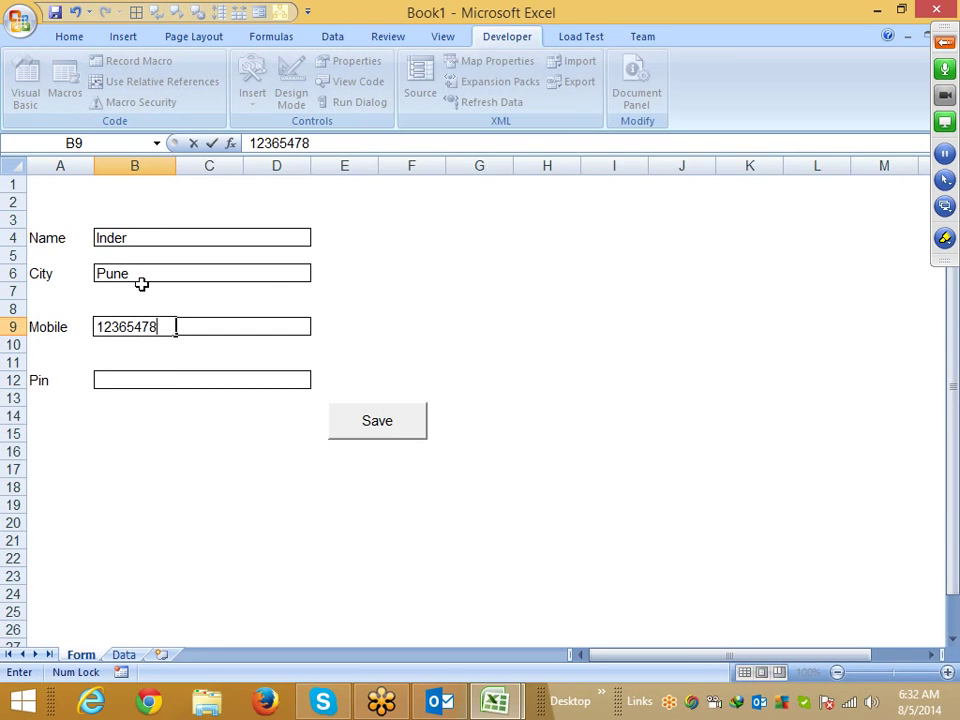
type("9")
key("Tab")
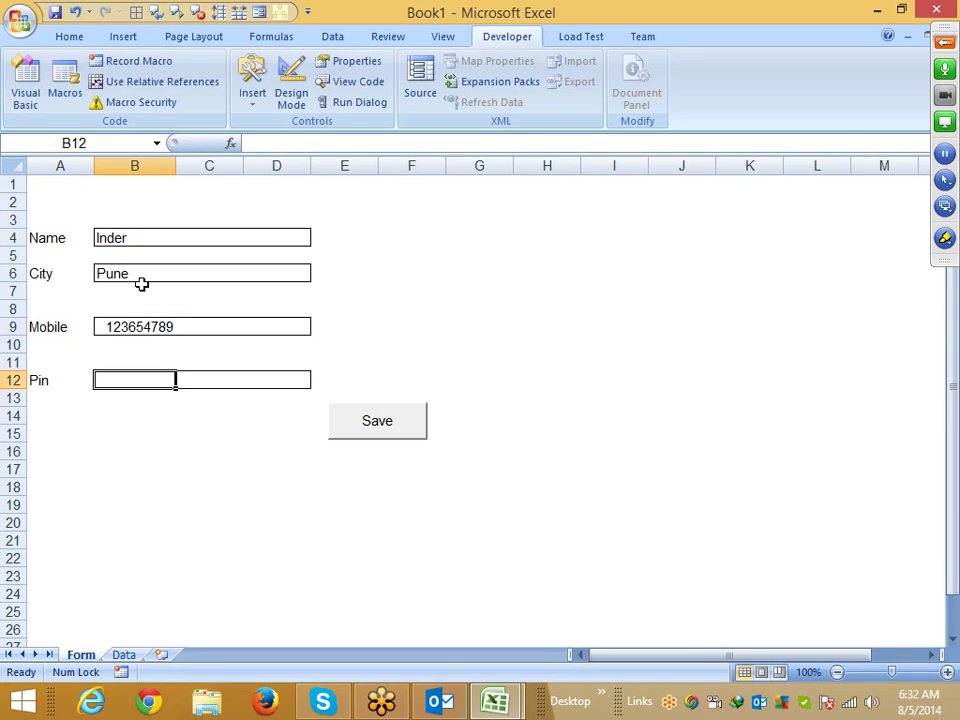
type("11002")
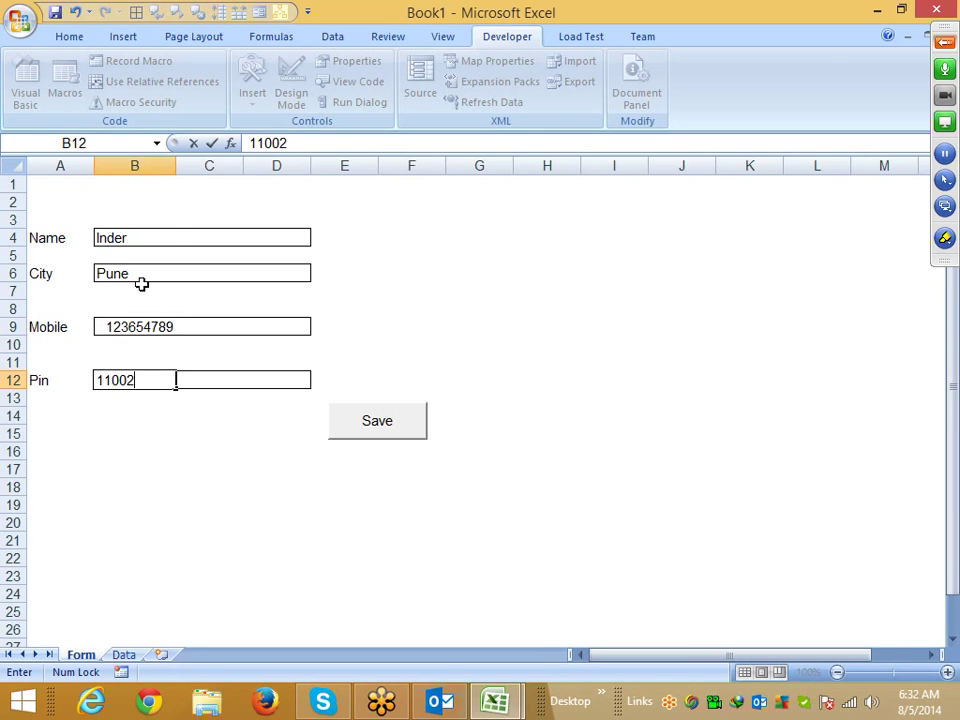
type("2")
key("Tab")
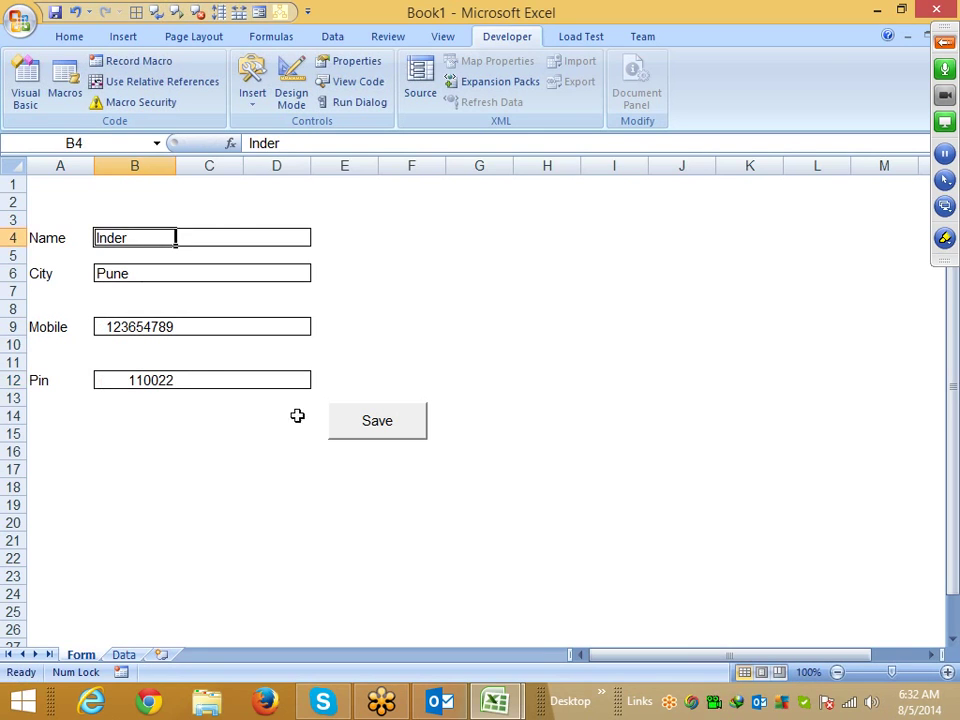
Save the Pune entry with the Save button, confirm it landed in Data row 2, and return to Form.
left_click(360, 422)
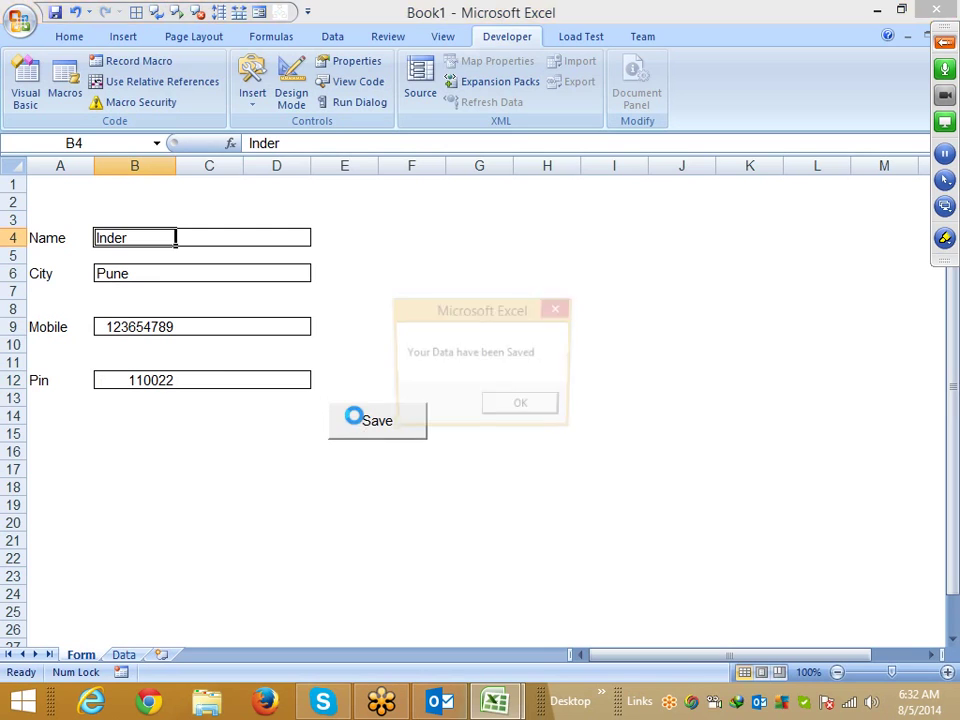
left_click(528, 422)
left_click(126, 654)
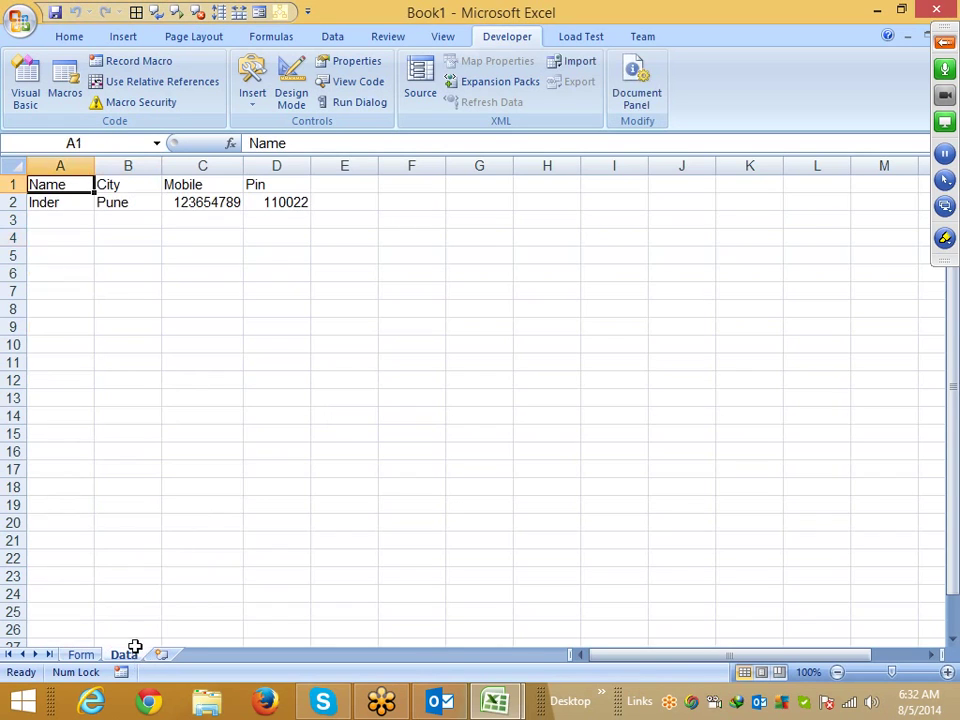
left_click_drag(62, 202, 285, 202)
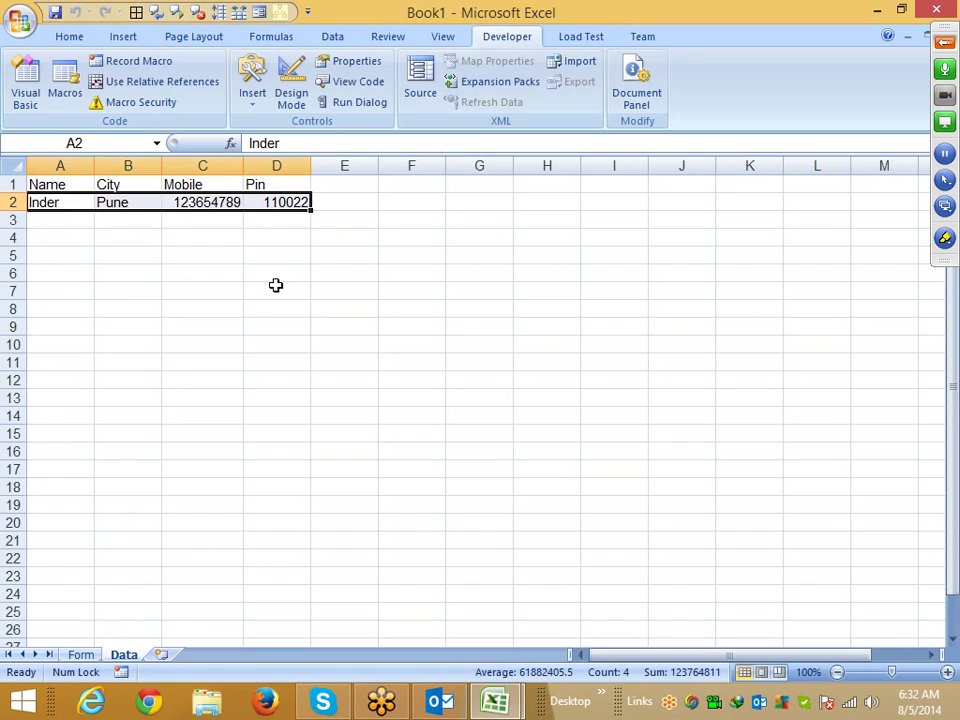
left_click(86, 654)
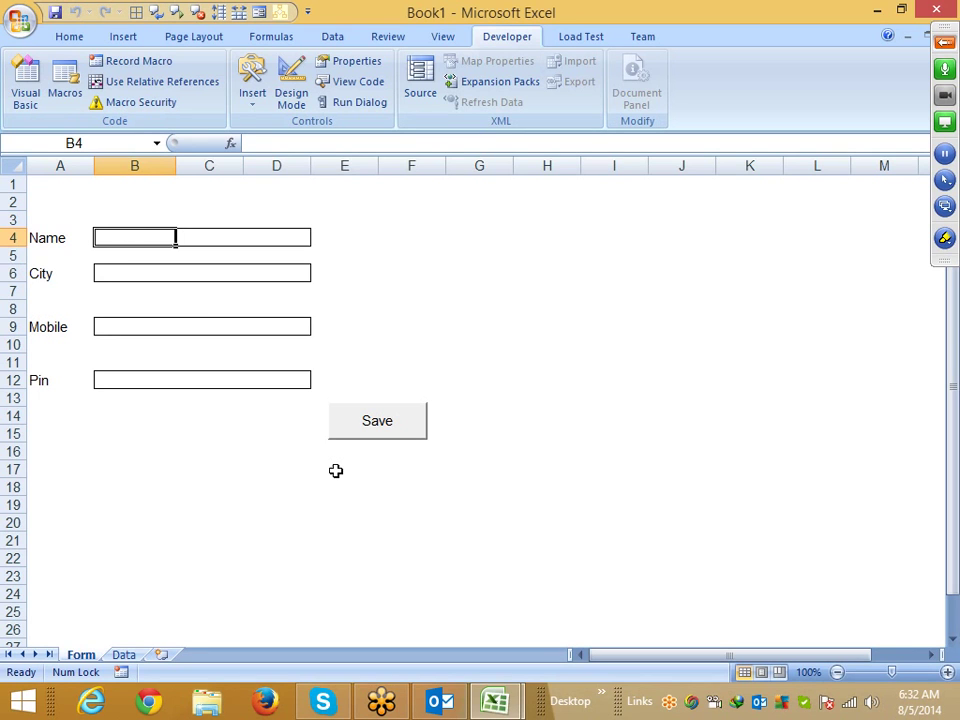
Back in the VBA editor, insert blank lines above the Sheet2 code in the send macro.
mouse_move(495, 705)
left_click(551, 639)
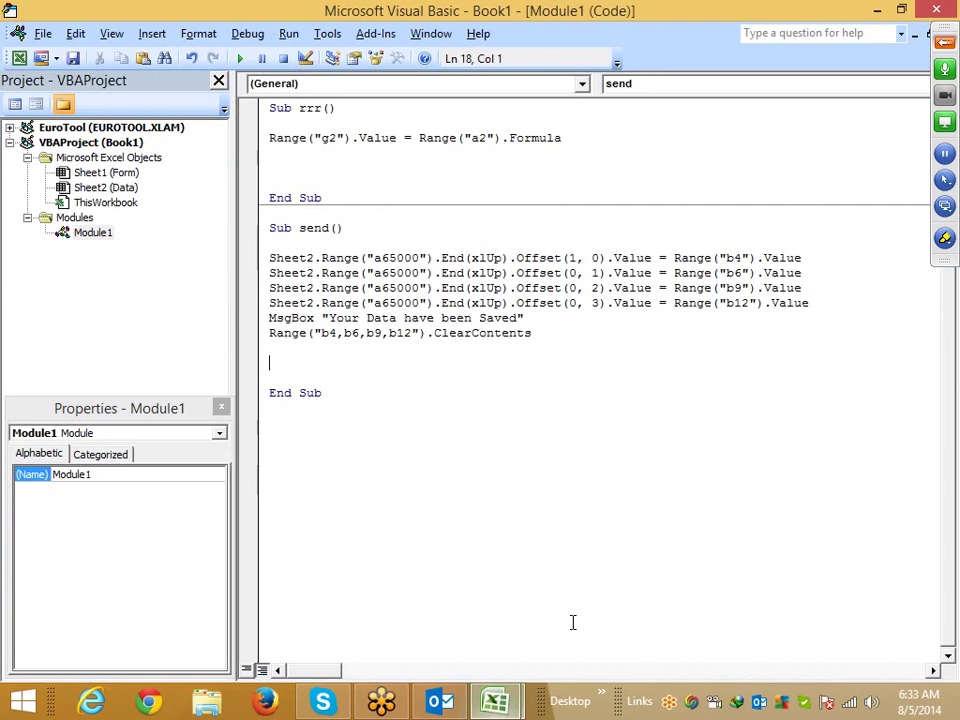
left_click(268, 258)
key("Up")
key("Return")
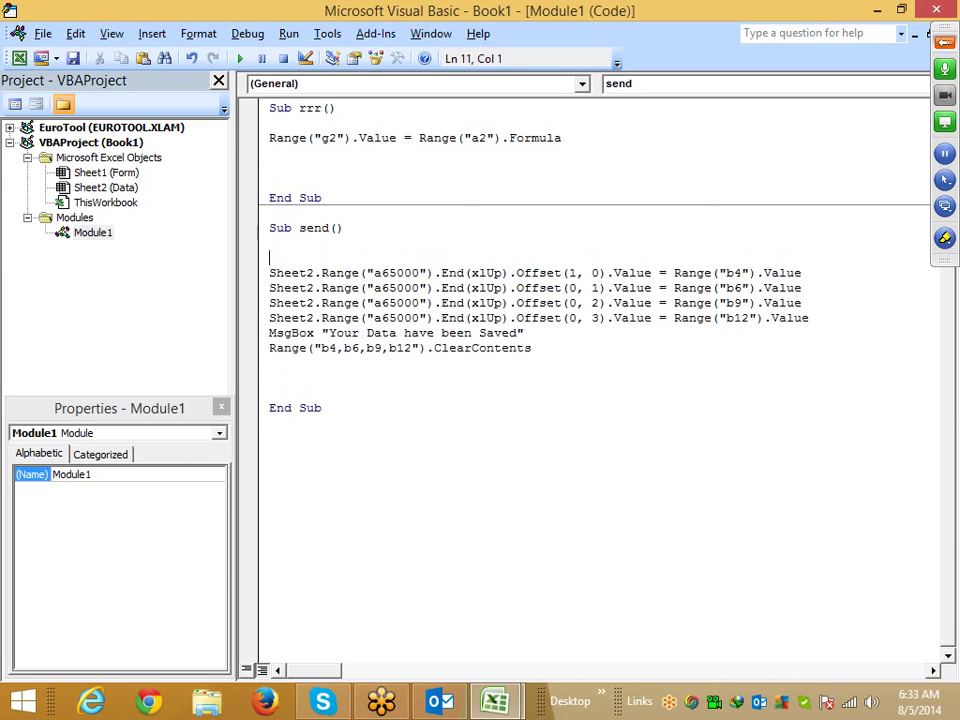
key("Return")
key("Return")
key("Return")
key("Up")
key("Up")
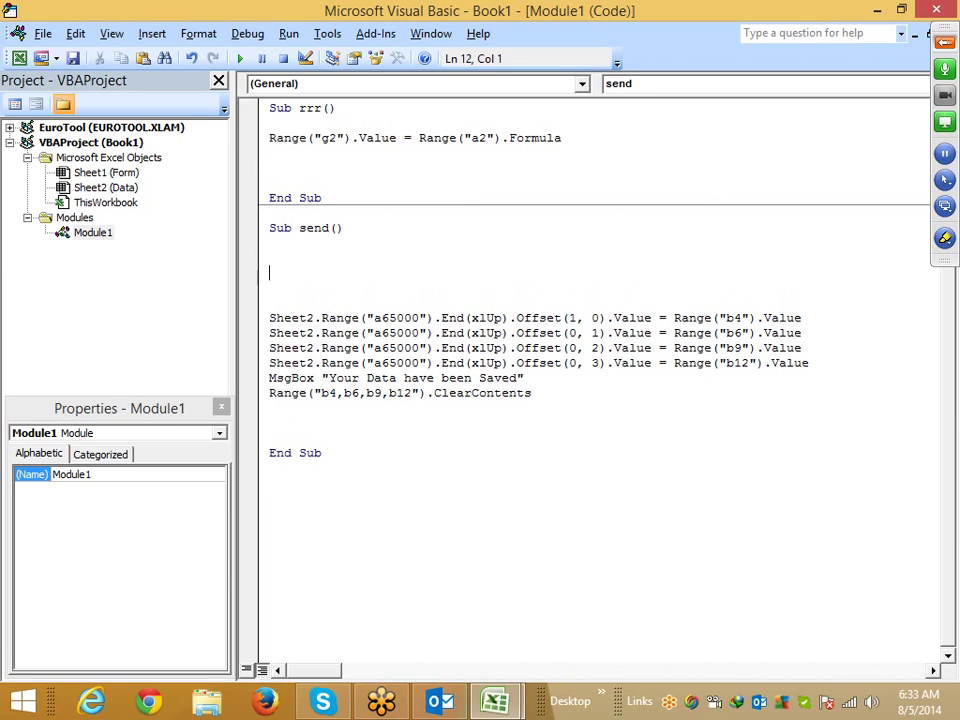
Type the check if len(range("b4").Value)=0 then, correcting the misspelled 'thne'.
left_click(269, 258)
left_click(269, 272)
type("if ")
type("len(")
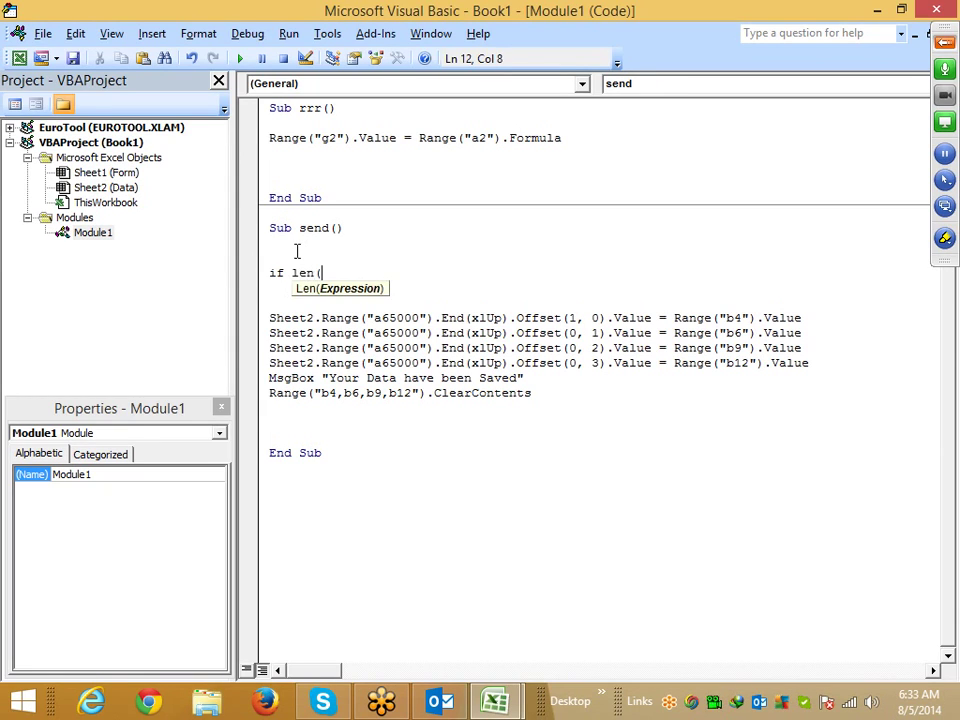
type("rang")
type("e(\"")
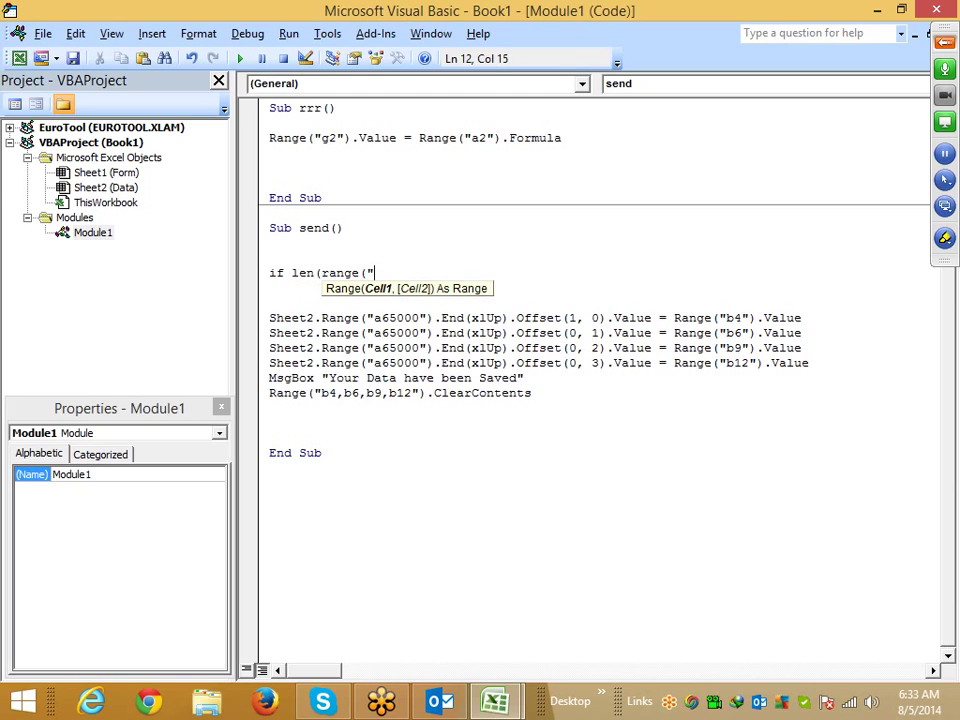
type("b4")
type("\")")
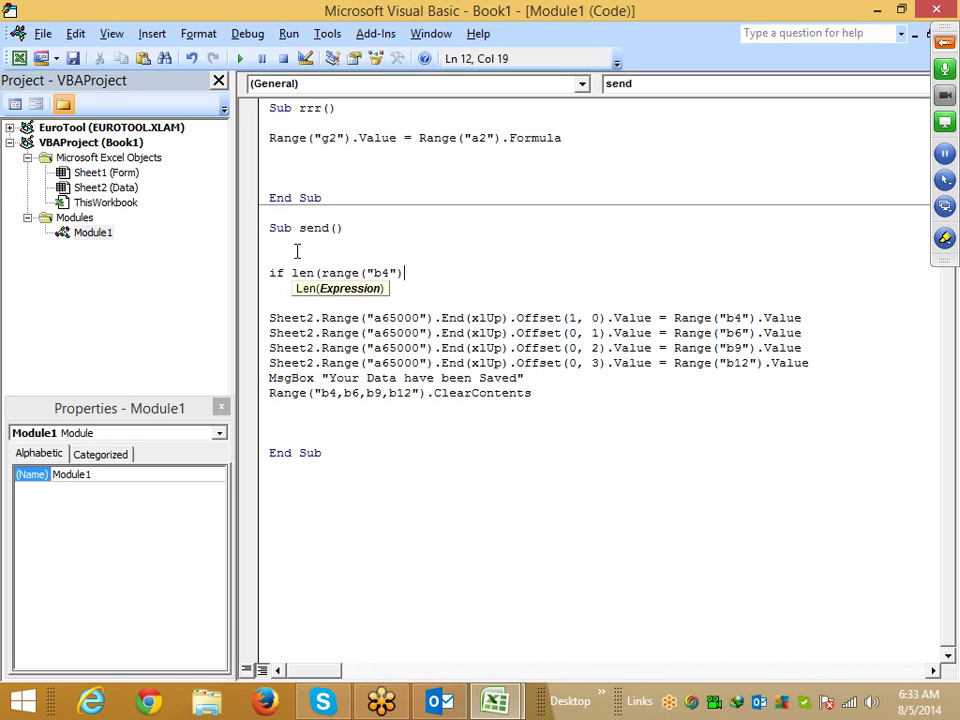
type(".V")
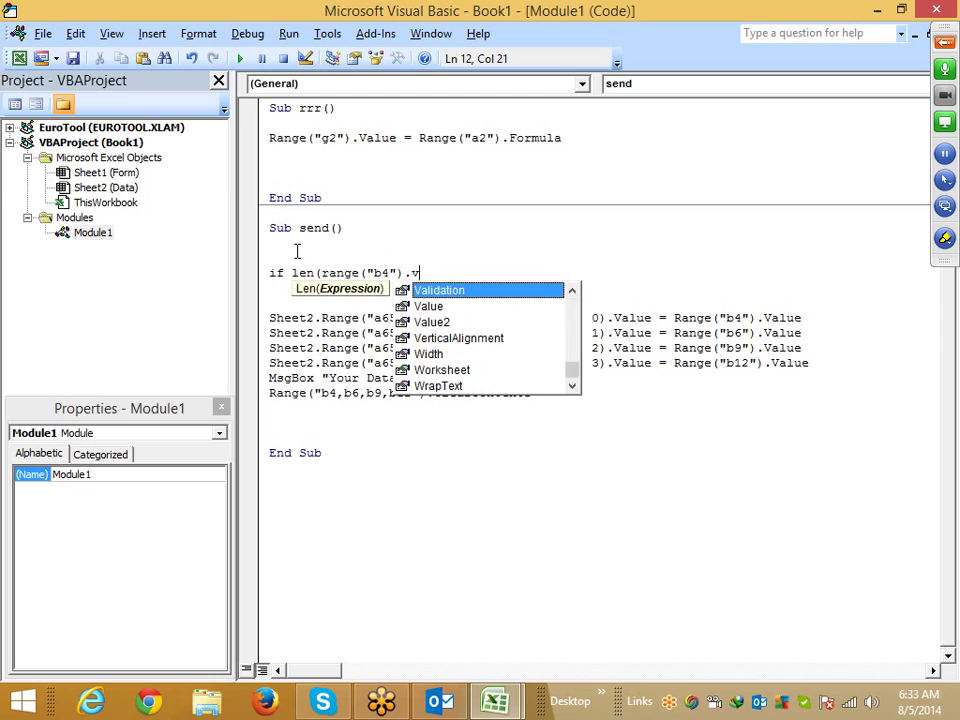
type("alue)")
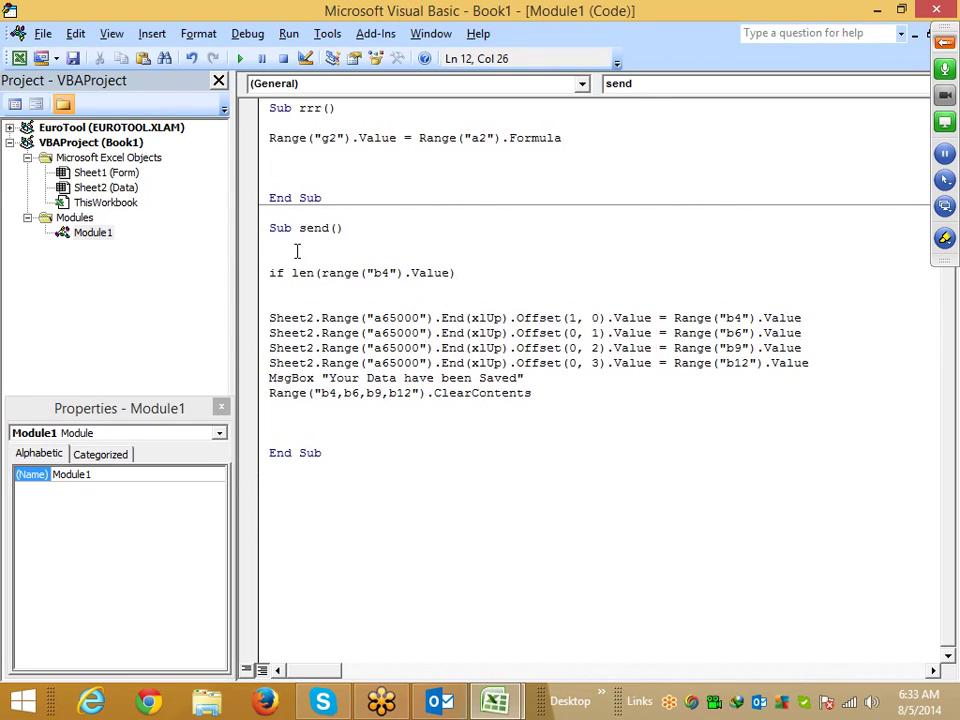
type("=0 t")
type("hne")
key("BackSpace")
key("BackSpace")
type("en")
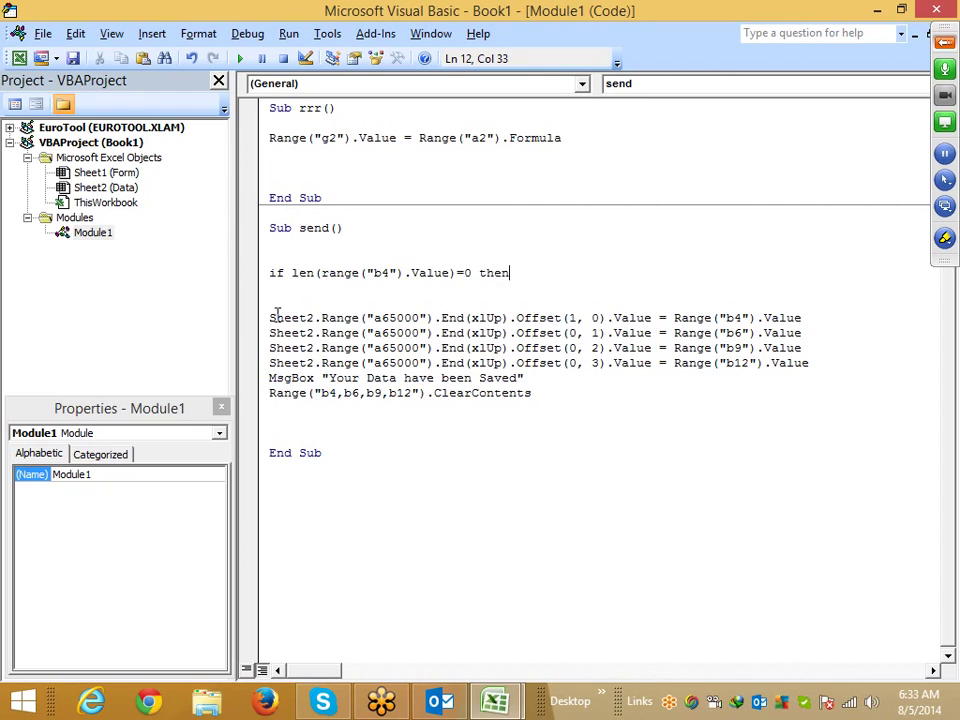
left_click(292, 272)
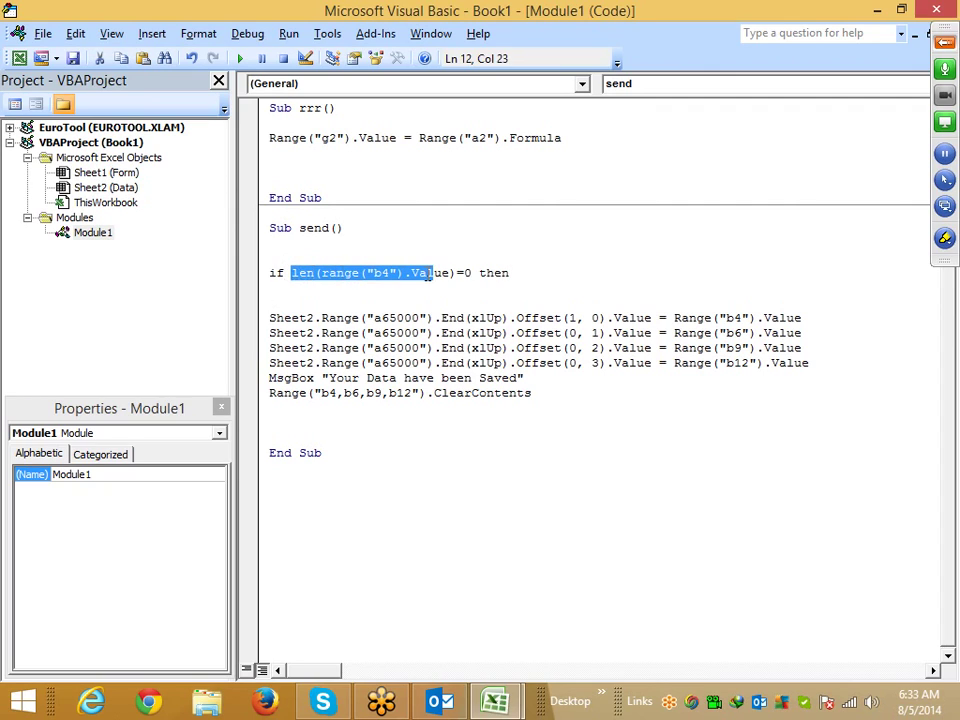
left_click_drag(292, 272, 470, 272)
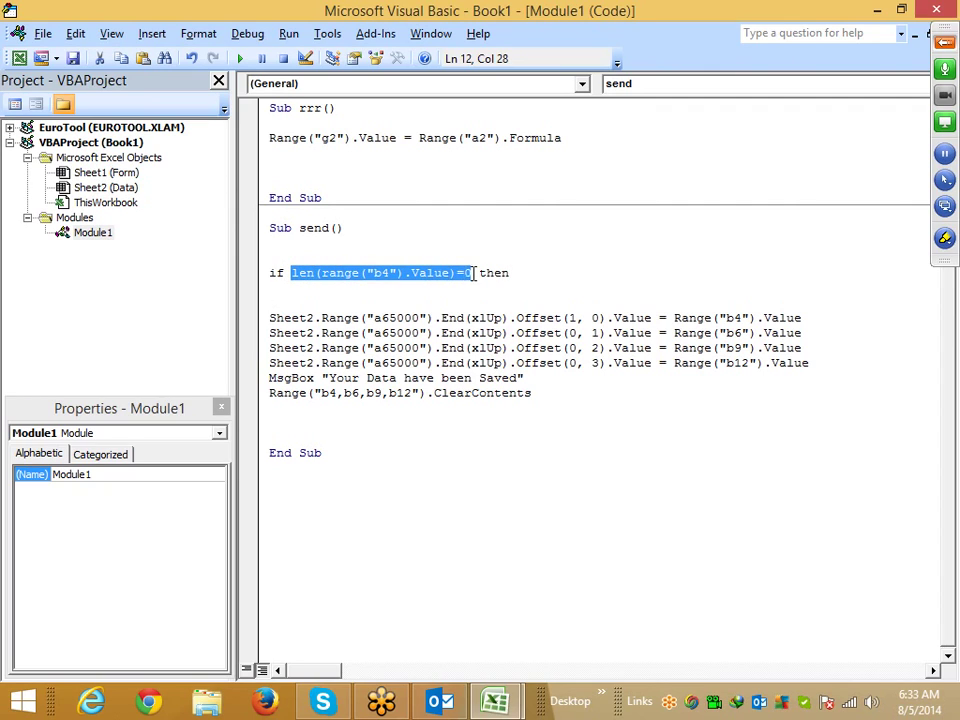
left_click(292, 272)
left_click_drag(292, 272, 452, 272)
mouse_move(456, 272)
left_mouse_down()
mouse_move(321, 272)
mouse_move(309, 285)
left_mouse_up()
left_click_drag(480, 274, 307, 277)
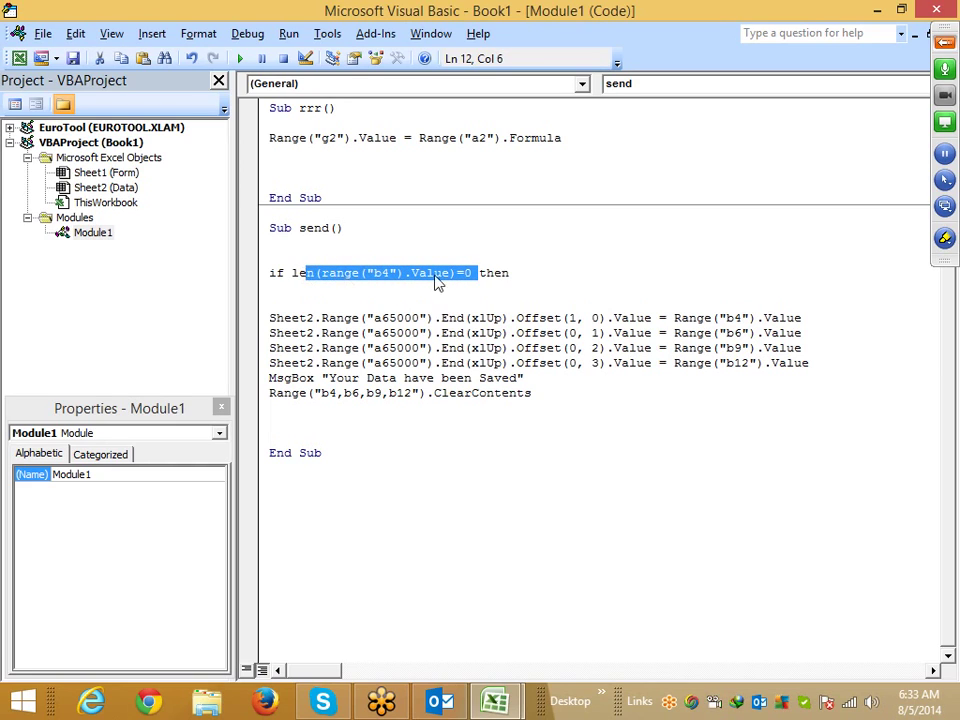
left_click(555, 268)
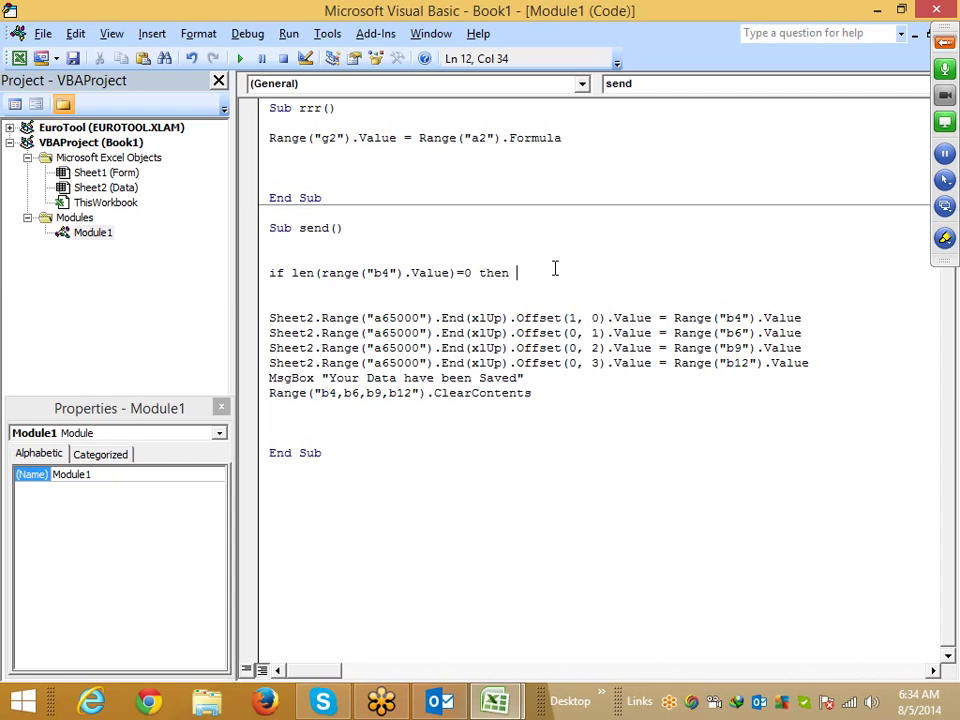
Add MsgBox "Please Enter Name" under the If line, followed by End If.
key("Return")
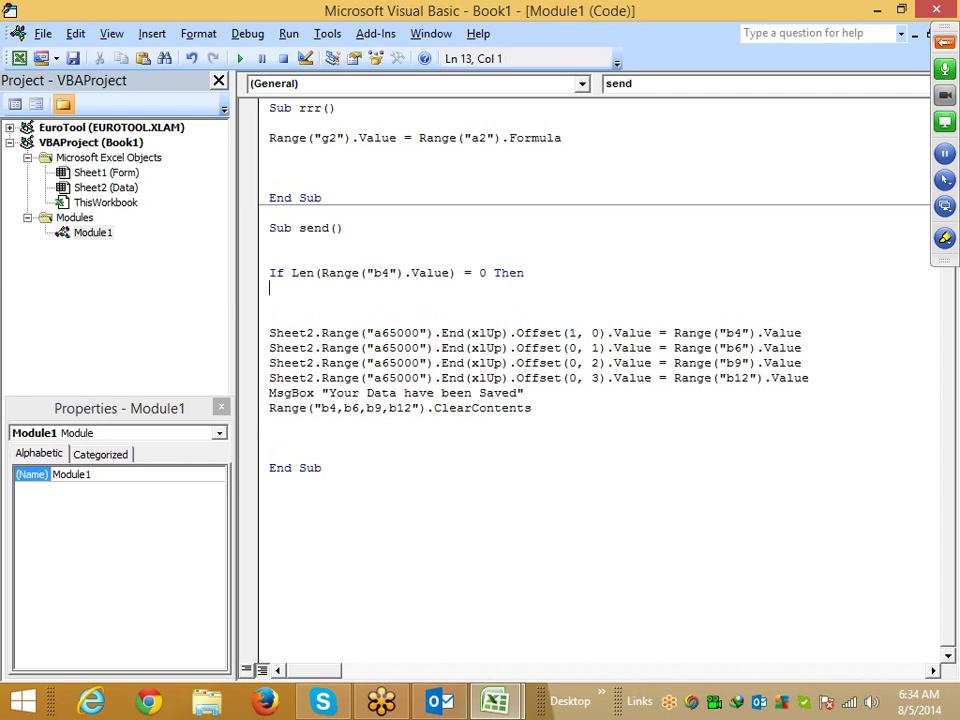
type("msgb")
type("ox \"")
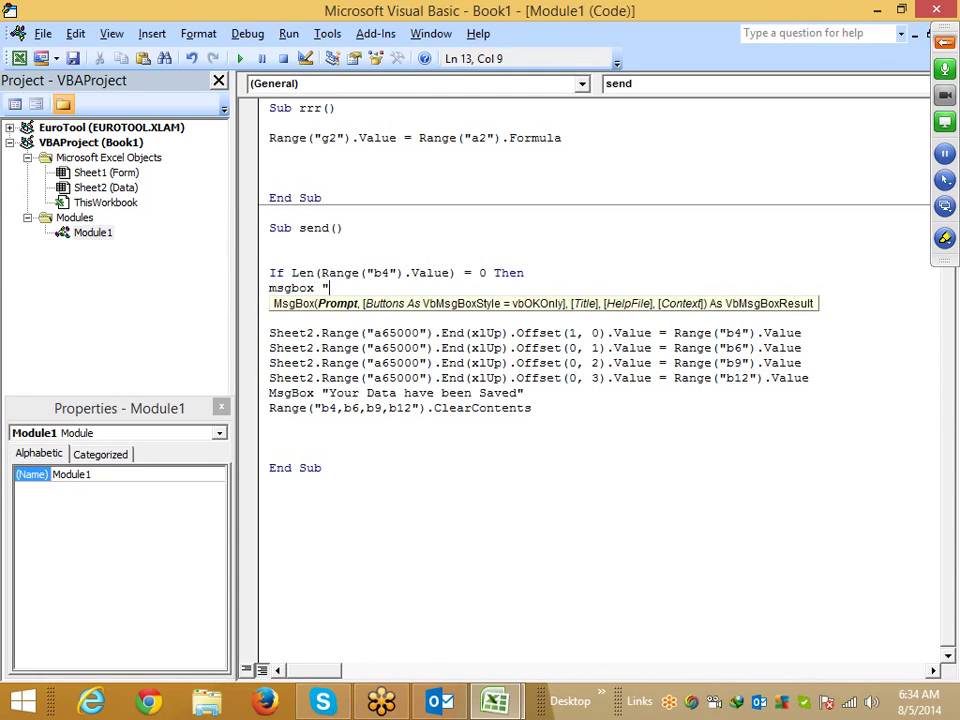
type("Plea")
type("se En")
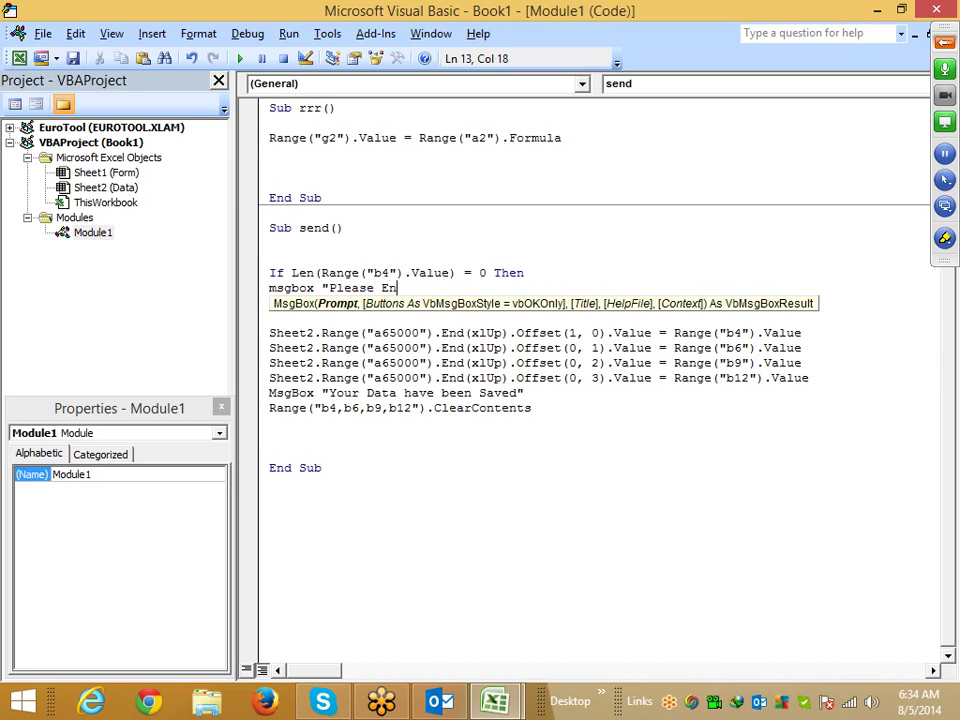
type("ter ")
type("Name\"")
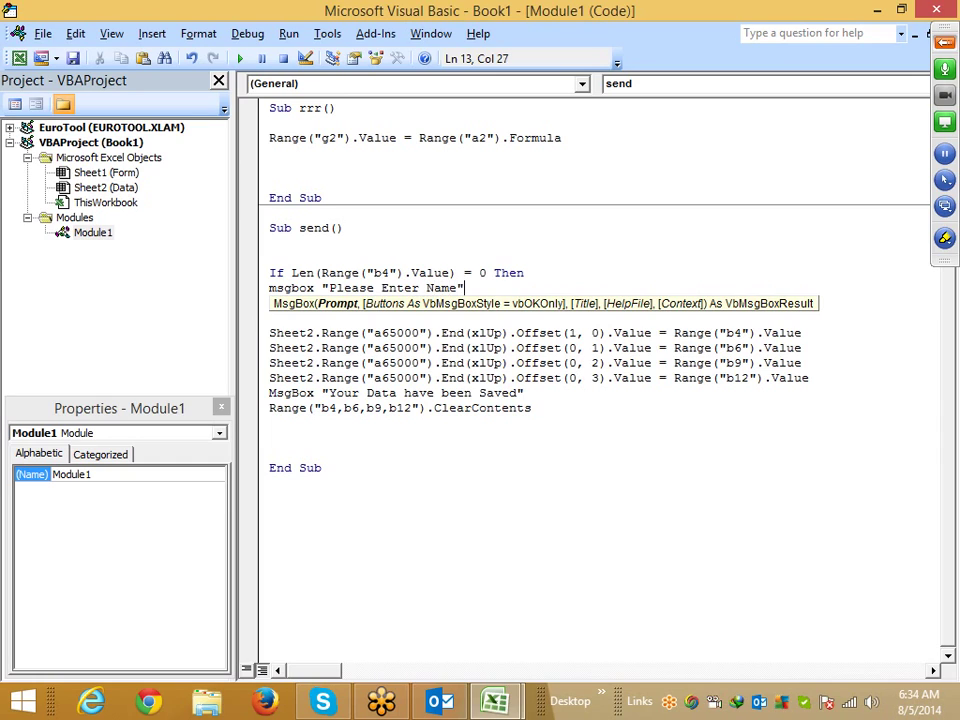
key("Return")
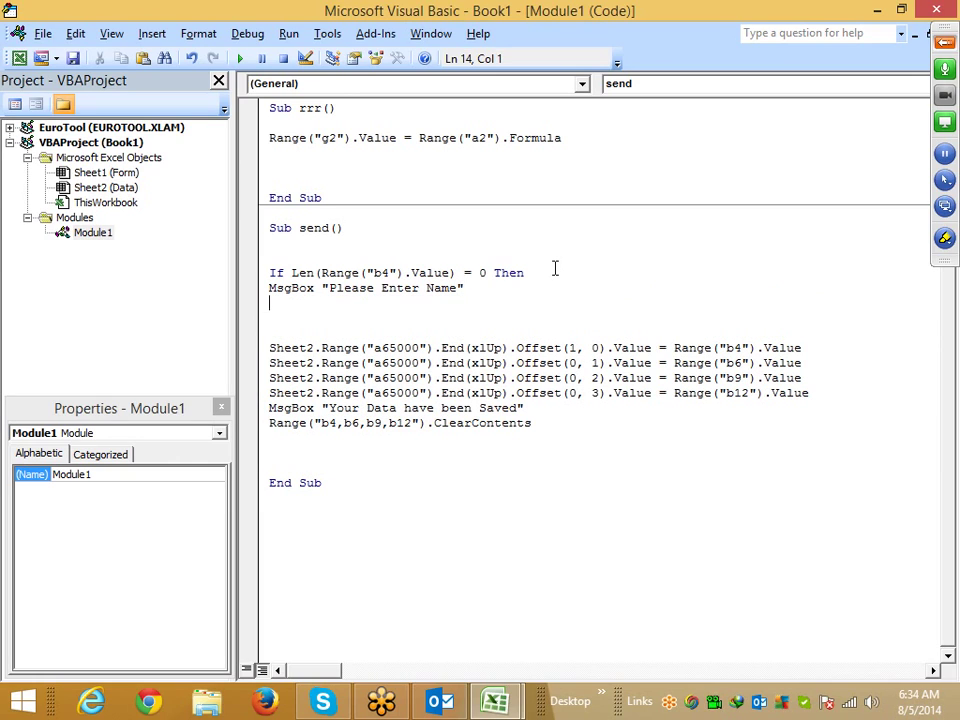
type("end f")
type("\\")
key("BackSpace")
key("BackSpace")
type("if")
key("Return")
Insert an Exit Sub line between the message box and End If.
key("Up")
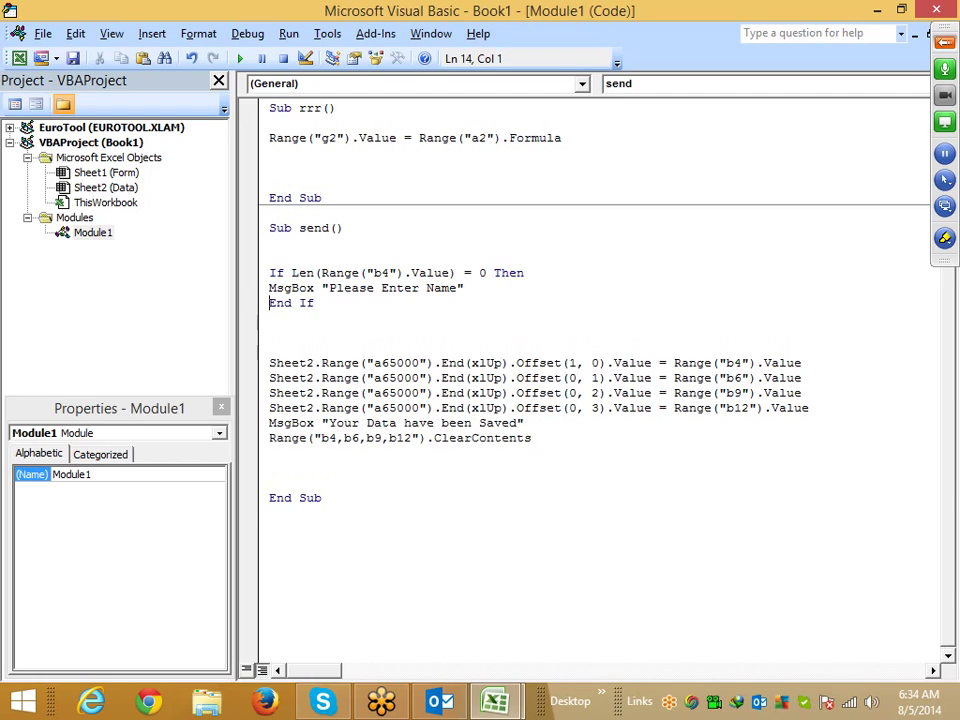
key("Return")
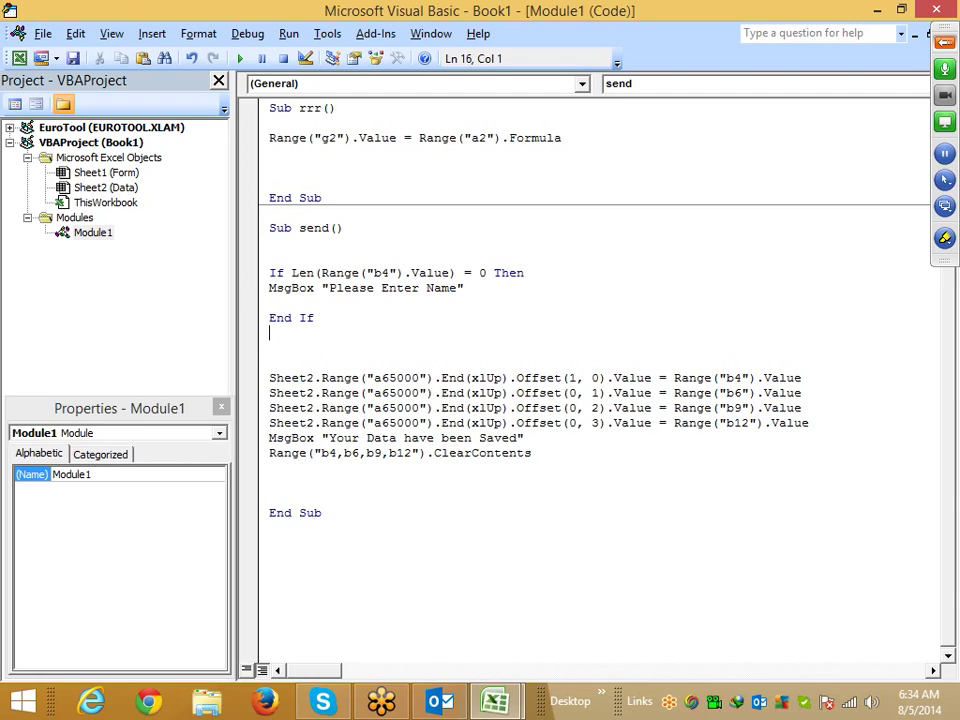
key("Down")
key("Down")
key("Down")
key("shift+Down")
key("shift+Down")
key("shift+Down")
key("shift+Down")
key("shift+Down")
key("shift+Down")
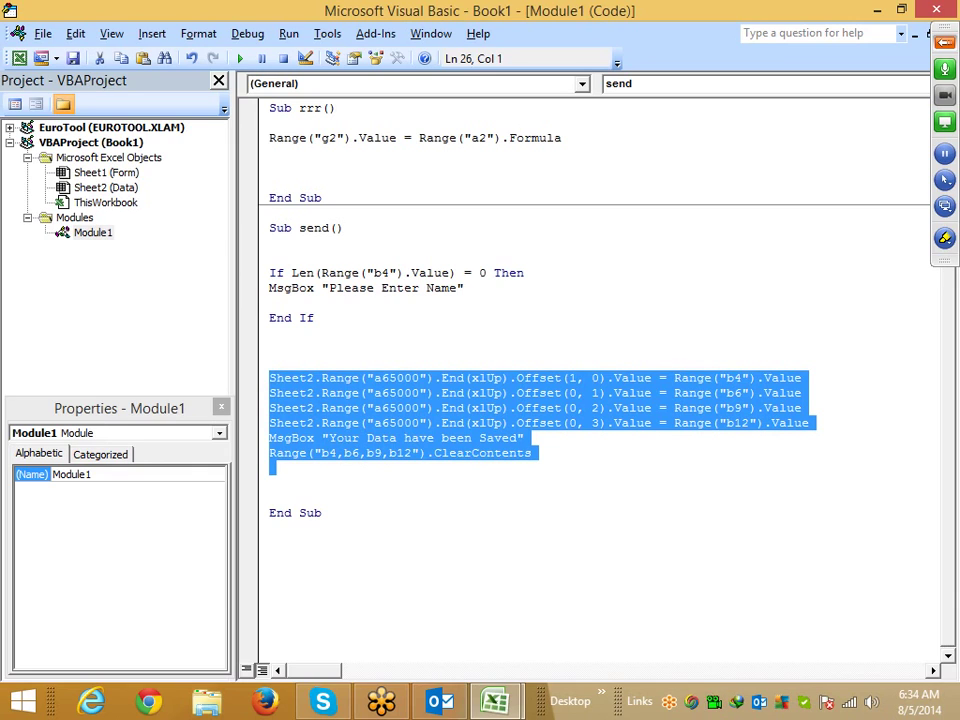
key("Up")
key("Up")
key("Up")
key("Up")
key("Up")
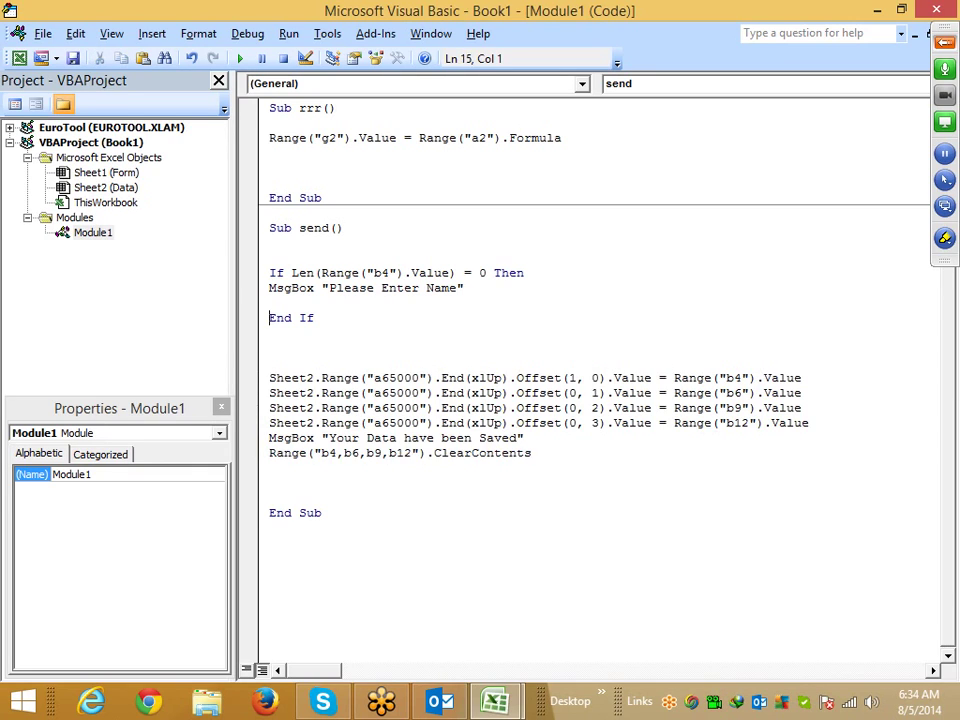
key("Up")
key("Down")
key("Down")
key("Down")
key("Up")
key("Up")
key("Up")
key("Up")
key("Down")
type("end")
key("Down")
key("Up")
key("BackSpace")
key("BackSpace")
type("xi")
type("tsu")
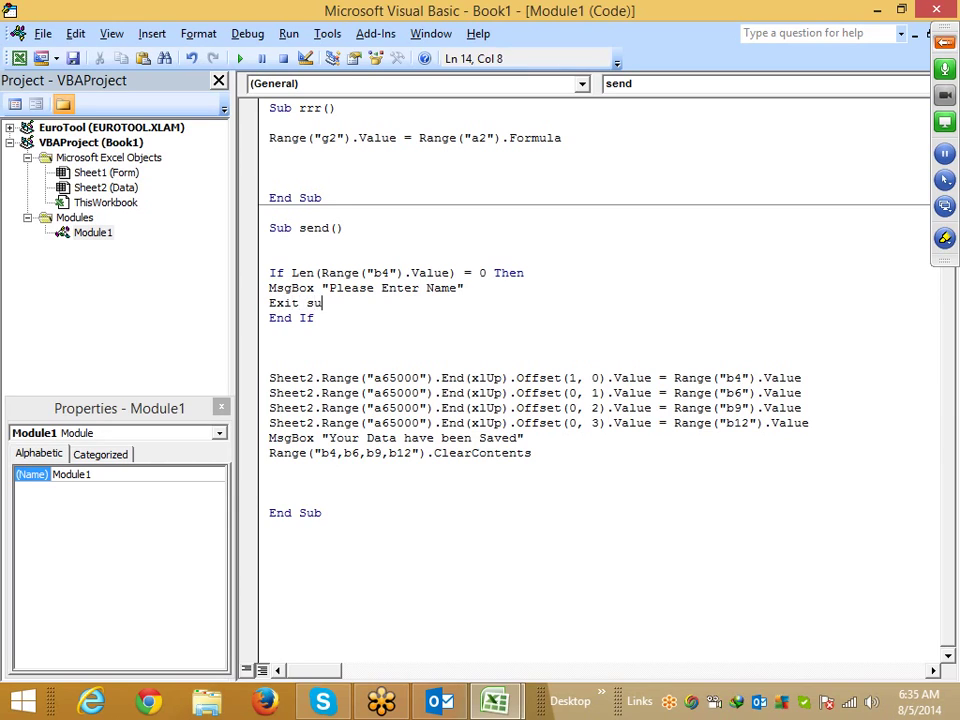
type("b")
key("Down")
Test the form's Save button with Name empty and dismiss the Please Enter Name warning.
left_click(439, 347)
key("alt+F11")
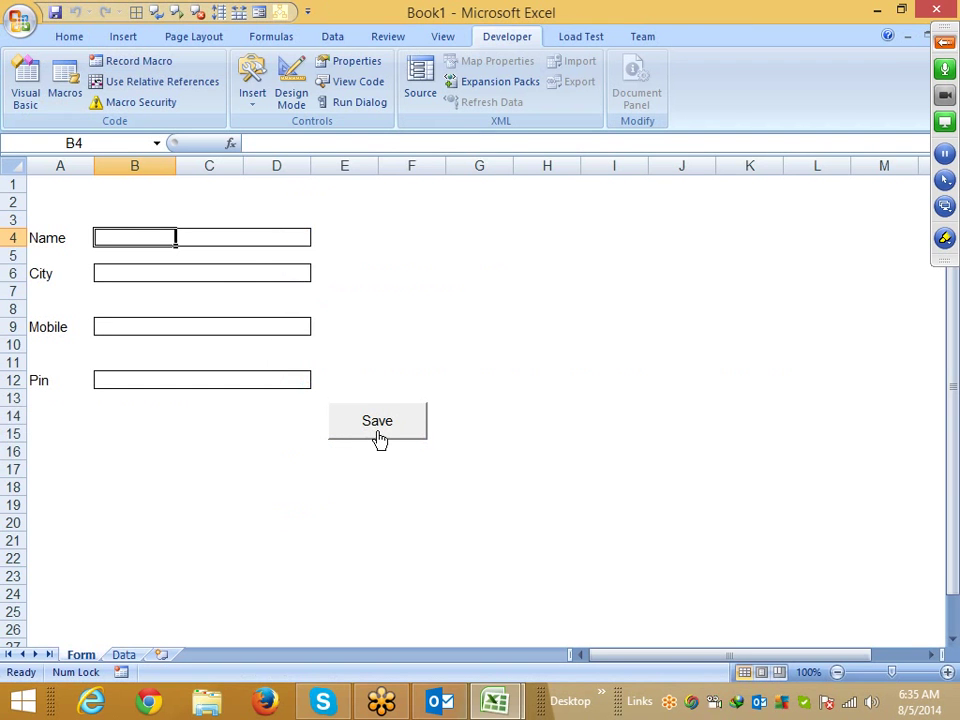
left_click(380, 440)
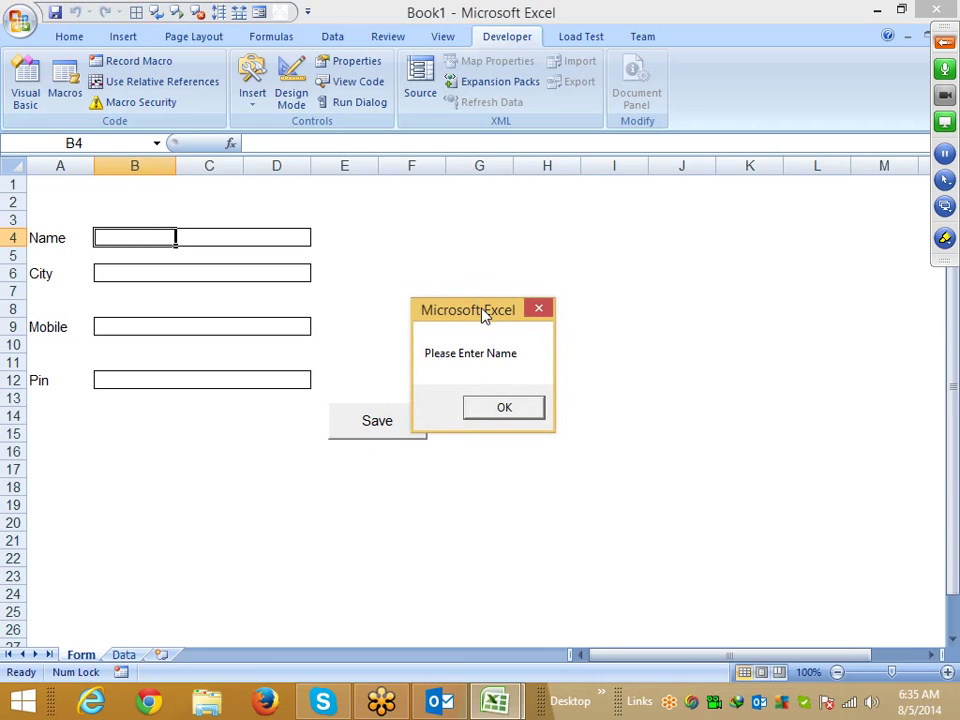
left_click_drag(484, 314, 453, 249)
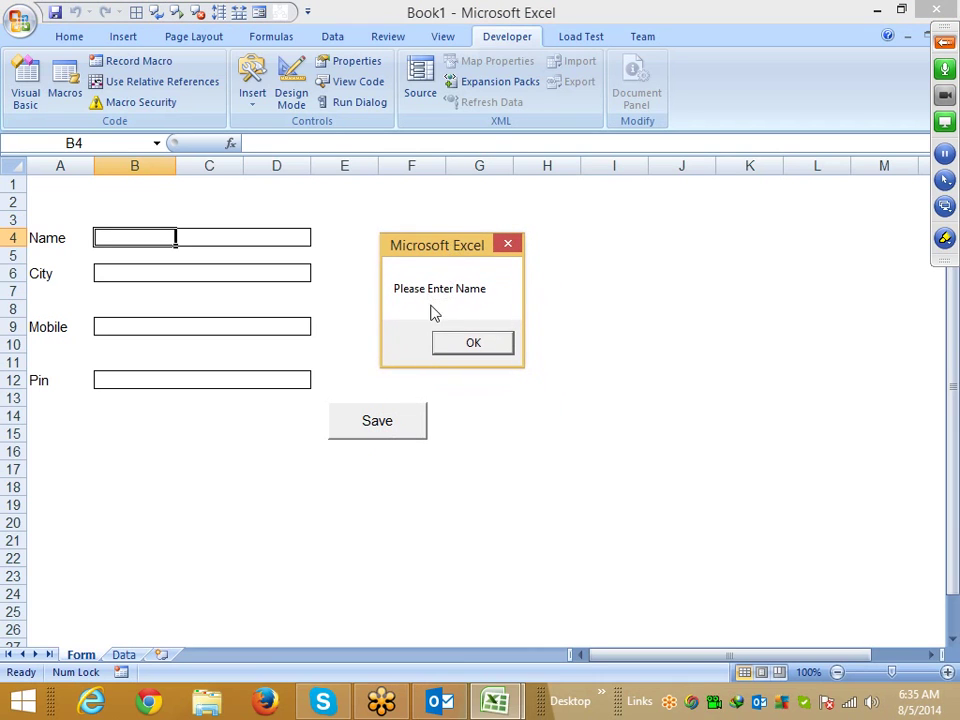
left_click(461, 341)
Move End If from below Exit Sub to after the ClearContents line.
key("alt+F11")
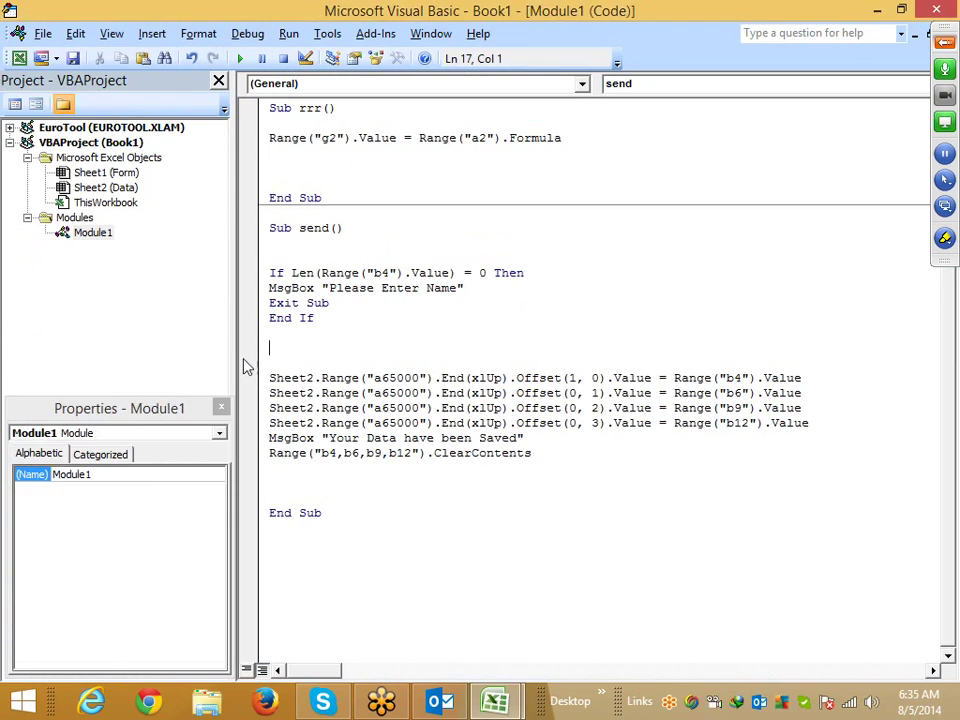
left_click_drag(269, 363, 495, 473)
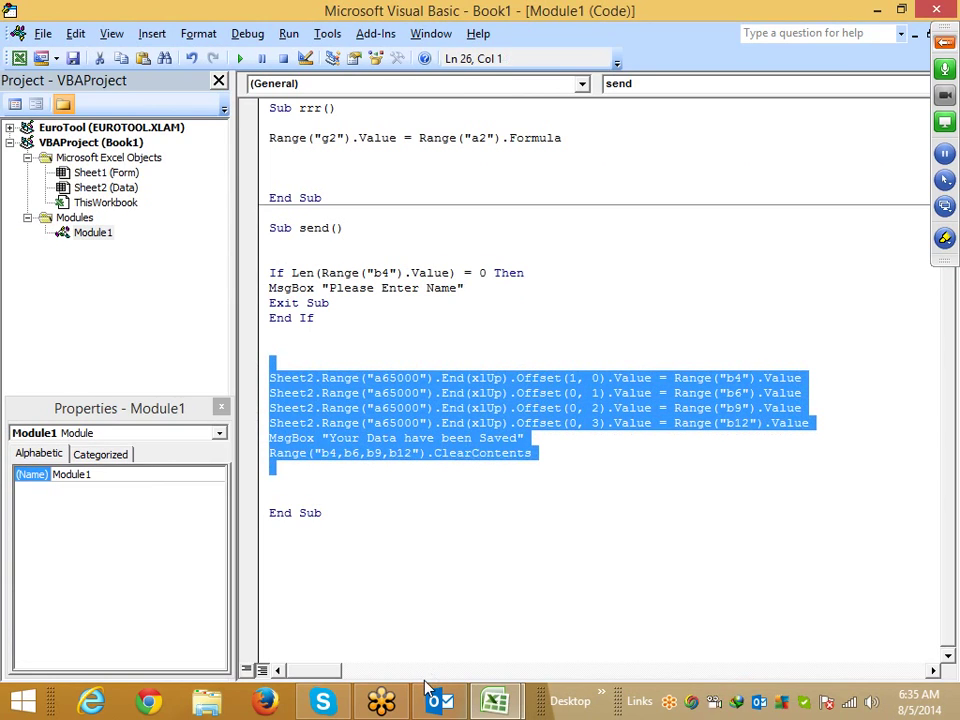
left_click(403, 532)
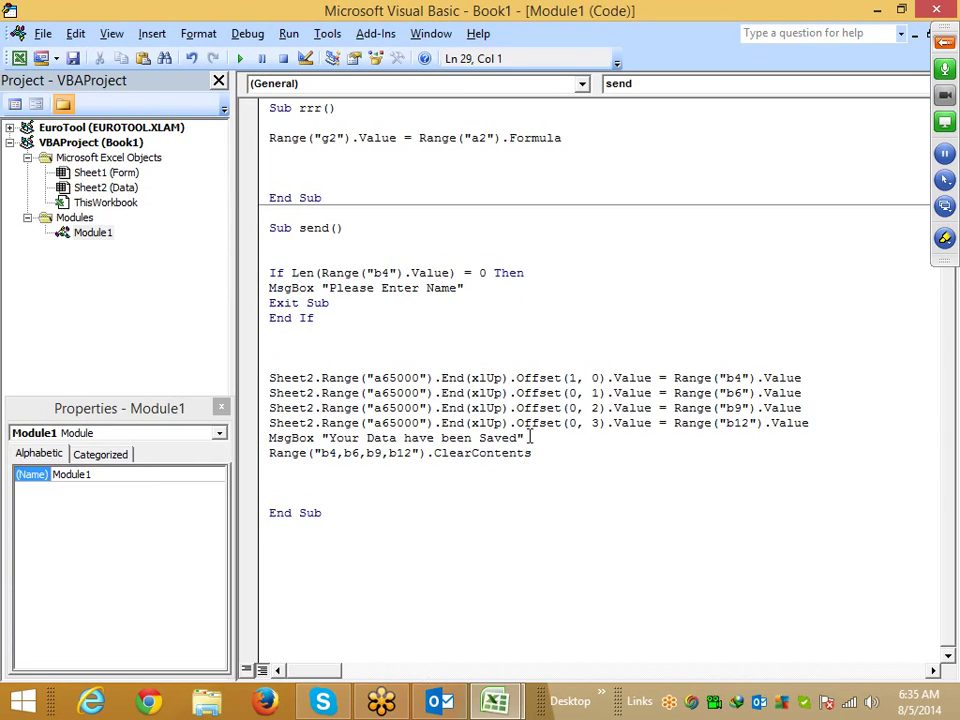
left_click_drag(525, 440, 266, 440)
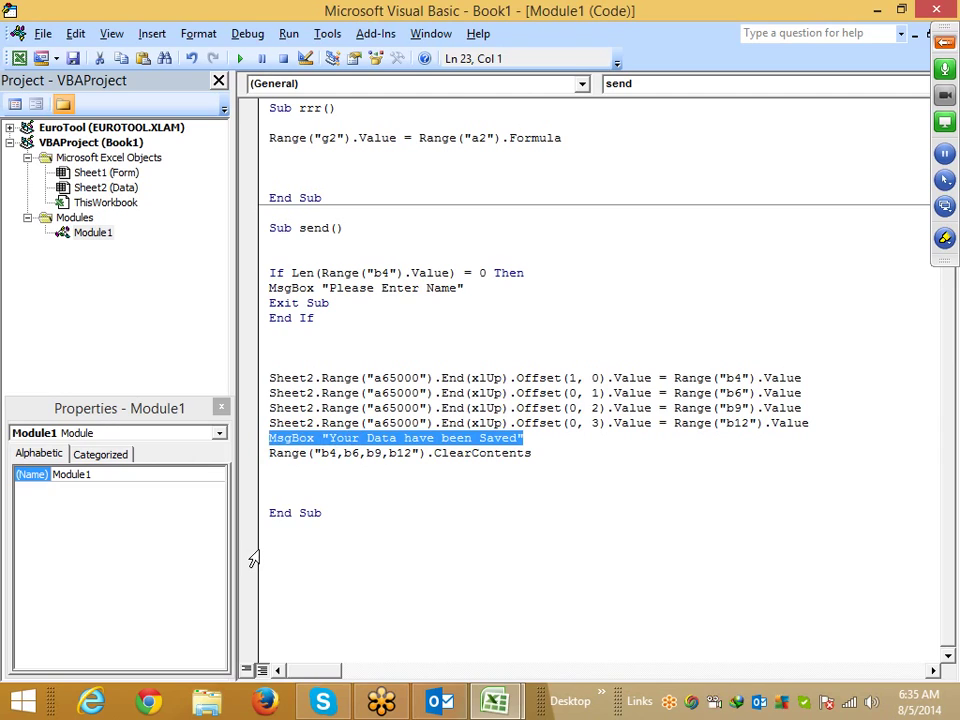
left_click(351, 362)
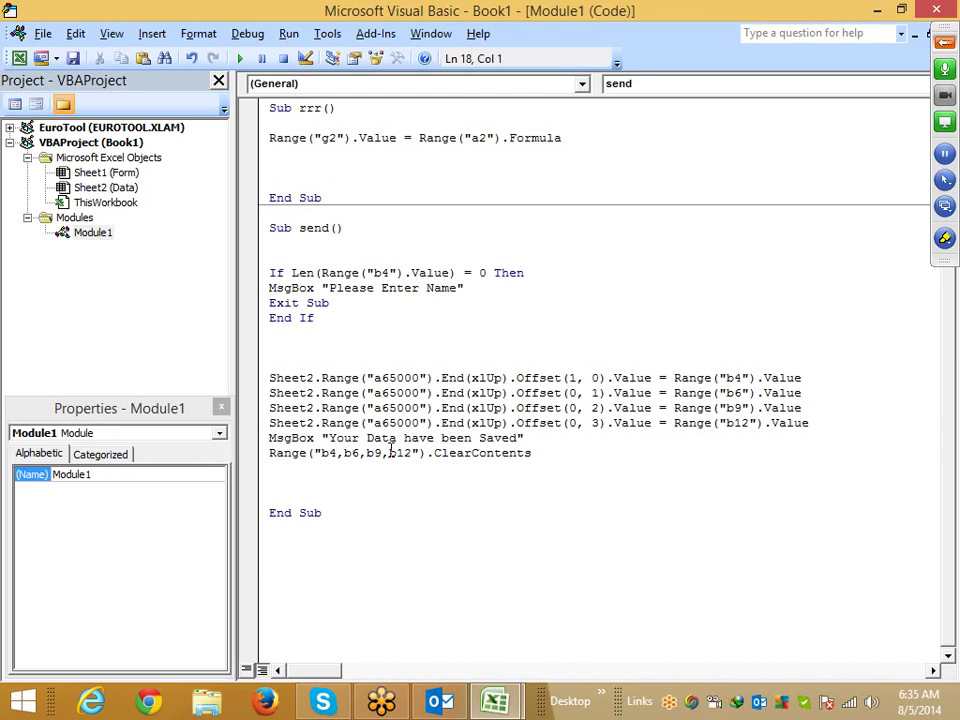
left_click(376, 510)
mouse_move(269, 273)
left_mouse_down()
mouse_move(360, 302)
mouse_move(486, 289)
left_mouse_up()
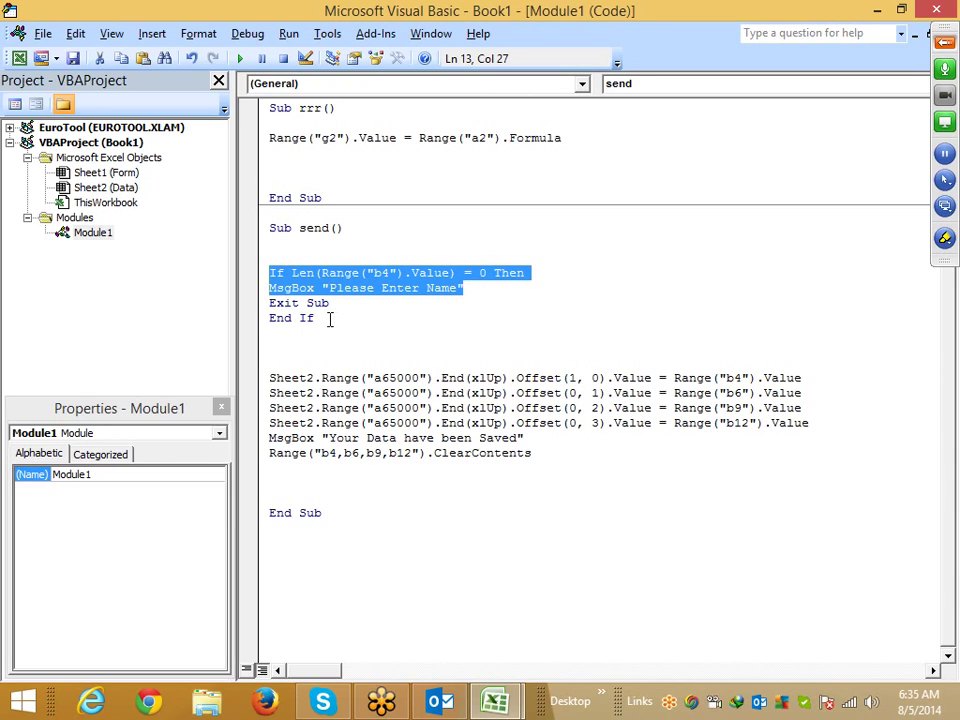
left_click_drag(328, 318, 271, 318)
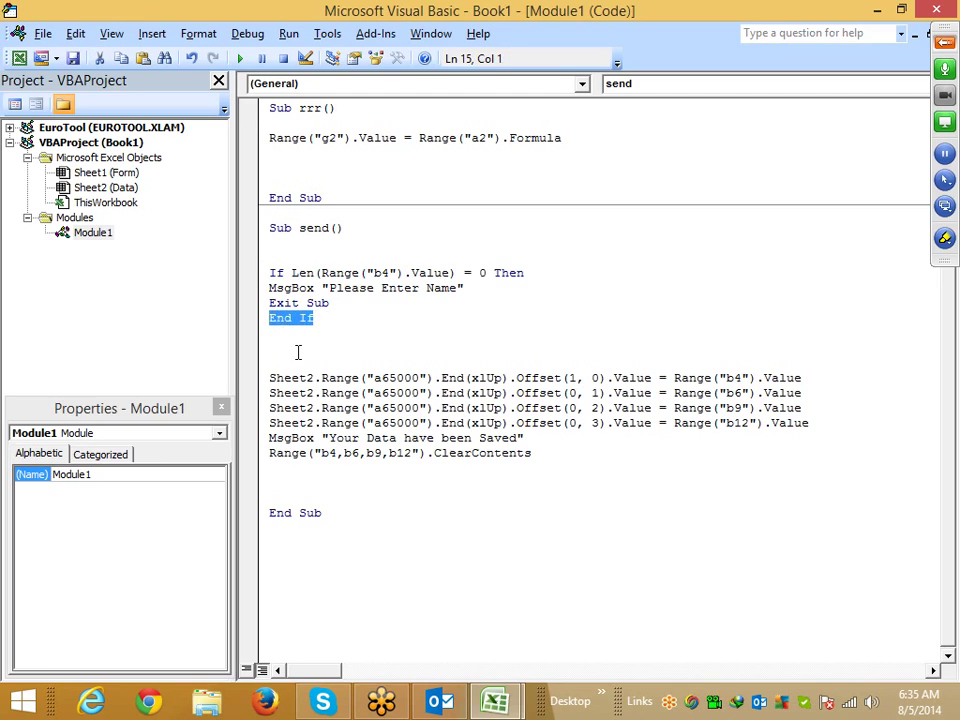
key("ctrl+x")
left_click(289, 470)
key("ctrl+v")
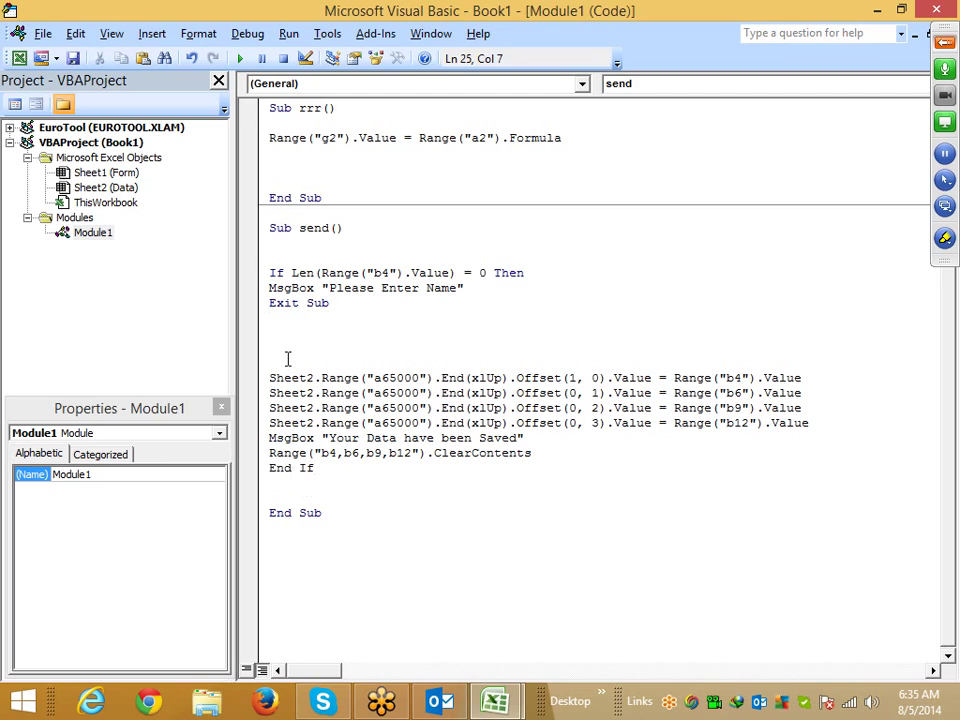
Add Else on the empty line after Exit Sub.
left_click(287, 331)
type("else")
left_click(398, 486)
left_click(381, 514)
mouse_move(291, 272)
left_mouse_down()
mouse_move(503, 272)
mouse_move(377, 287)
mouse_move(258, 286)
mouse_move(258, 302)
left_mouse_up()
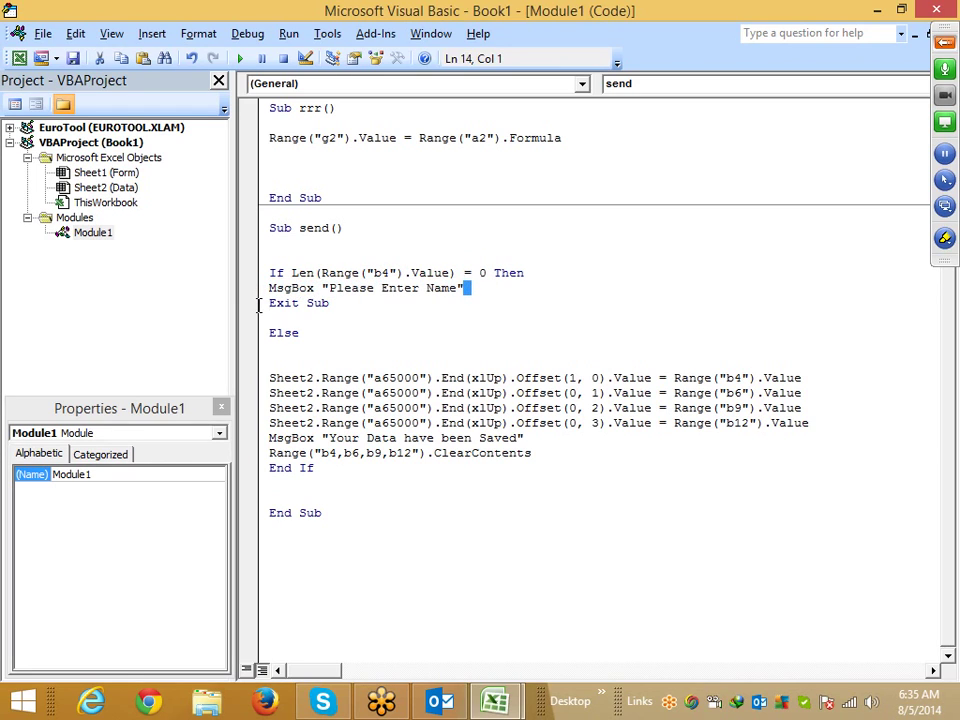
Delete the blank lines around Else so the save code sits directly beneath it.
left_click_drag(269, 378, 520, 455)
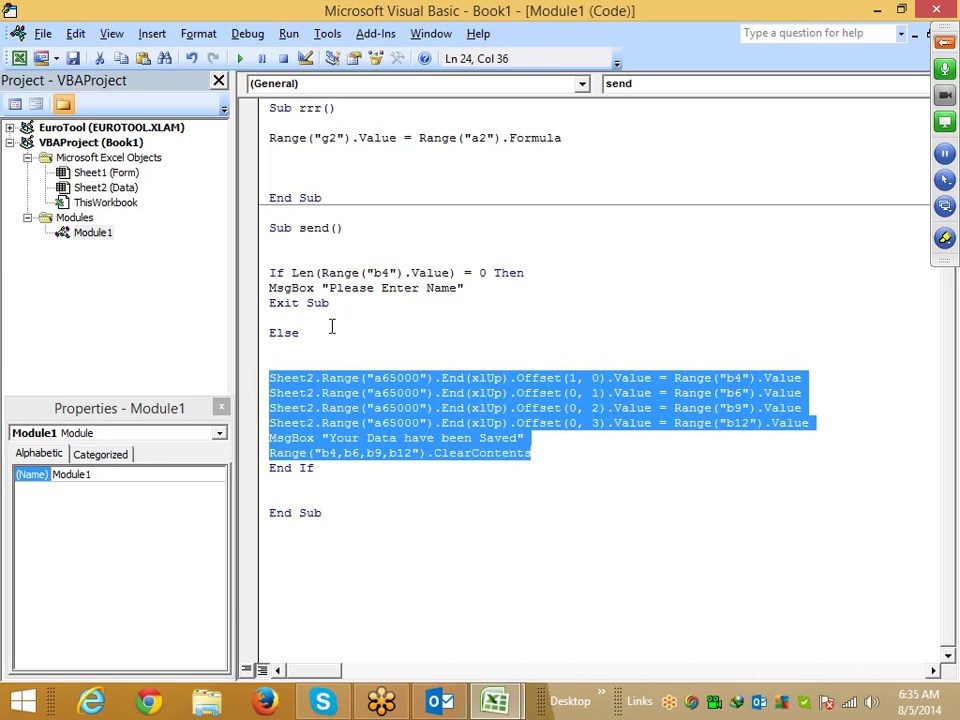
left_click(294, 346)
key("Delete")
key("Delete")
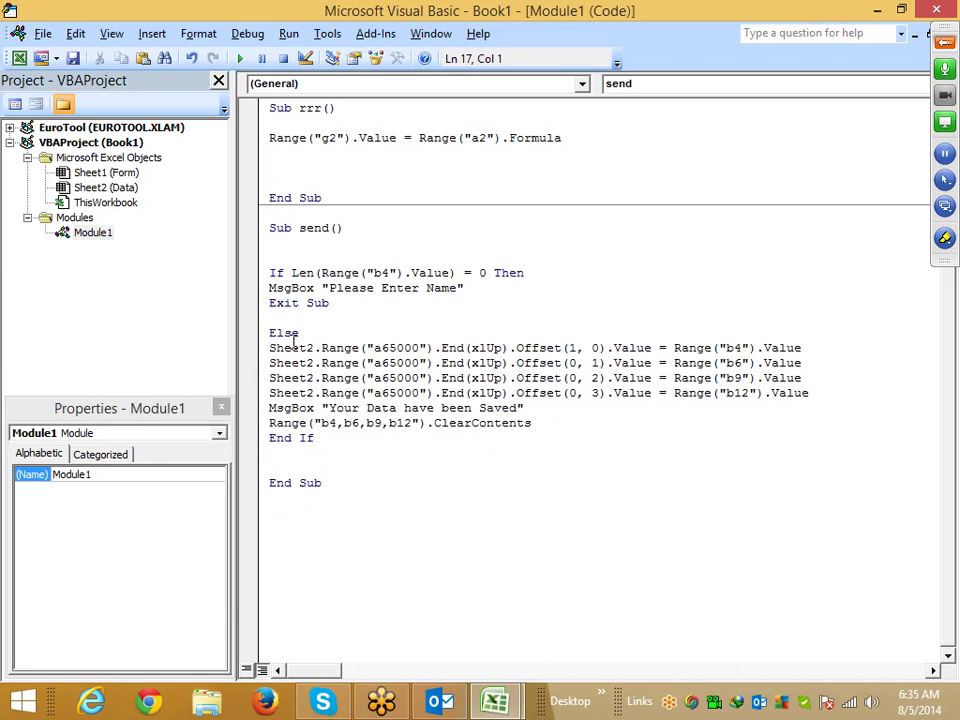
left_click(277, 320)
key("Delete")
left_click(326, 437)
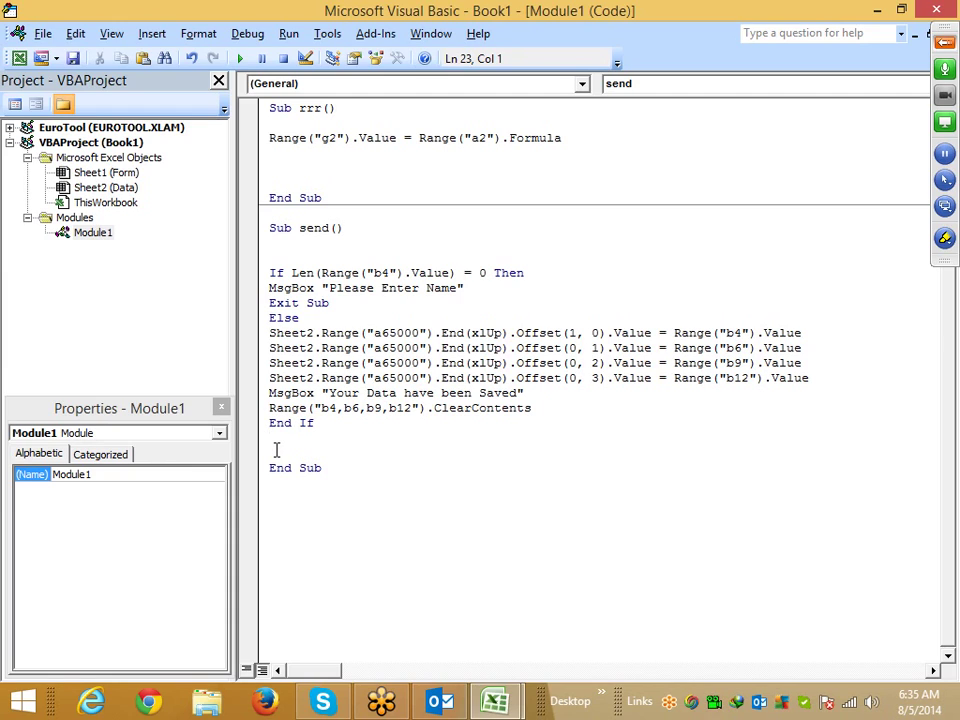
Clear the test record in A2:D2 of the Data sheet, keeping the Name, City, Mobile, Pin headers.
left_click(300, 317)
left_click(300, 362)
left_click(306, 423)
left_click(314, 424)
left_click(322, 363)
key("alt+Tab")
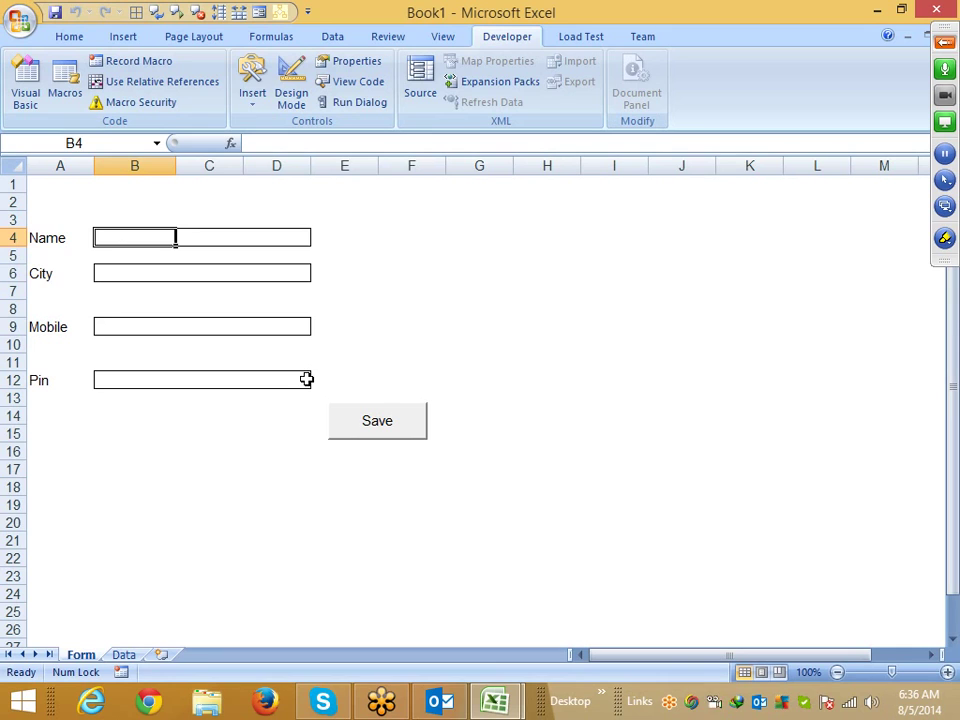
left_click(128, 656)
left_click(152, 324)
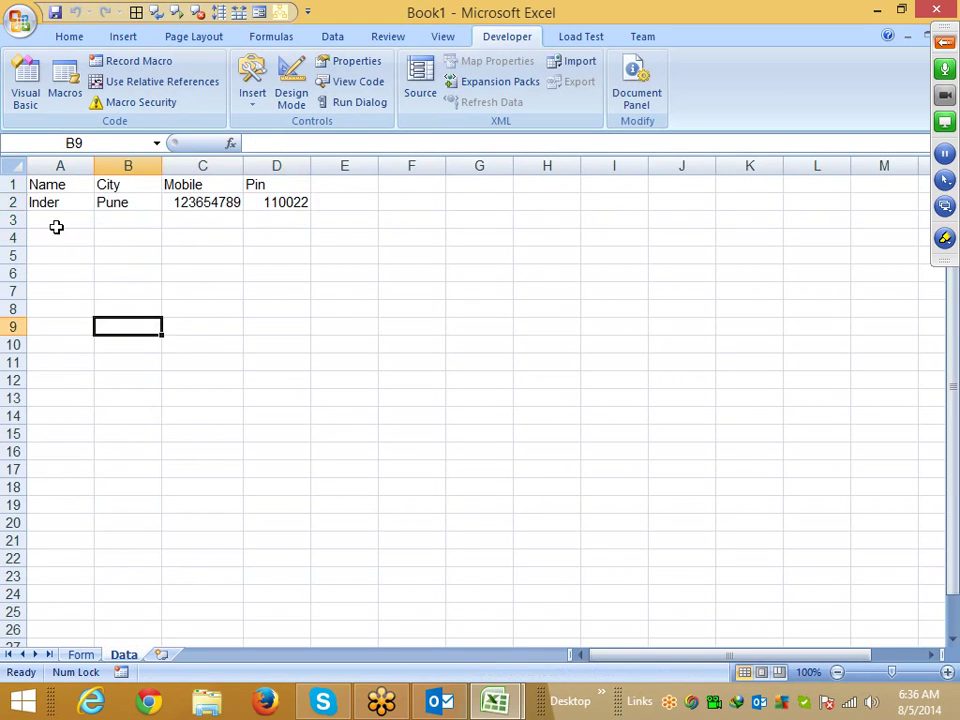
left_click_drag(55, 202, 305, 208)
key("Delete")
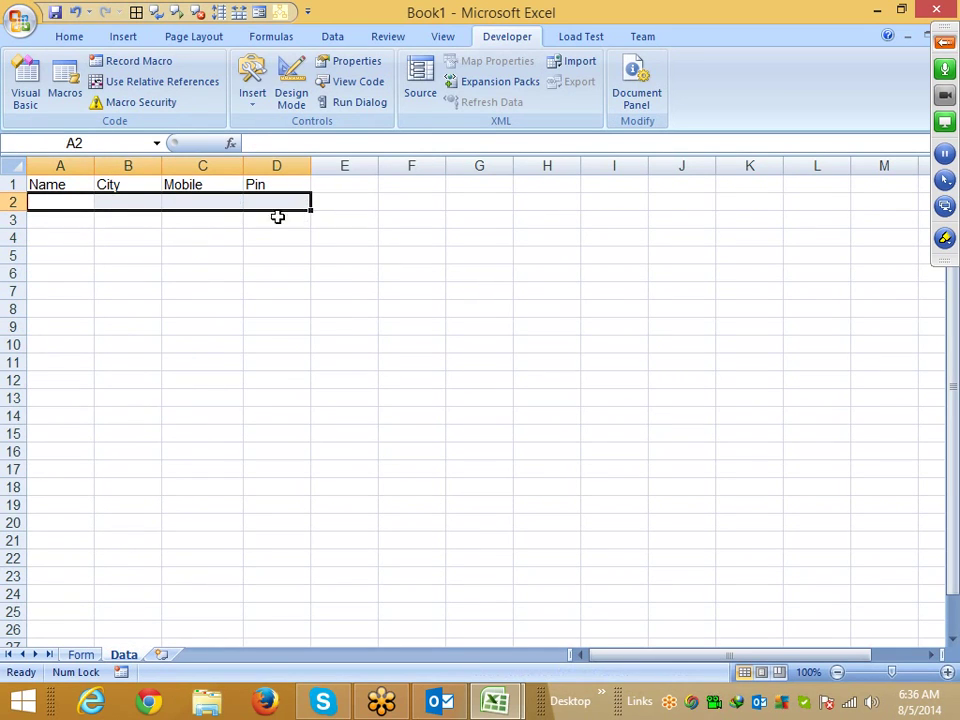
key("alt+F11")
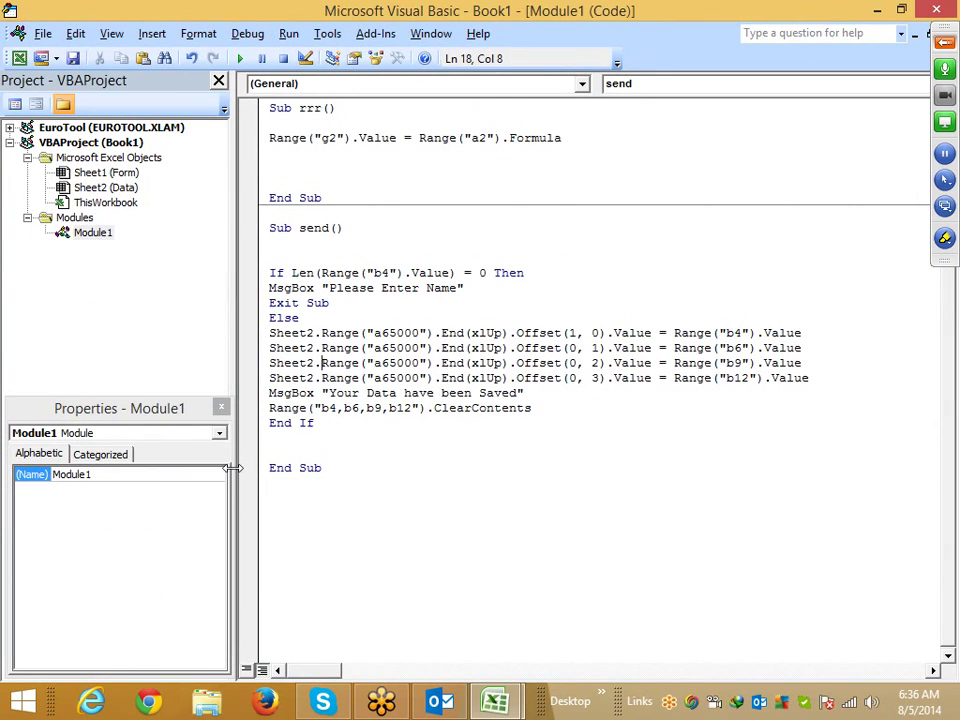
key("alt+F11")
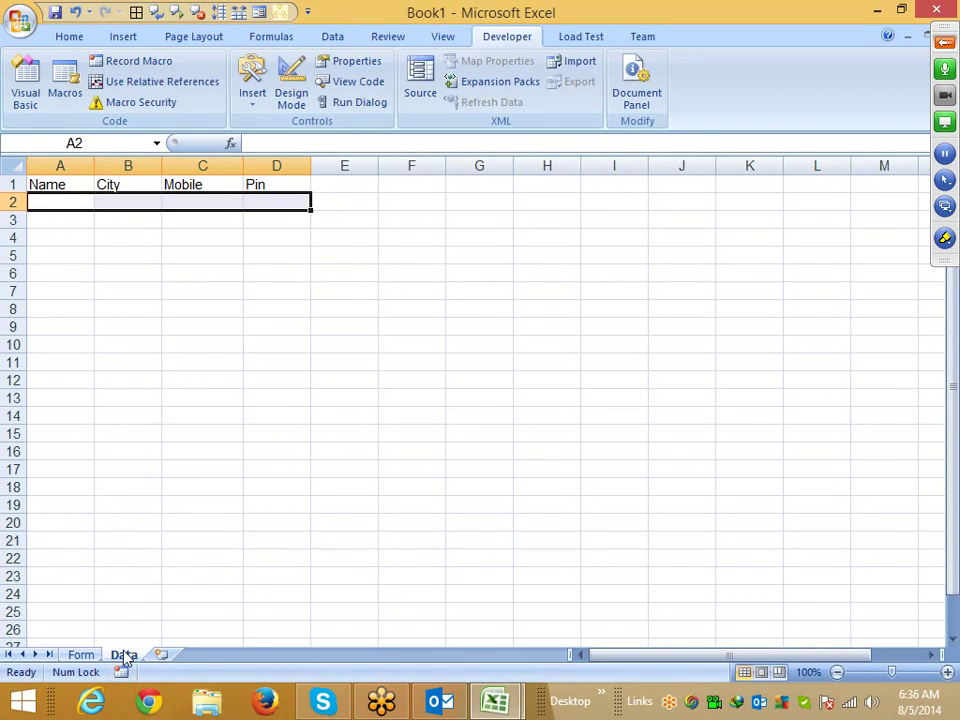
right_click(123, 652)
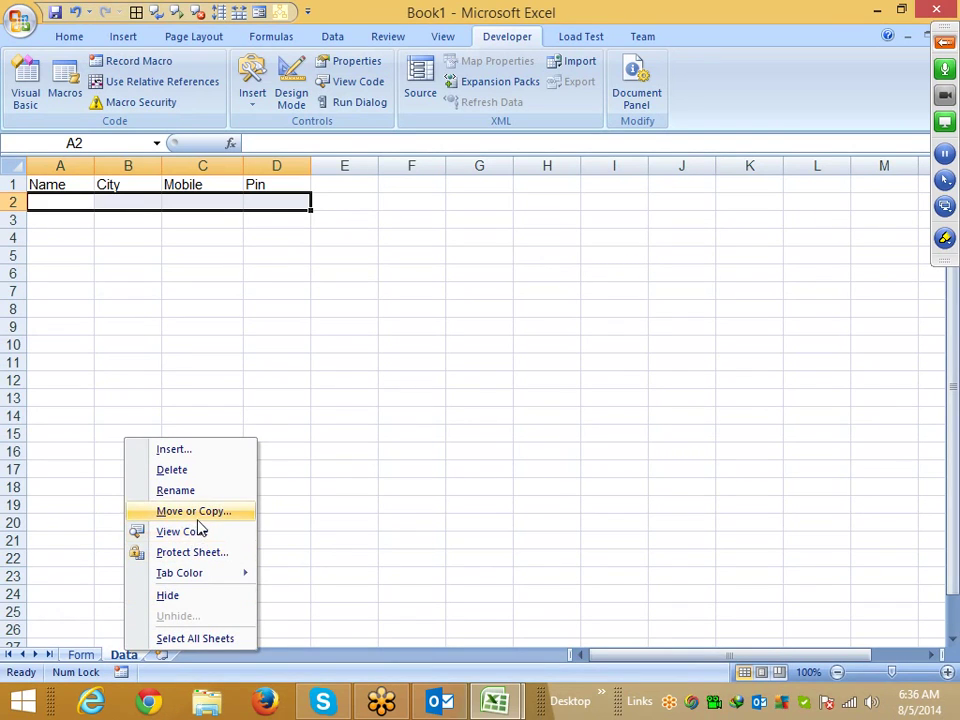
Copy the Data sheet into a new workbook with Move or Copy.
left_click(194, 512)
left_click(143, 581)
left_click(135, 443)
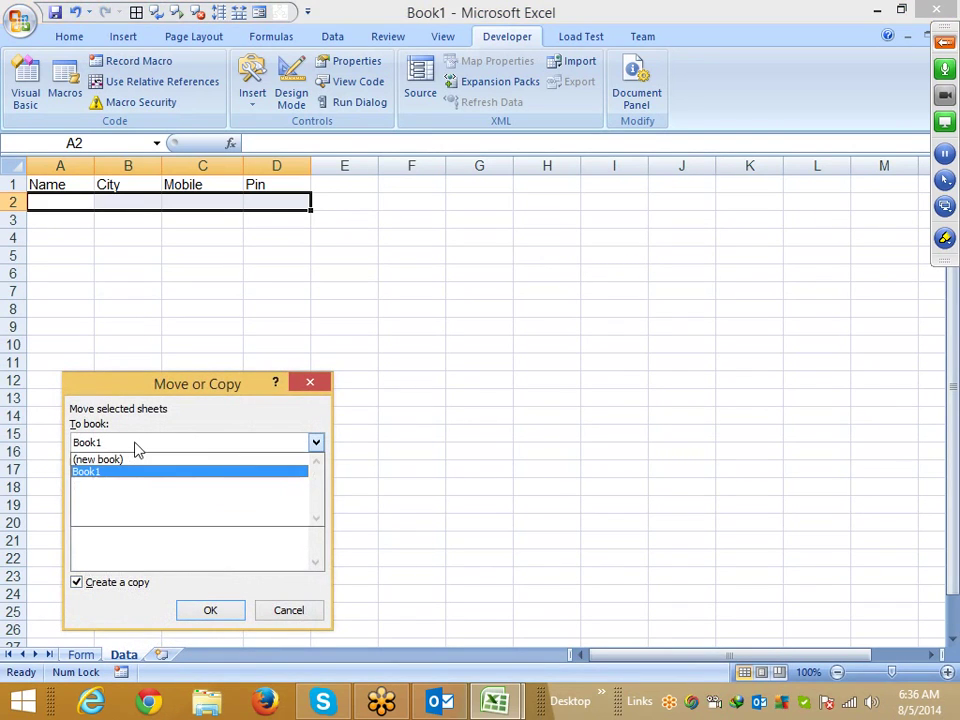
left_click(135, 457)
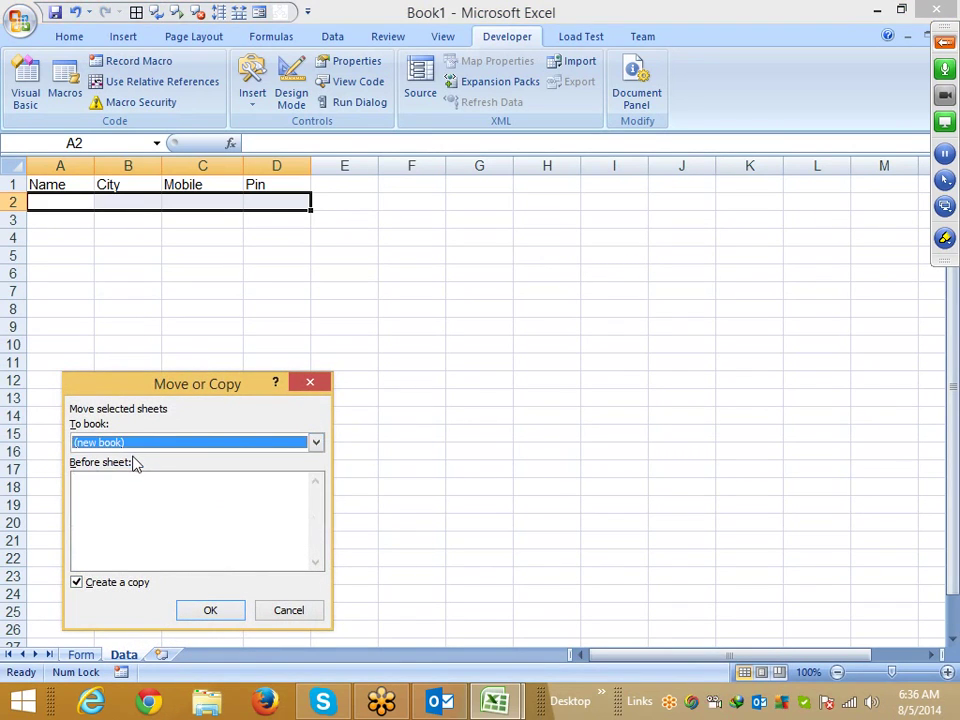
left_click(185, 609)
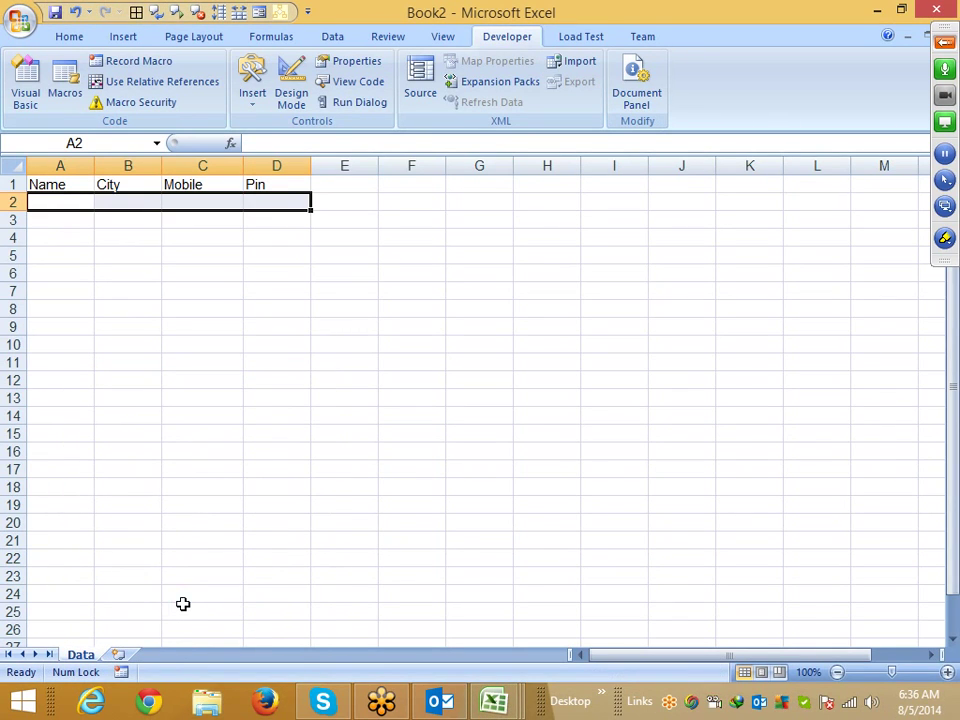
Save the new workbook as the macro-enabled file sData.xlsm.
key("ctrl+s")
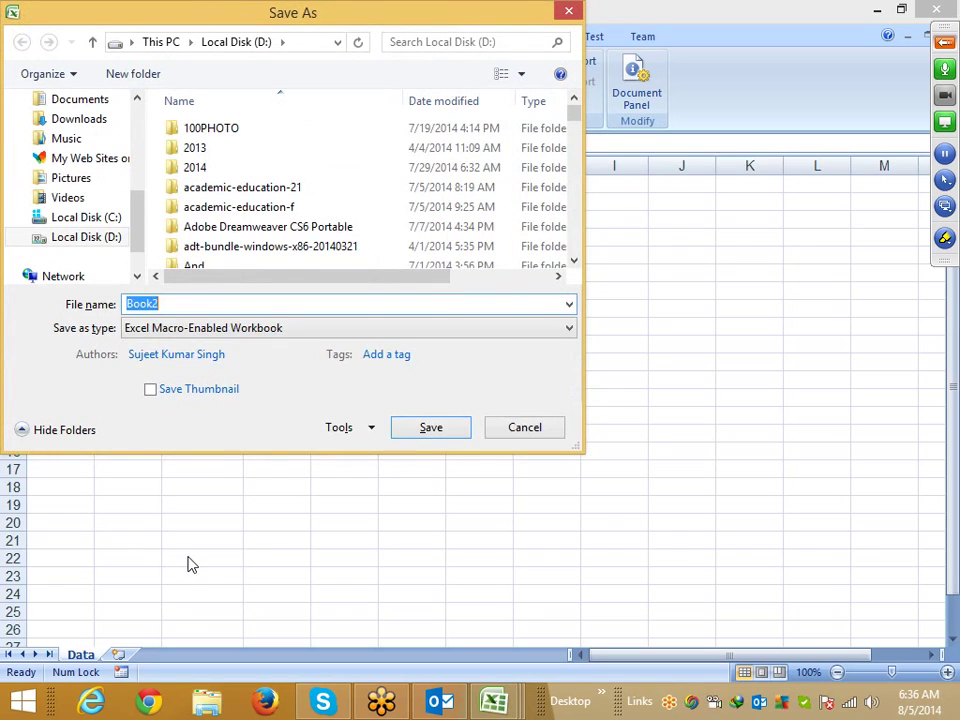
type("send")
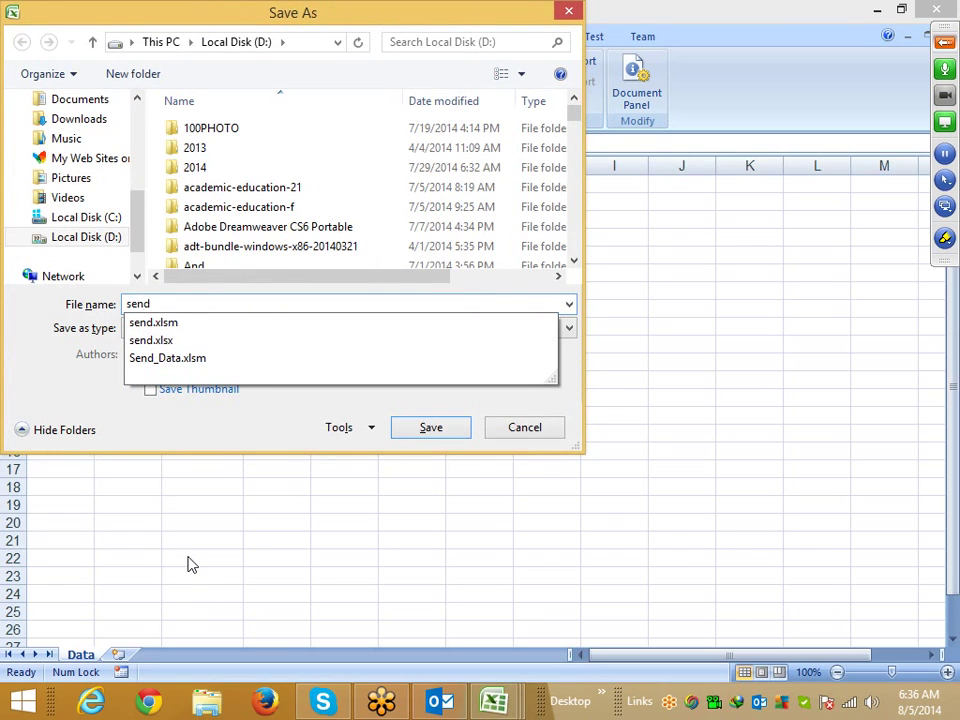
key("BackSpace")
key("BackSpace")
key("BackSpace")
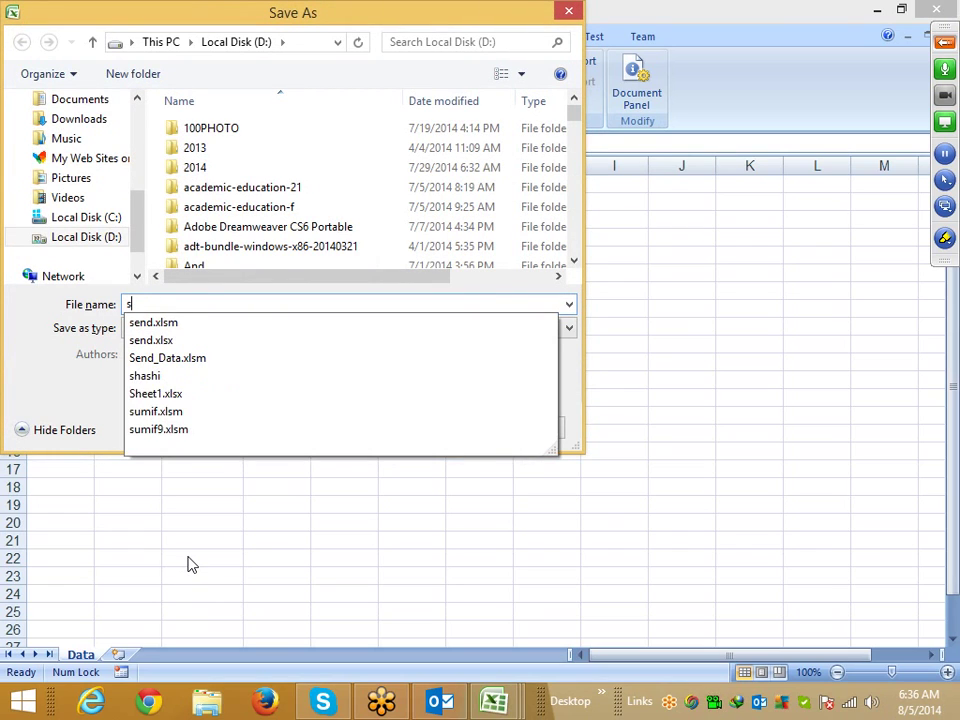
type("DAte")
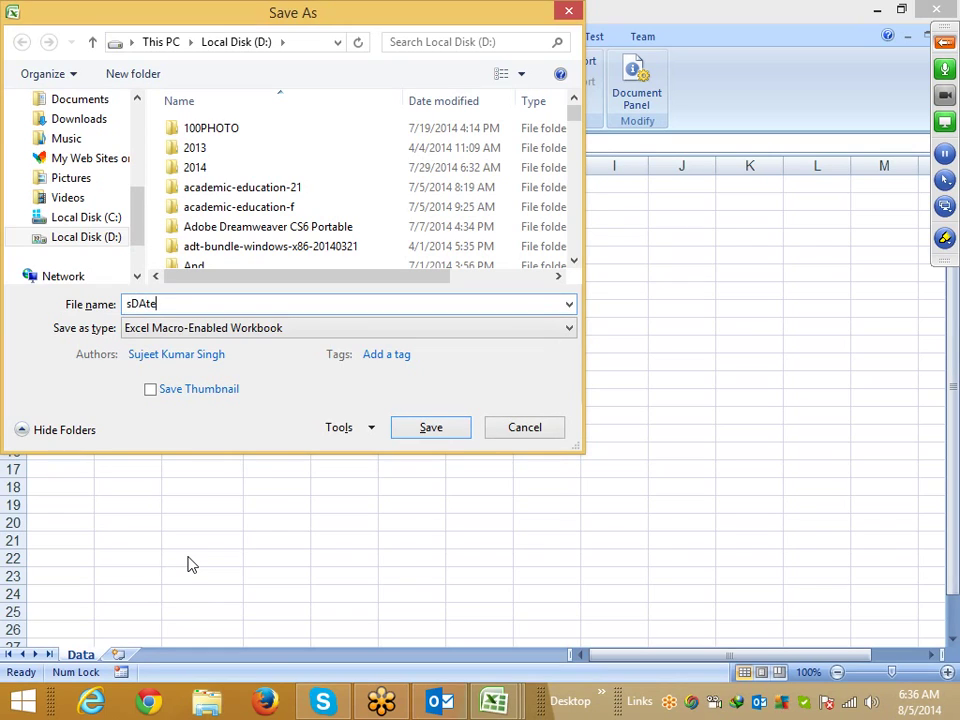
key("BackSpace")
key("BackSpace")
key("BackSpace")
type("ata")
left_click(442, 433)
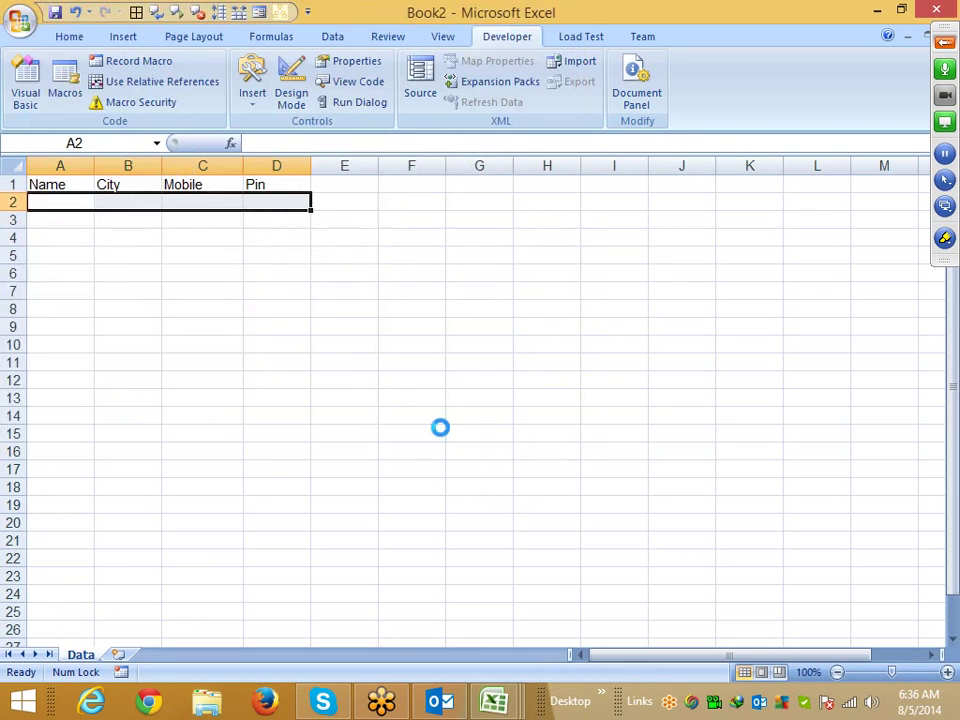
key("alt+Tab")
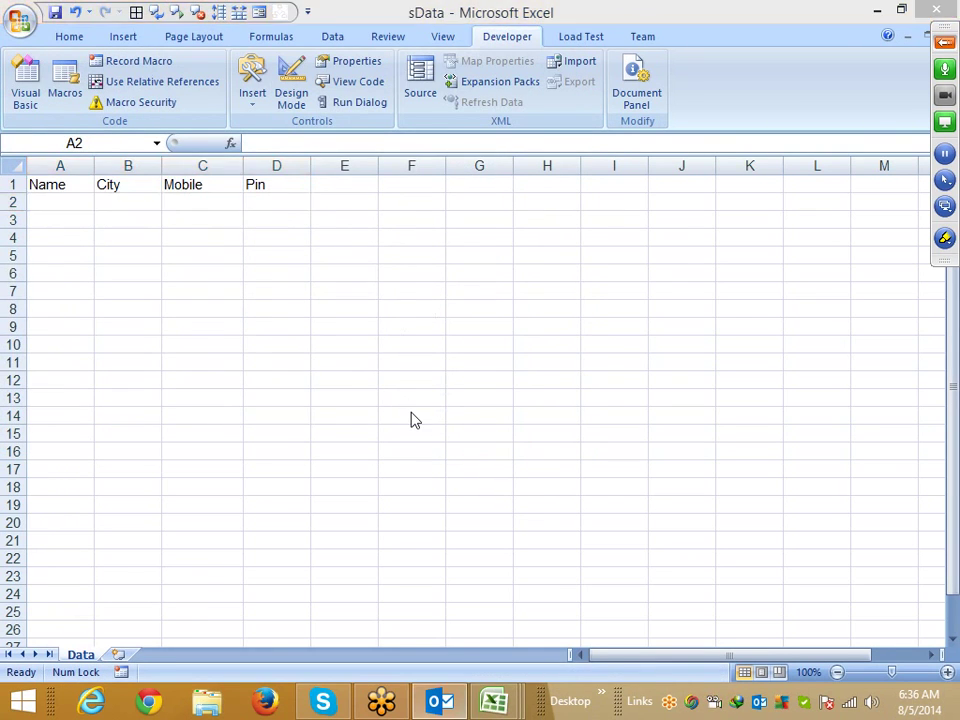
key("alt+Tab")
Make room for a new line after Else, above the first Sheet2 line.
mouse_move(493, 701)
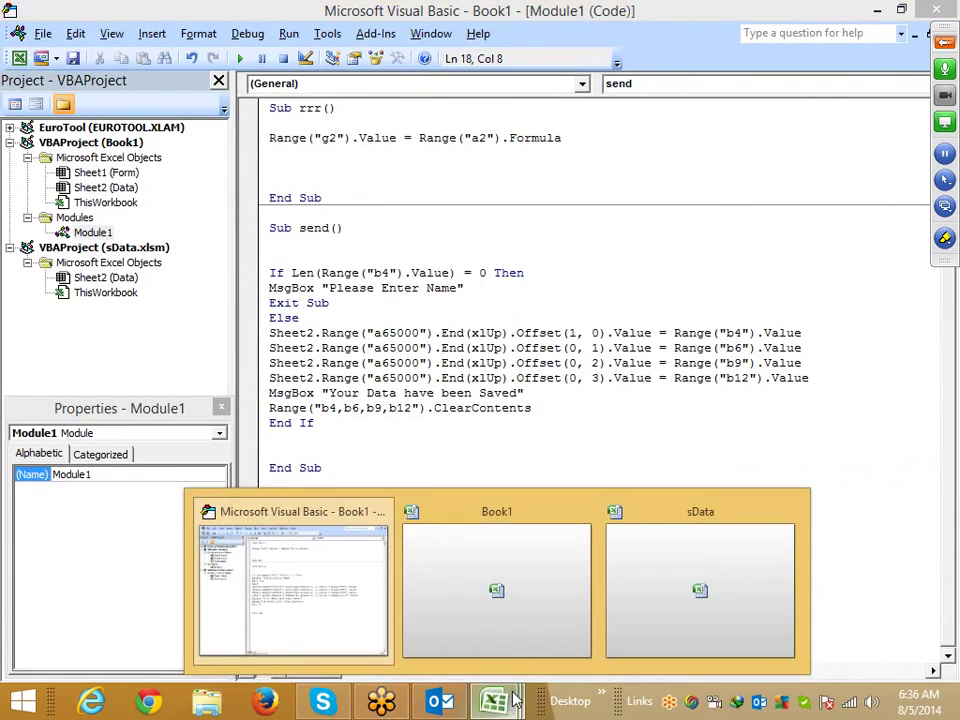
left_click(650, 627)
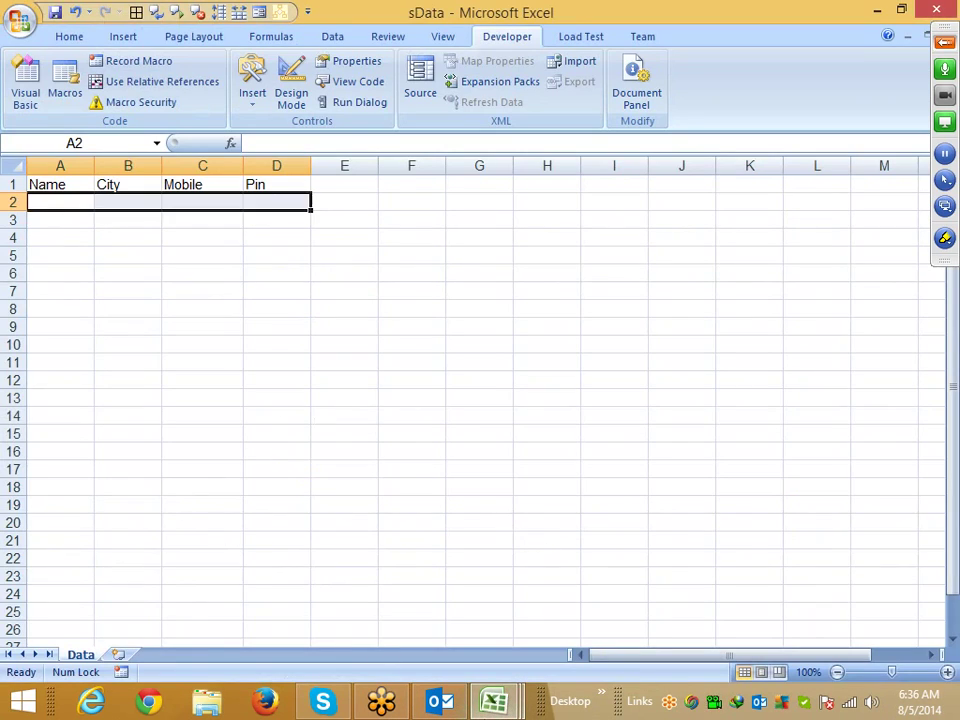
mouse_move(495, 705)
left_click(290, 600)
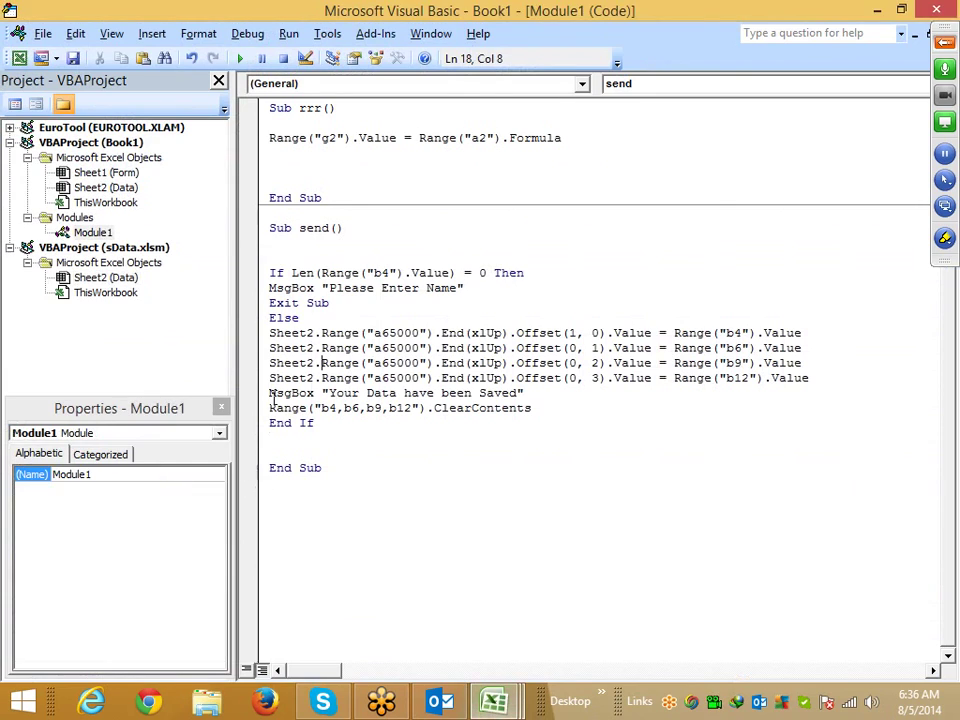
left_click(271, 337)
key("Return")
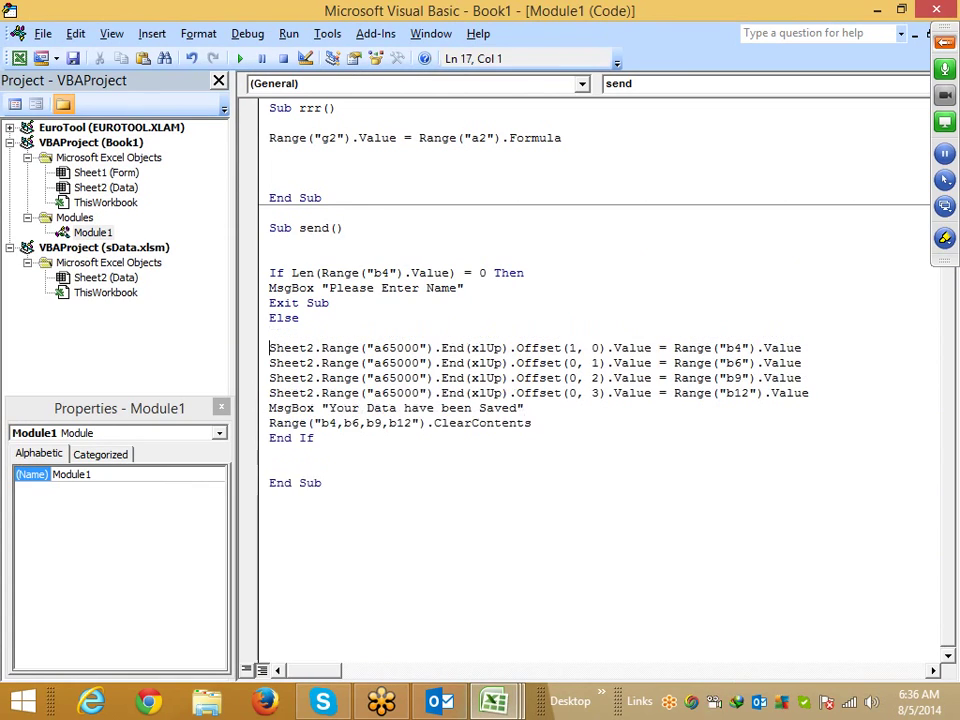
key("Return")
key("Return")
key("Up")
key("Up")
key("Up")
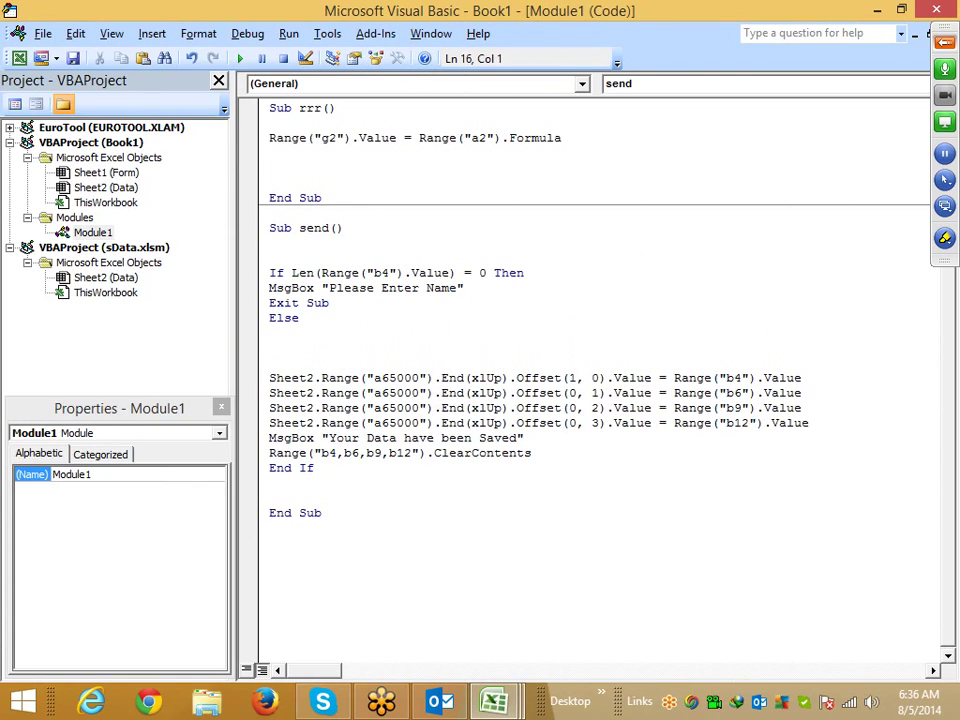
Type Workbooks.Open "D:\sData.xlsm" and remove the extra blank line below it.
type("work")
type("books")
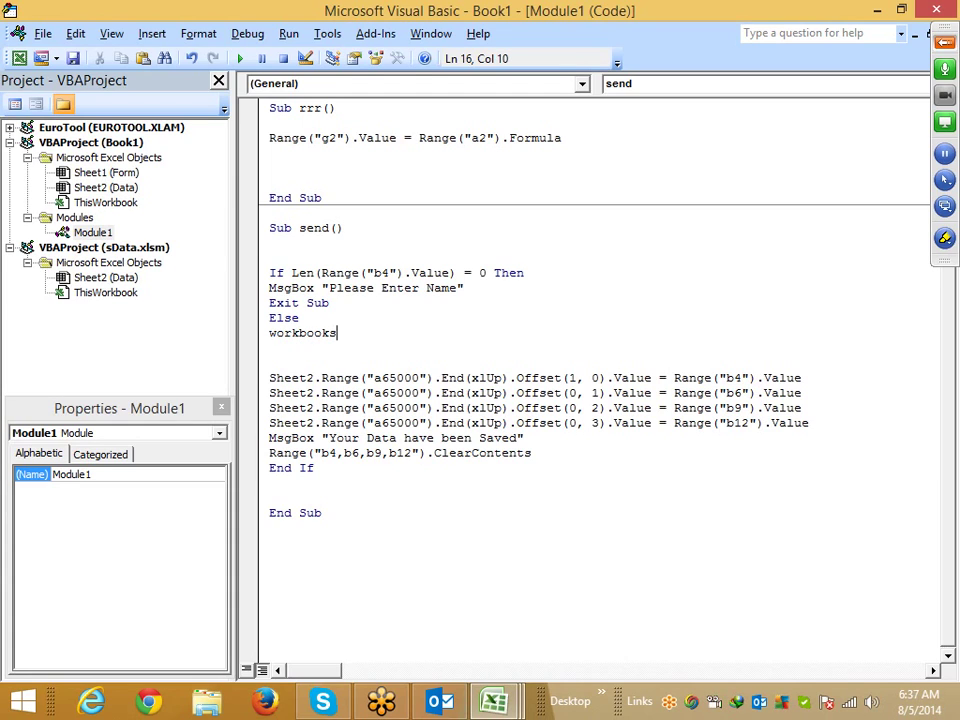
type(".op")
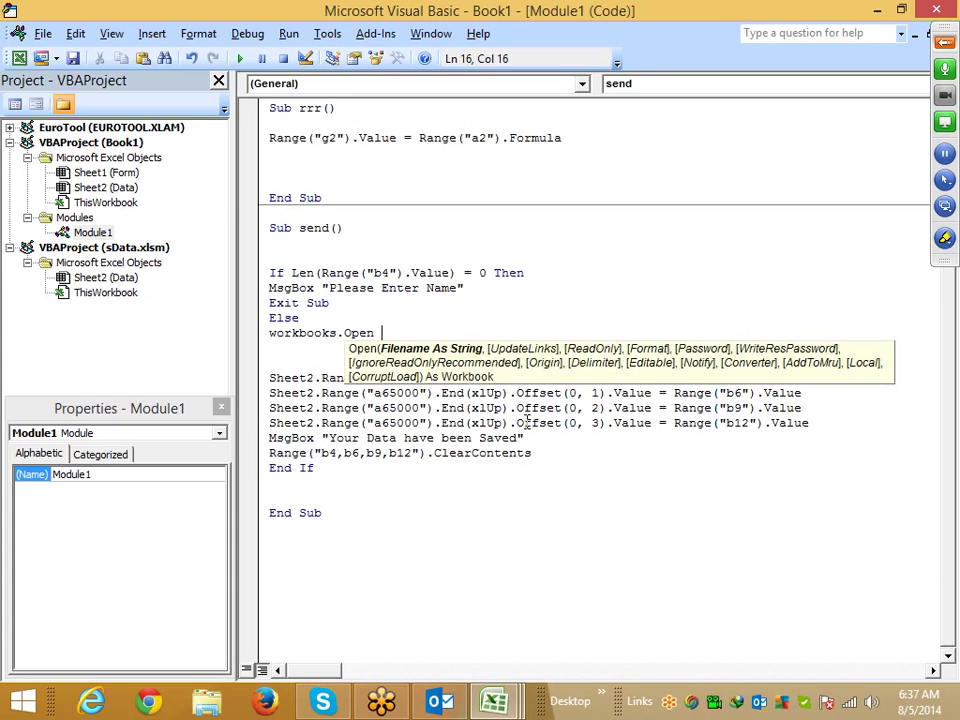
type(" \"D")
type("\\")
key("BackSpace")
type("s")
type("Data.")
type("xlsm\"")
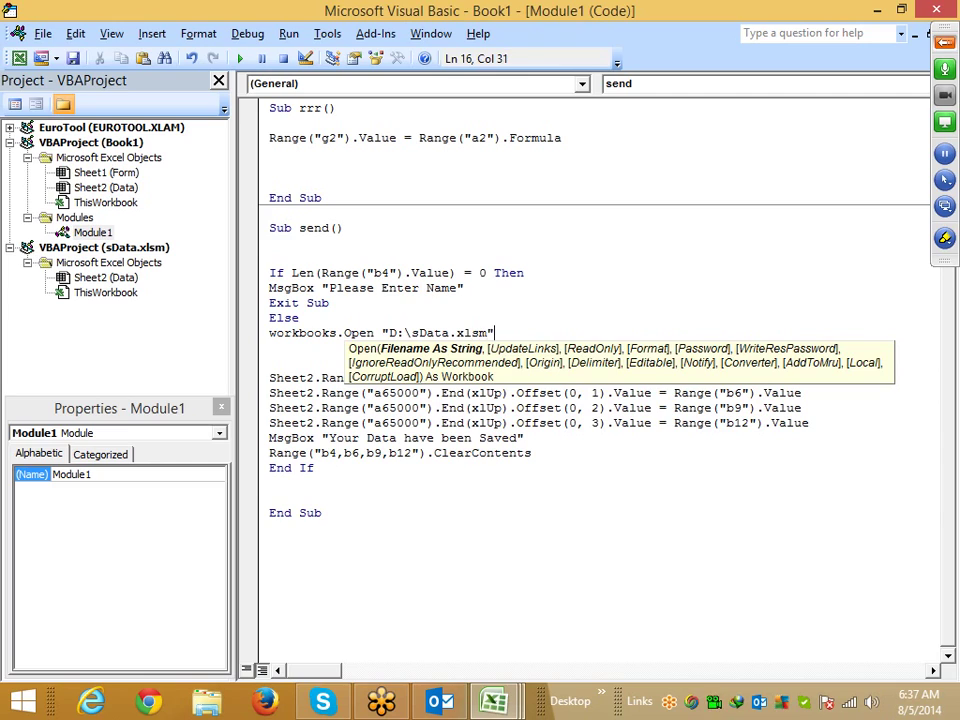
key("Down")
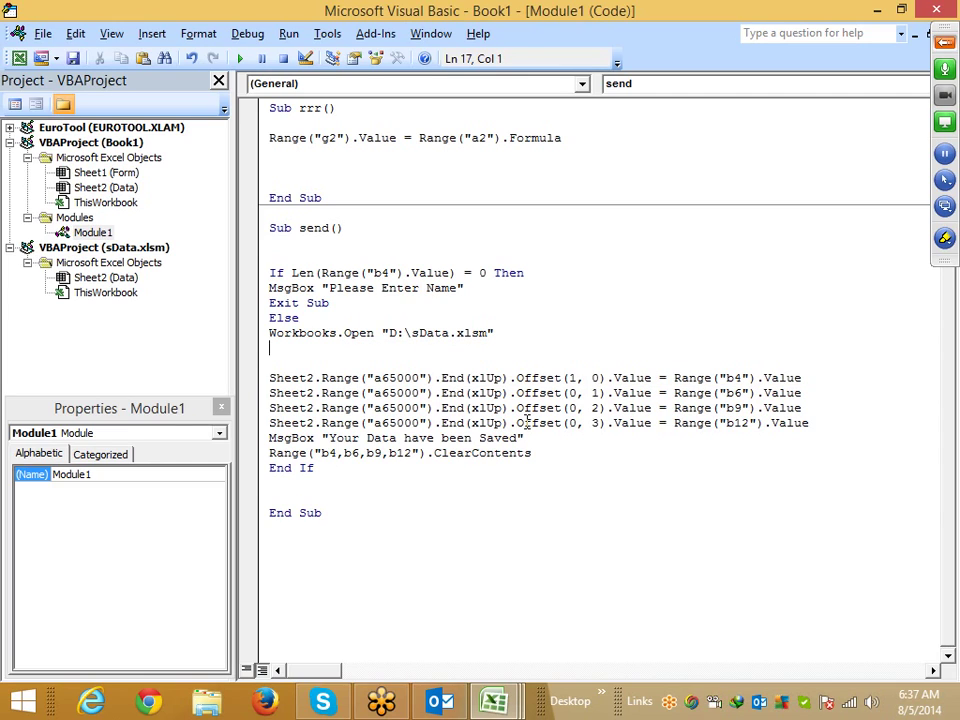
key("Delete")
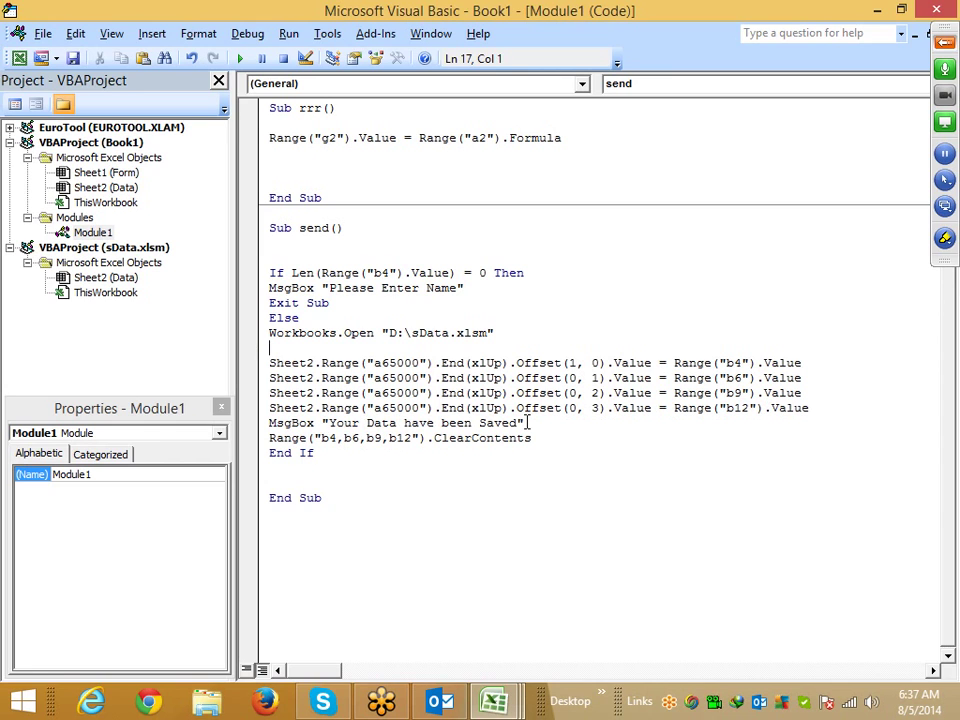
Check the Book1 and sData workbook windows, then return to the send macro code.
key("alt+F11")
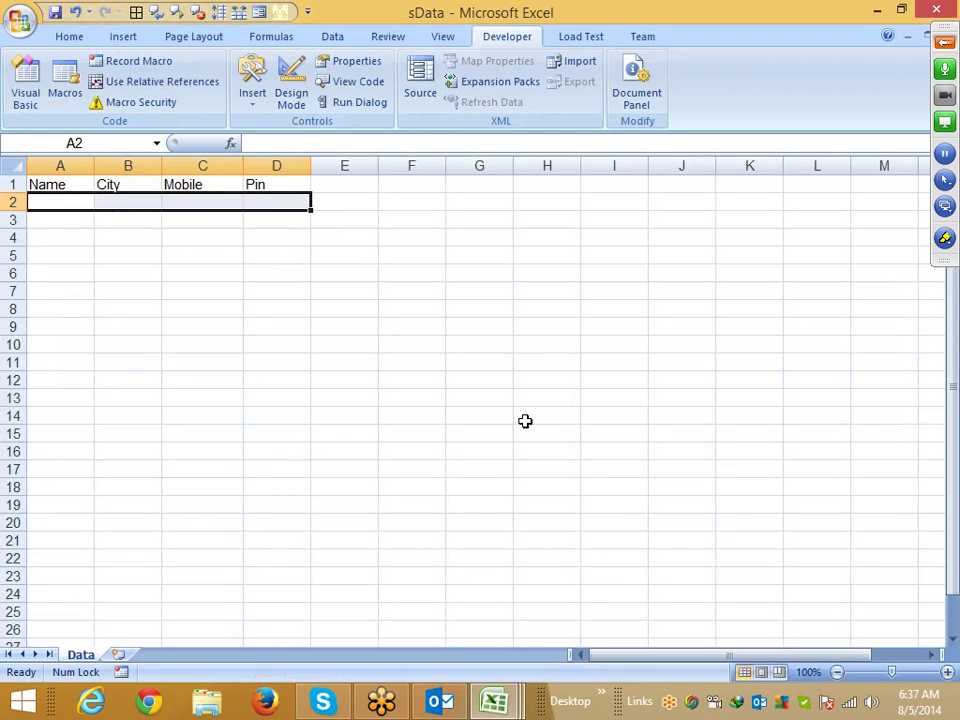
mouse_move(492, 708)
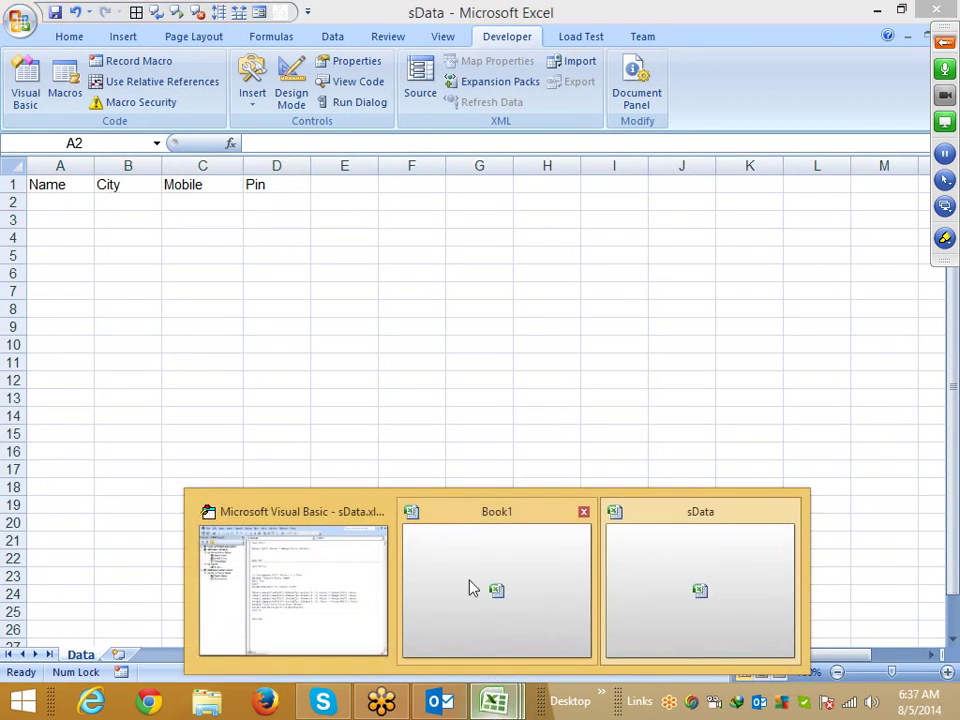
left_click(545, 573)
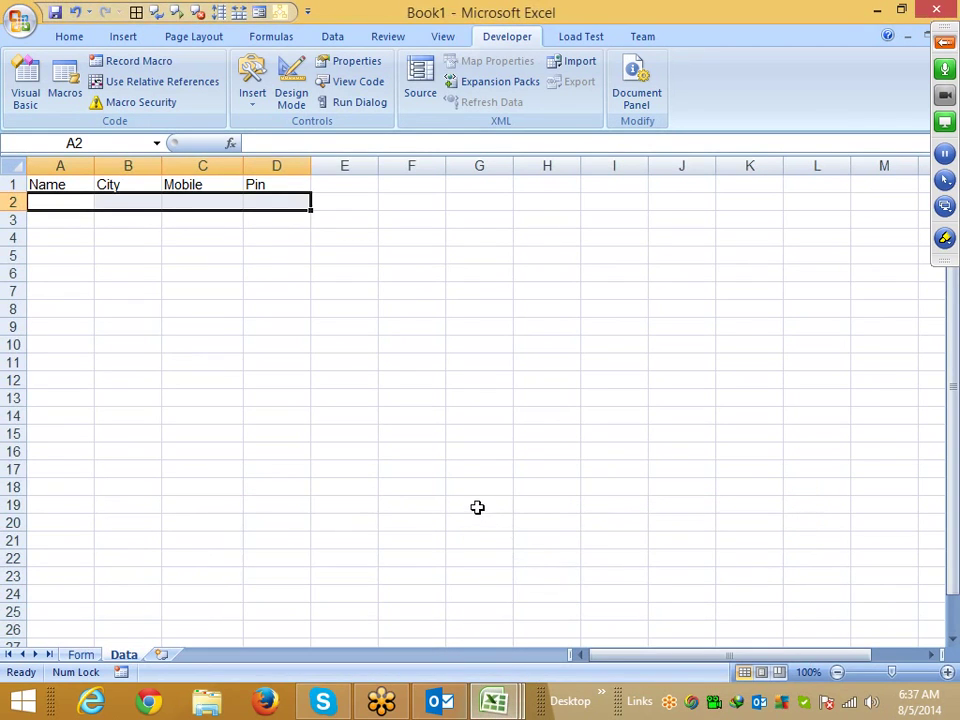
mouse_move(495, 705)
left_click(630, 648)
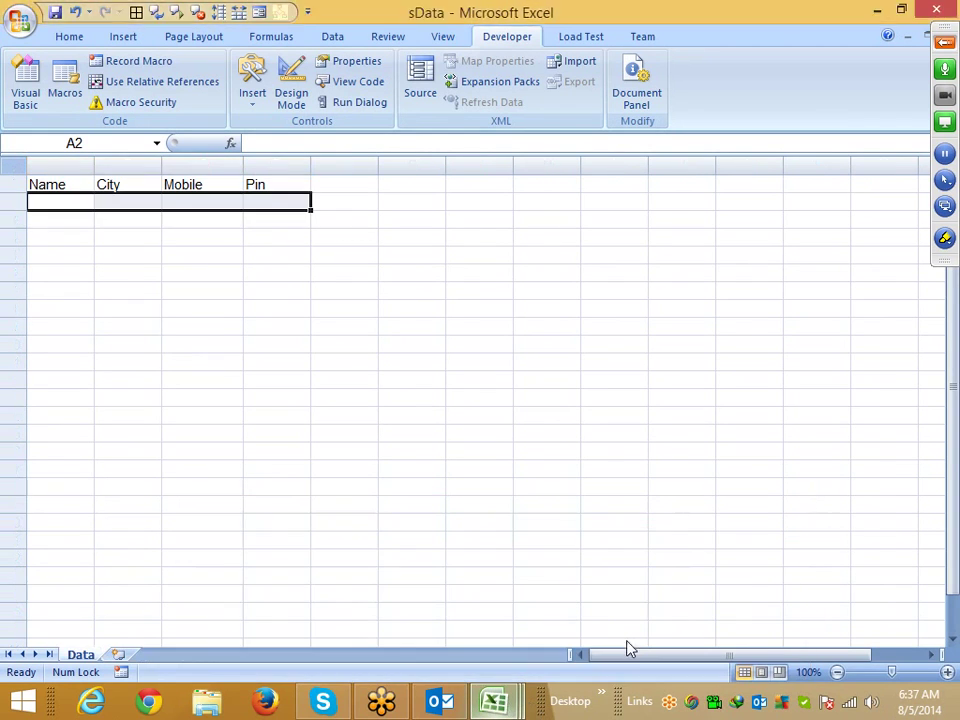
left_click(440, 702)
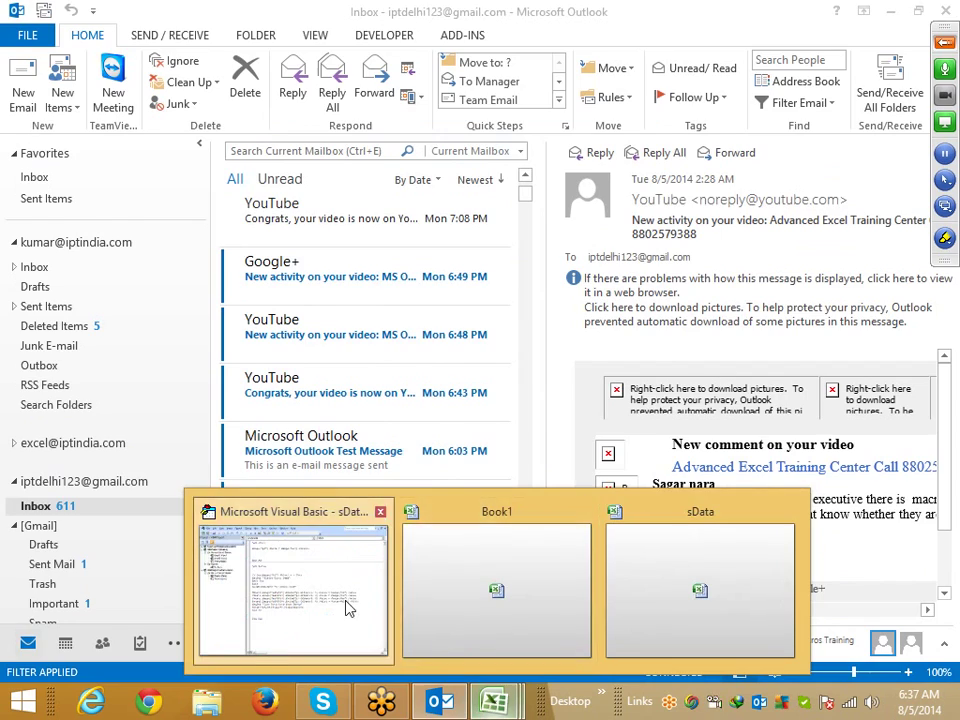
left_click(285, 585)
Add Windows("Book1").Activate under Workbooks.Open and start the next line with workbooks(".
type("w")
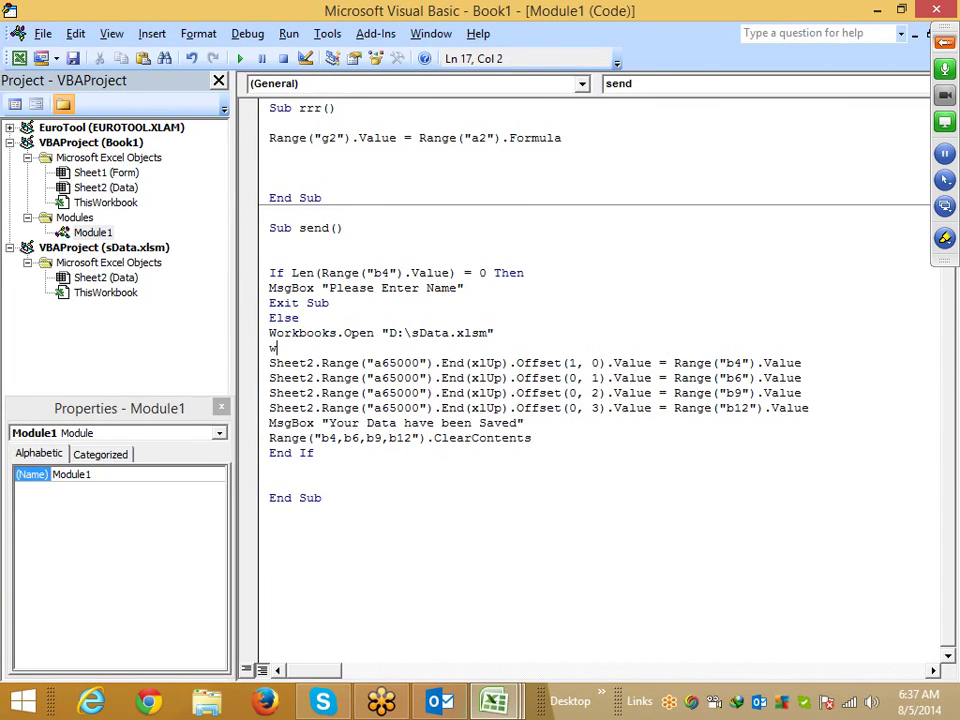
type("in")
type("dow")
key("BackSpace")
type("ws")
type("(\"")
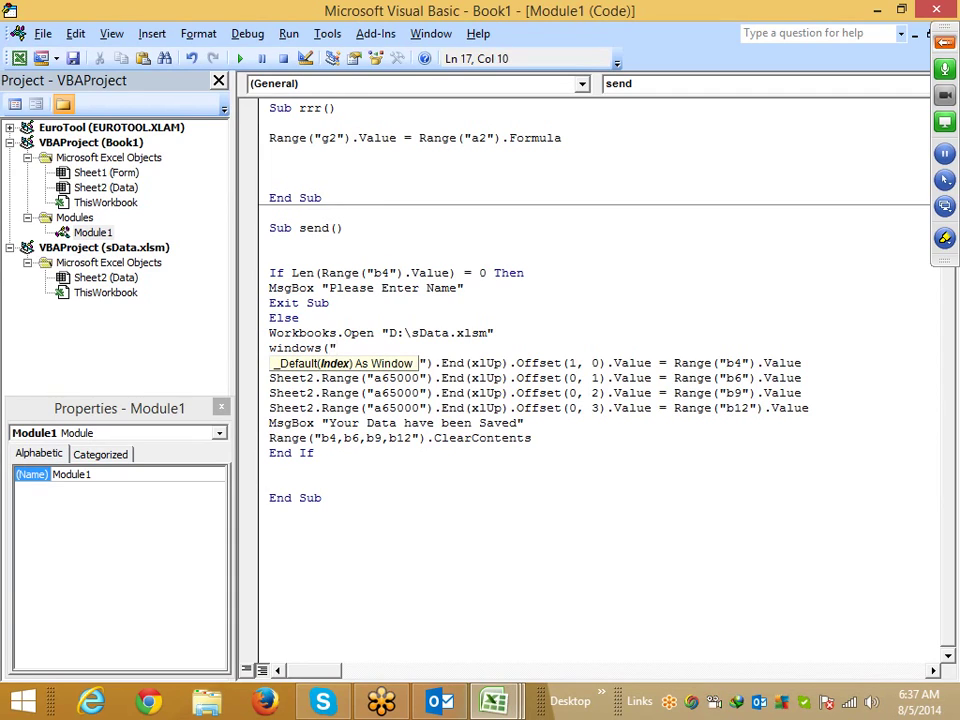
type("Book1")
type("\")")
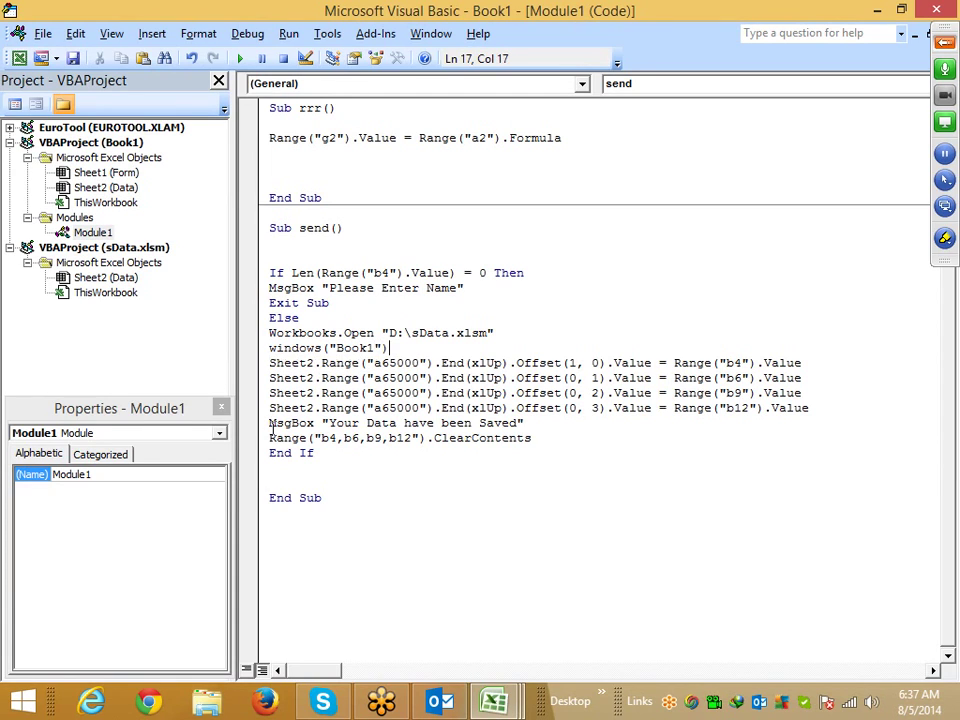
type(".a")
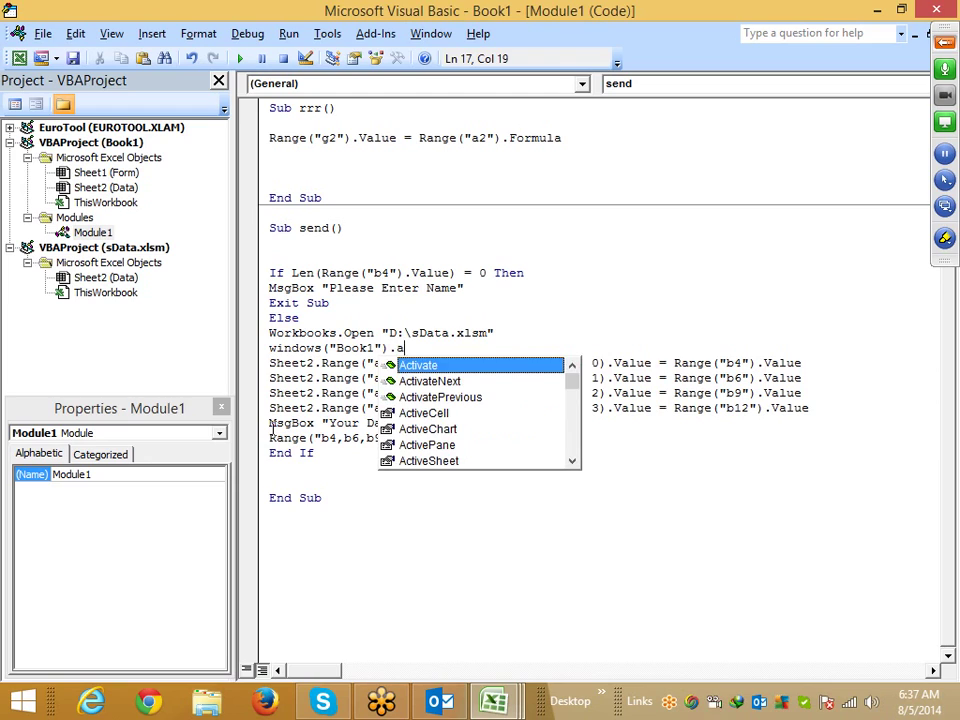
key("Return")
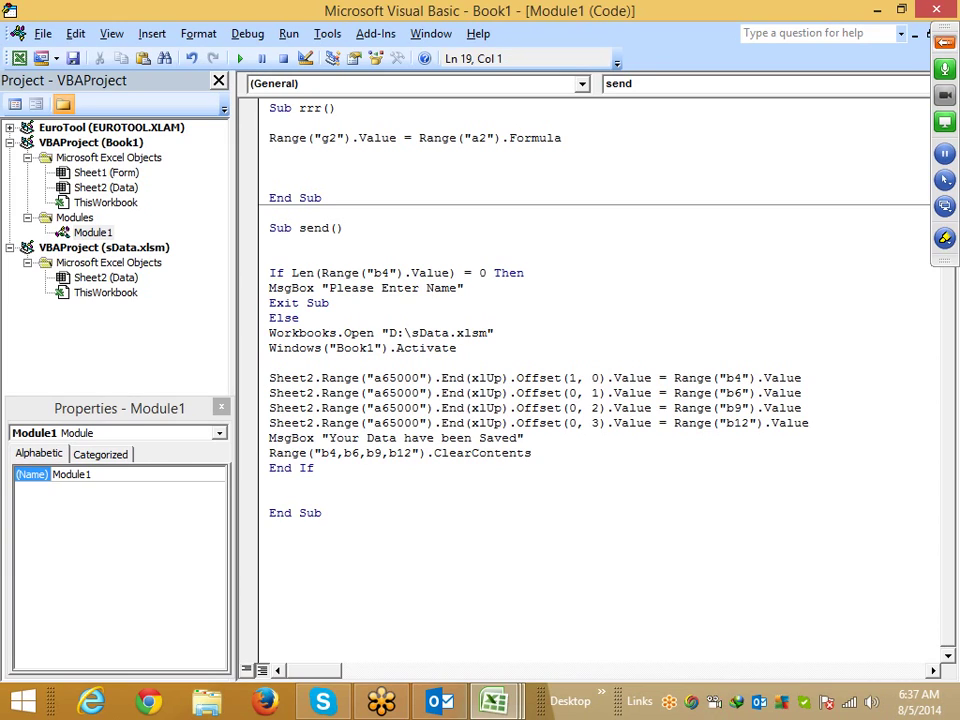
type("workbo")
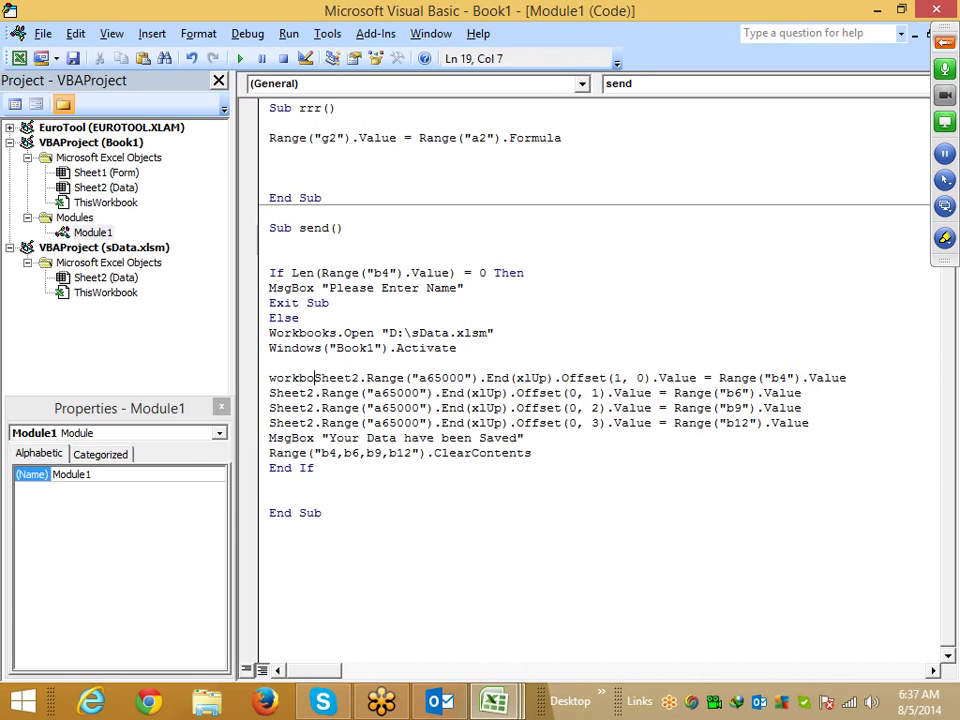
type("oks")
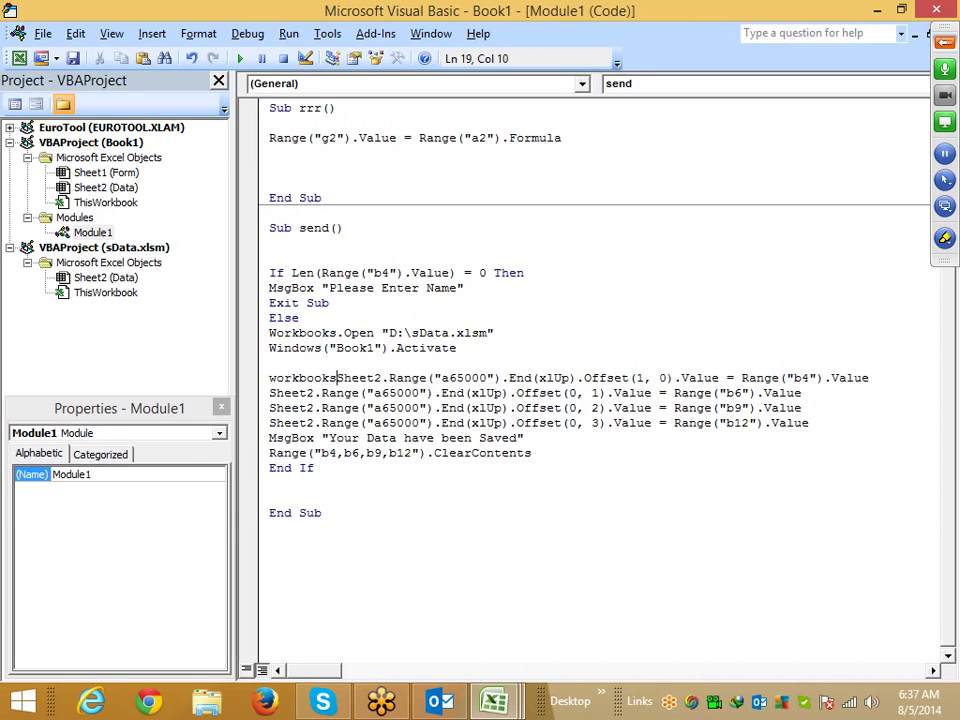
type("(\"")
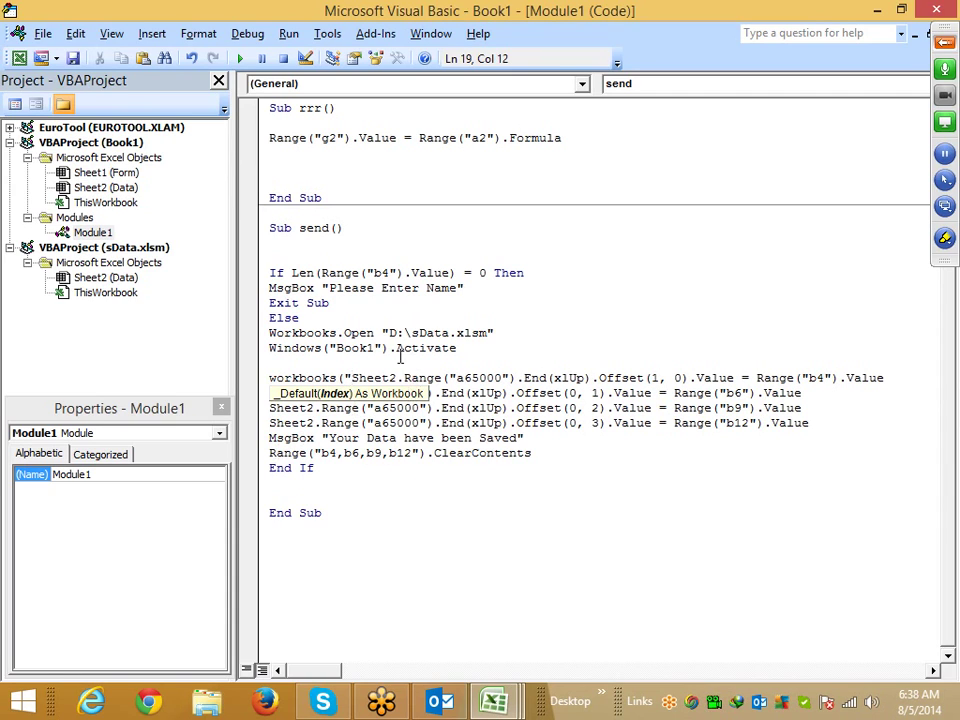
Dismiss the compile error and make the first write line use Workbooks("sData.xlsm").Sheet1.
left_click(422, 337)
left_click(456, 420)
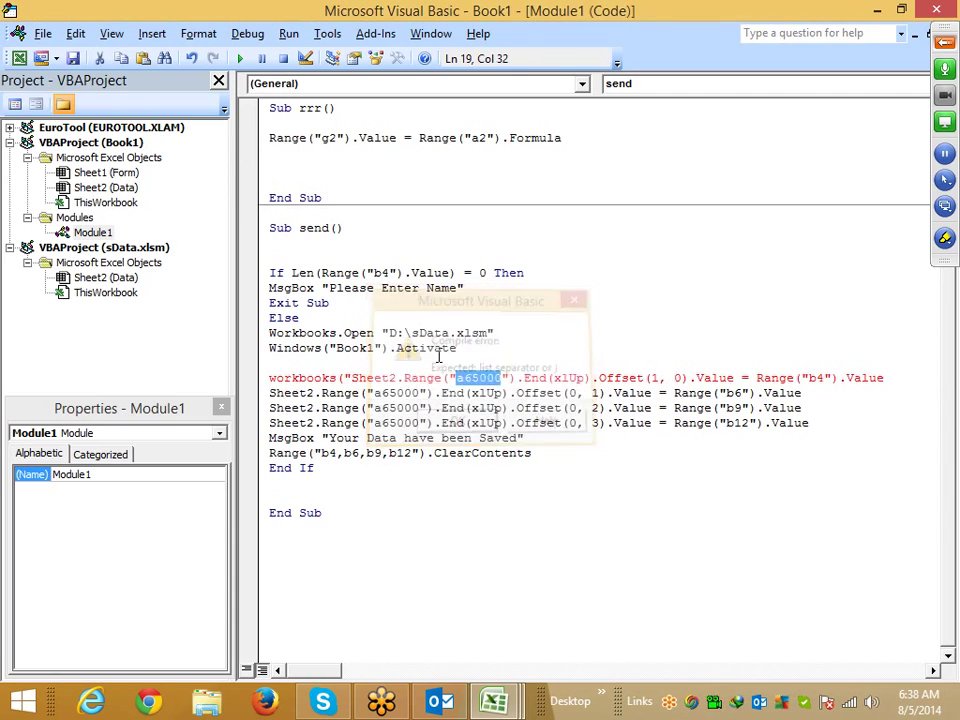
left_click(412, 332)
left_click_drag(412, 332, 487, 332)
key("ctrl+c")
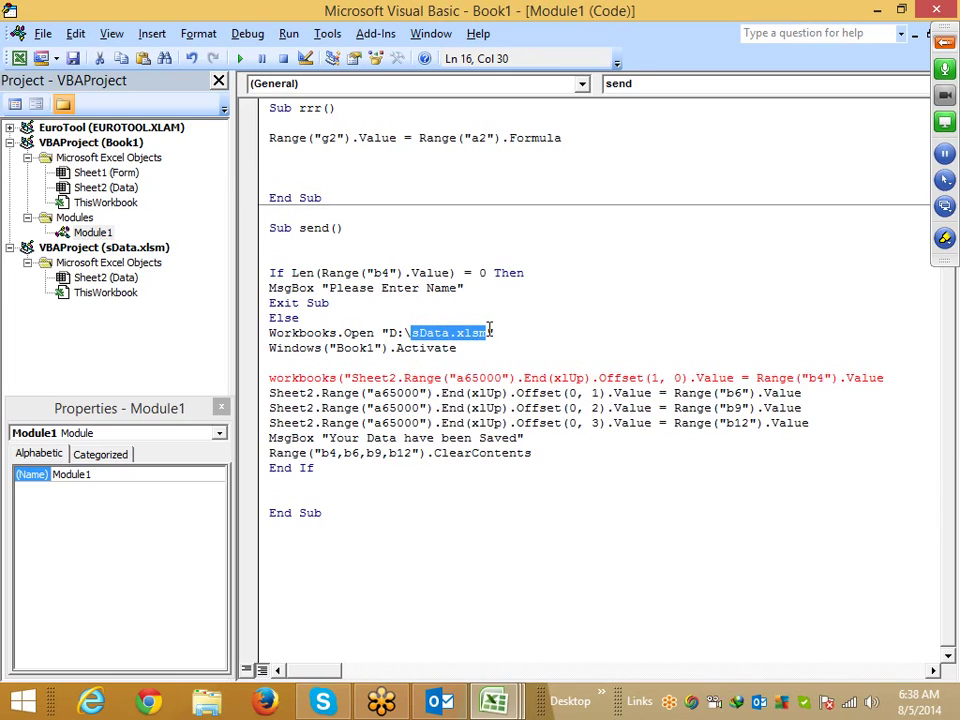
left_click(354, 378)
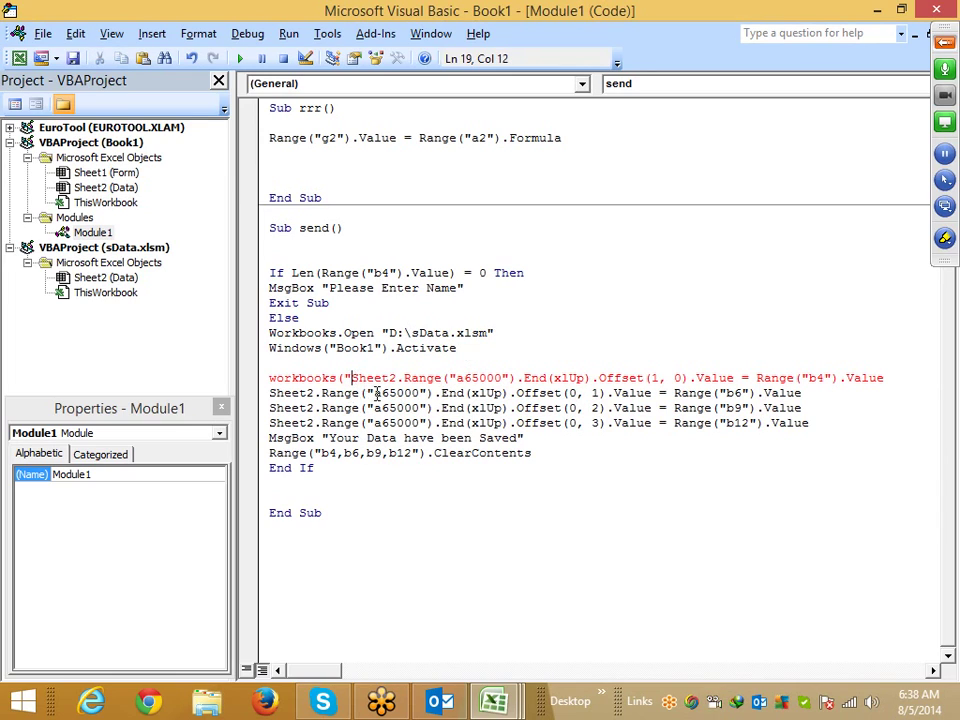
key("ctrl+v")
type("\")")
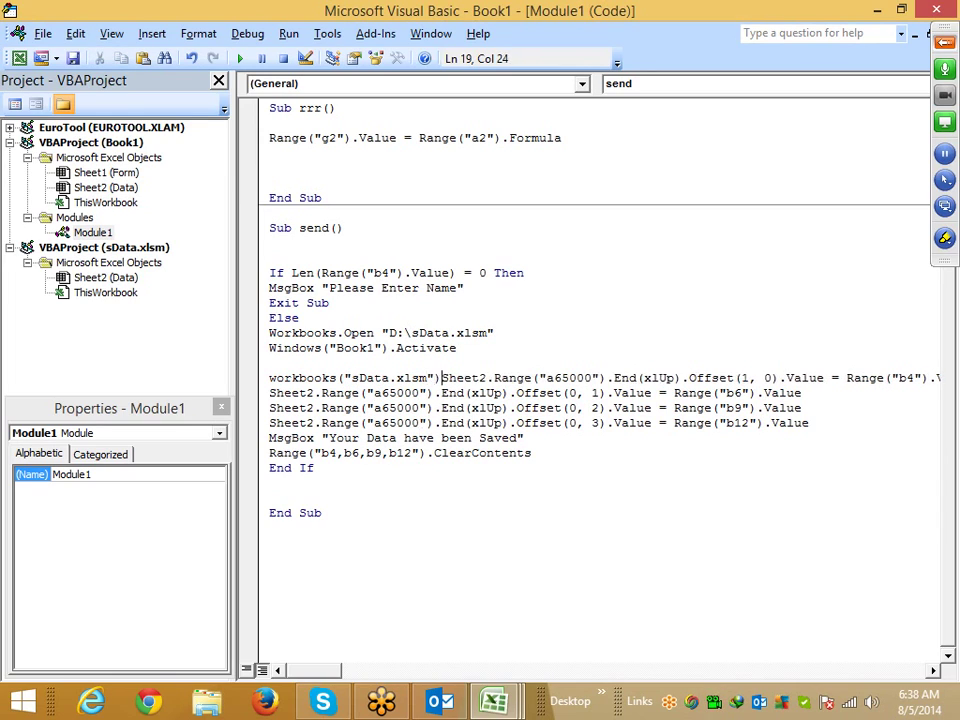
type(".")
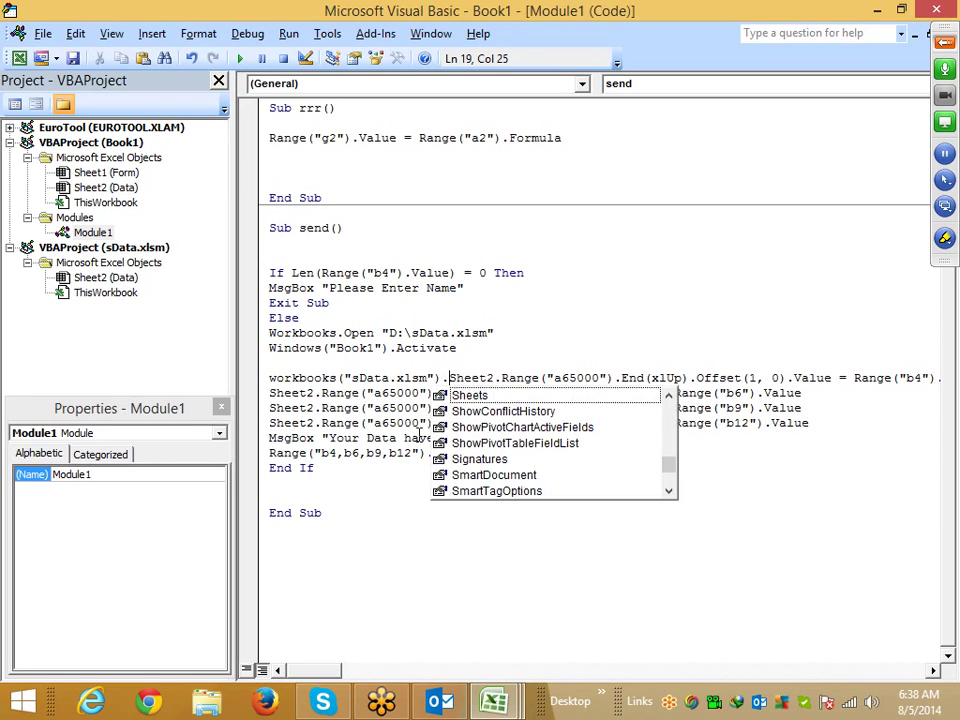
key("Right")
key("Right")
key("Right")
key("Right")
key("Right")
key("BackSpace")
type("1")
left_click(397, 378)
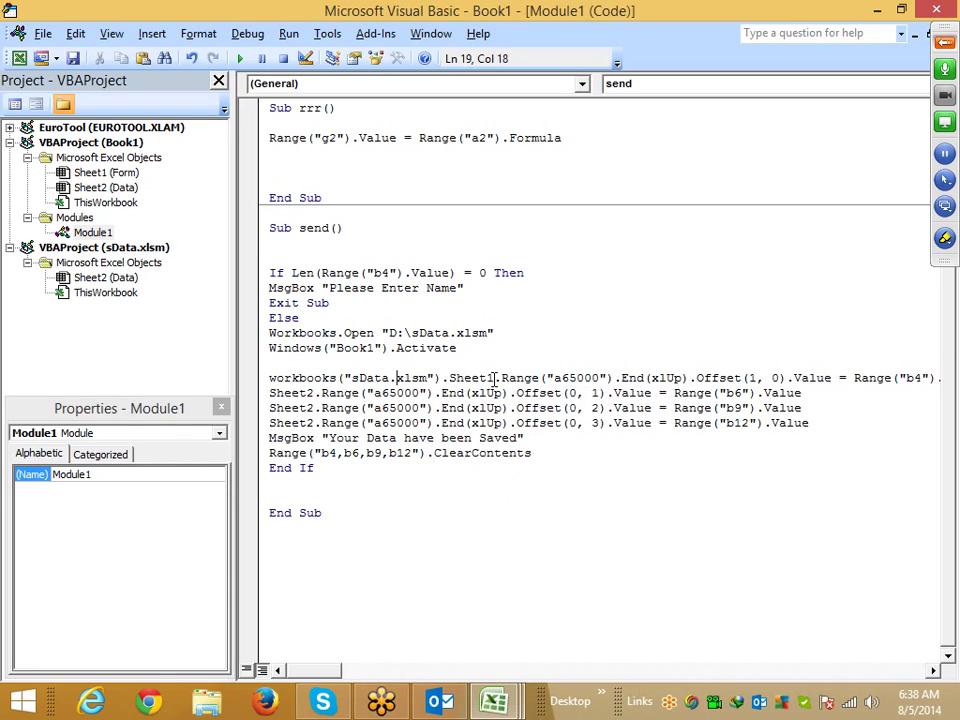
Copy the Workbooks("sData.xlsm").Sheet1 prefix onto the second, third and fourth write lines.
left_click_drag(493, 378, 269, 380)
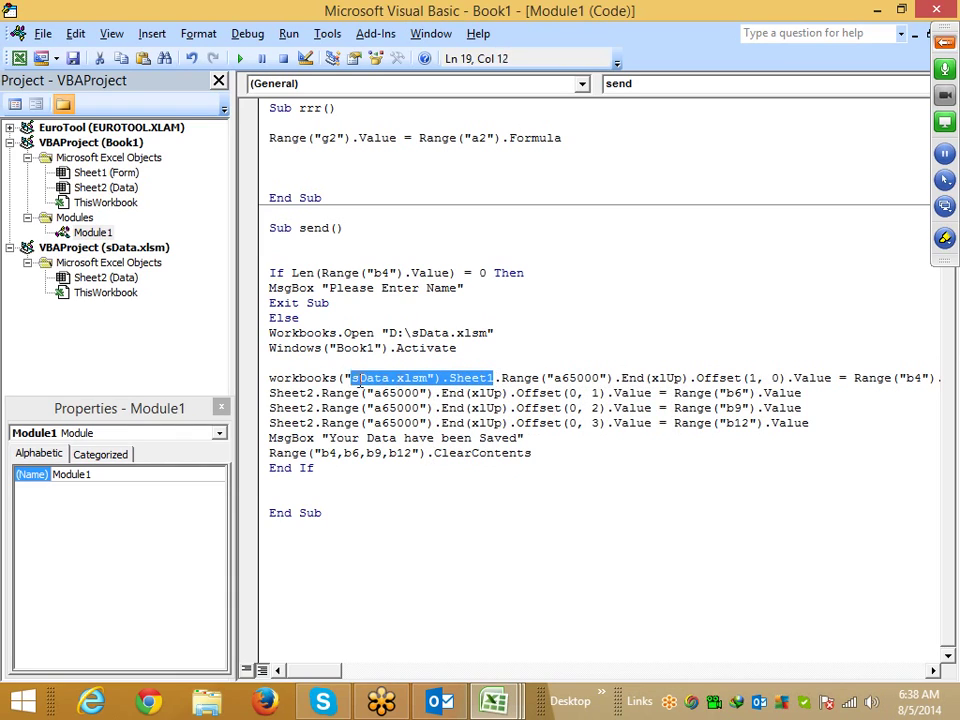
key("ctrl+c")
left_click(270, 393)
key("ctrl+v")
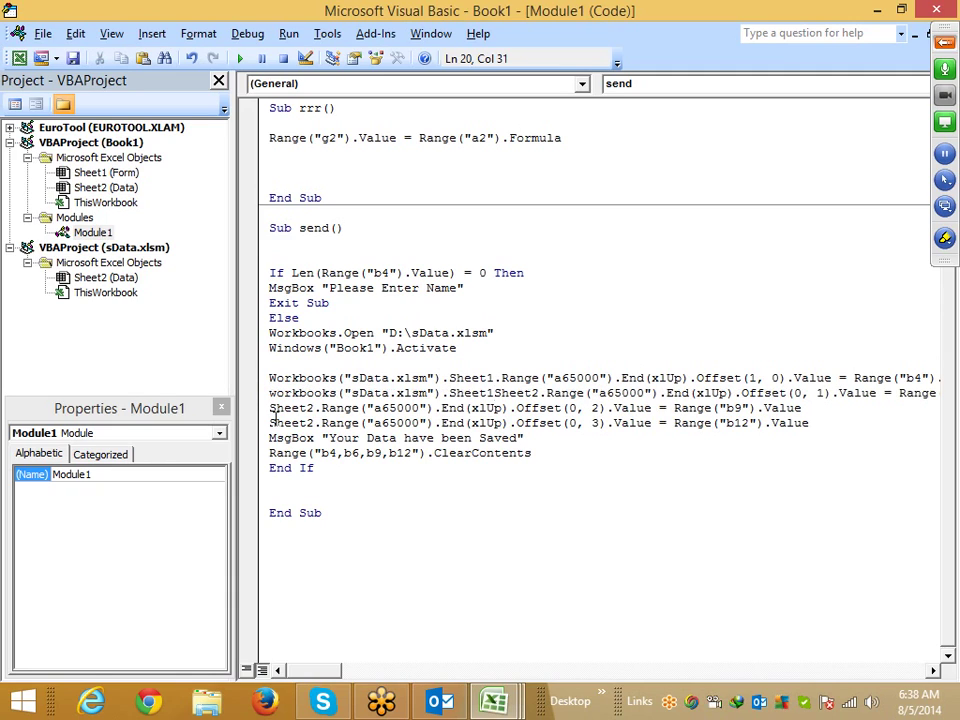
type(".")
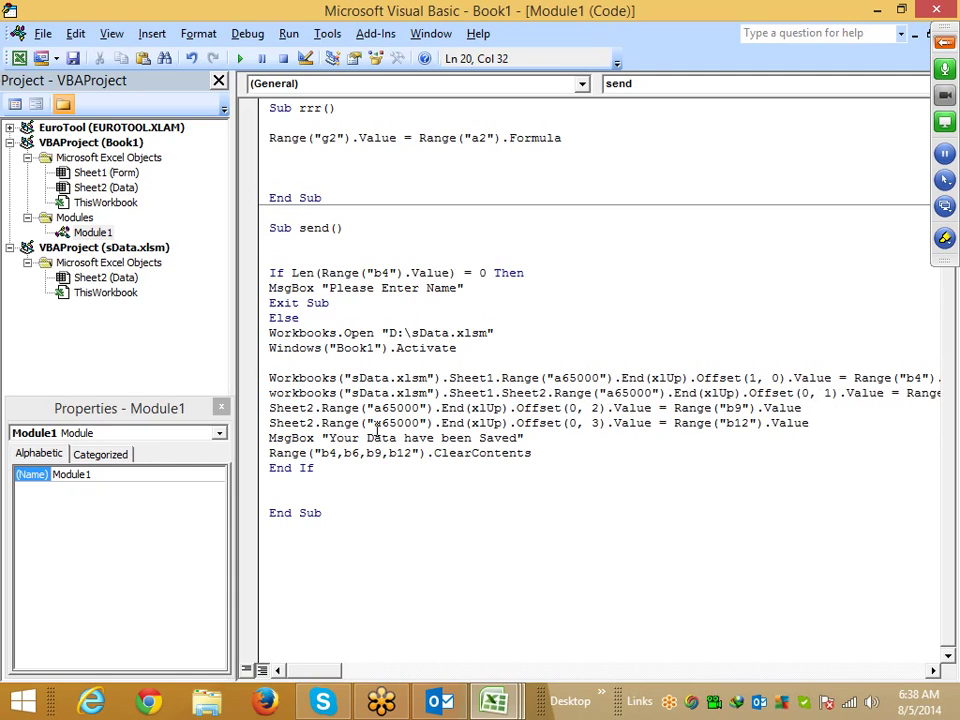
left_click_drag(503, 392, 268, 394)
key("ctrl+c")
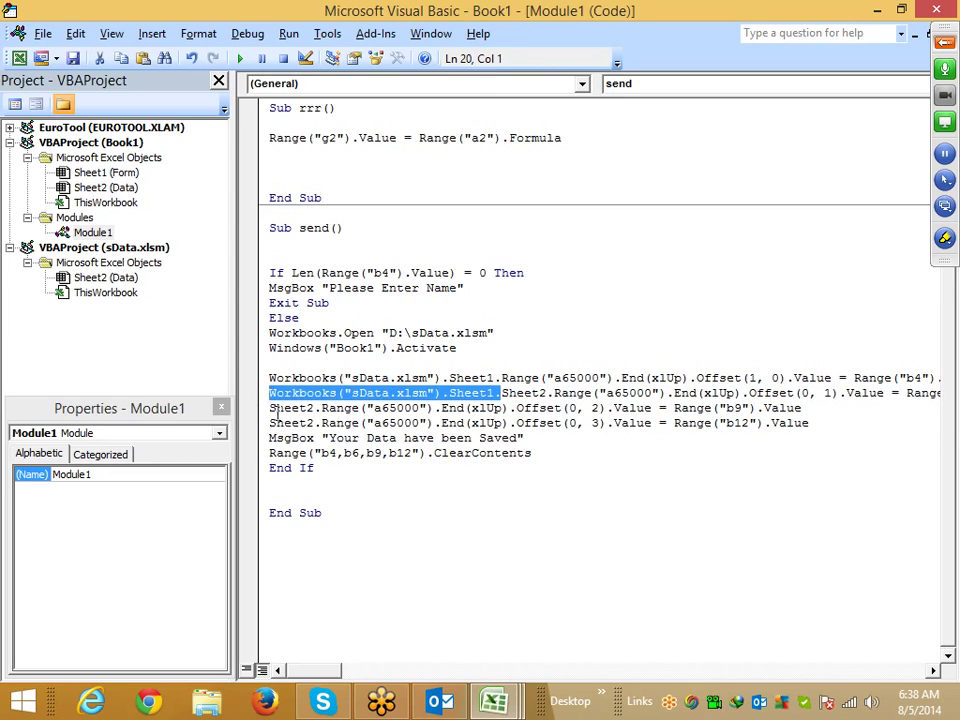
left_click(269, 408)
key("ctrl+v")
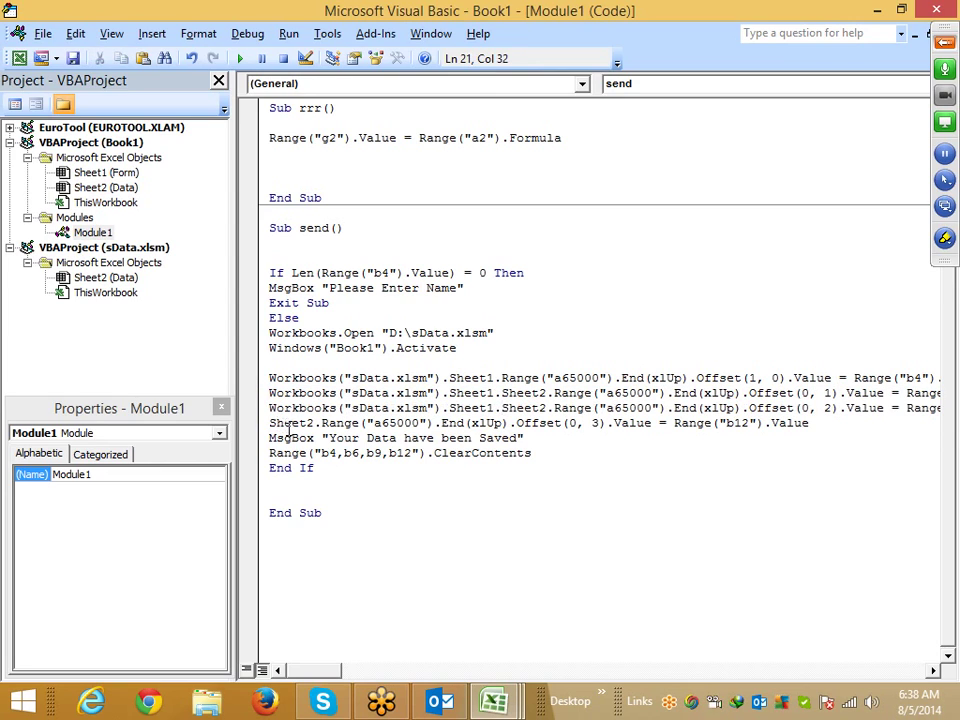
left_click(269, 423)
key("ctrl+v")
left_click(269, 438)
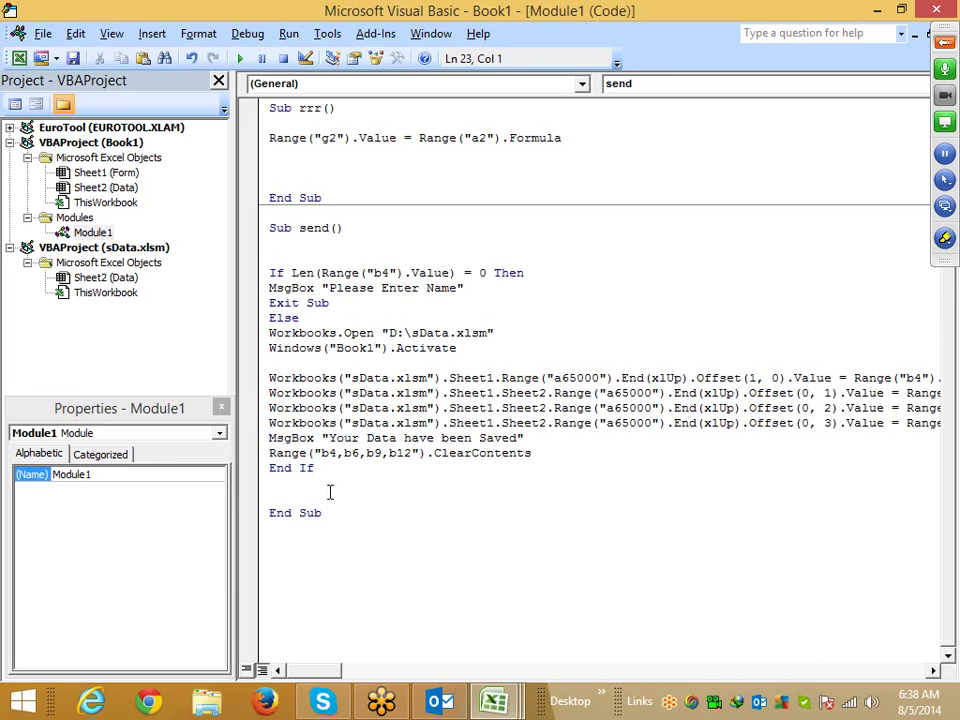
Delete the leftover Sheet2 references from the pasted write lines.
left_click(468, 502)
left_click(541, 393)
left_click(501, 393)
key("Delete")
key("Delete")
key("Delete")
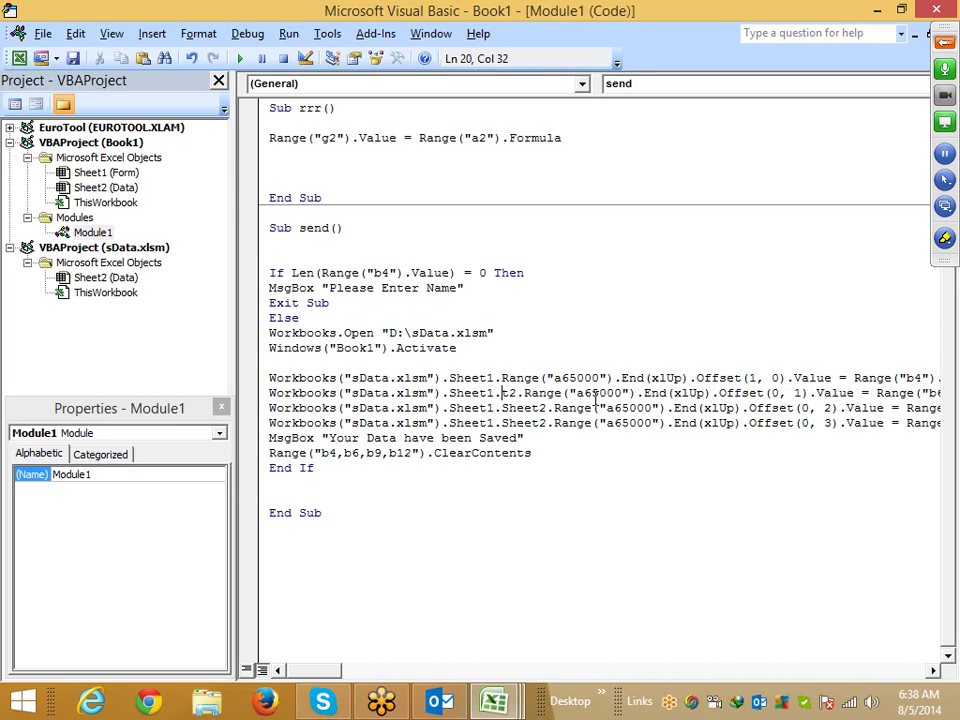
key("Delete")
key("Delete")
key("Delete")
key("Delete")
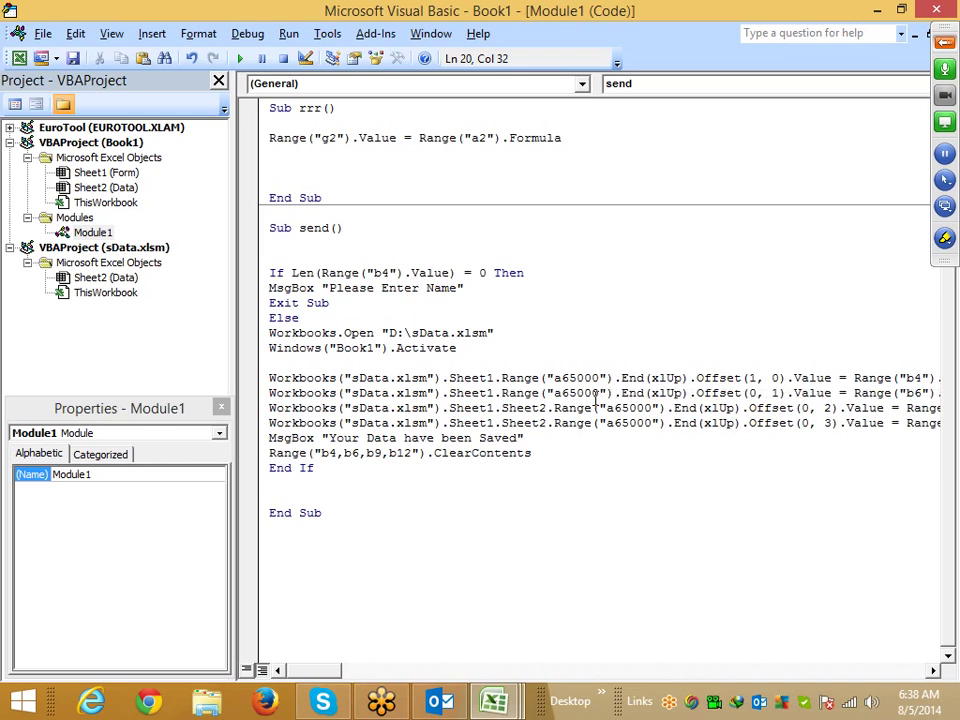
key("Delete")
key("Delete")
key("Delete")
key("Delete")
key("Delete")
key("Delete")
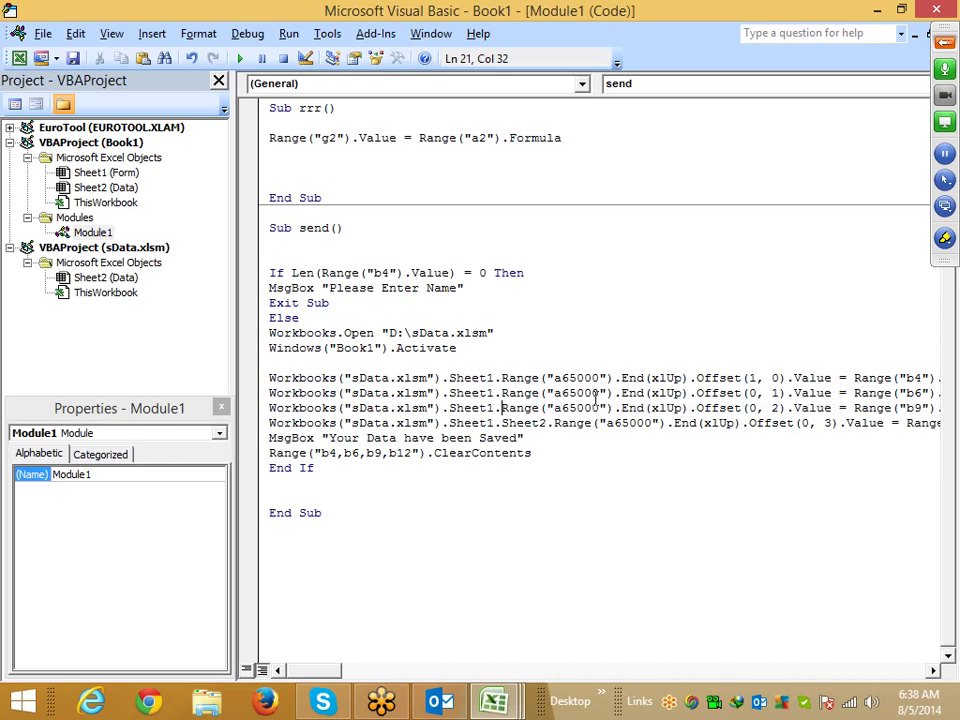
key("Delete")
key("Delete")
key("Delete")
key("Delete")
key("Delete")
key("Delete")
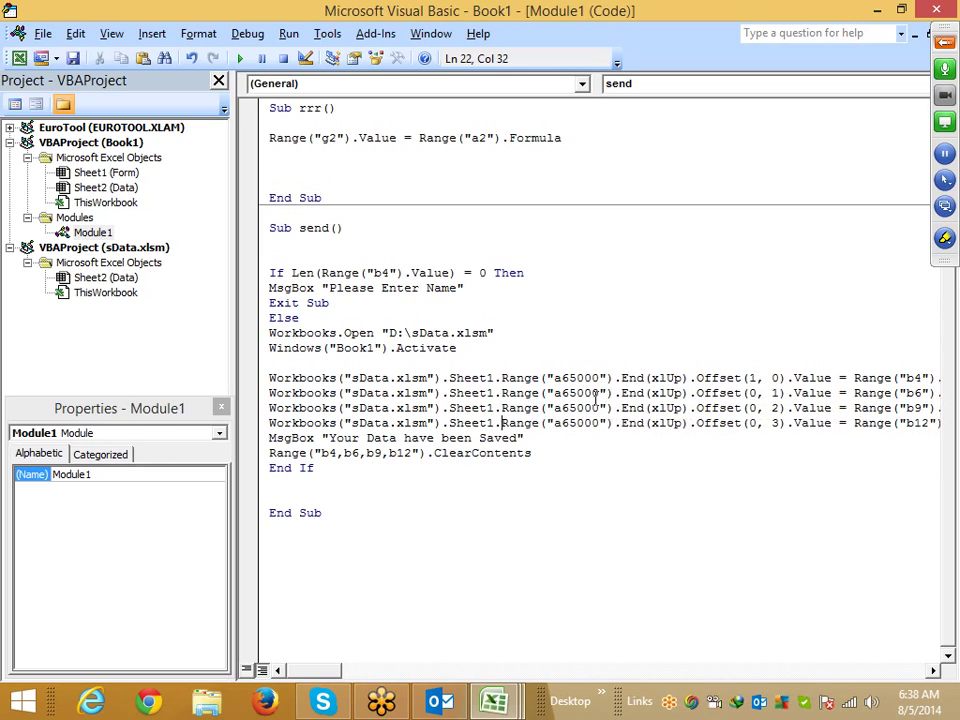
Insert a blank line above End If and select the first line's Workbooks("sData.xlsm") reference.
key("Down")
key("Down")
key("Home")
key("Return")
left_click(374, 453)
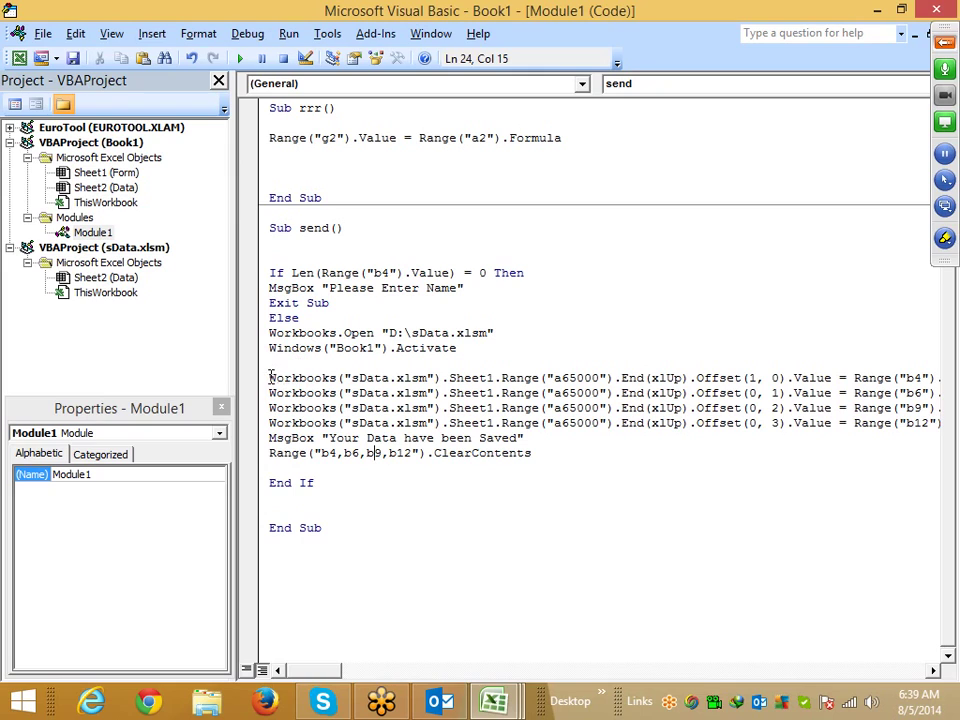
left_click_drag(269, 378, 437, 384)
Add Workbooks("sData.xlsm").Close True on the blank line above End If.
key("ctrl+c")
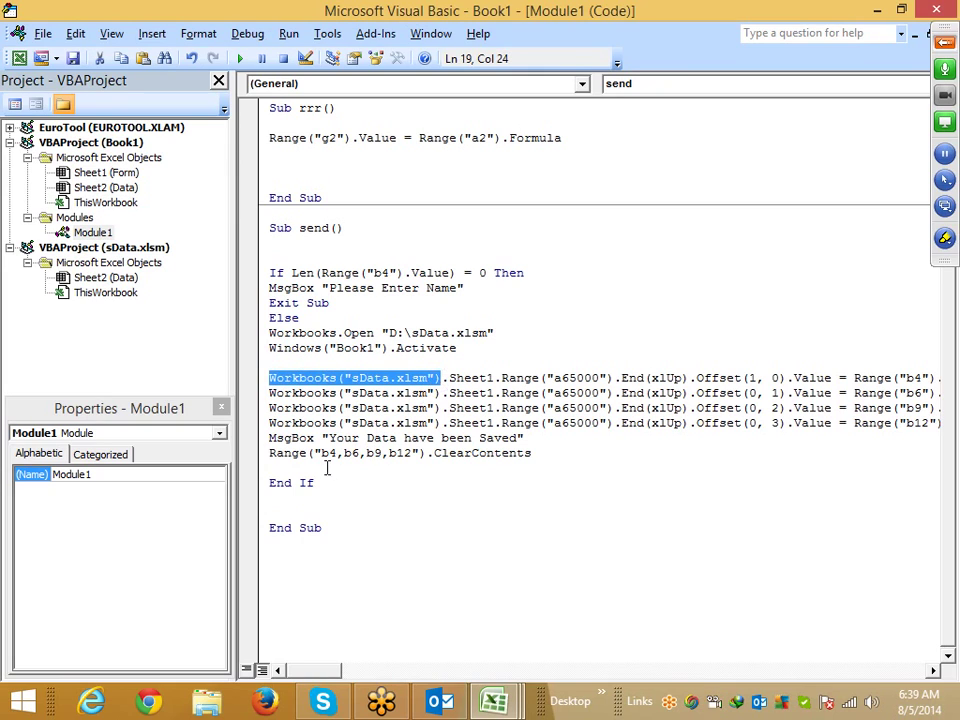
left_click(272, 468)
key("ctrl+v")
type(".")
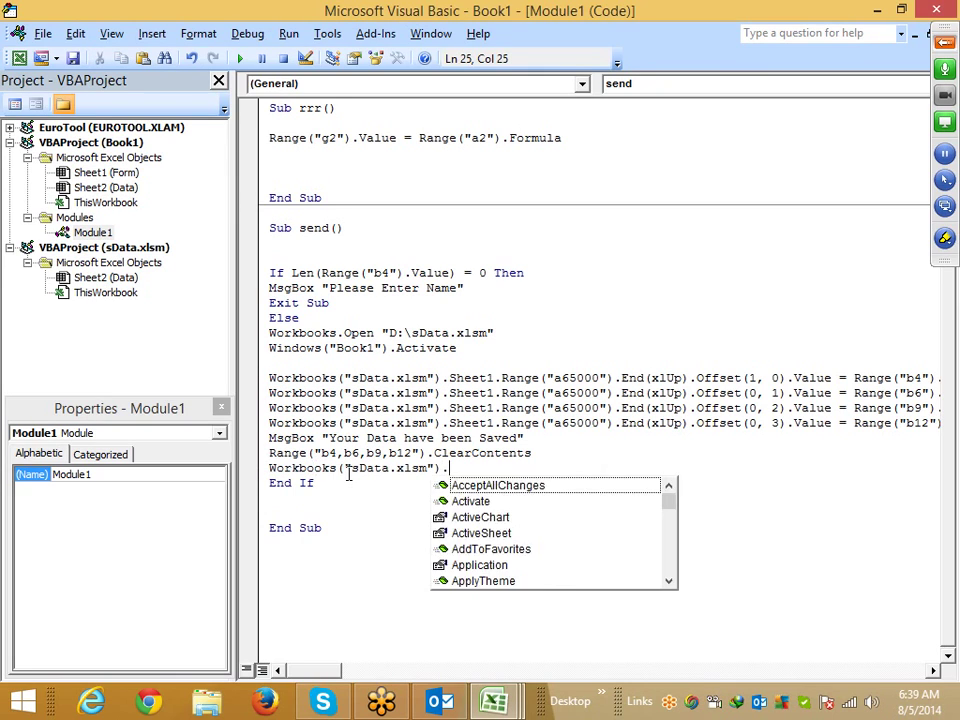
type("clo")
key("Tab")
type("tr")
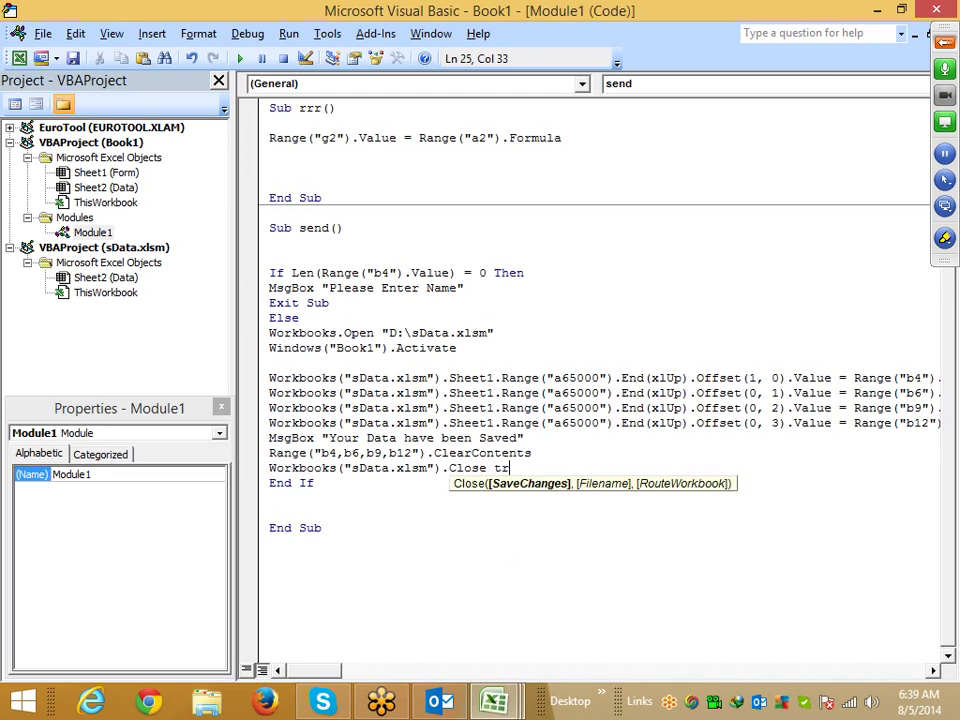
type("ue")
left_click(354, 496)
Bring the sData workbook to the front from the Excel taskbar previews.
left_click(383, 467)
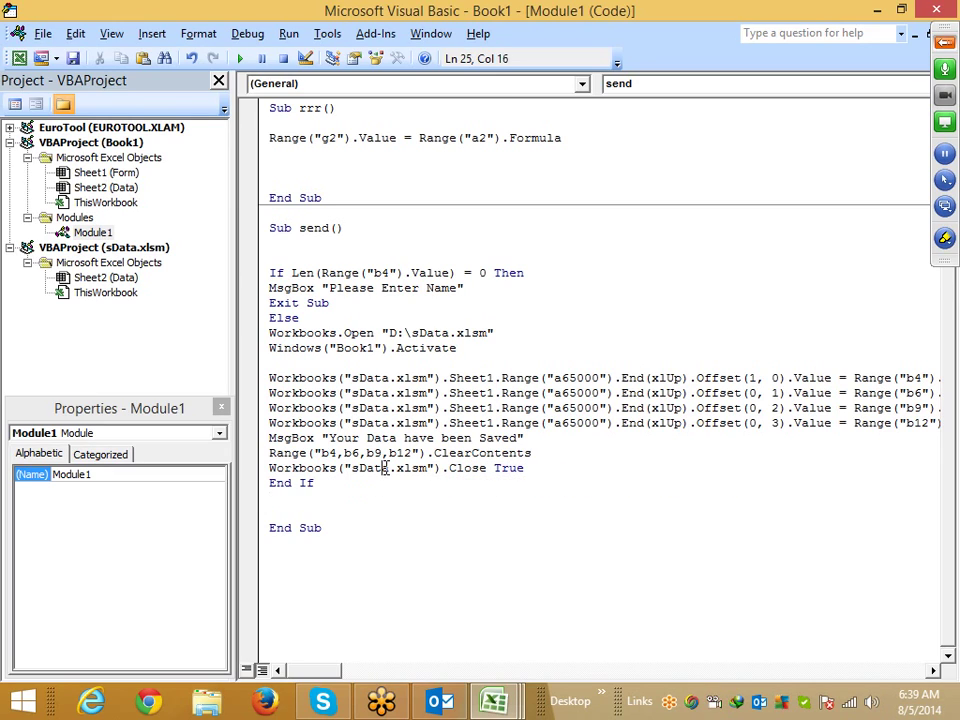
left_click(494, 702)
left_click(654, 594)
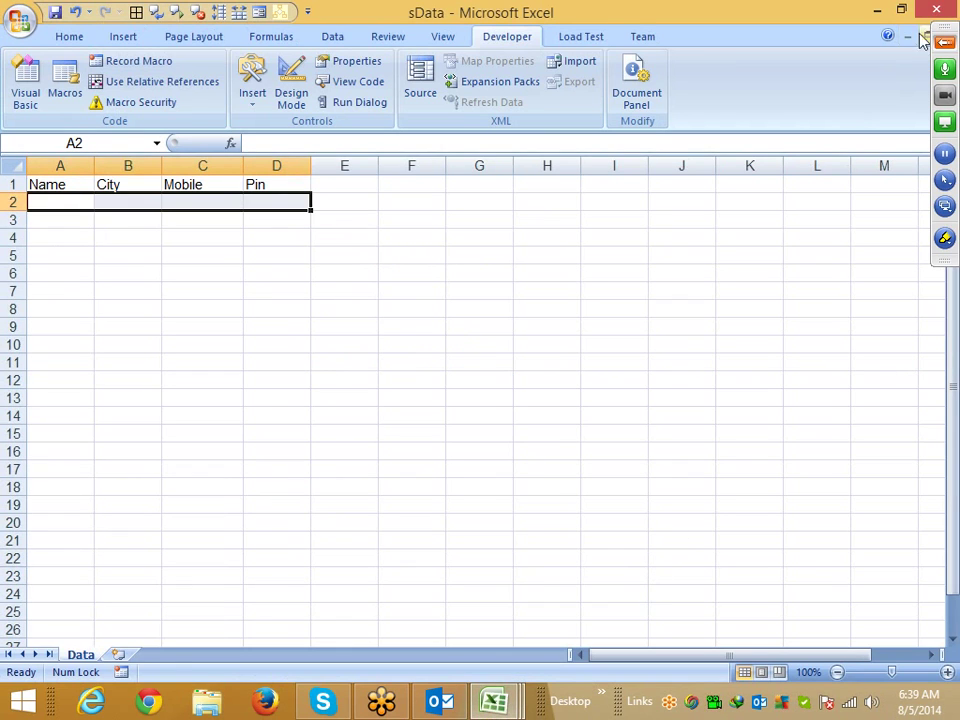
Close sData and return to Book1's Form sheet.
left_click(926, 36)
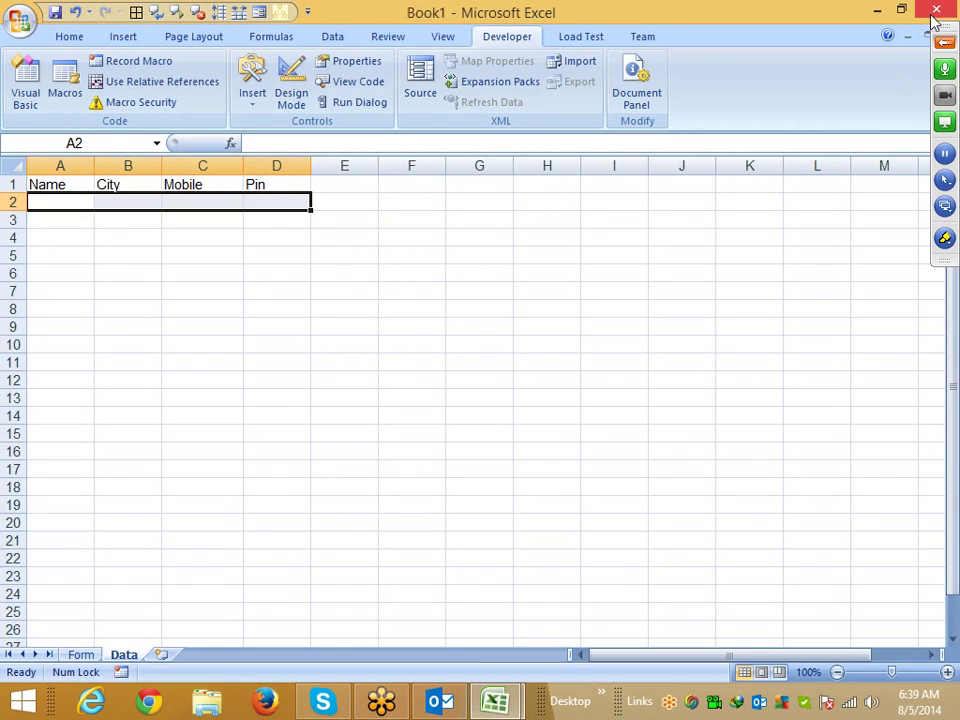
left_click(80, 654)
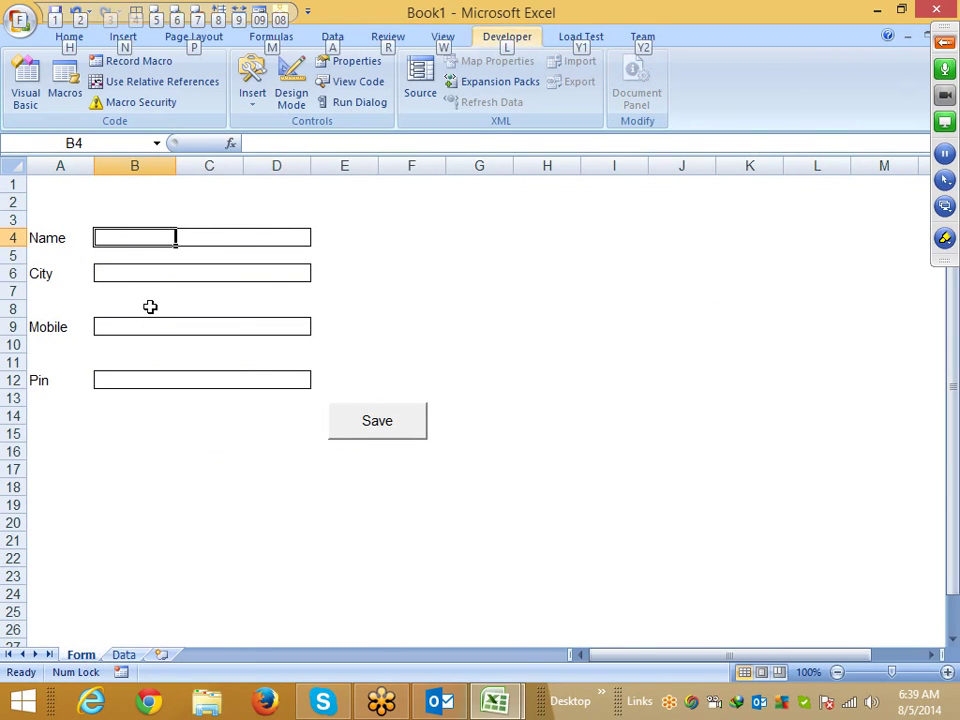
key("alt+F11")
mouse_move(497, 700)
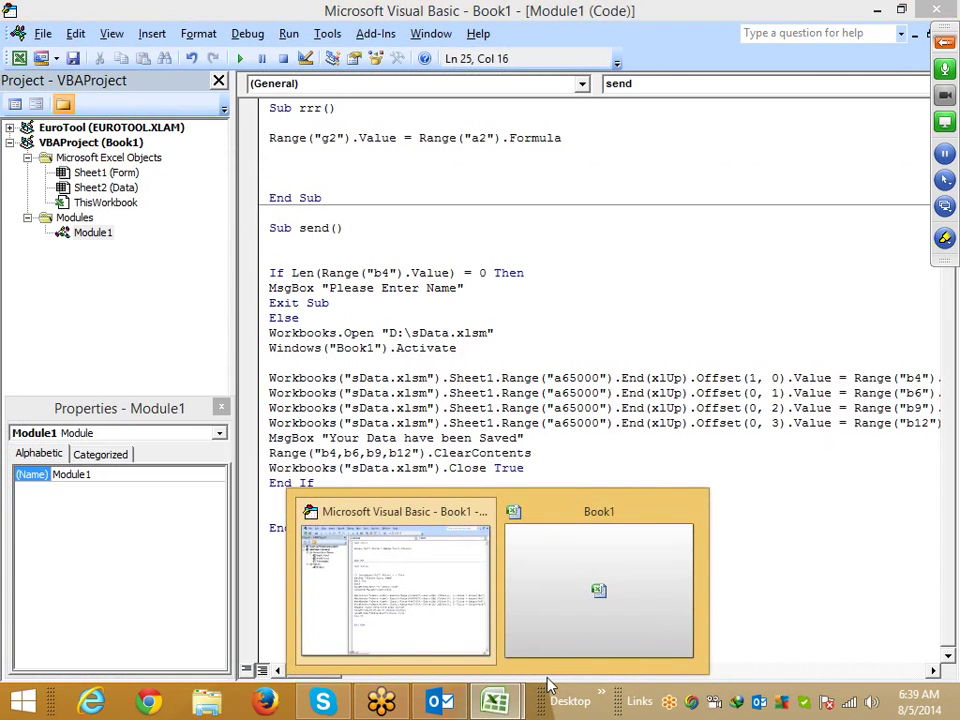
left_click(555, 643)
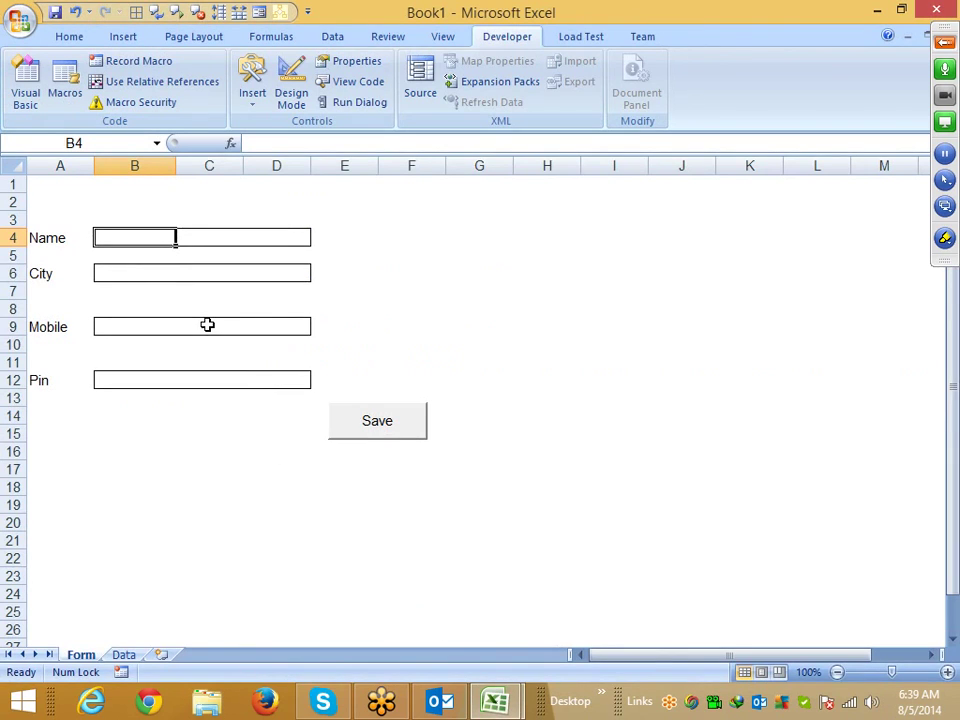
Fill the form with a sample name, city, mobile number and pin code, then submit it.
type("Pu")
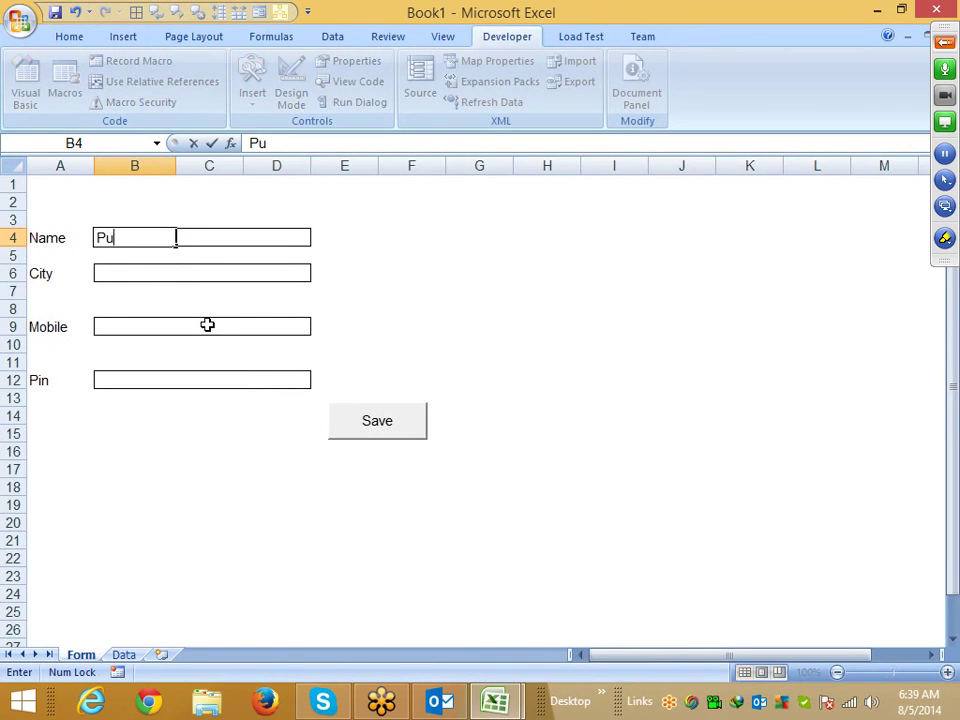
type("ja")
key("Return")
key("Return")
key("Return")
key("Return")
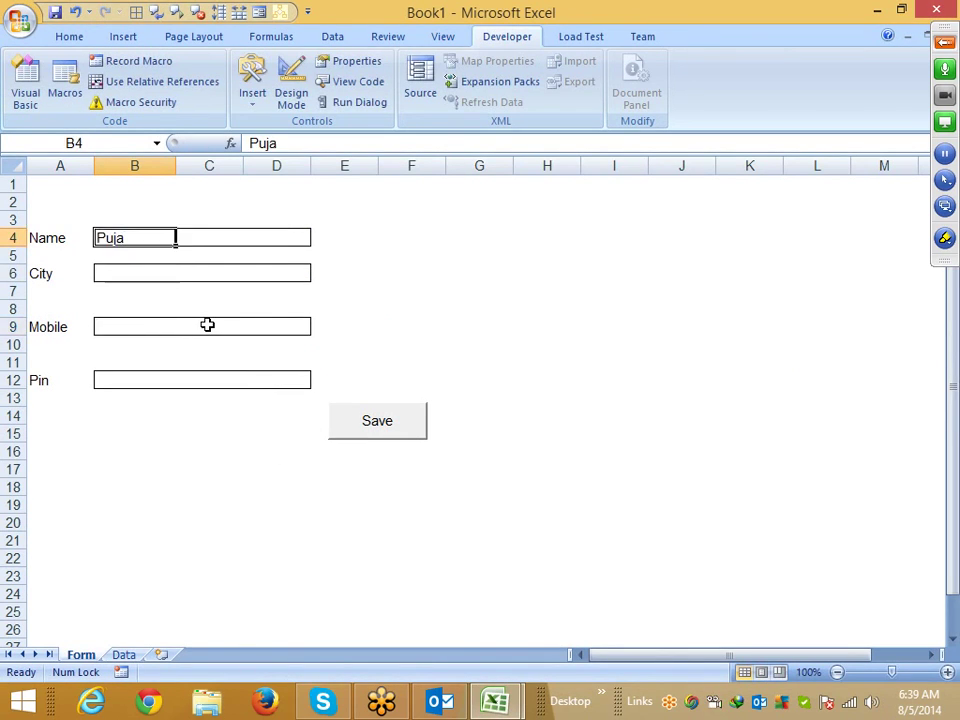
key("Return")
type("Del")
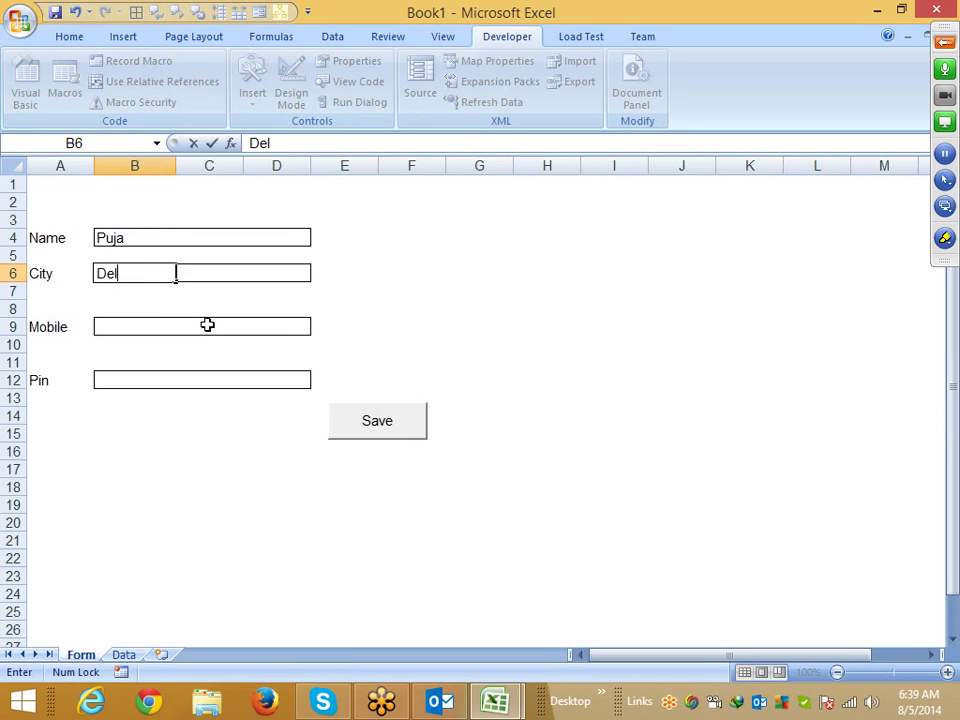
type("hi")
key("Return")
key("Return")
left_click(207, 325)
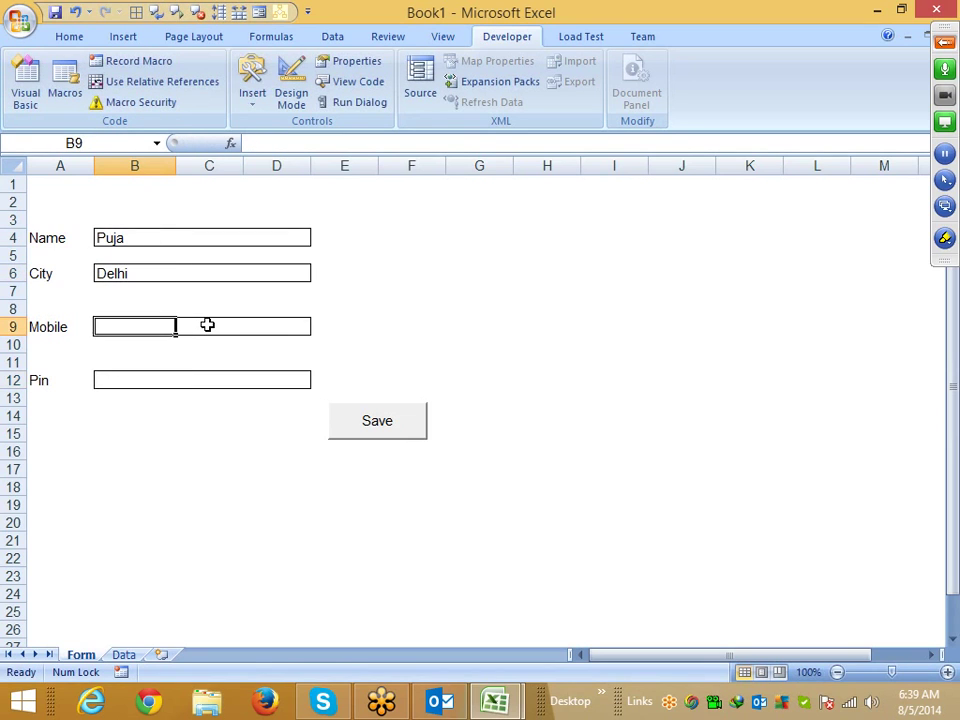
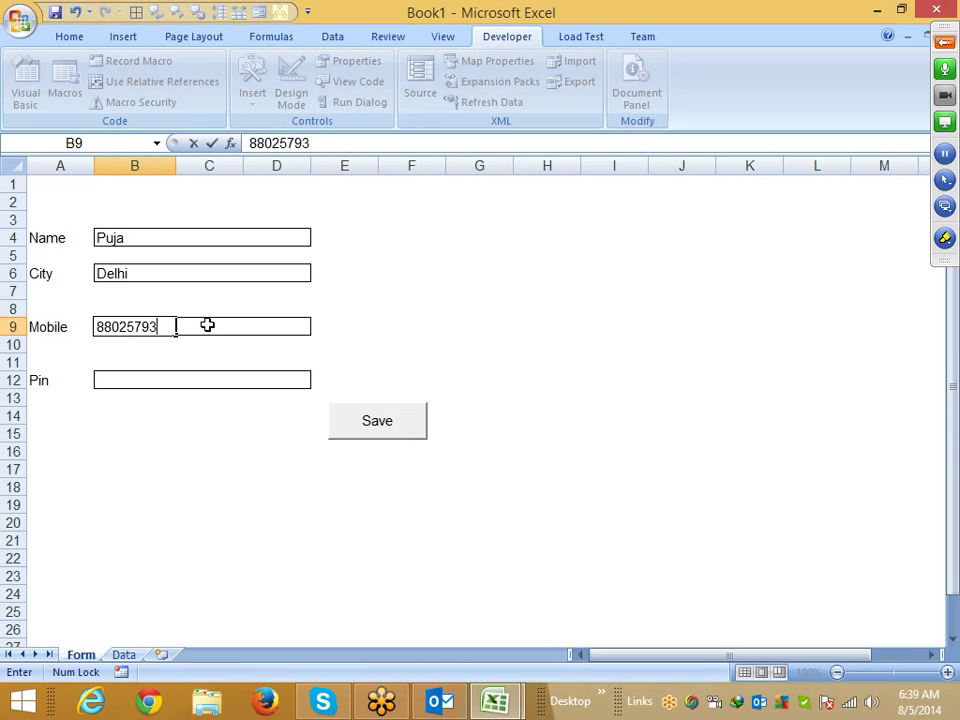
key("Return")
key("Return")
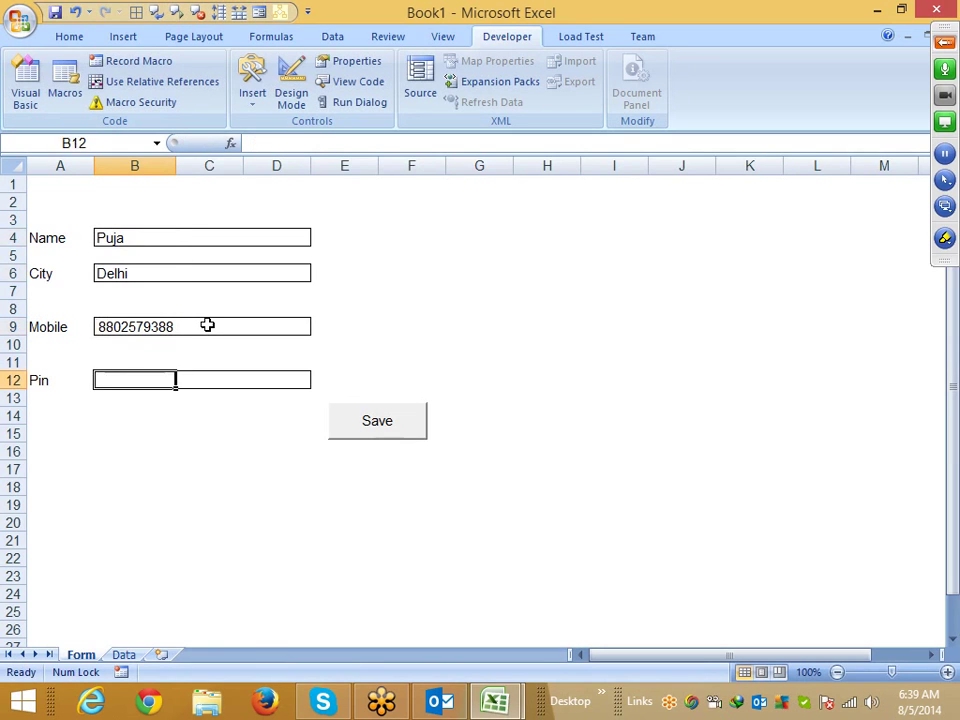
type("9")
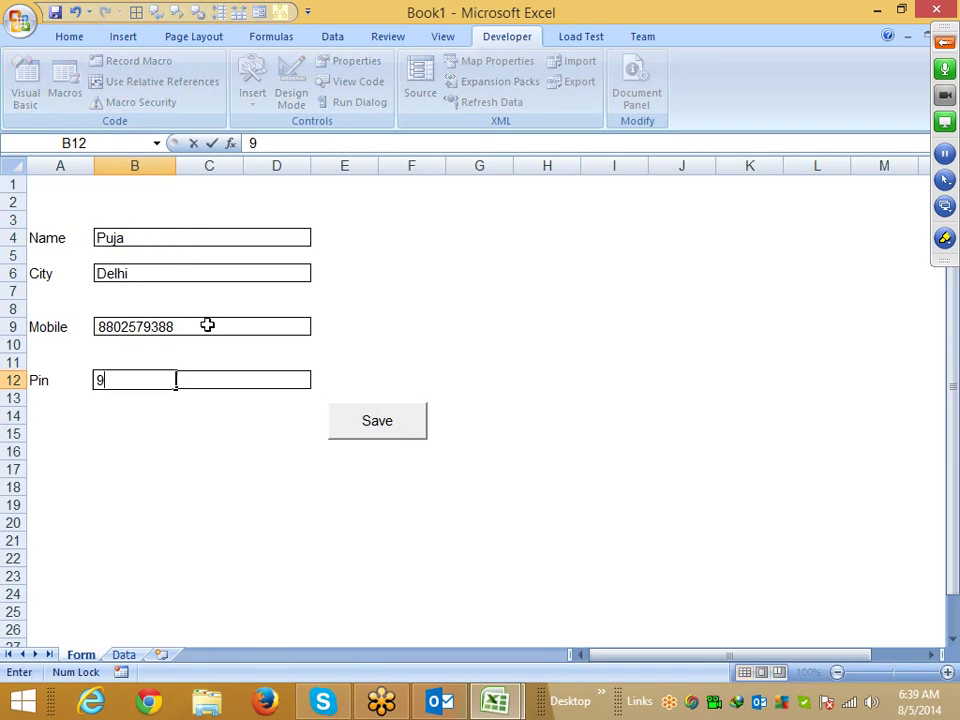
type("012")
type("4")
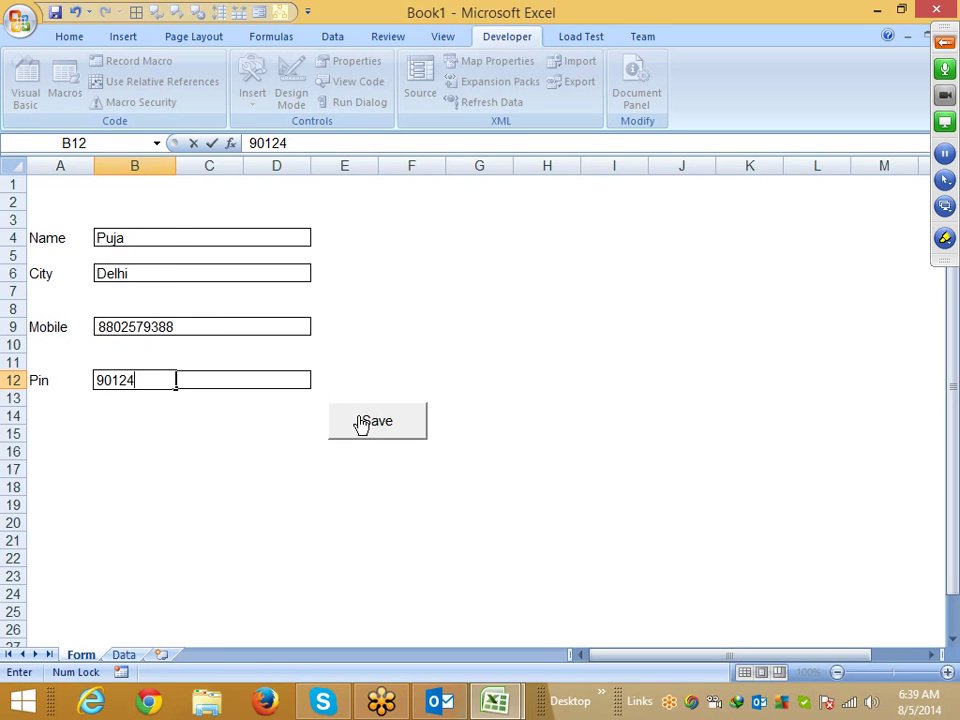
left_click(362, 424)
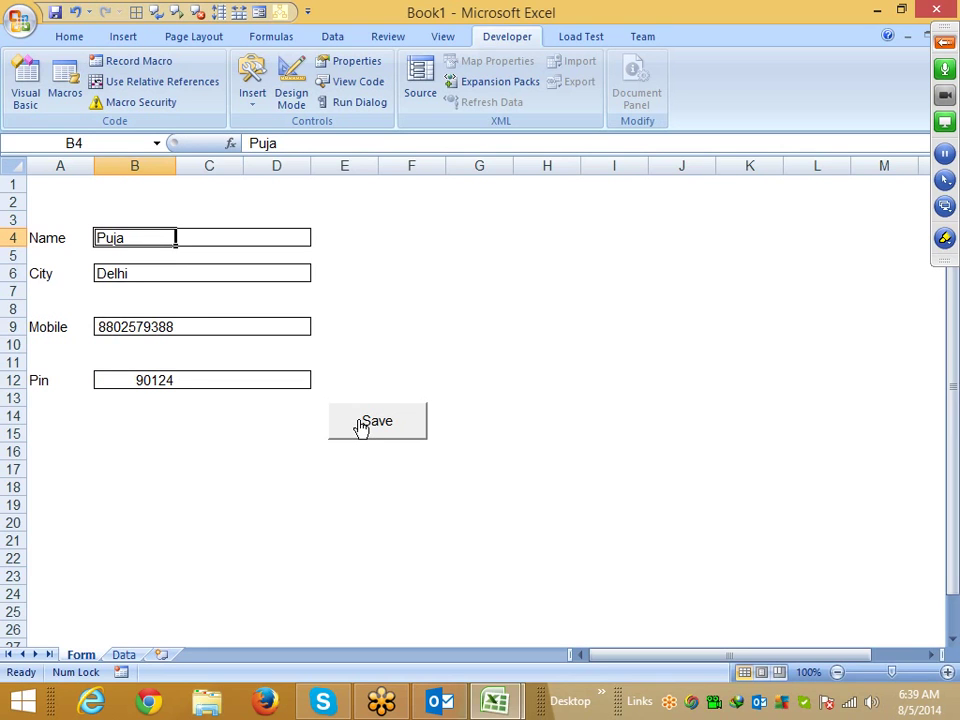
Debug run-time error 438 from the Save macro and expand VBAProject (sData.xlsm).
left_click(362, 424)
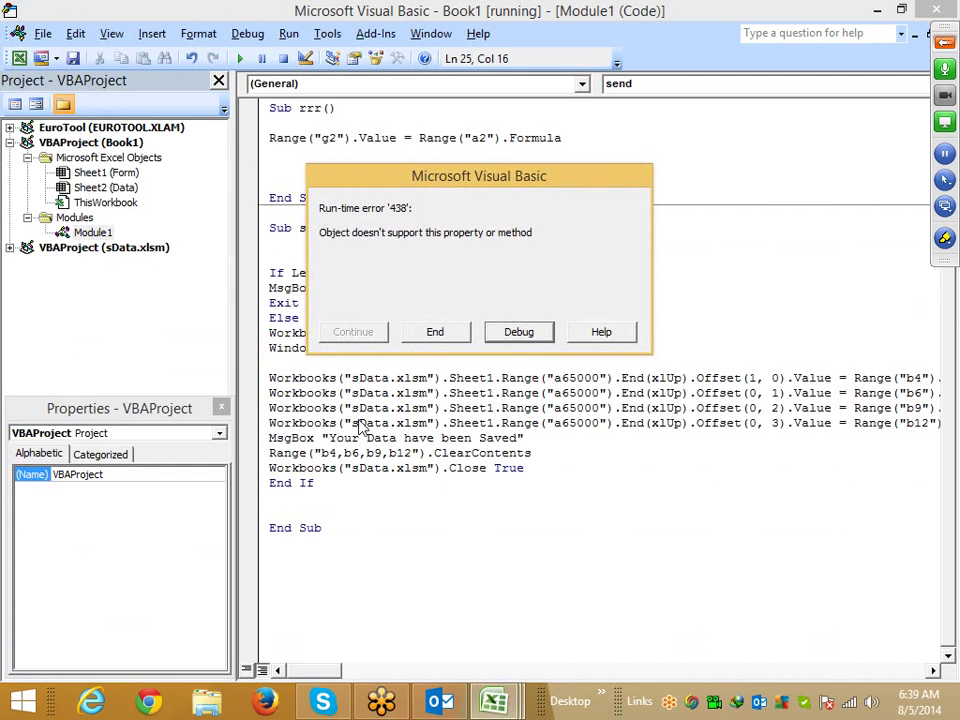
left_click(510, 332)
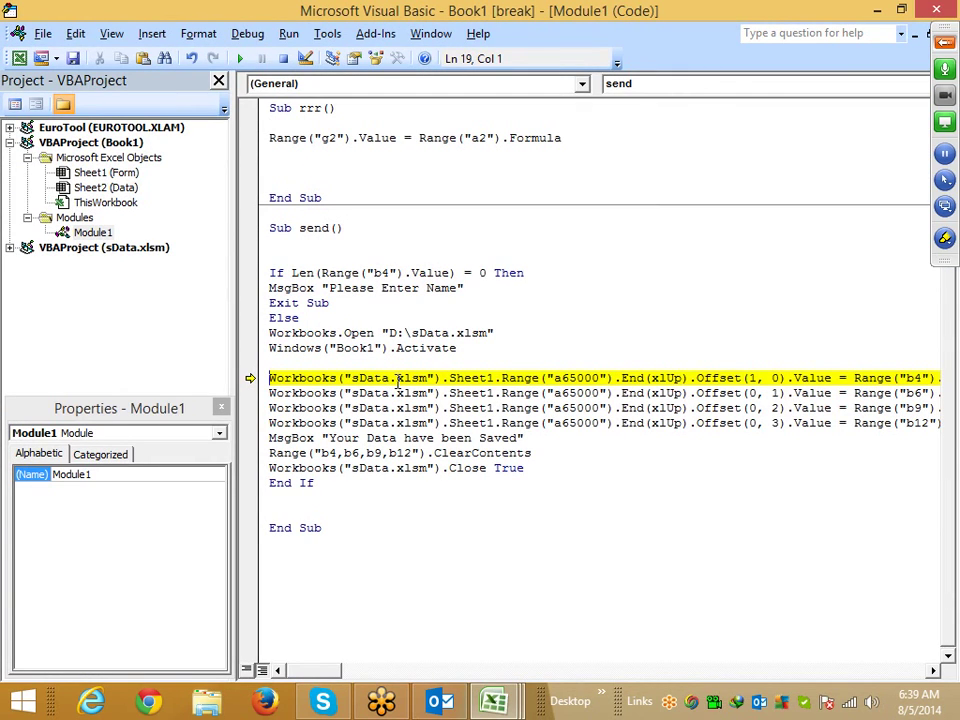
mouse_move(493, 712)
key("alt+Tab")
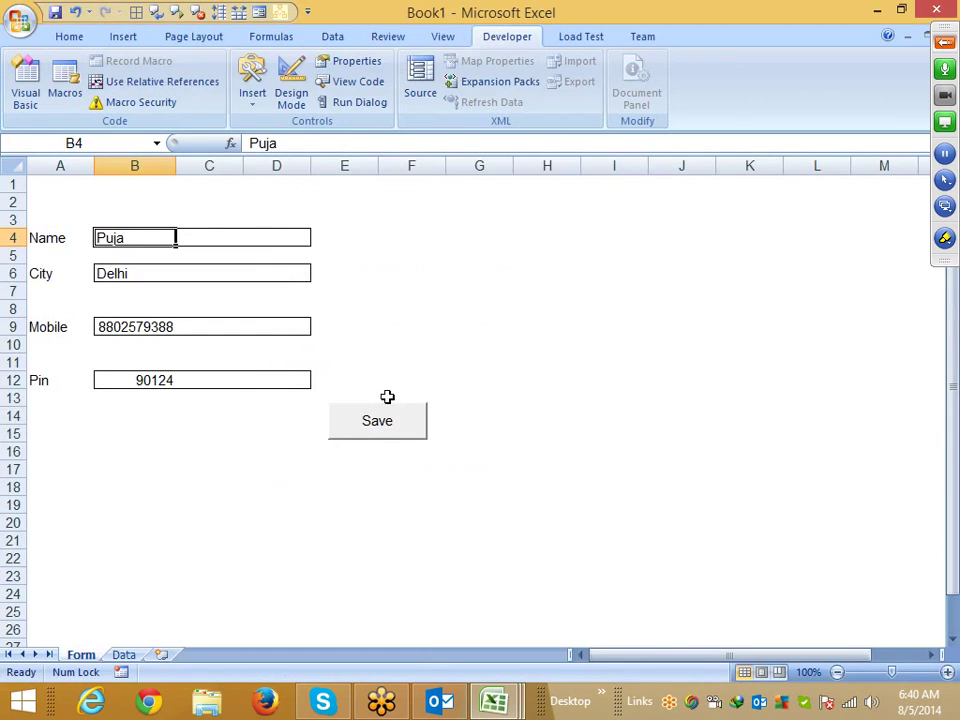
key("alt+Tab")
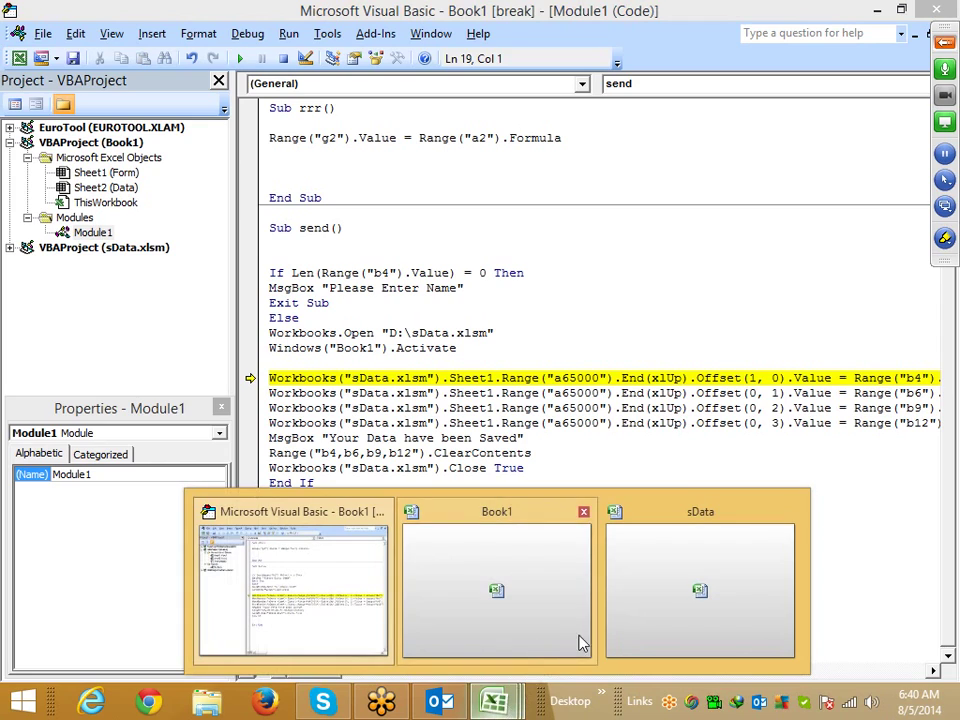
left_click(296, 621)
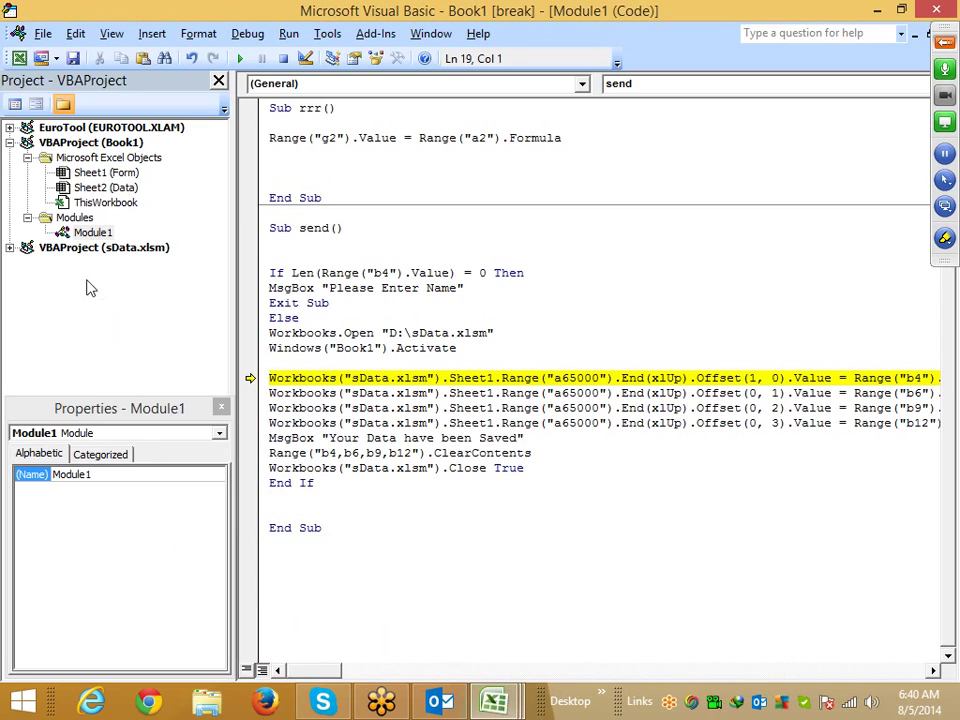
left_click(10, 248)
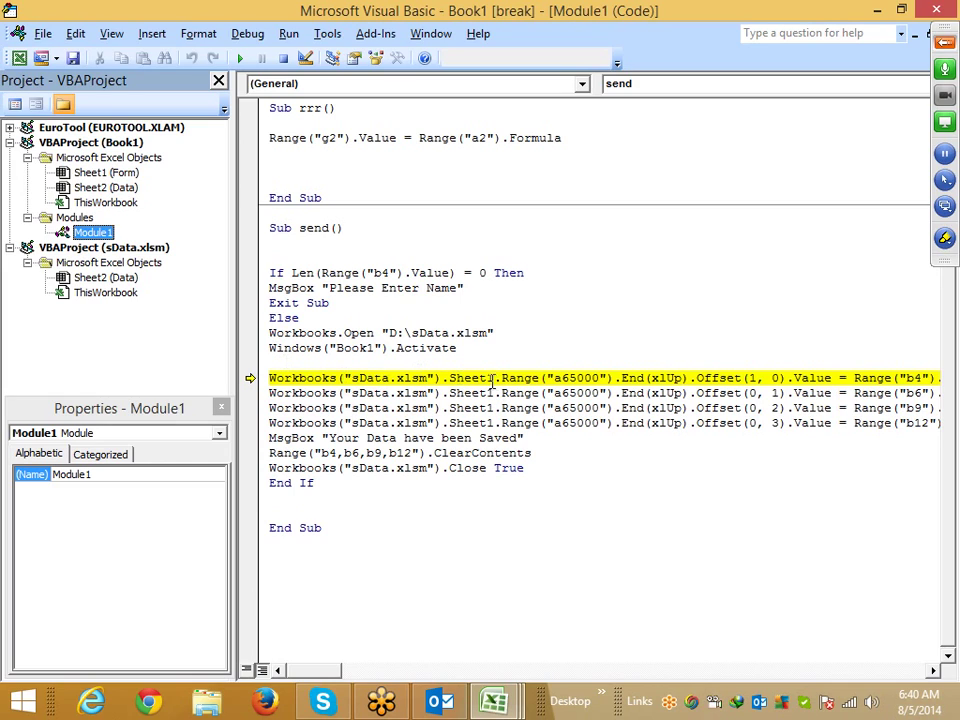
Change Sheet1 to Sheets("Data") on the first sData.xlsm write line.
left_click_drag(497, 377, 455, 382)
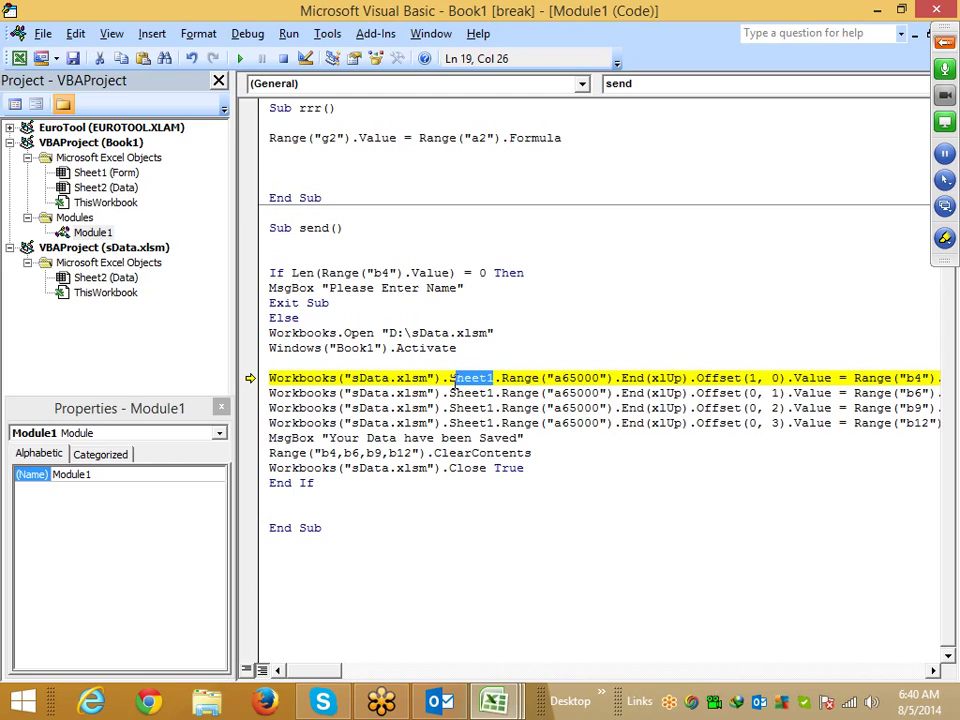
left_click(489, 378)
key("Delete")
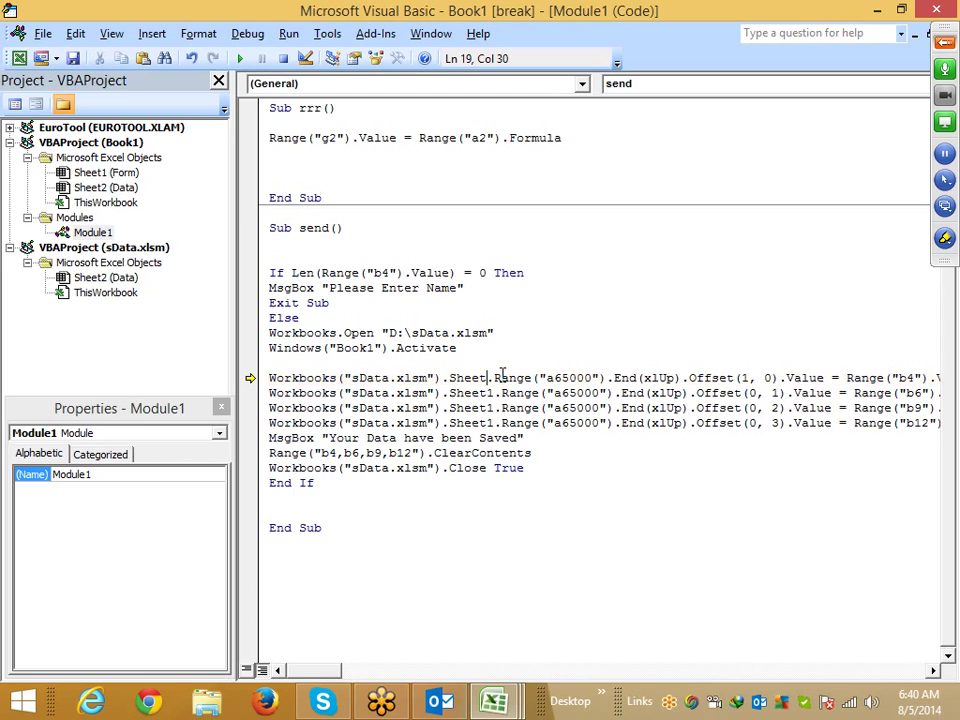
type("s(")
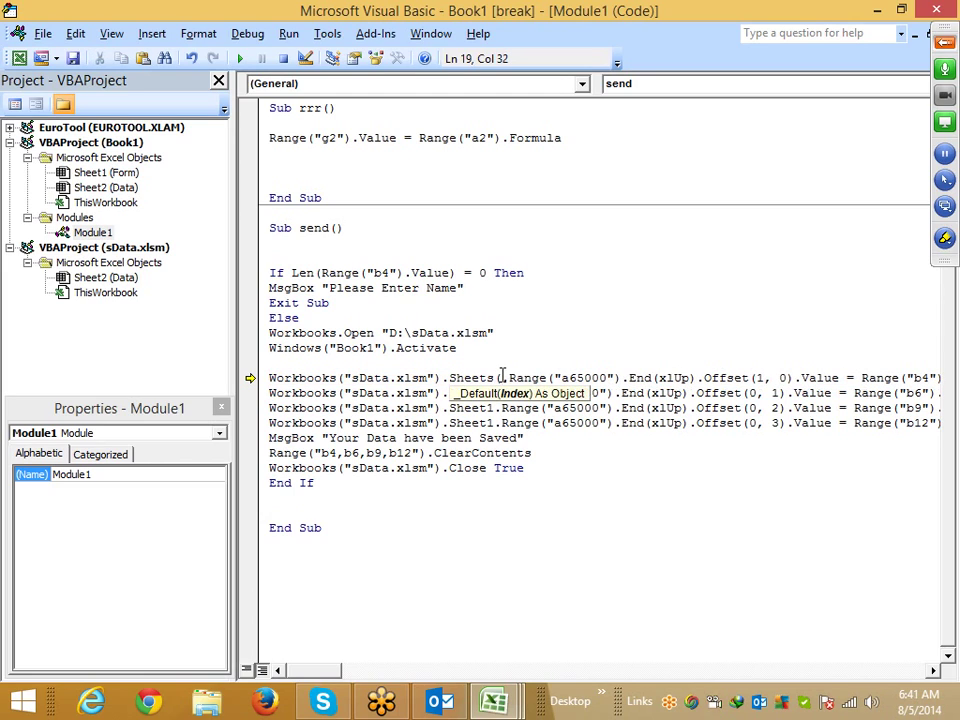
type("\"Da")
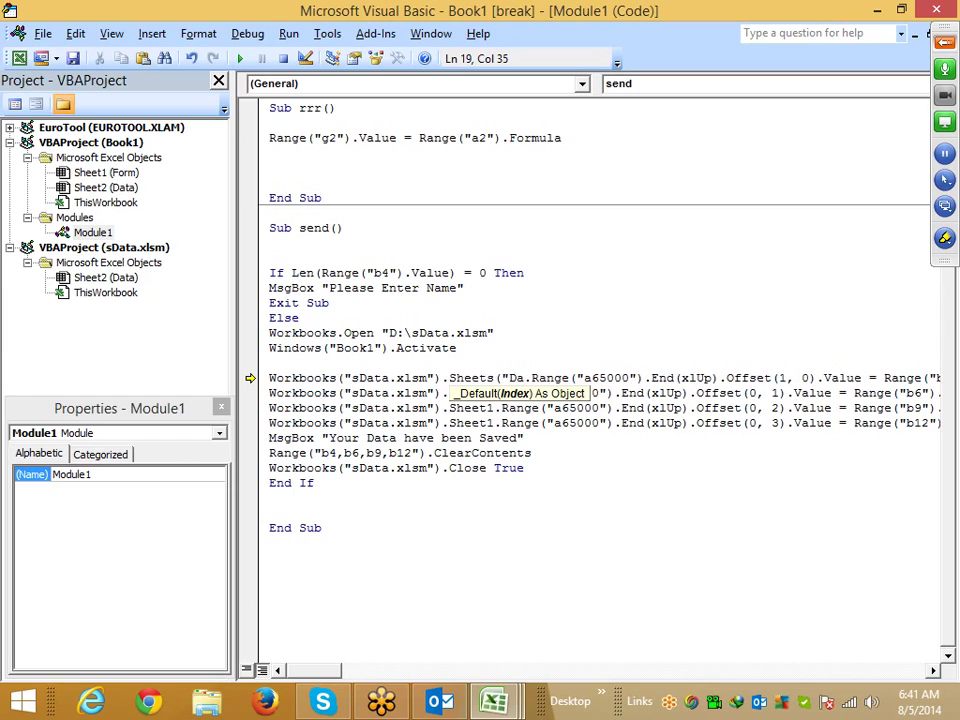
type("ta\"")
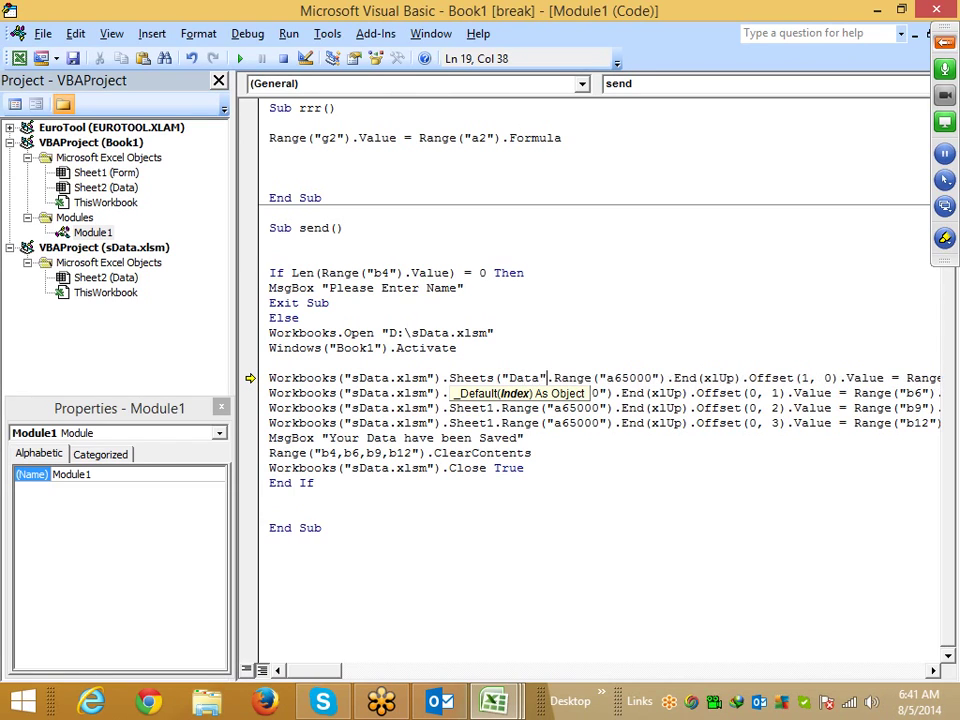
type(")")
Copy Sheets("Data") over Sheet1 on the remaining three write lines.
left_click(522, 408)
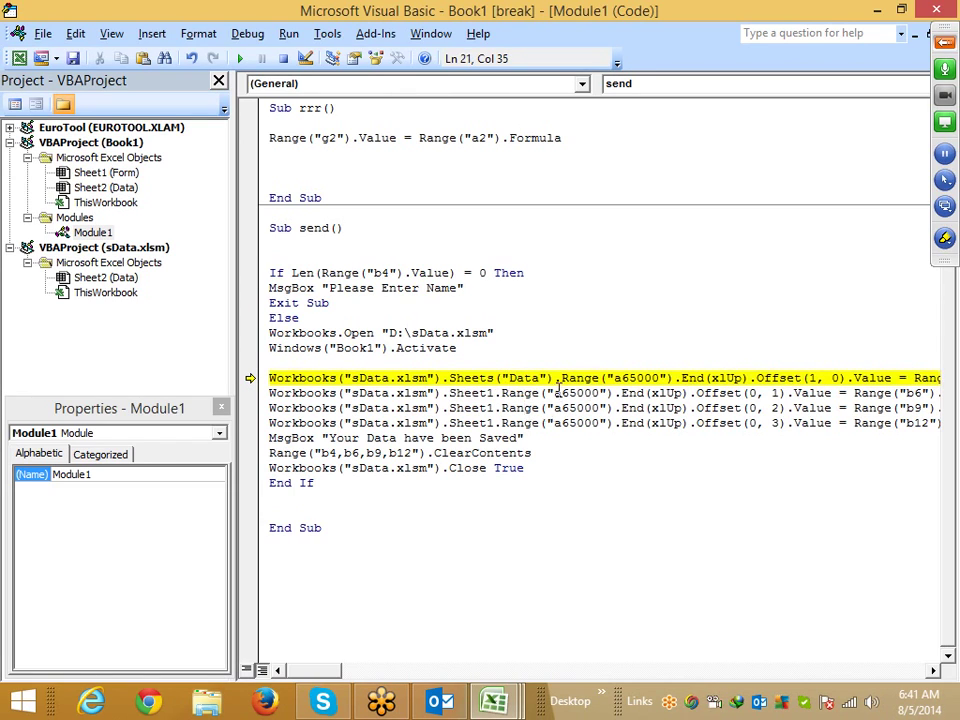
left_click(548, 378)
left_click_drag(551, 378, 459, 376)
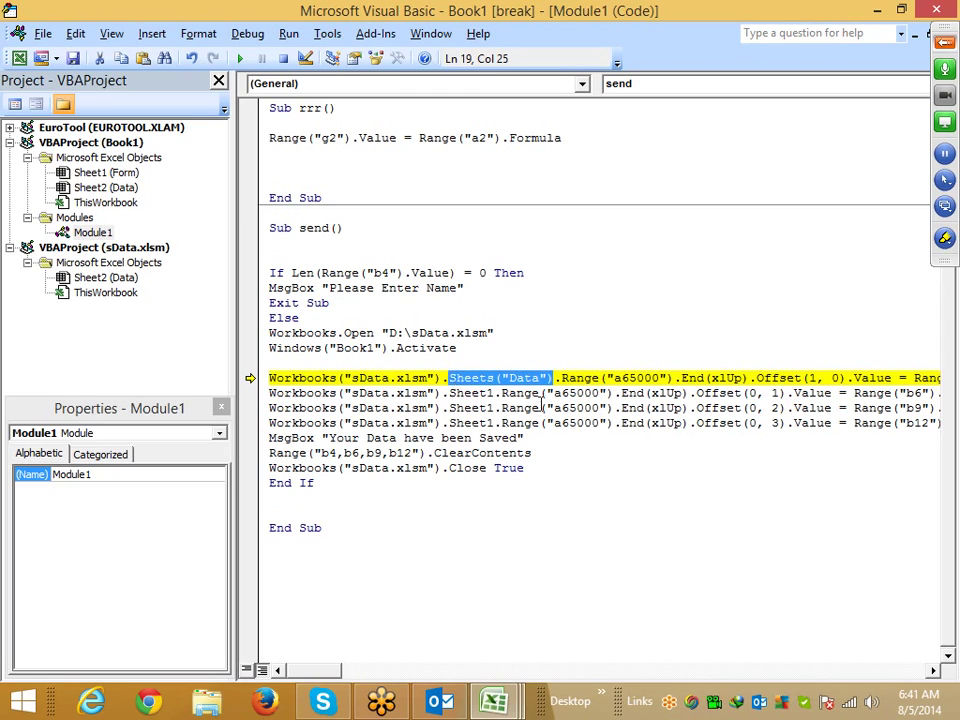
mouse_move(494, 393)
left_mouse_down()
mouse_move(449, 393)
mouse_move(449, 408)
left_mouse_up()
type("Sheets(\"Data\")")
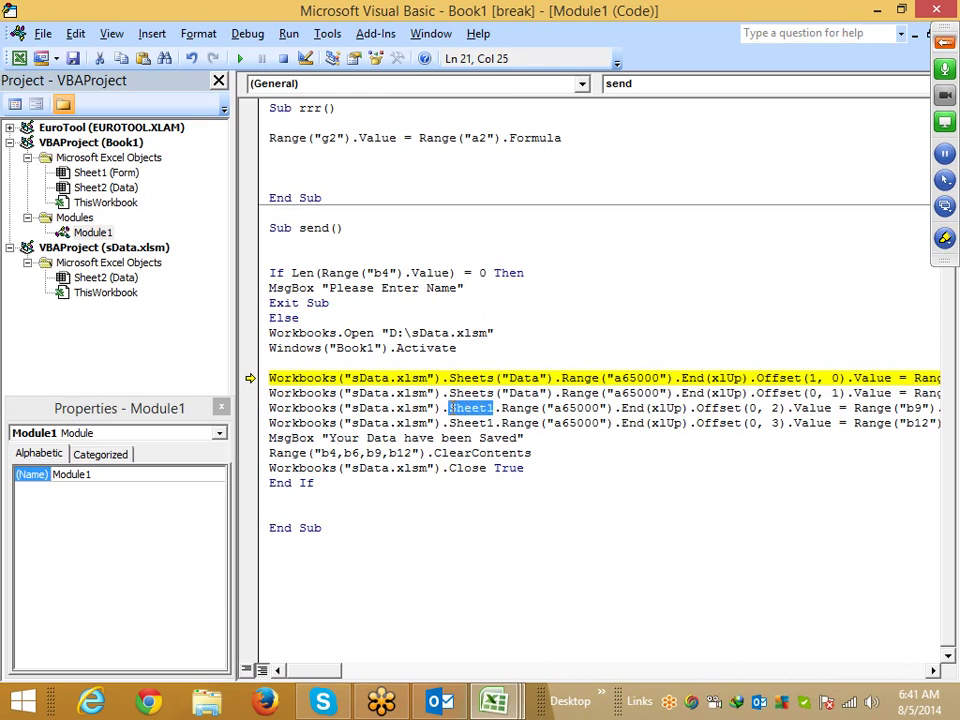
type("Sheets(\"Data\")")
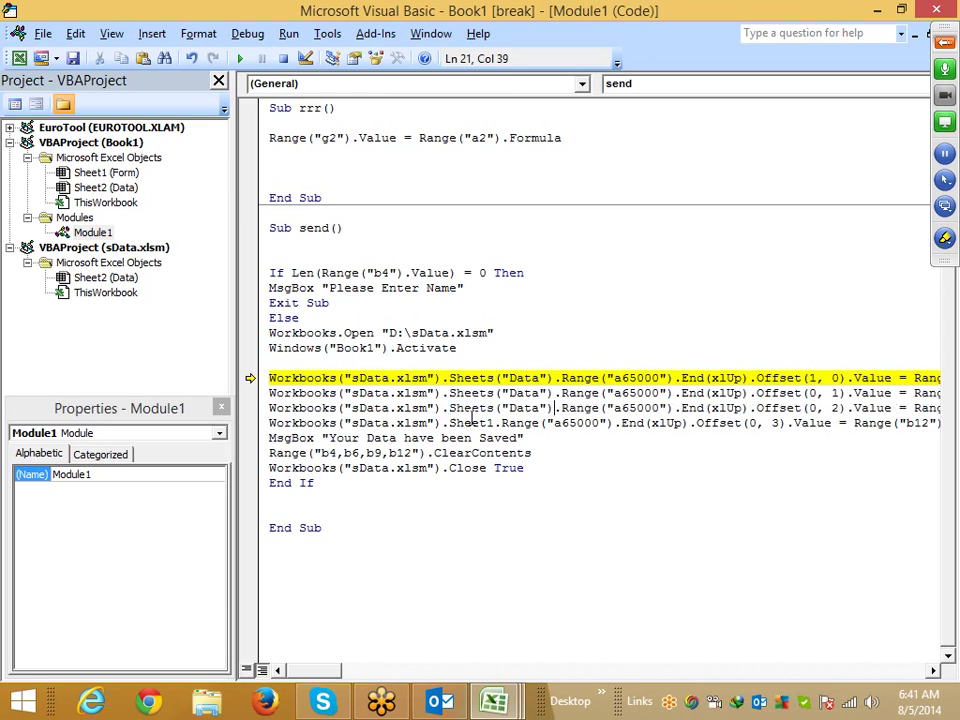
left_click_drag(494, 423, 455, 423)
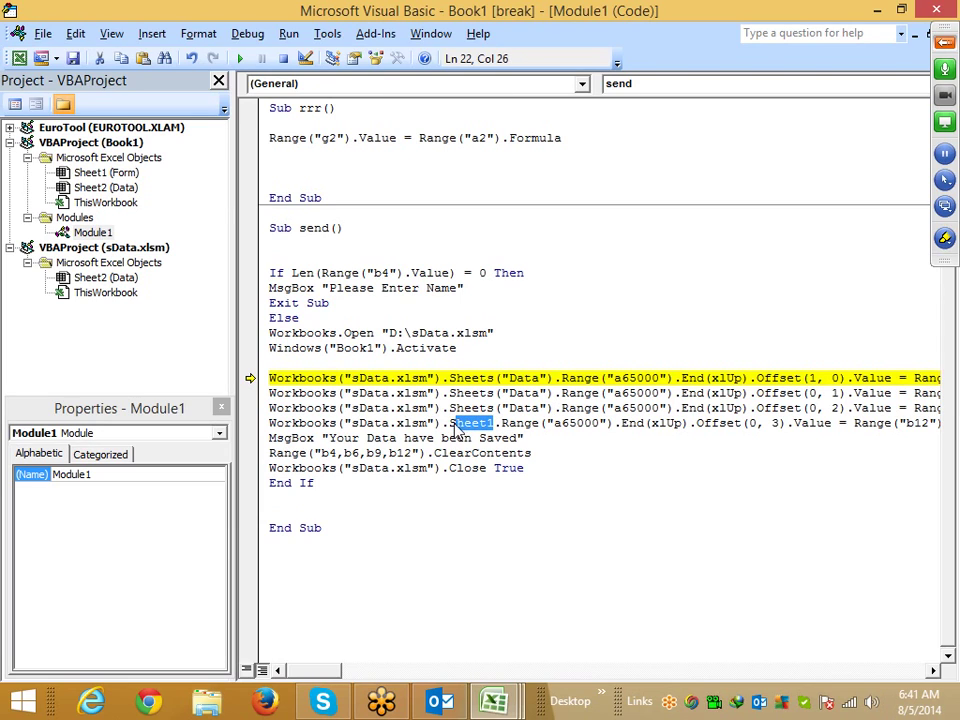
double_click(458, 423)
type("Sheets(\"Data\")")
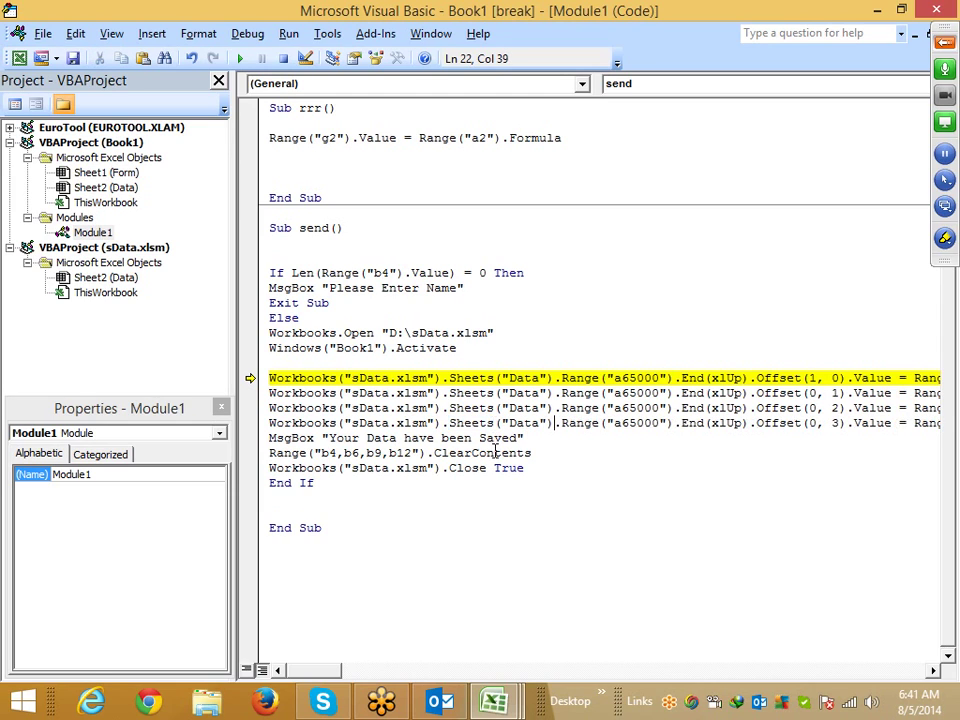
Resume the paused macro and dismiss the 'Your Data have been Saved' message.
left_click(481, 408)
left_click(241, 59)
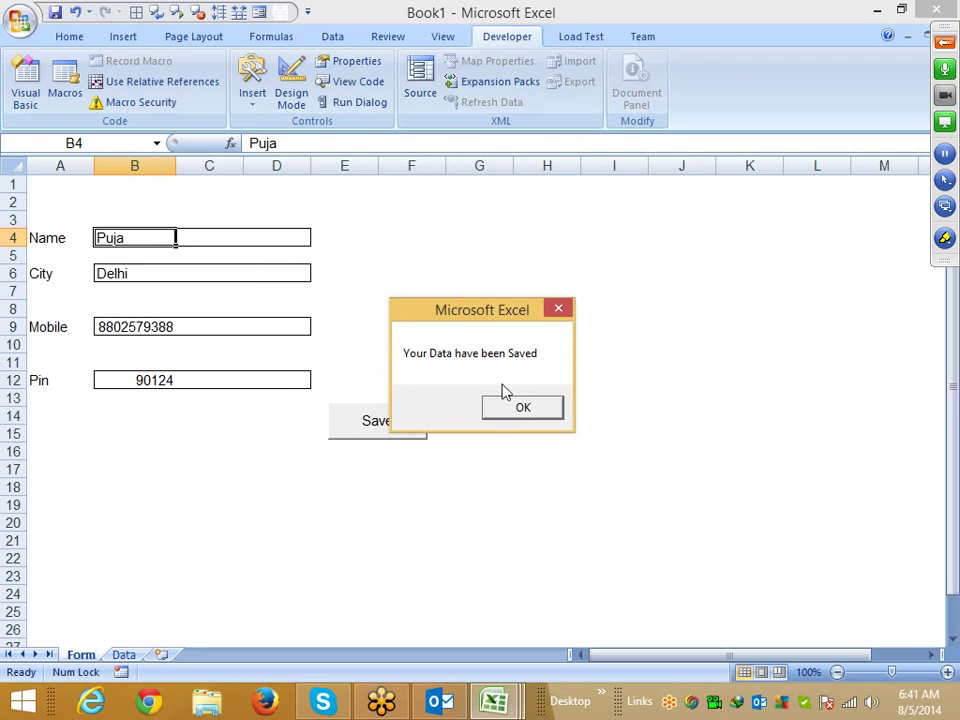
left_click(521, 407)
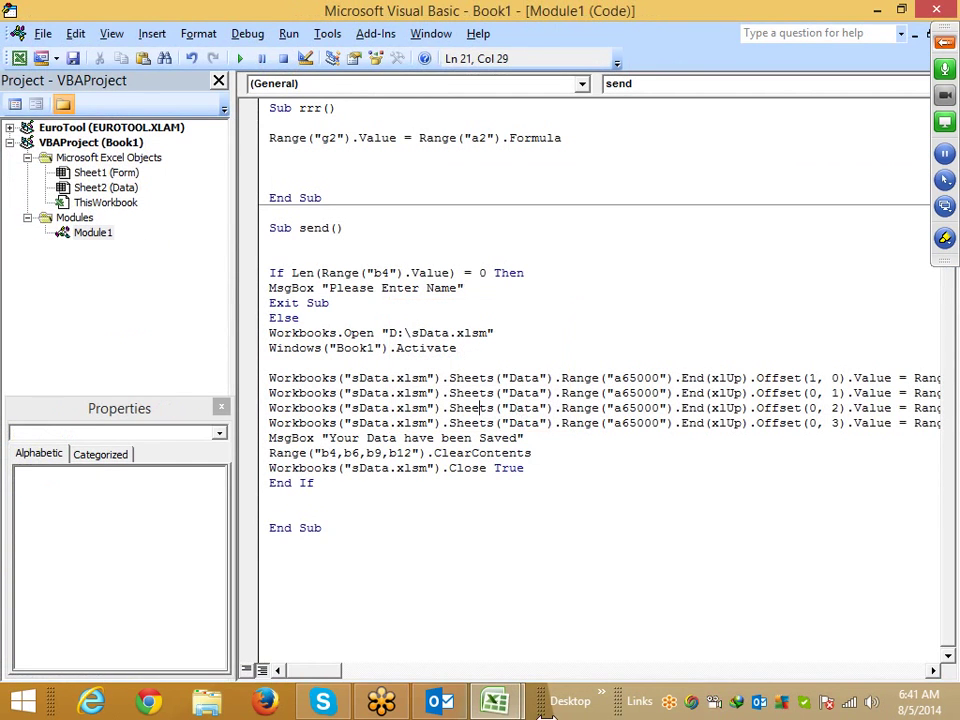
mouse_move(514, 702)
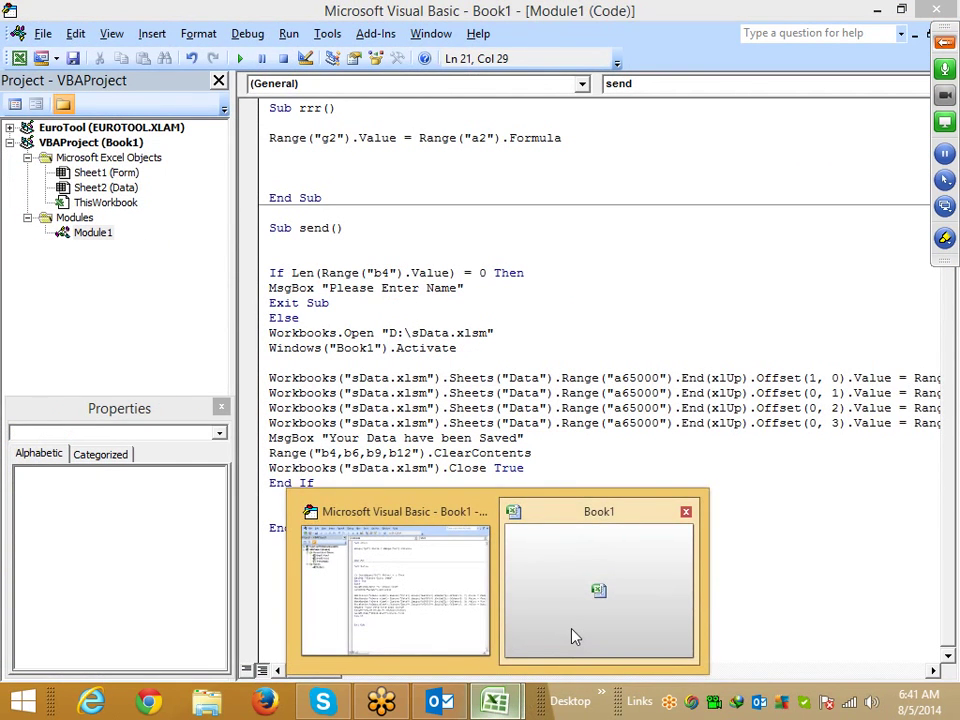
left_click(548, 653)
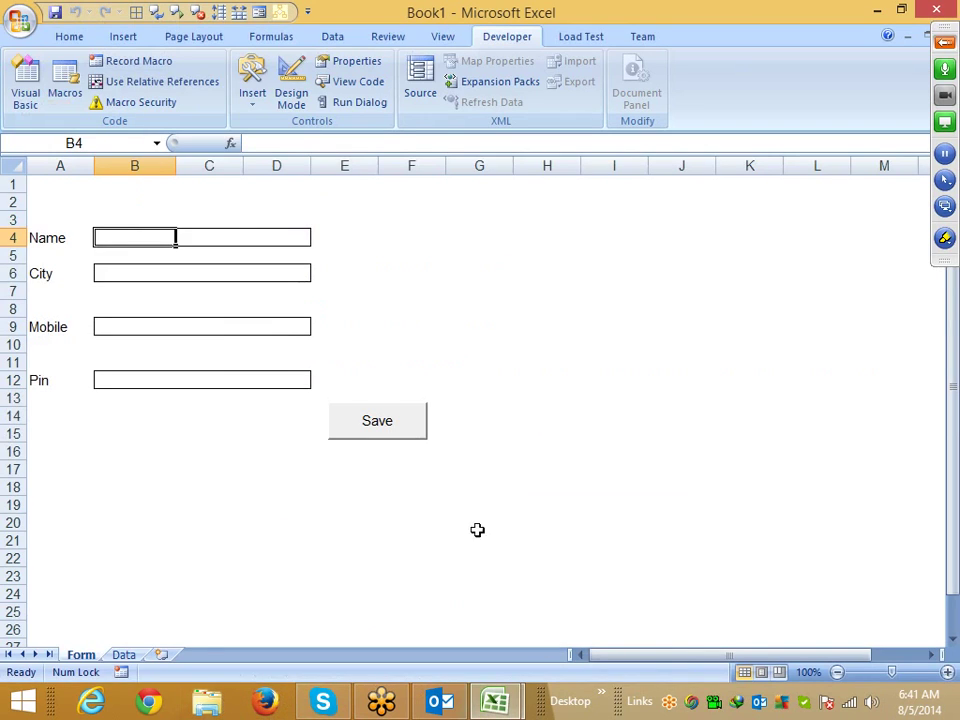
left_click(18, 18)
left_click(168, 84)
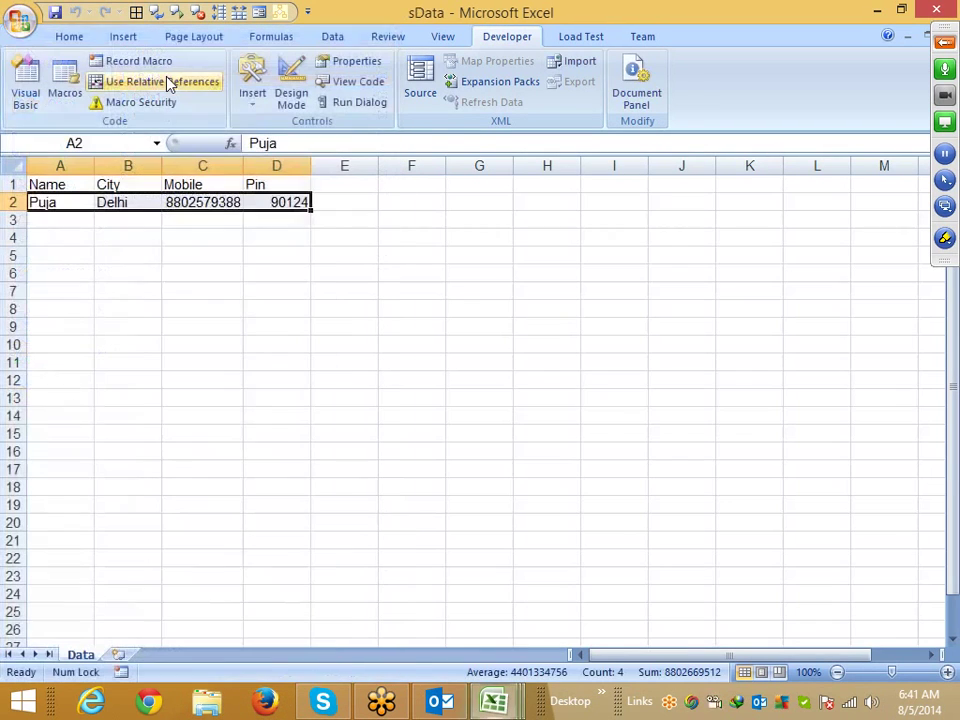
left_click_drag(58, 201, 255, 201)
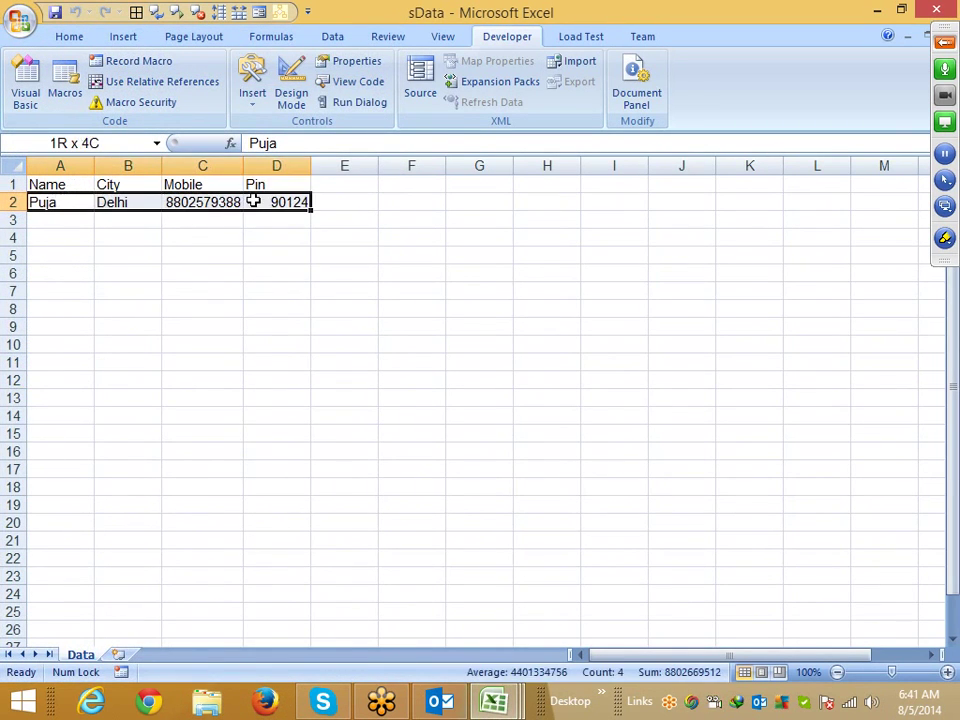
left_click(945, 9)
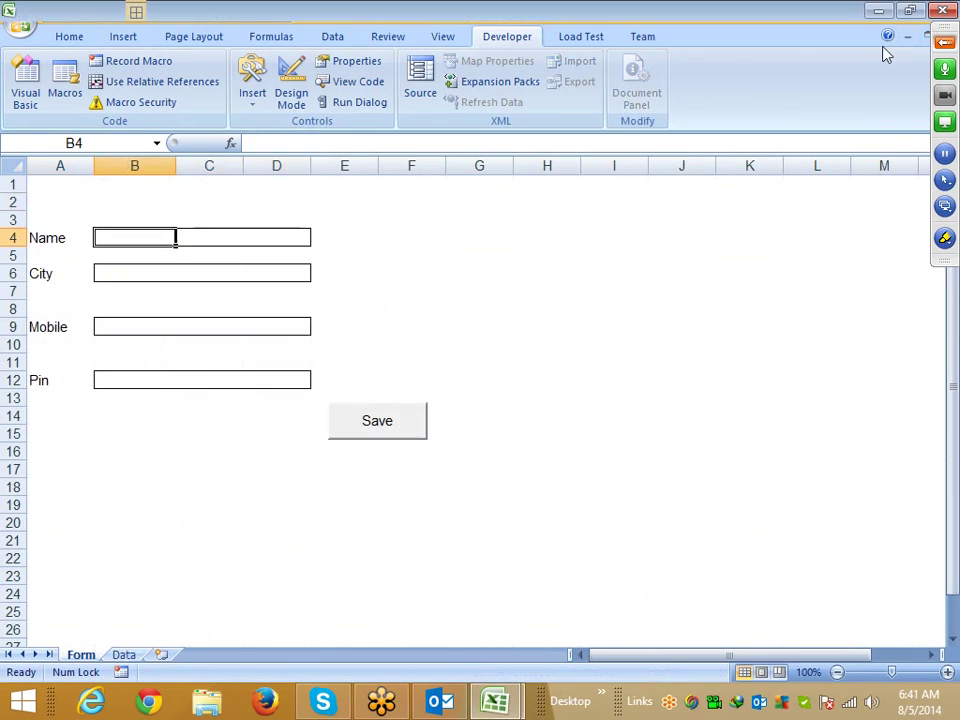
left_click(146, 272)
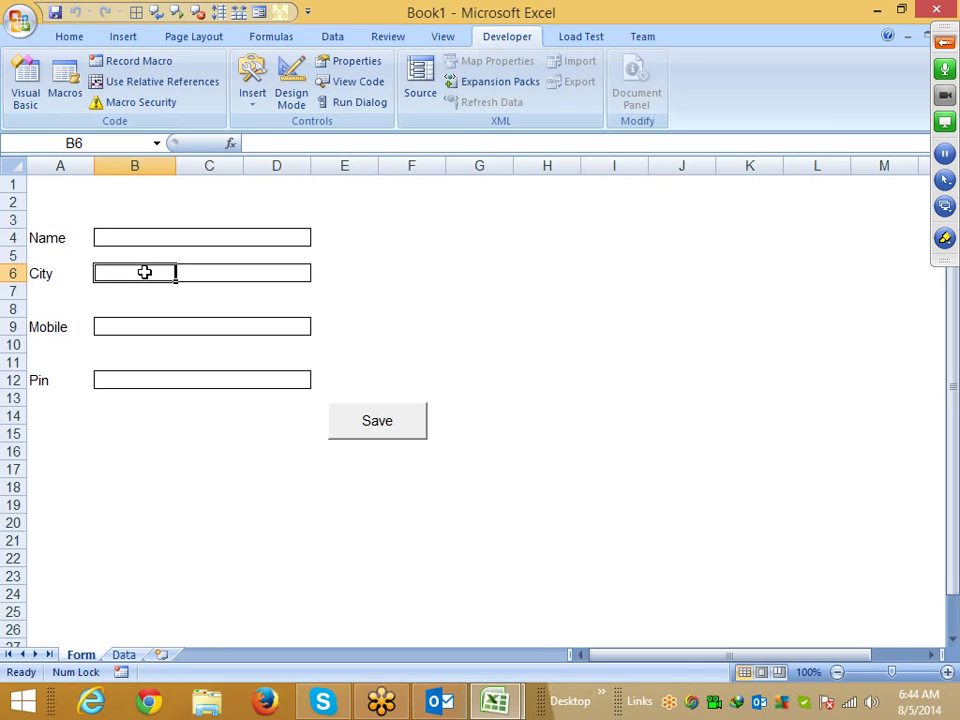
Add Application.ScreenUpdating = False at the start of send(), above the If line.
key("alt+F11")
left_click(275, 362)
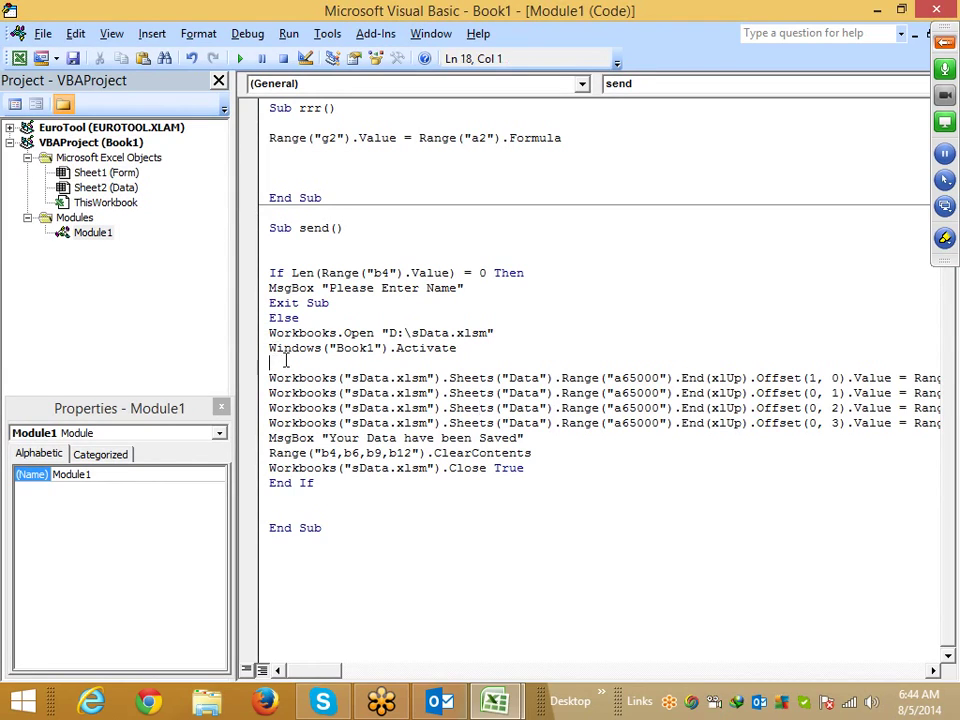
left_click(265, 288)
key("Up")
key("Return")
key("Up")
key("Up")
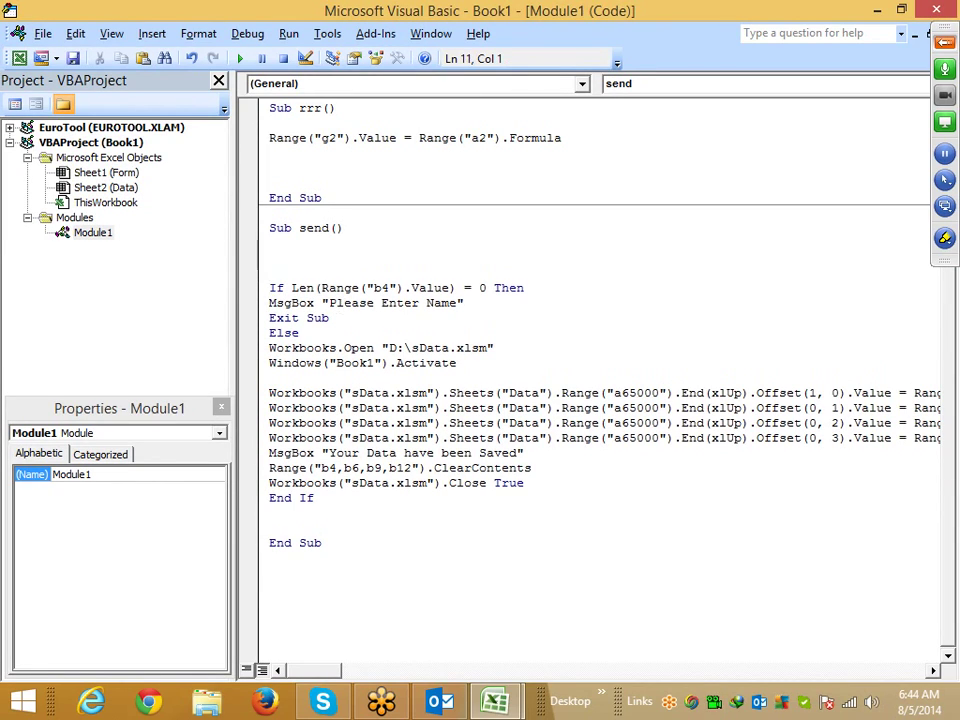
type("a")
type("pplicat")
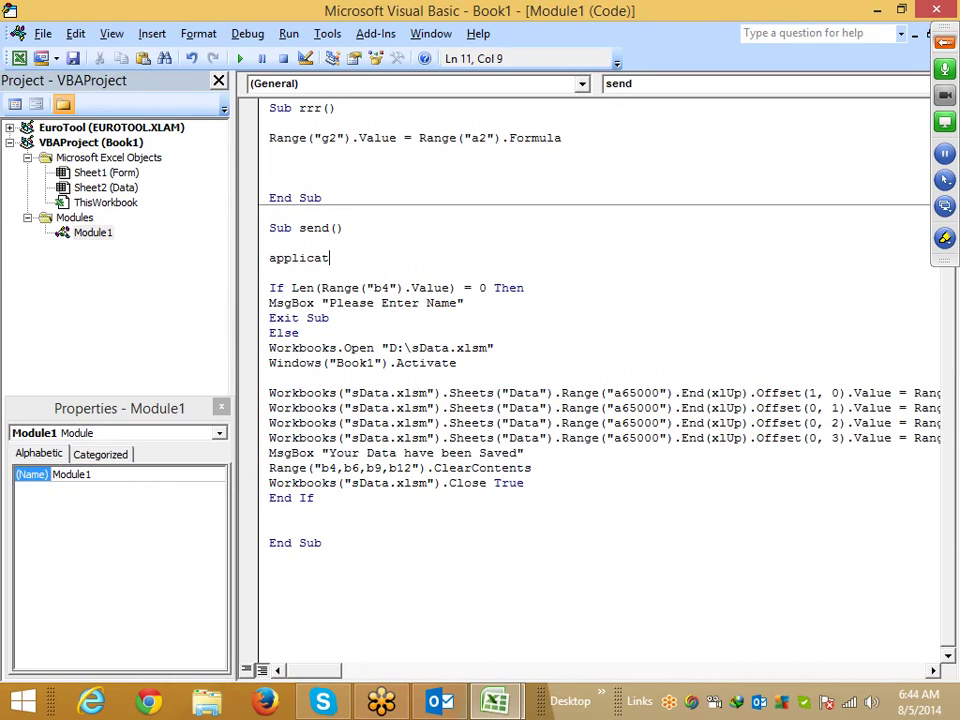
type("ion.")
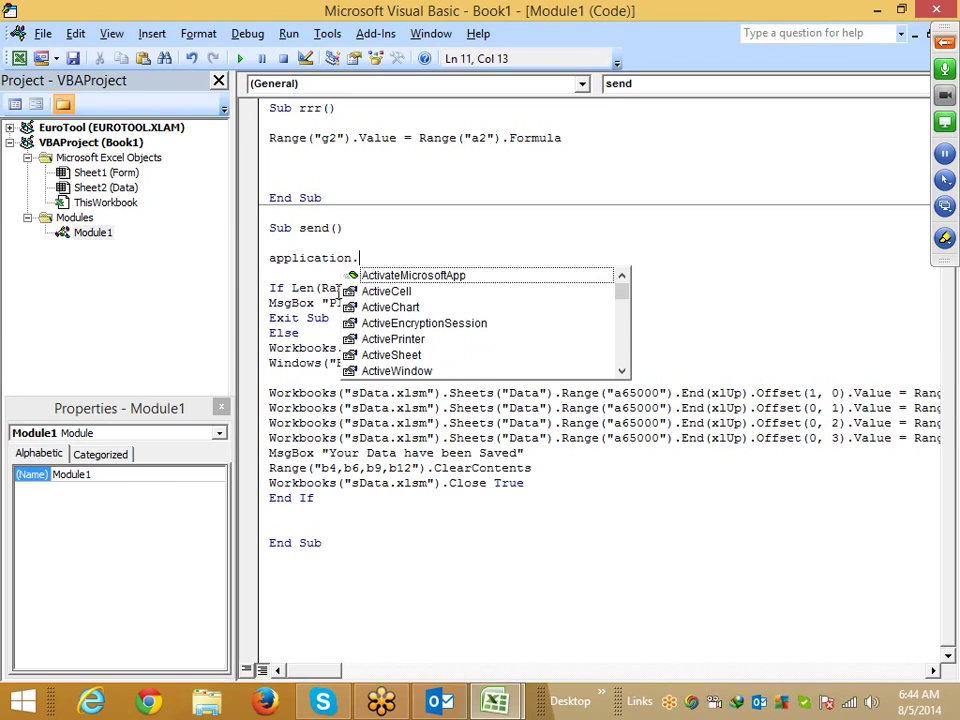
type("scr")
key("Tab")
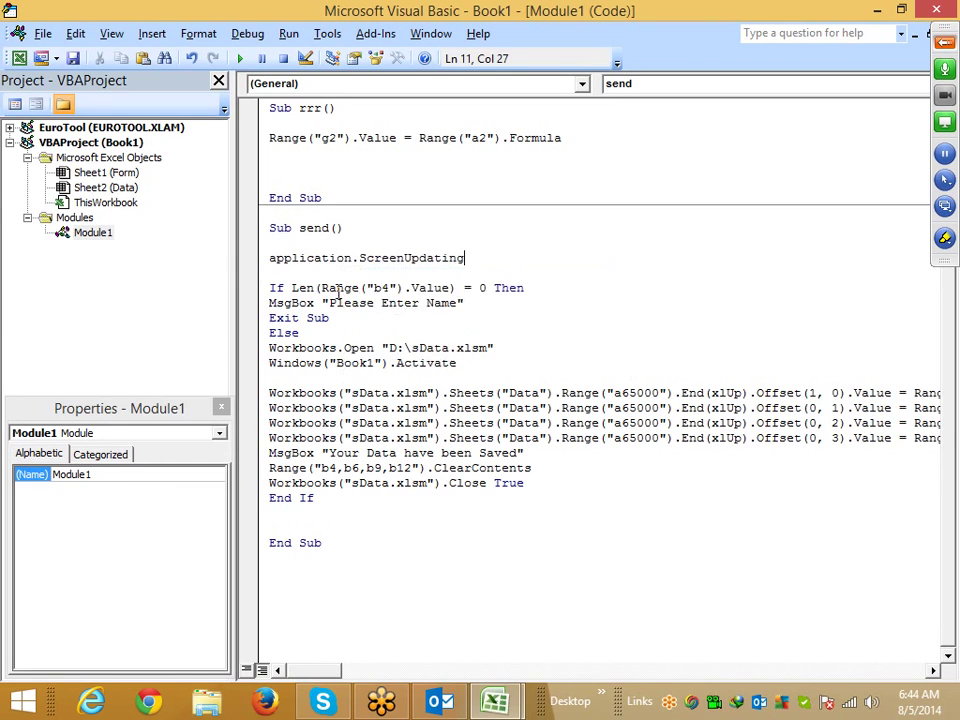
type("=")
key("Down")
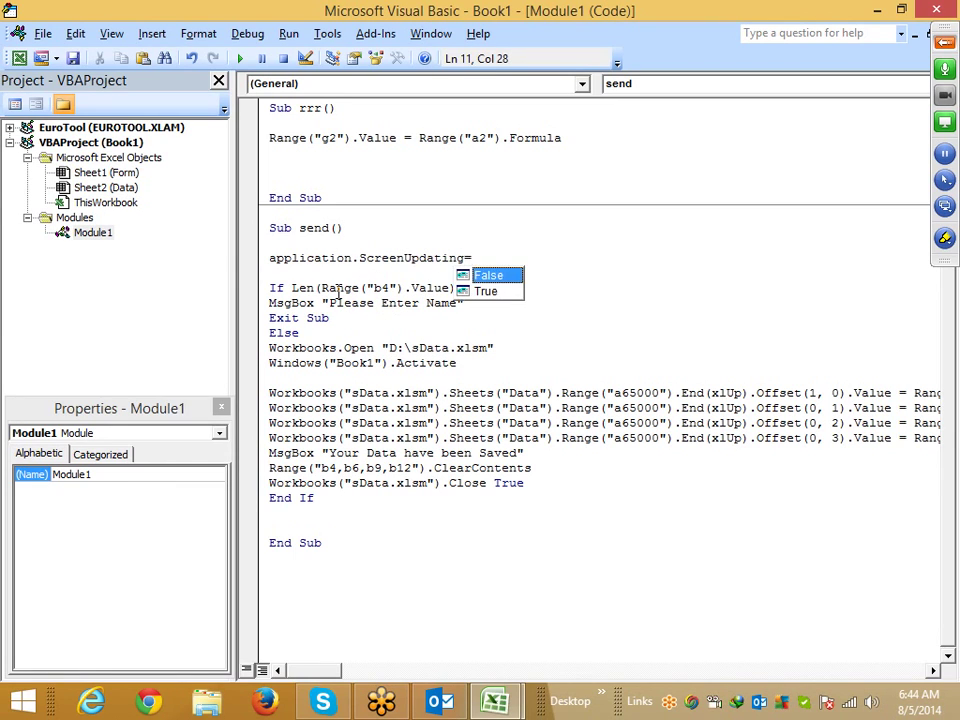
key("Tab")
left_click(446, 334)
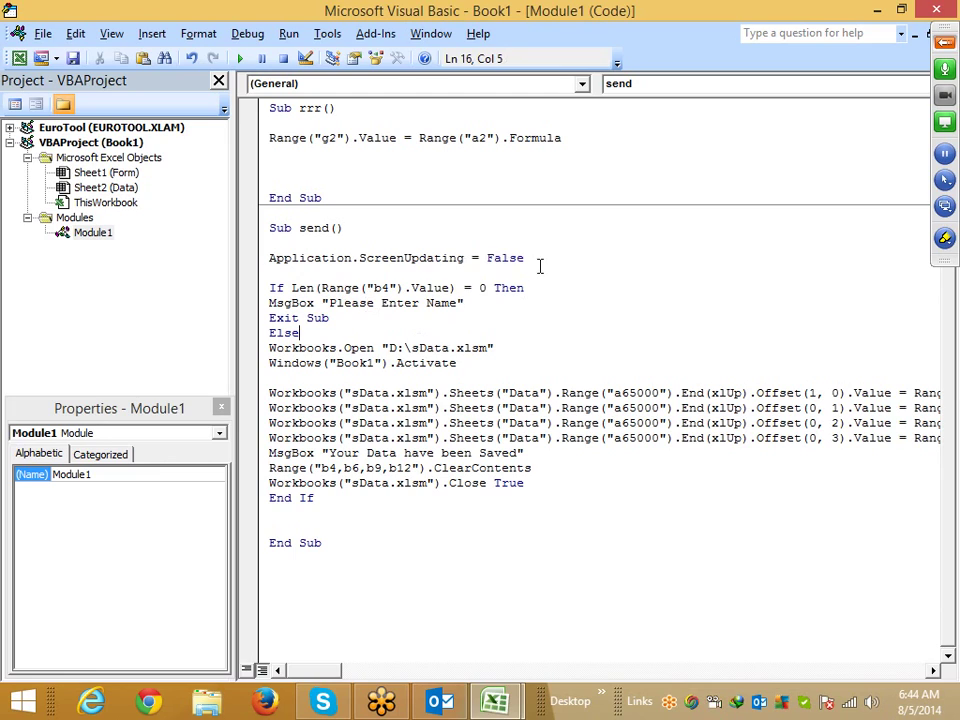
Add Application.ScreenUpdating = True on the line after End If.
left_click_drag(530, 259, 270, 260)
key("ctrl+c")
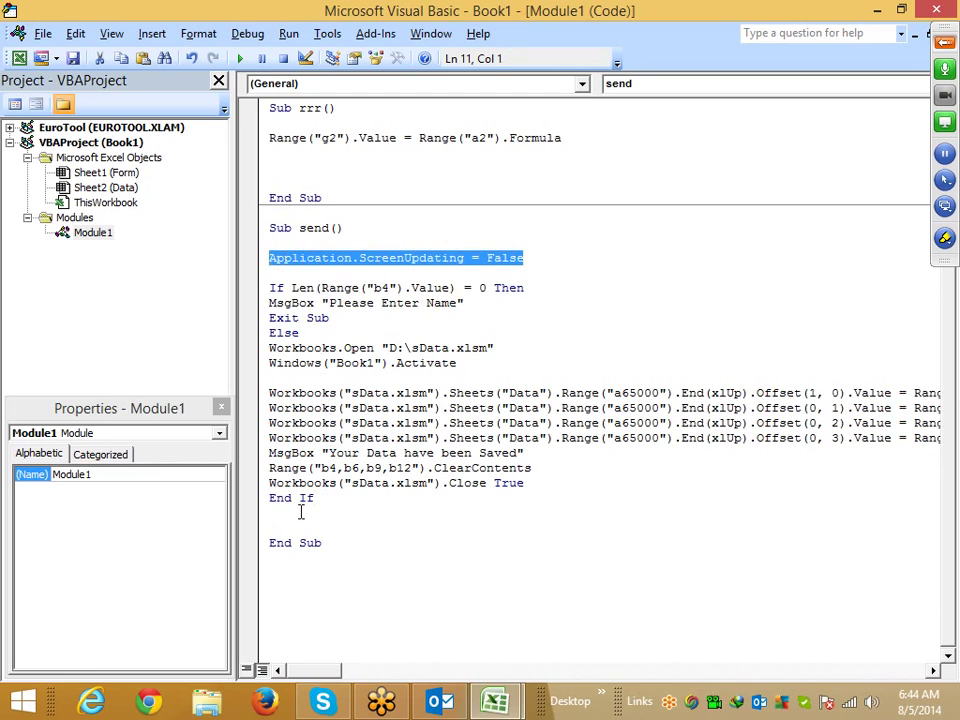
left_click(298, 514)
key("ctrl+v")
key("BackSpace")
key("BackSpace")
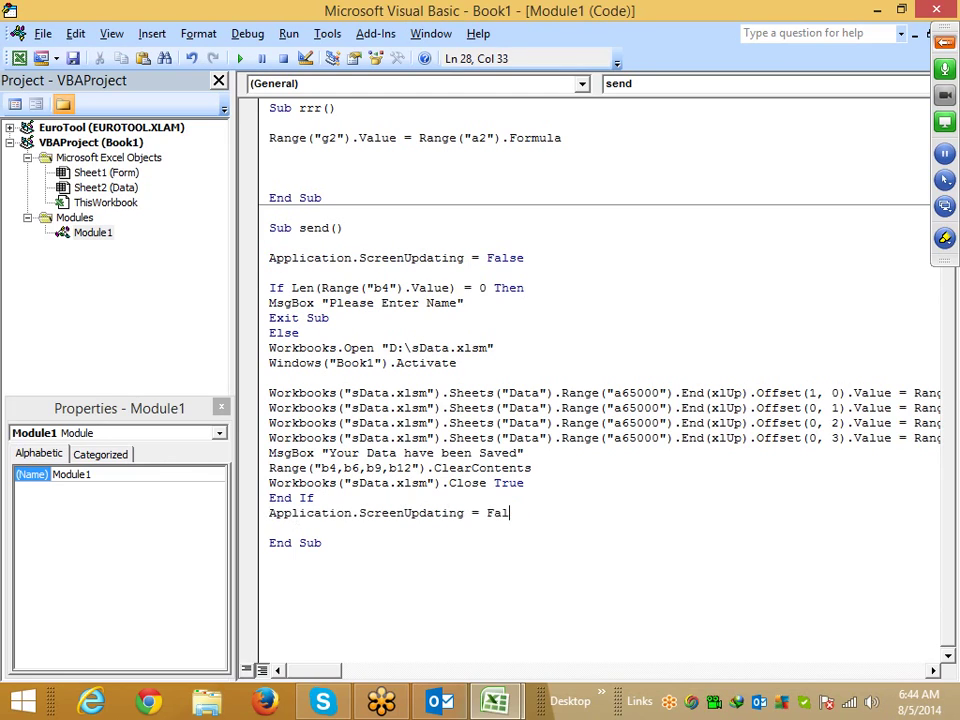
key("BackSpace")
key("BackSpace")
key("BackSpace")
type("true")
left_click(407, 597)
Select the whole send macro code.
left_click_drag(514, 513, 290, 521)
left_click(634, 540)
left_click(472, 422)
left_click_drag(484, 550, 267, 211)
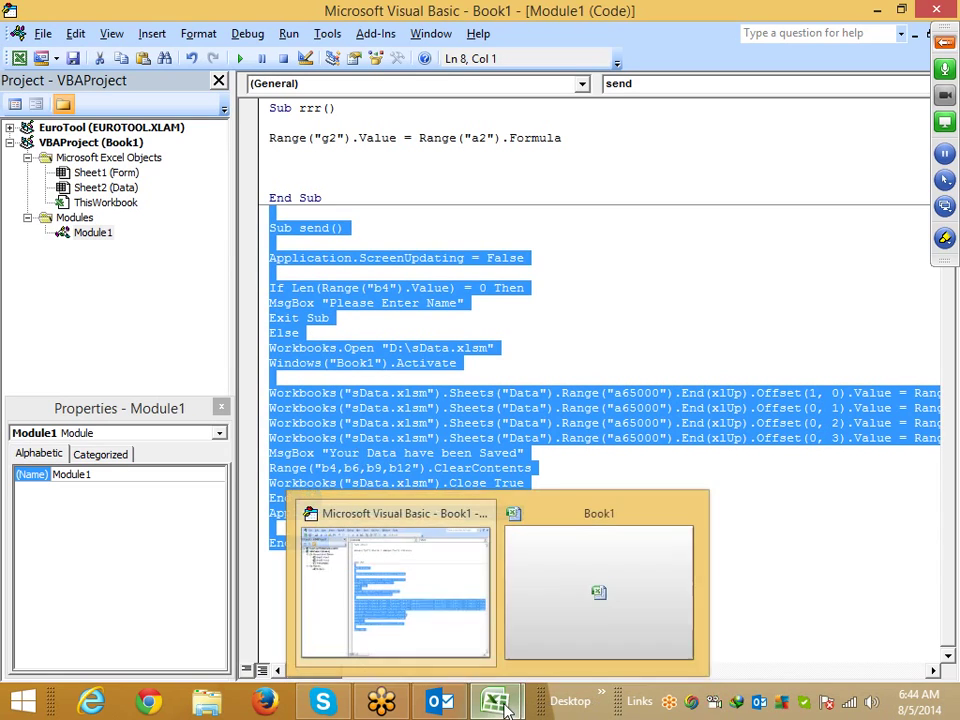
Start a new Outlook e-mail with the macro code in the body and subject 'Code'.
left_click(440, 702)
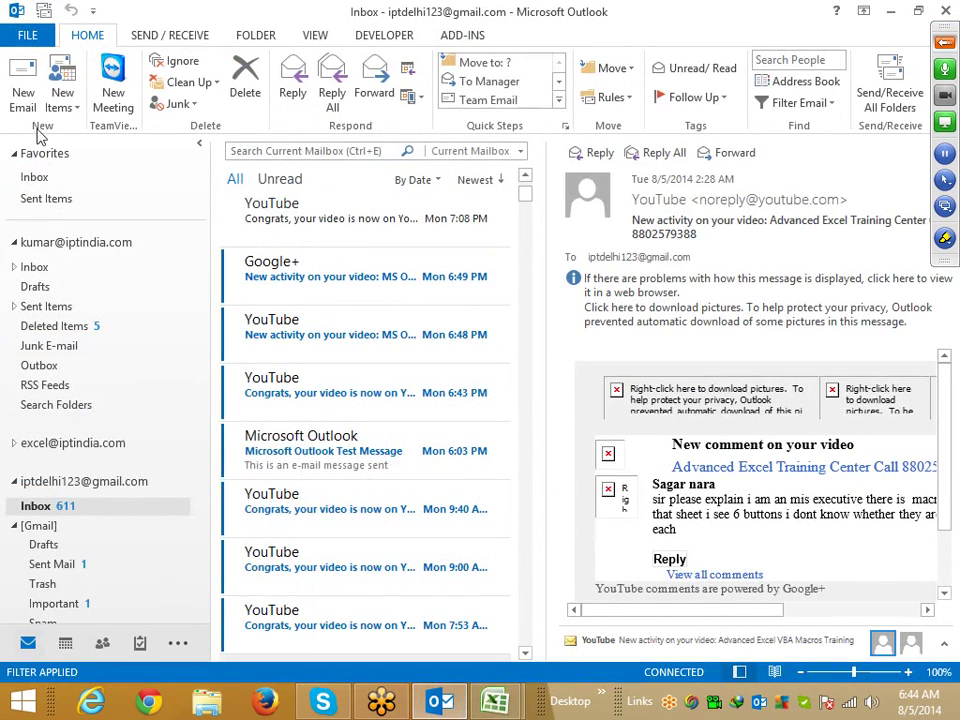
left_click(23, 92)
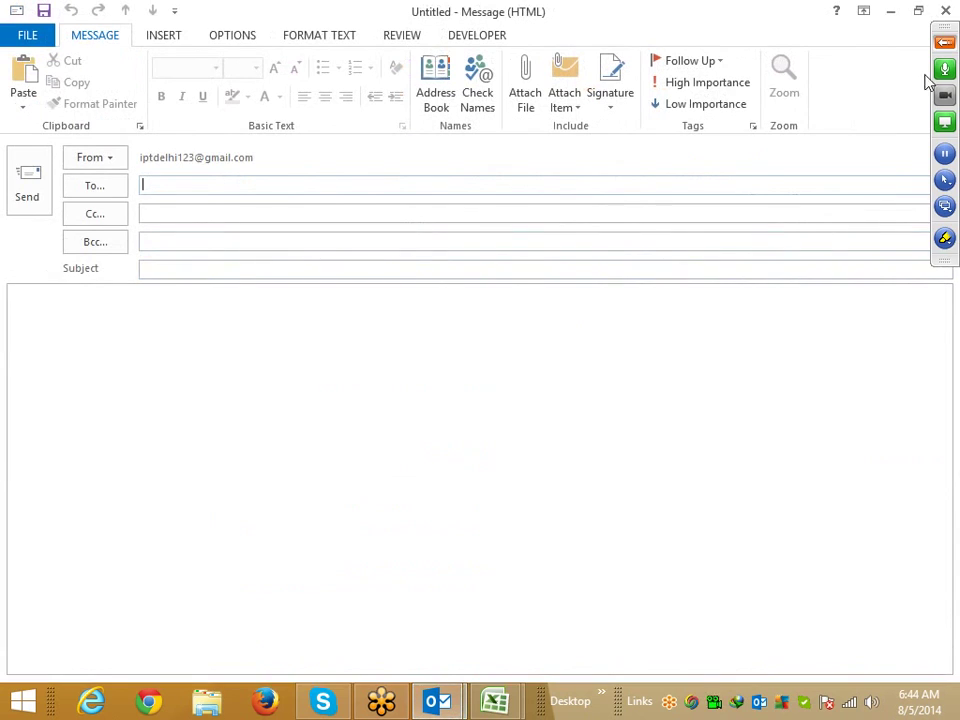
left_click(944, 42)
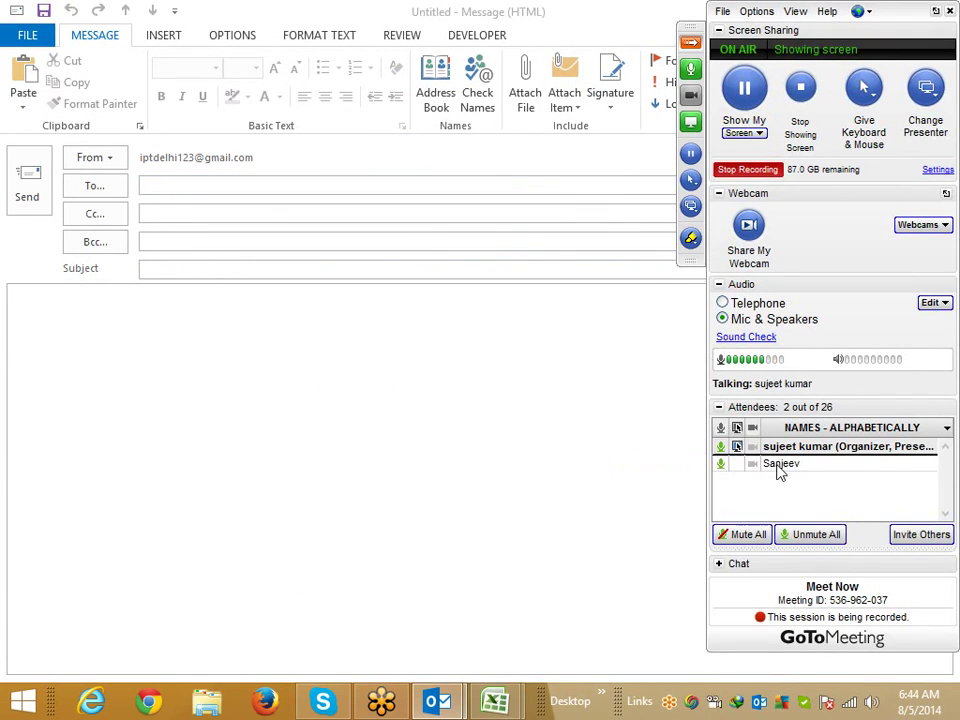
left_click(80, 347)
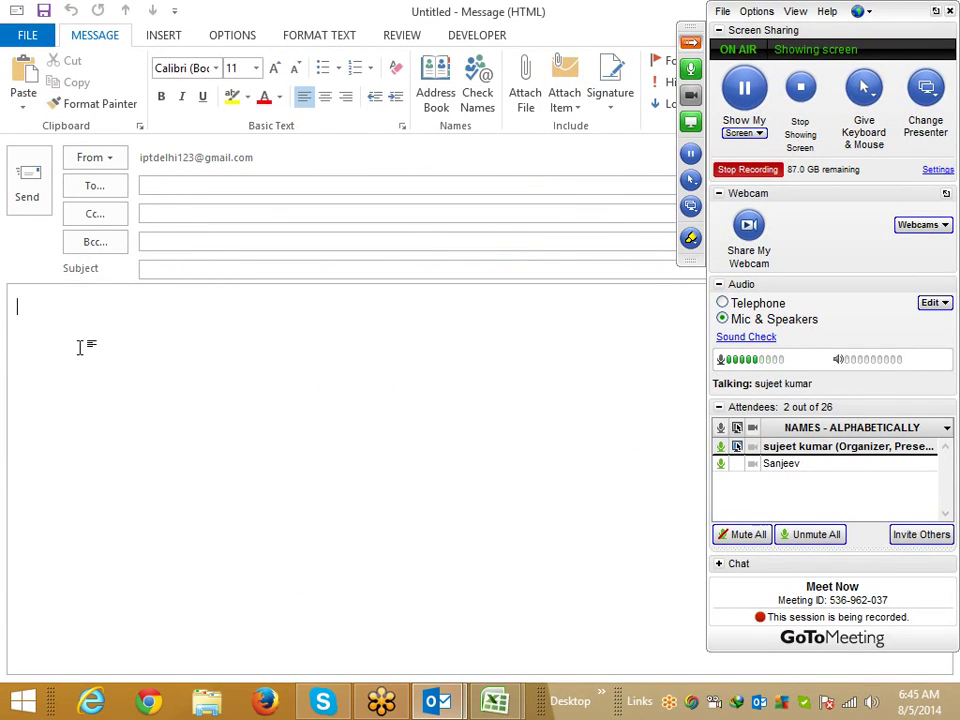
key("ctrl+v")
left_click(163, 272)
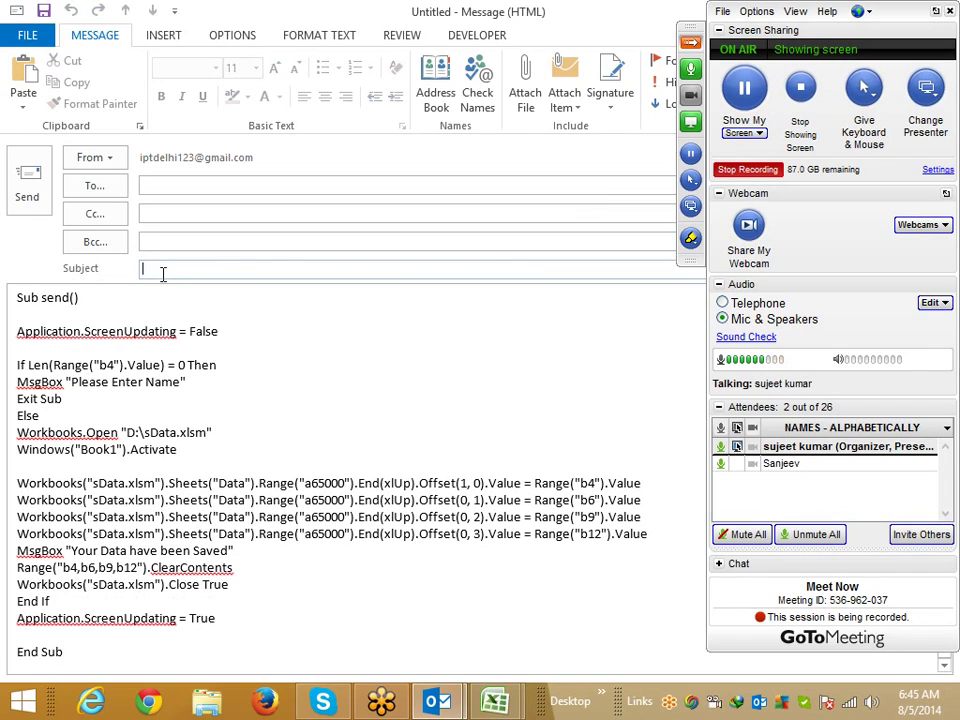
type("Code")
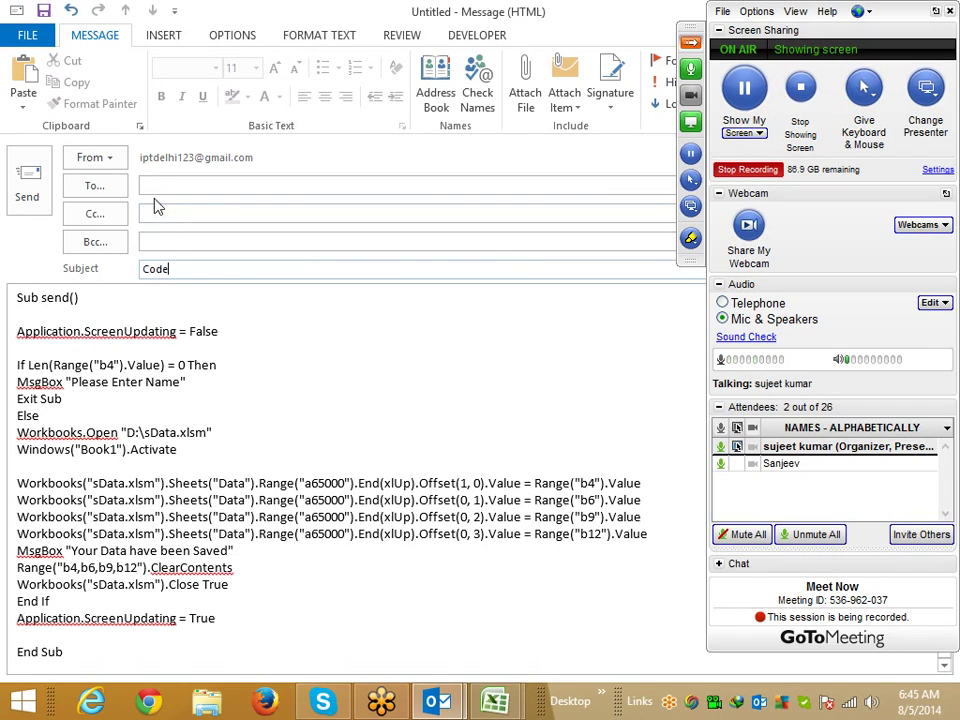
Send the e-mail from the second account to the autocompleted recipient.
left_click(150, 186)
left_click(92, 158)
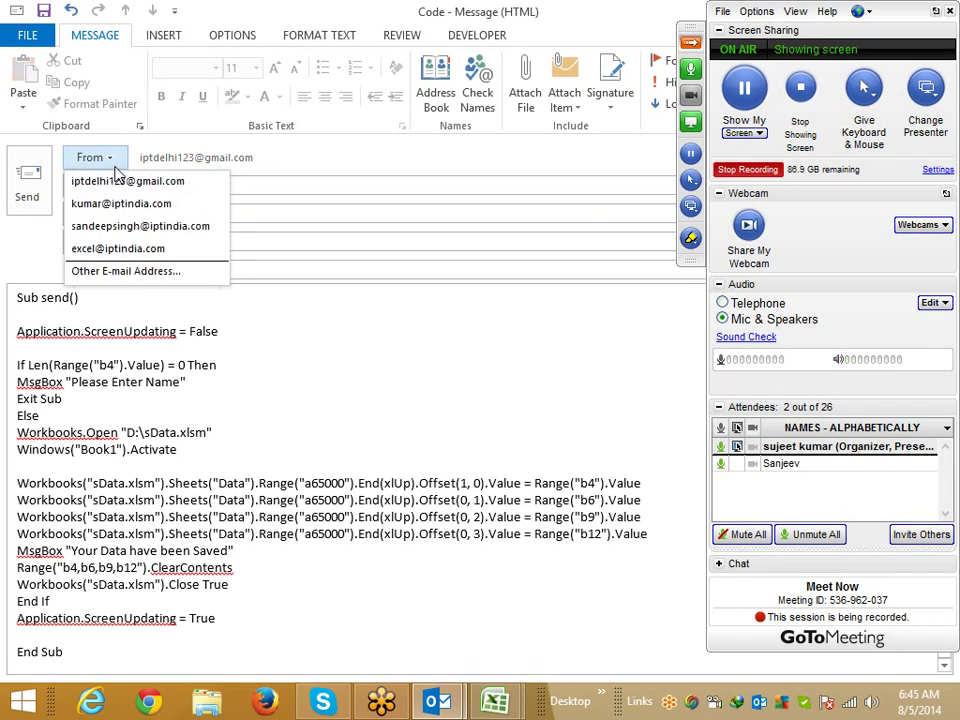
left_click(155, 202)
left_click(157, 186)
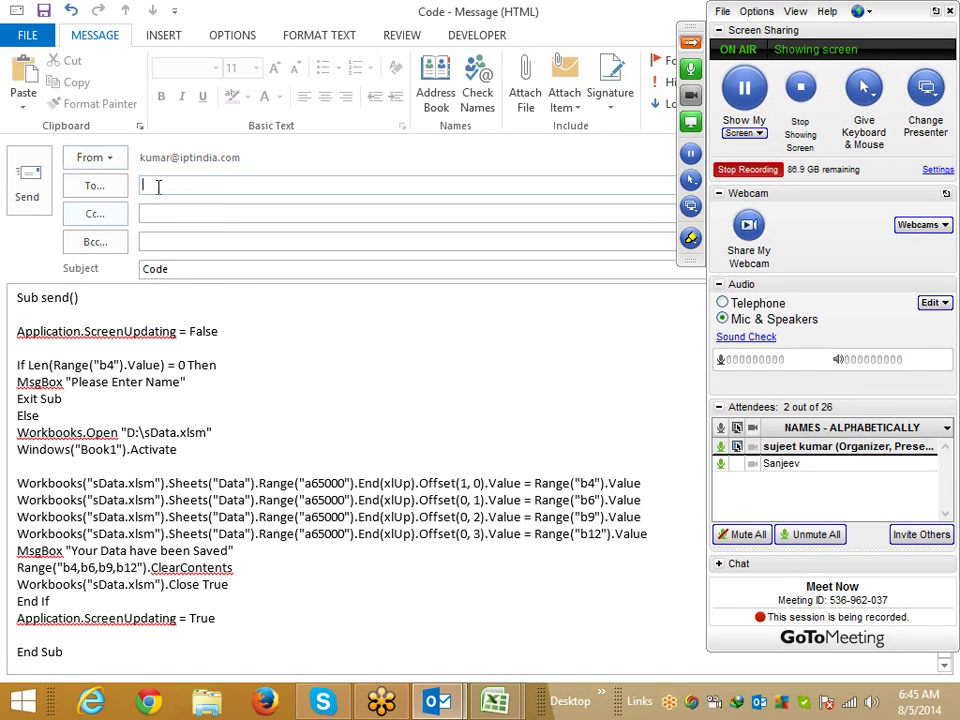
type("f")
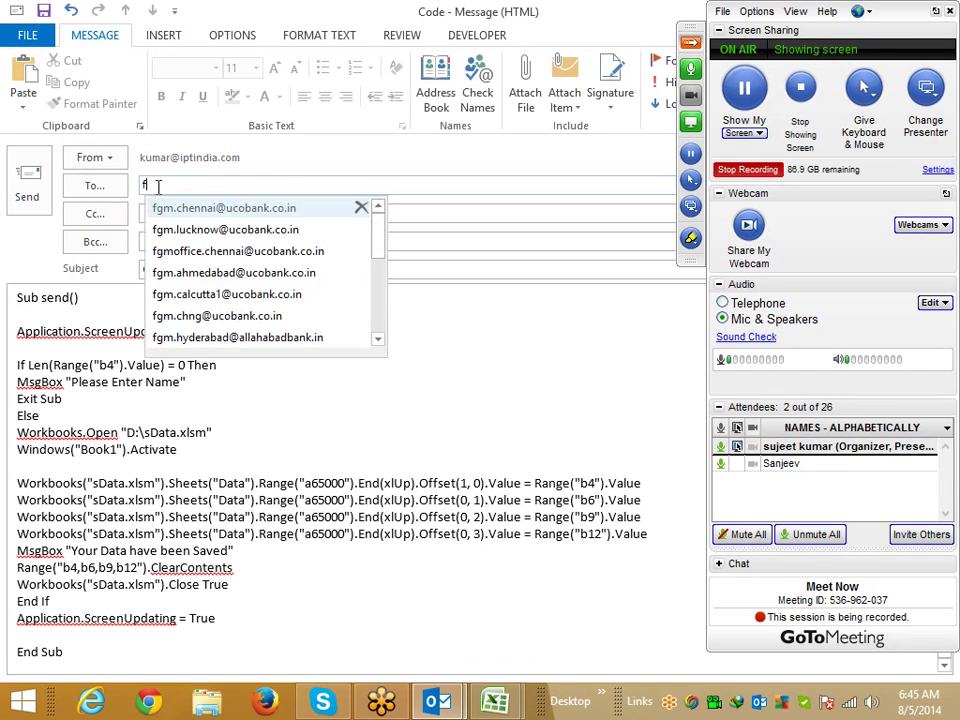
key("BackSpace")
type("sa")
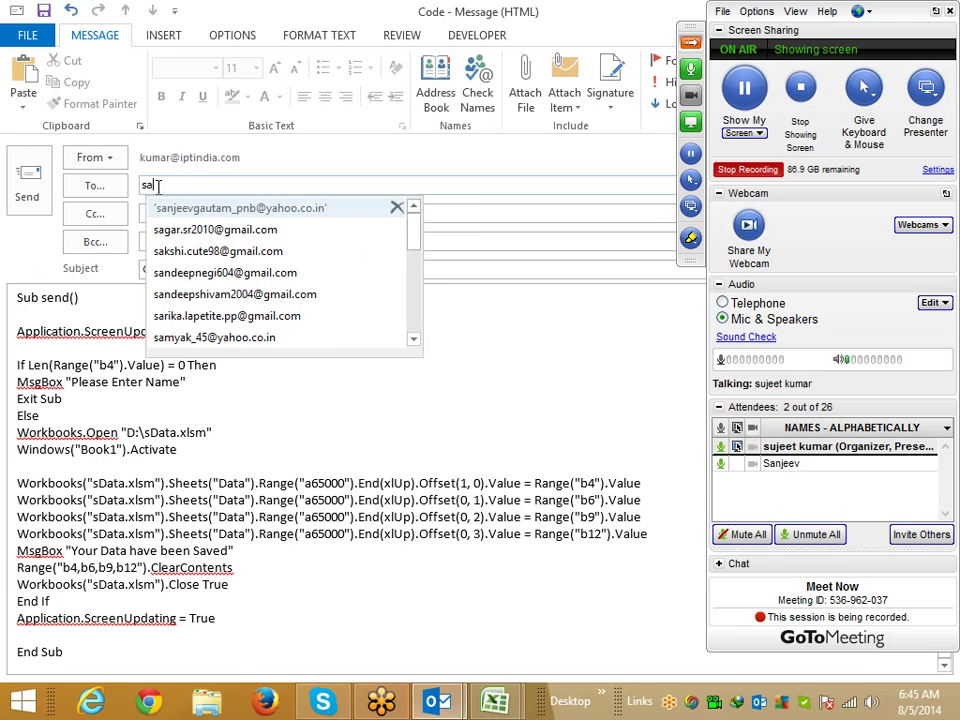
key("BackSpace")
key("BackSpace")
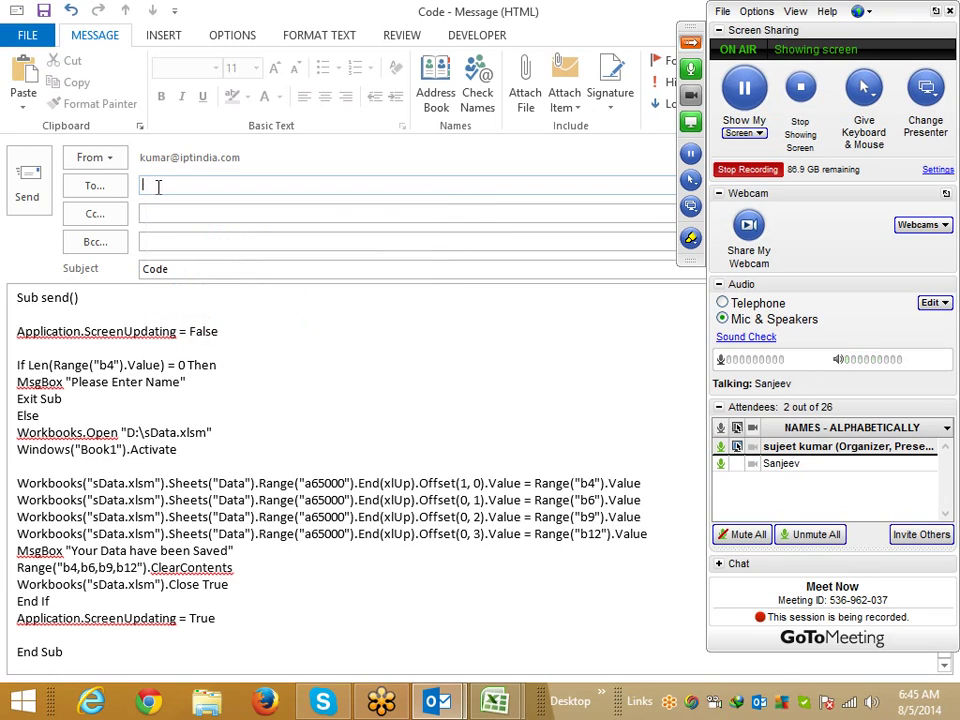
type("ksa")
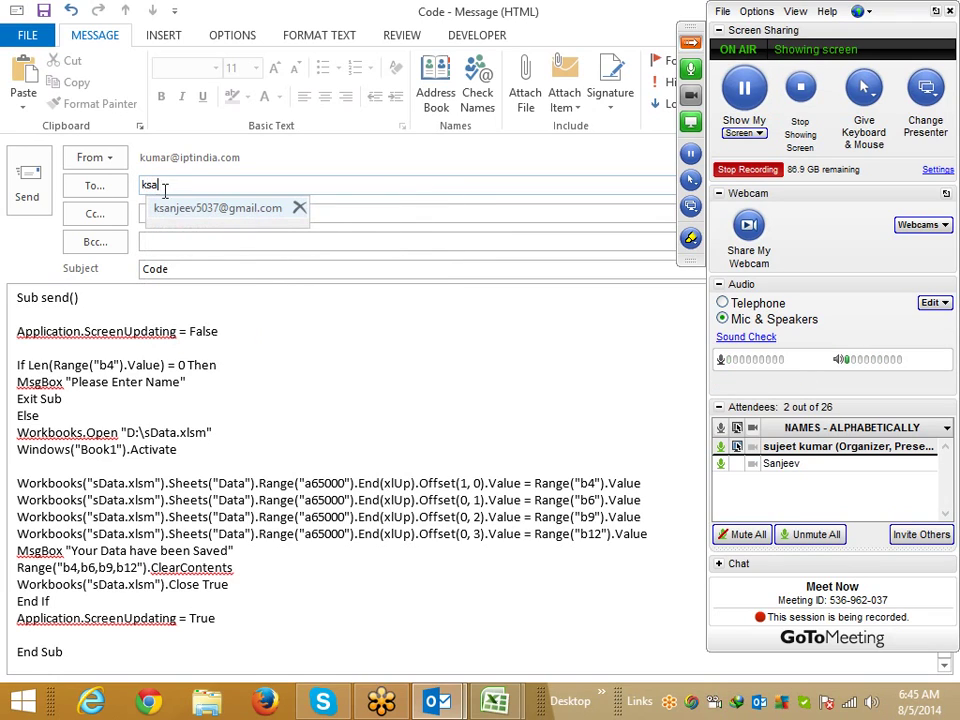
left_click(184, 209)
left_click(27, 186)
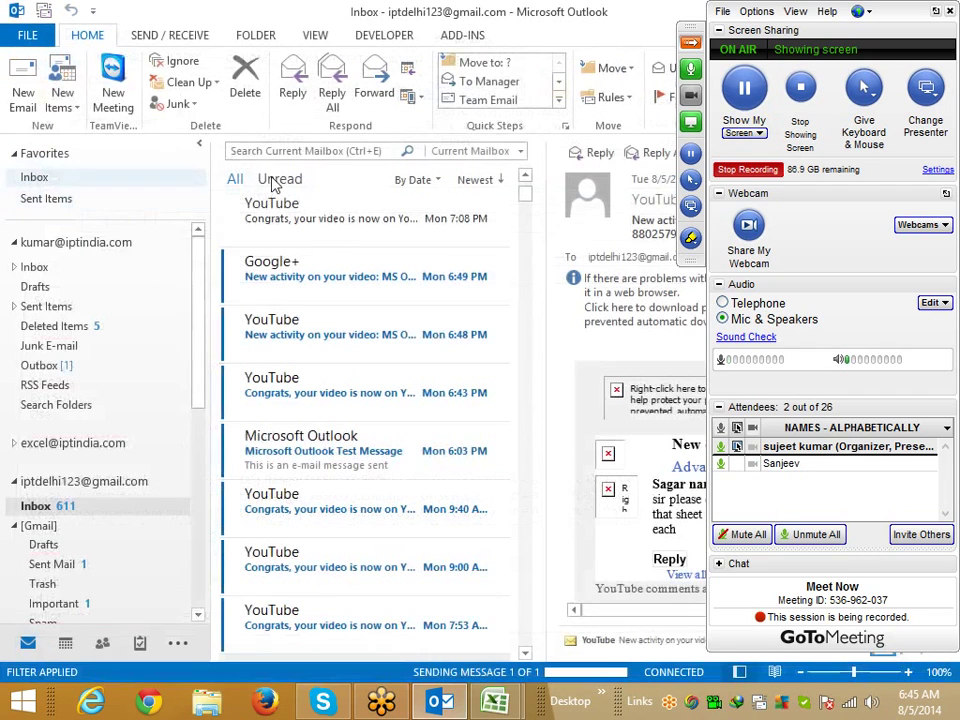
Bring Book1 back and show its Data sheet with Name, City, Mobile and Pin headers.
left_click(746, 169)
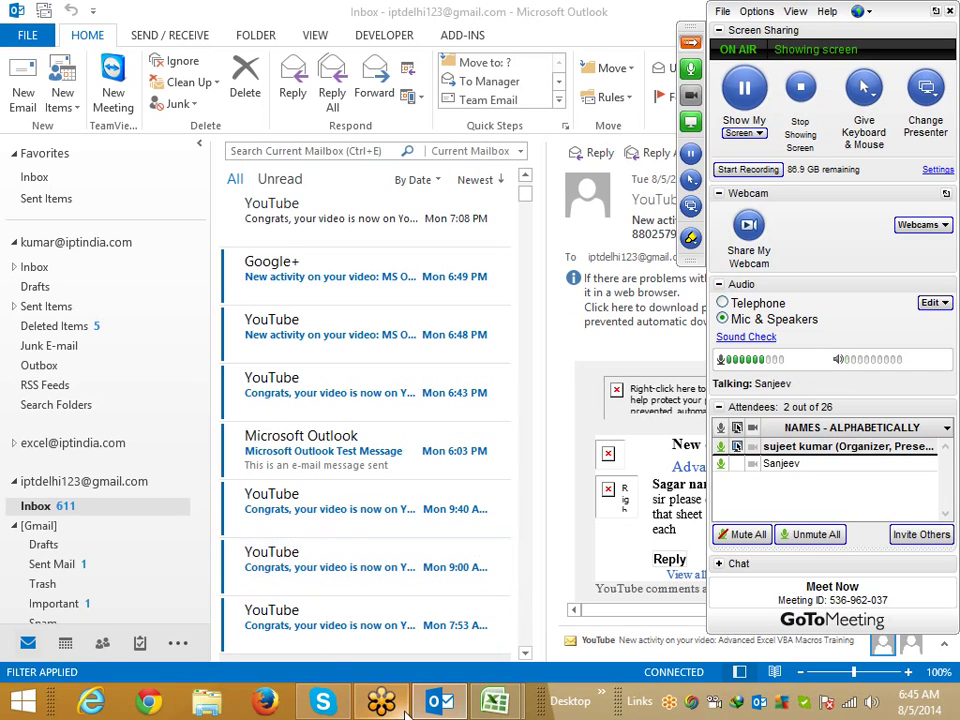
mouse_move(494, 700)
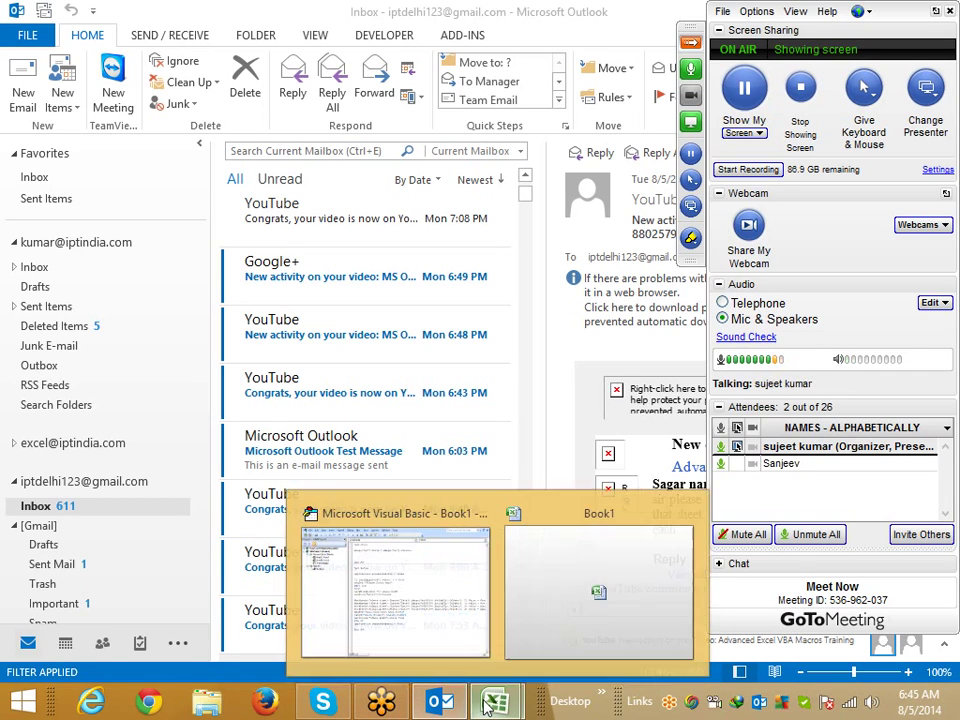
left_click(540, 620)
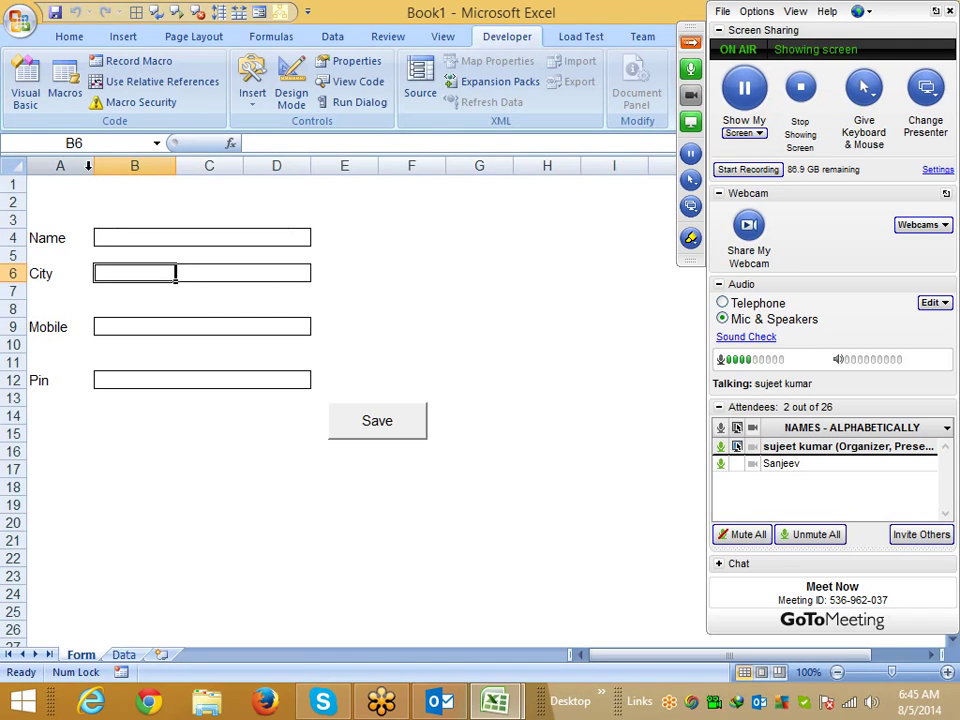
left_click(67, 37)
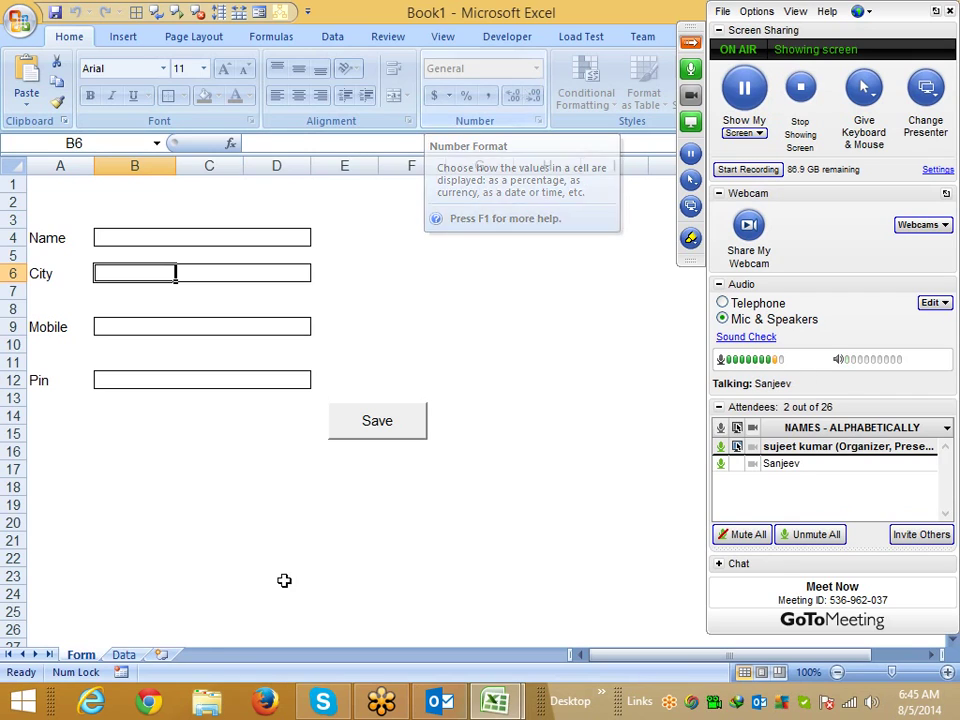
left_click(124, 655)
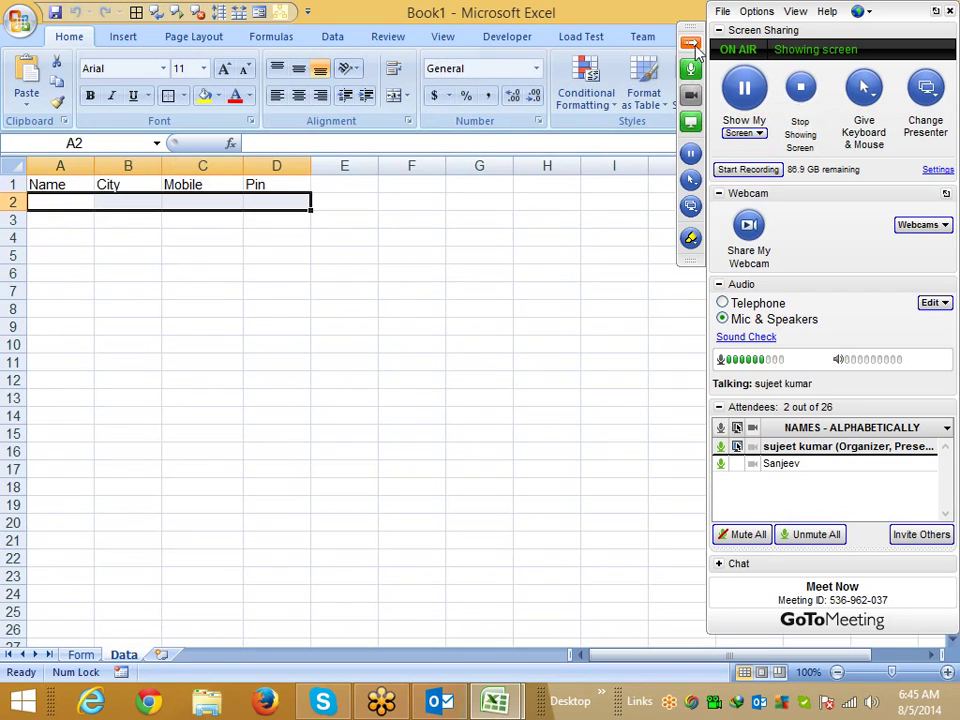
left_click(692, 45)
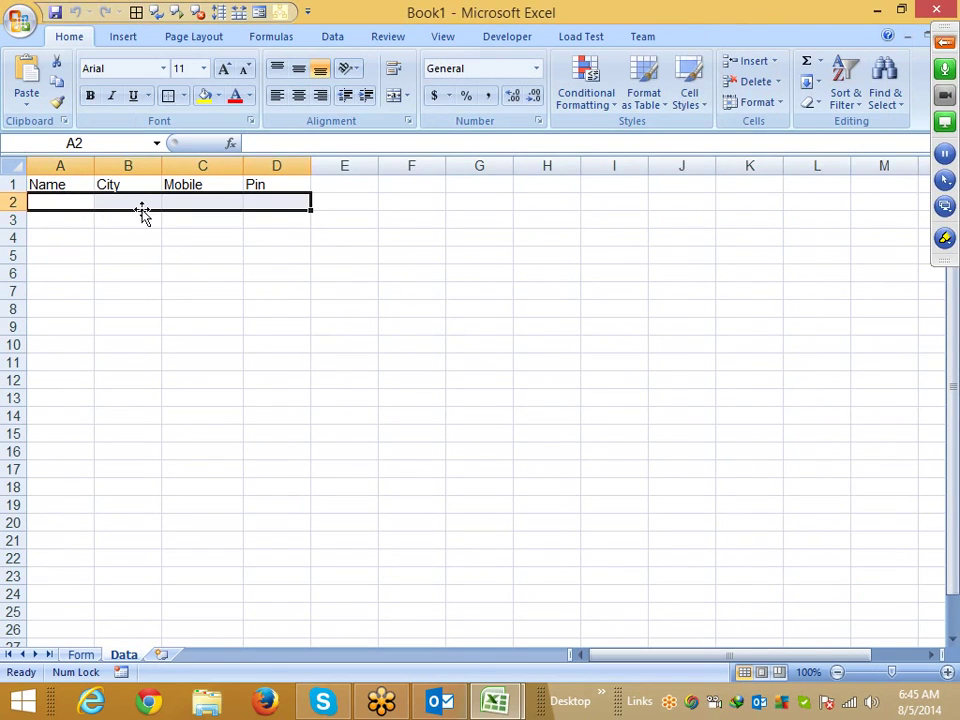
left_click(97, 204)
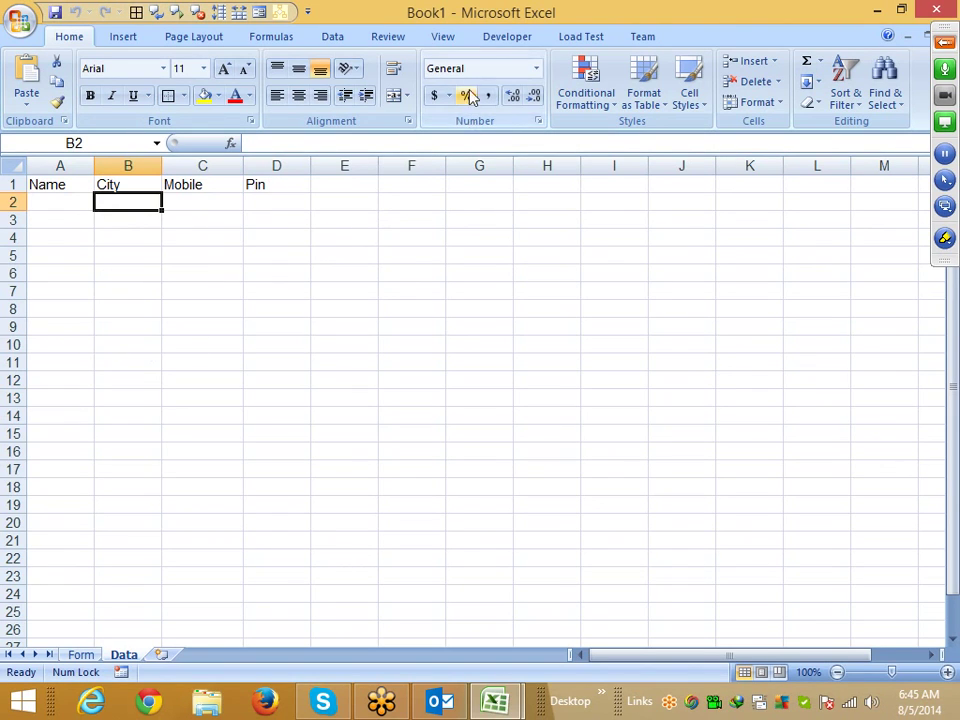
left_click(586, 88)
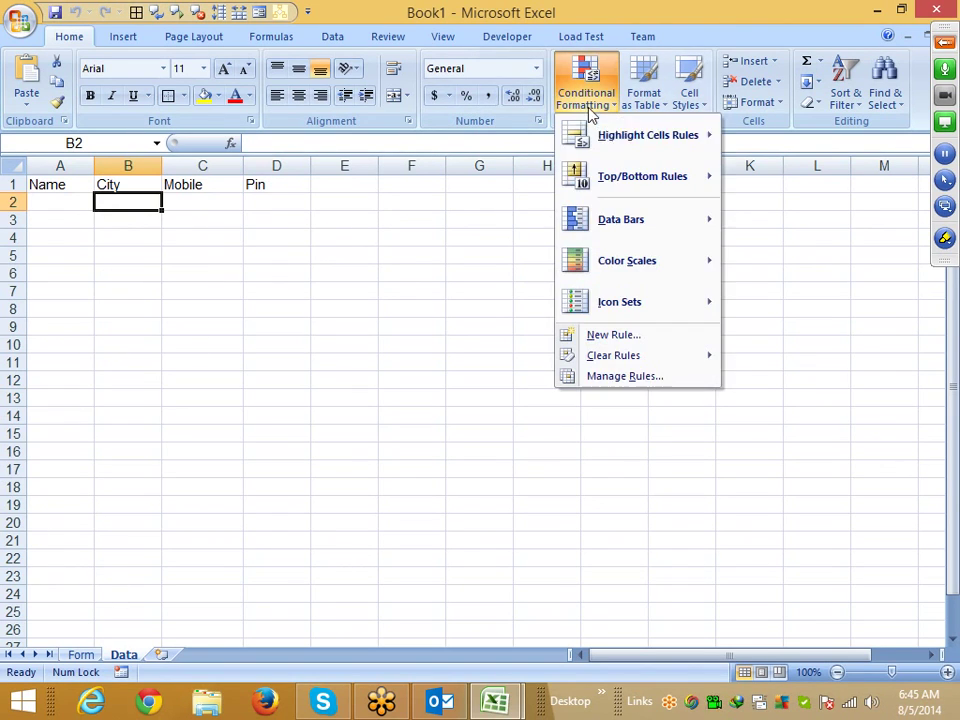
left_click(201, 298)
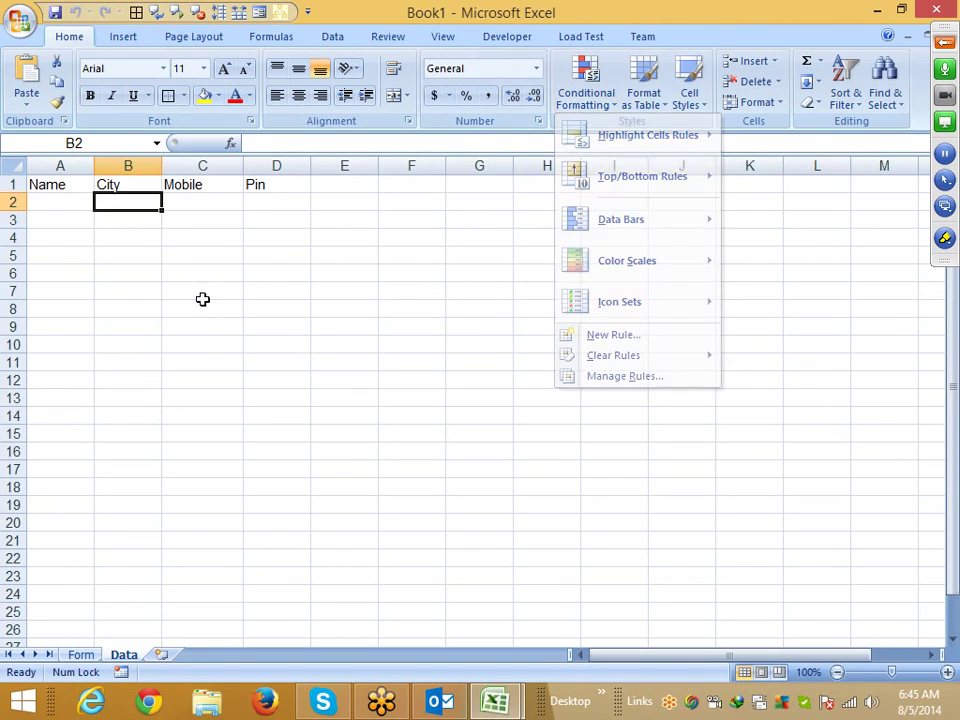
left_click(770, 104)
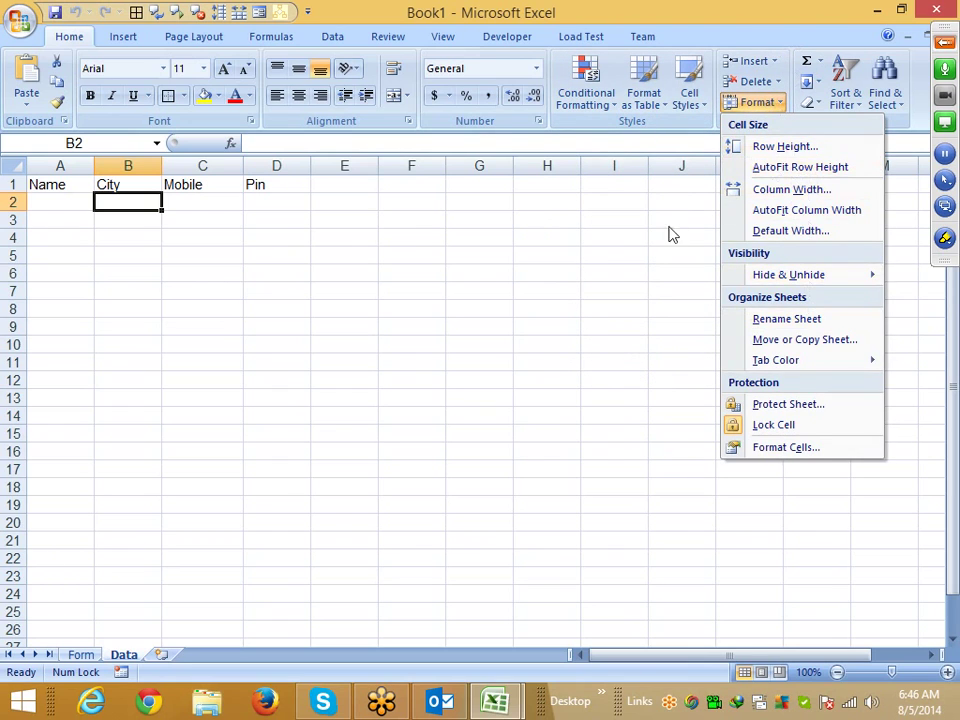
left_click(672, 234)
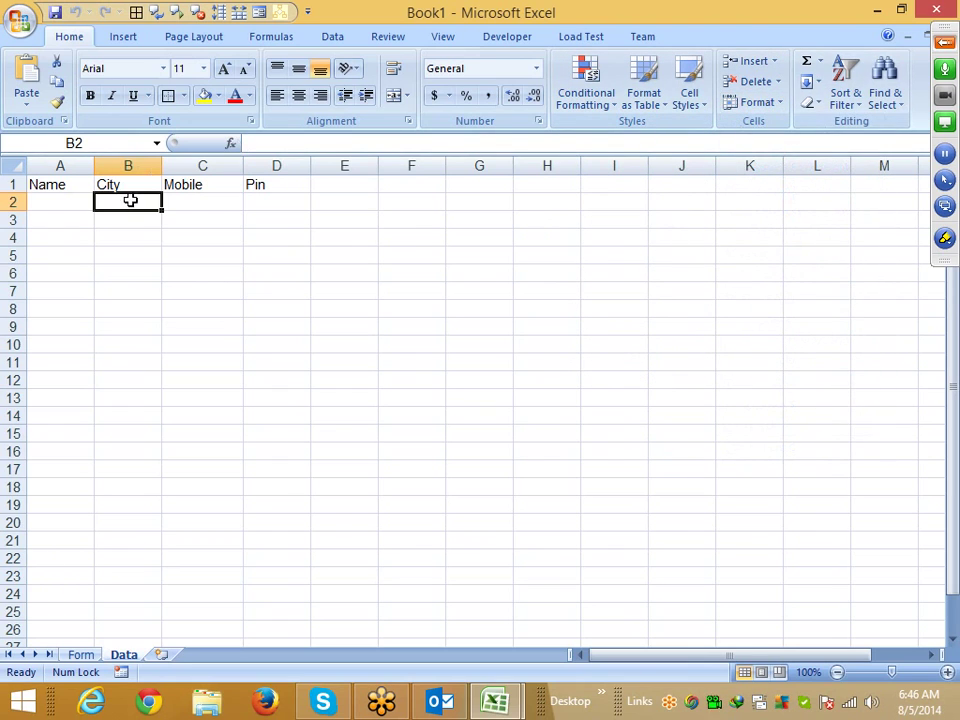
left_click(86, 204)
left_click(118, 200)
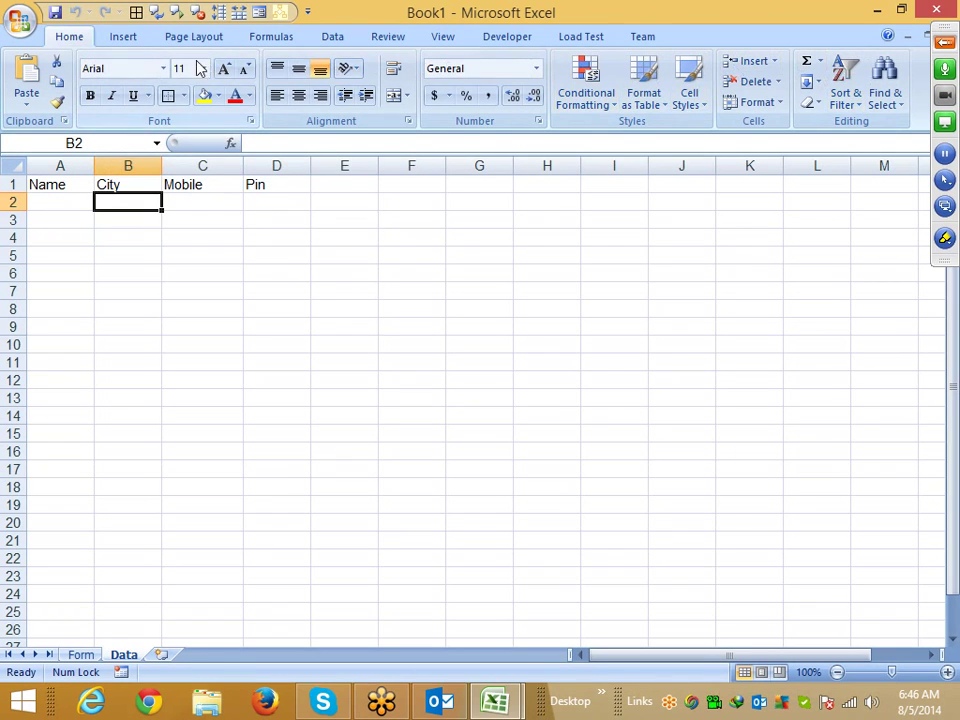
left_click(135, 42)
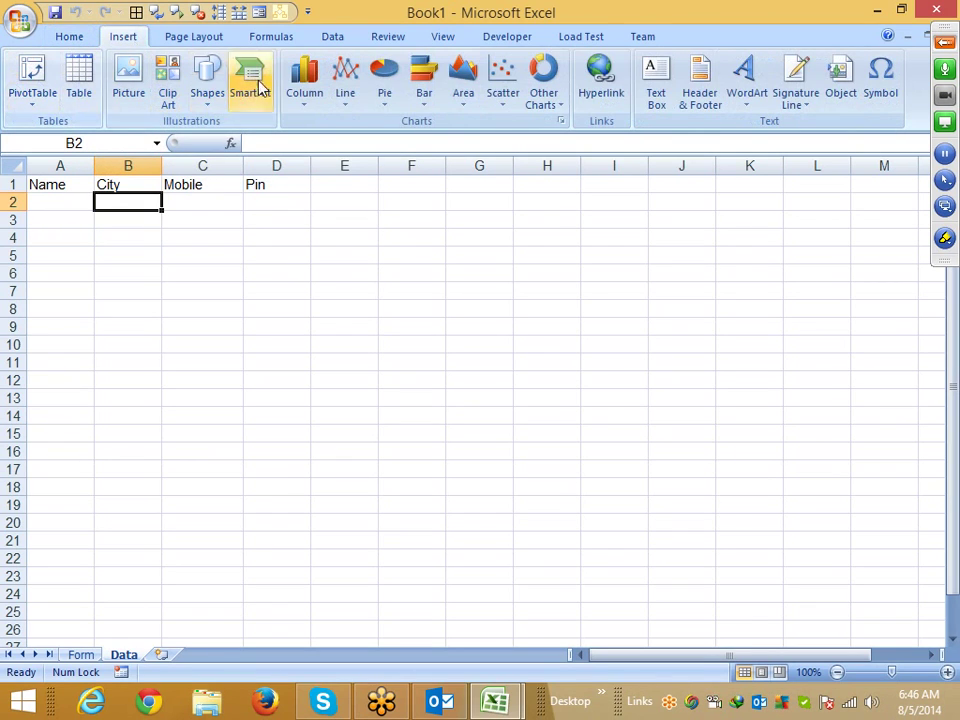
left_click(176, 38)
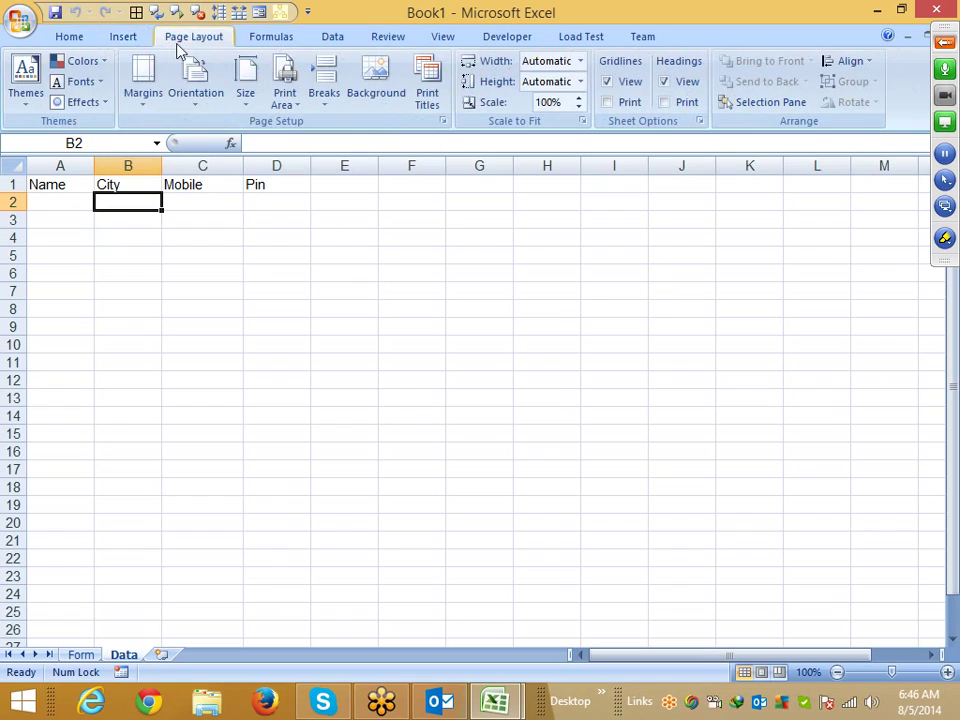
left_click(288, 37)
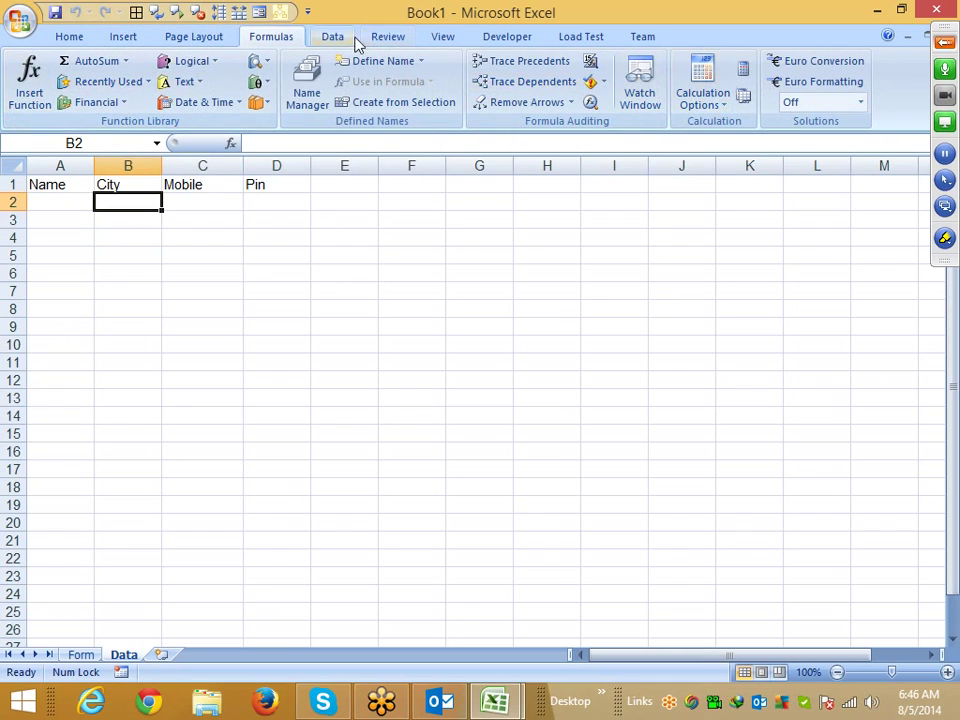
left_click(340, 38)
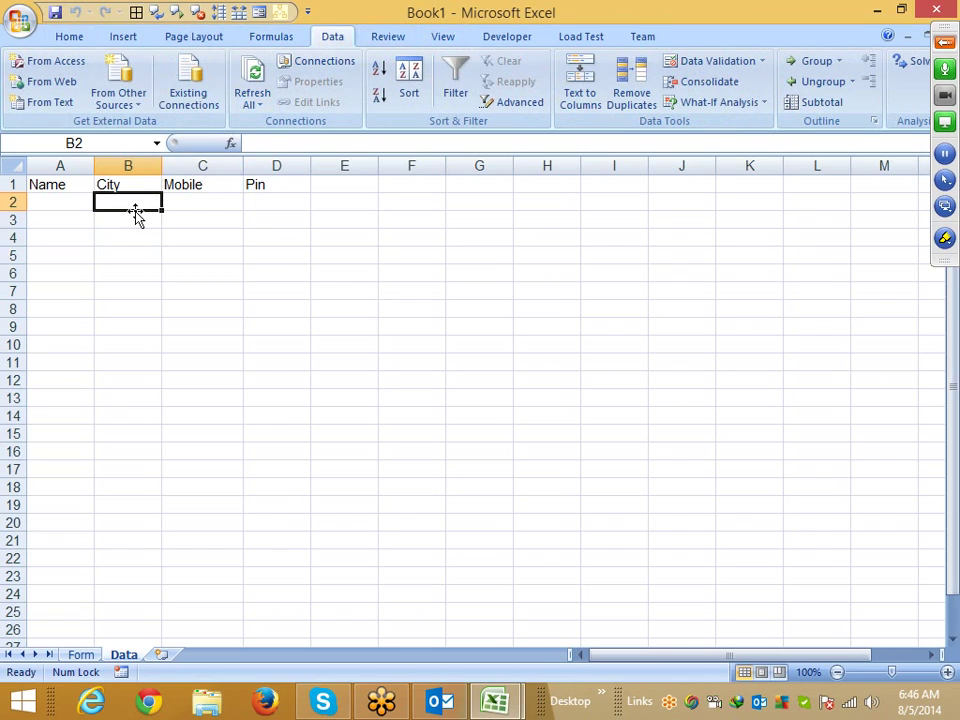